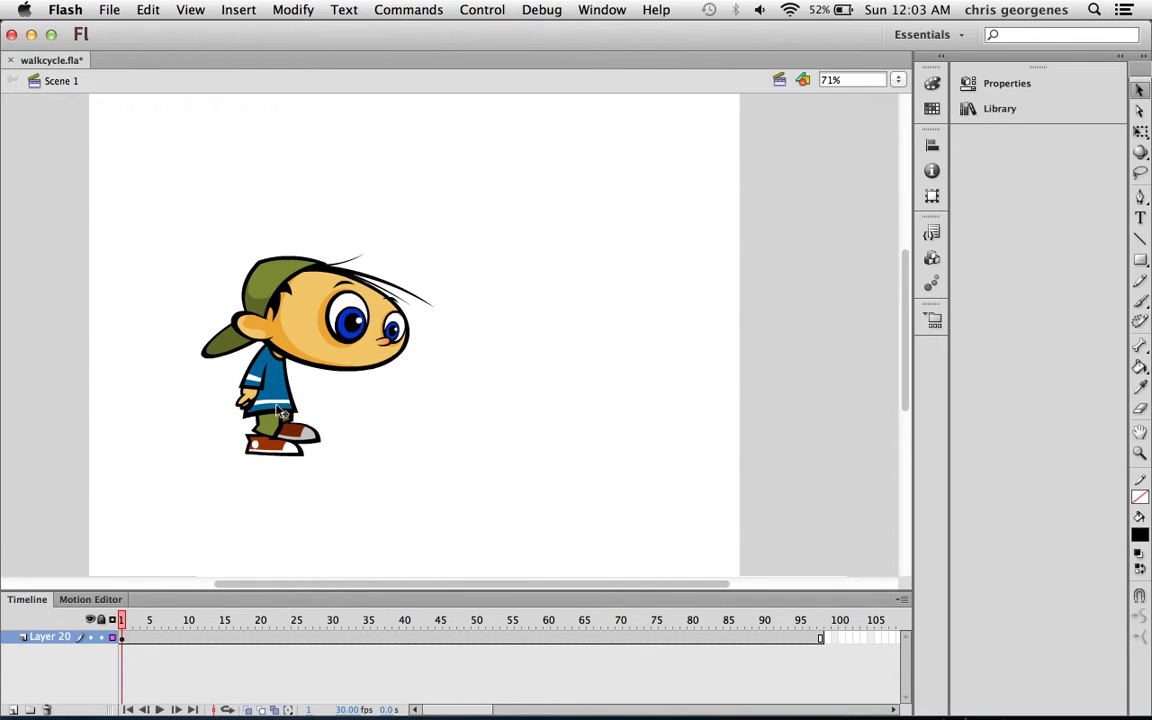
Open the mudbubble_boy_walkcycle symbol for editing and enlarge the timeline to show all its layers.
double_click(254, 372)
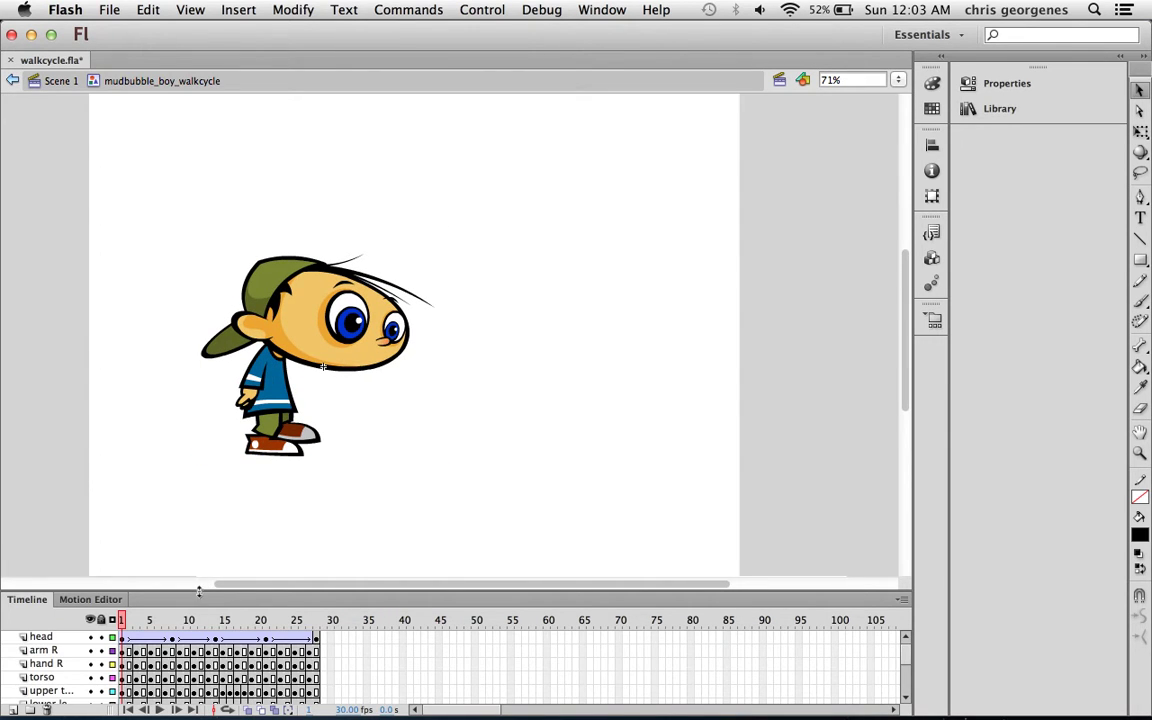
drag(199, 591, 201, 486)
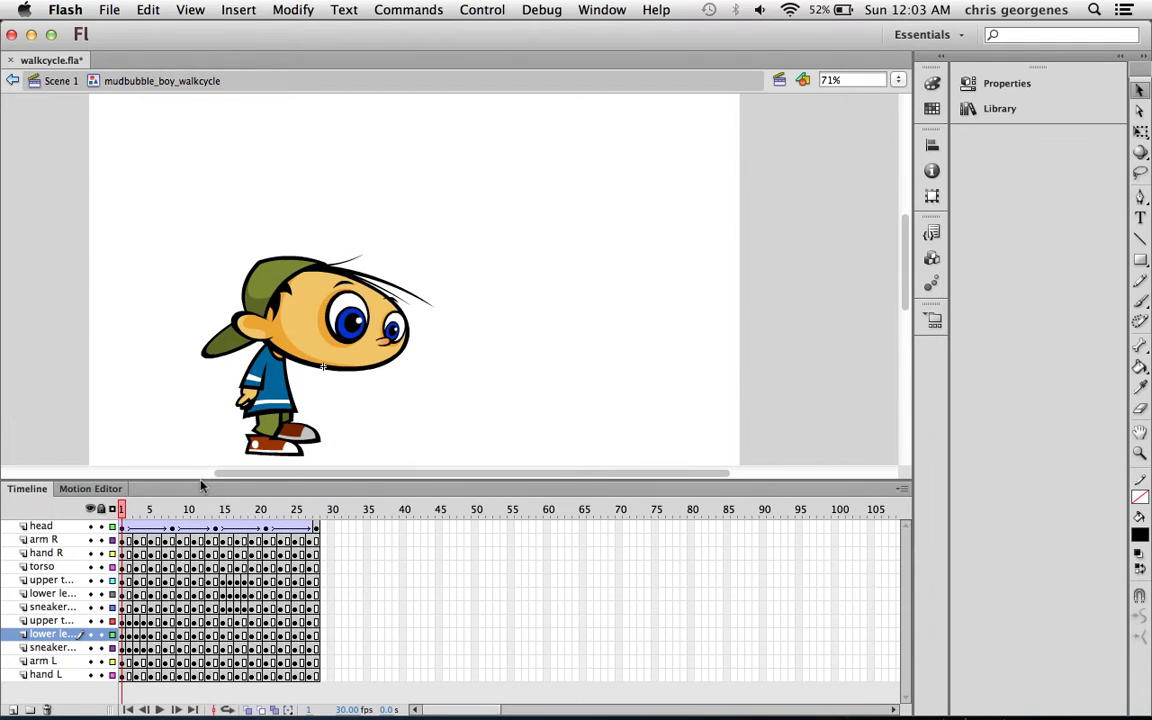
scroll(320, 400, down, 3)
scroll(320, 400, right, 1)
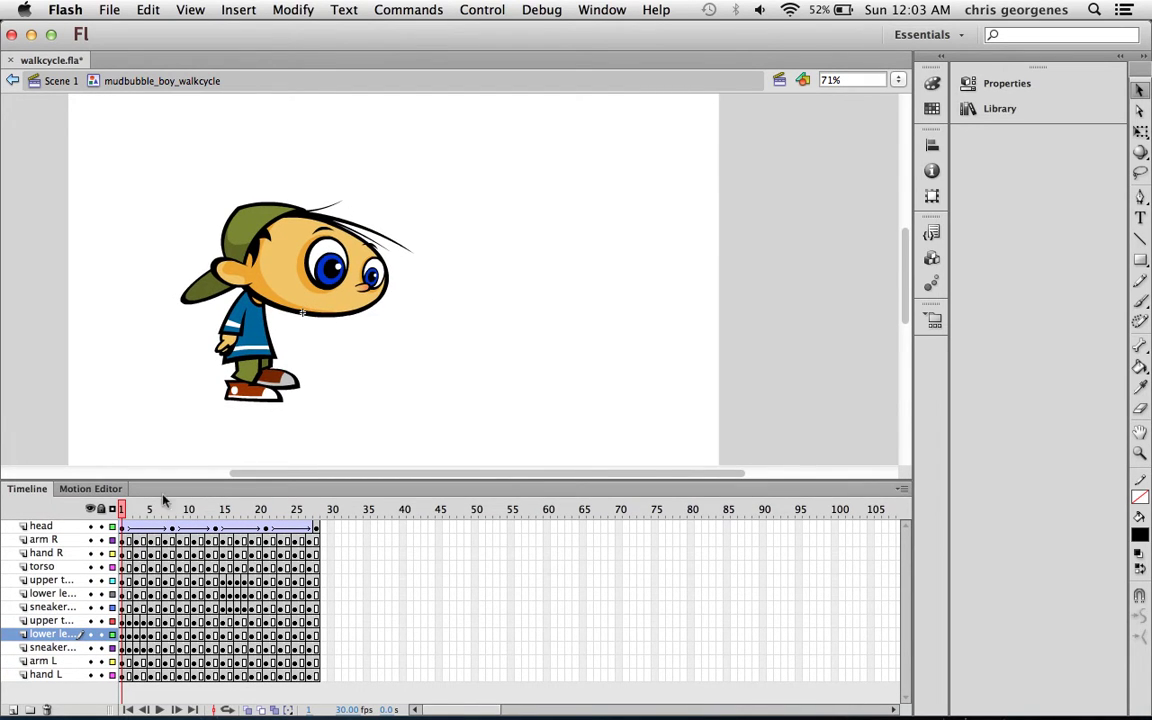
Examine how the boy's near sneaker moves and rotates across frames 1 to 7 of the walk cycle.
drag(122, 511, 147, 513)
click(296, 394)
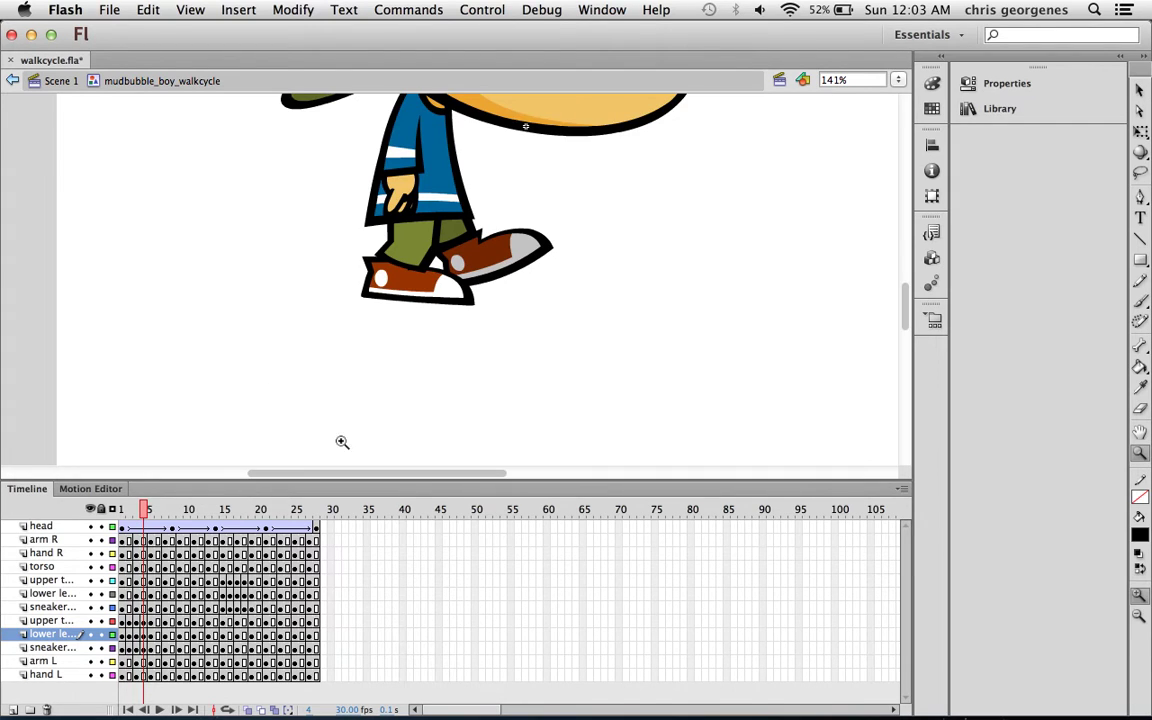
drag(460, 328, 352, 380)
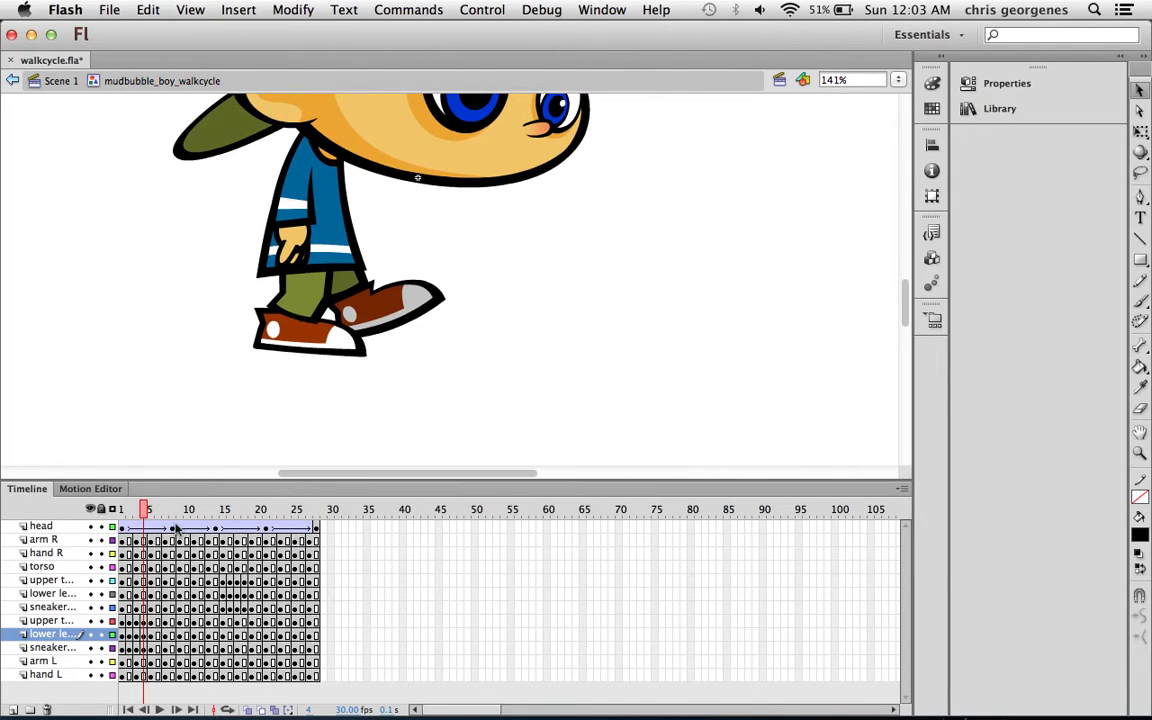
mouse_move(146, 512)
mouse_down()
mouse_move(131, 511)
mouse_move(180, 514)
mouse_move(116, 520)
mouse_move(149, 514)
mouse_up()
click(274, 312)
click(300, 347)
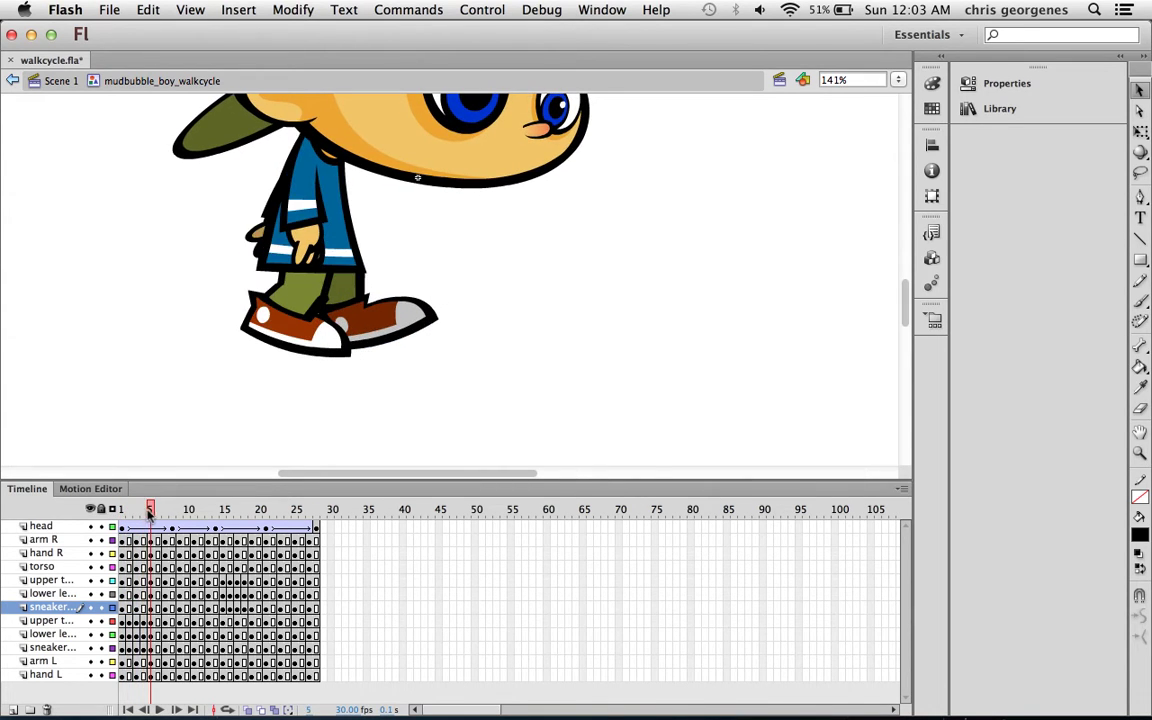
click(287, 355)
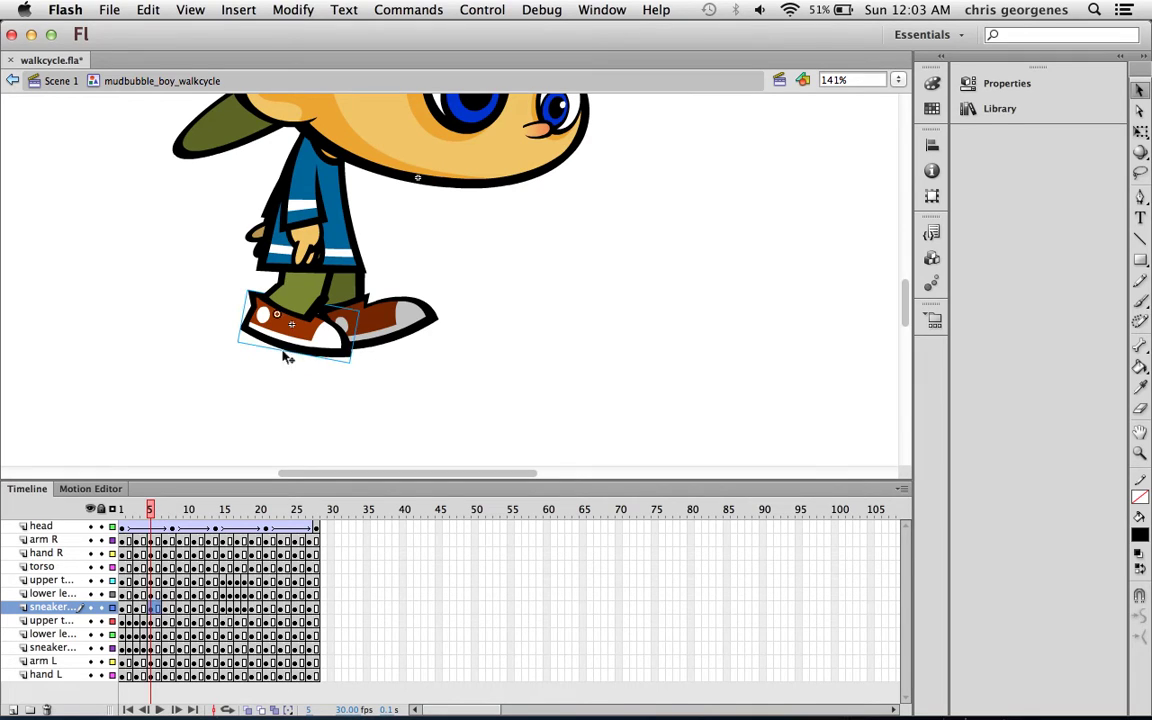
drag(150, 509, 165, 509)
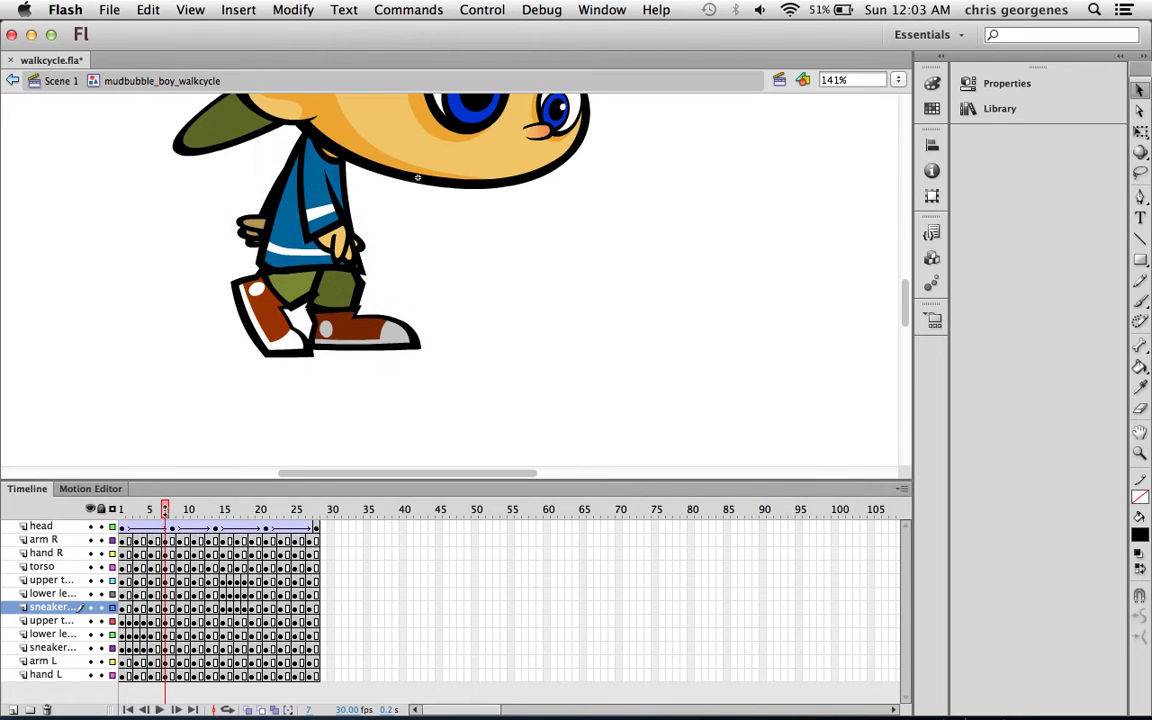
click(289, 358)
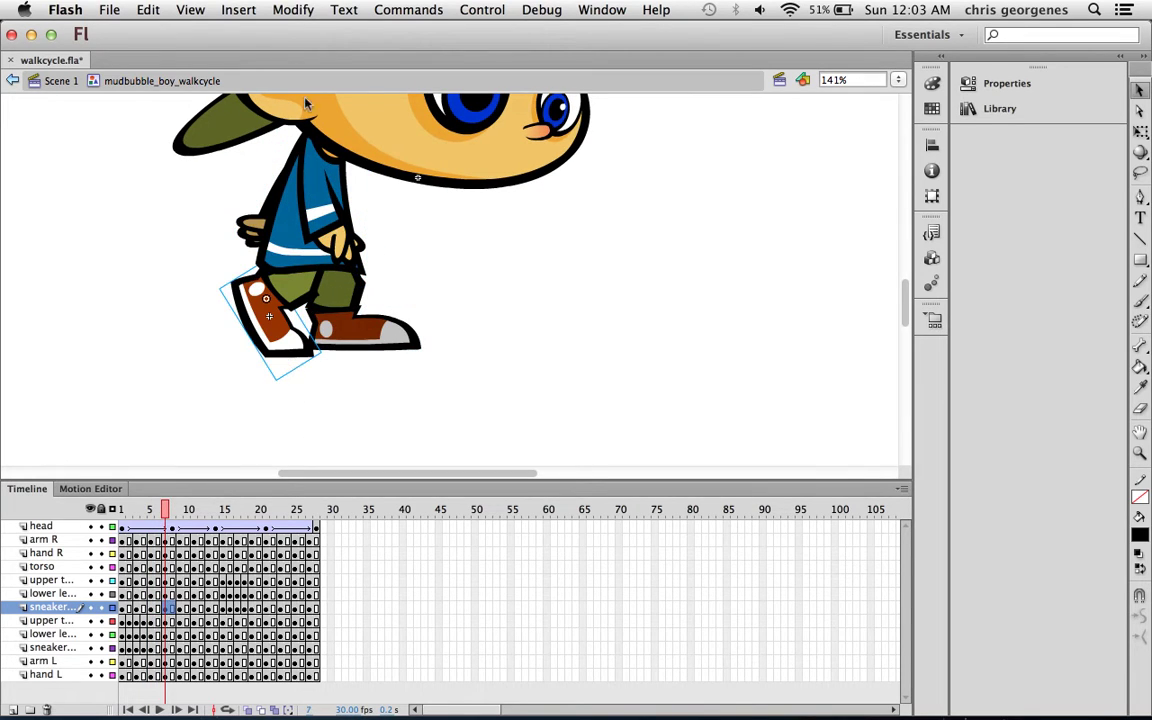
Show the rulers and place a horizontal guide under the toe of the near sneaker as a ground line.
click(188, 10)
click(205, 167)
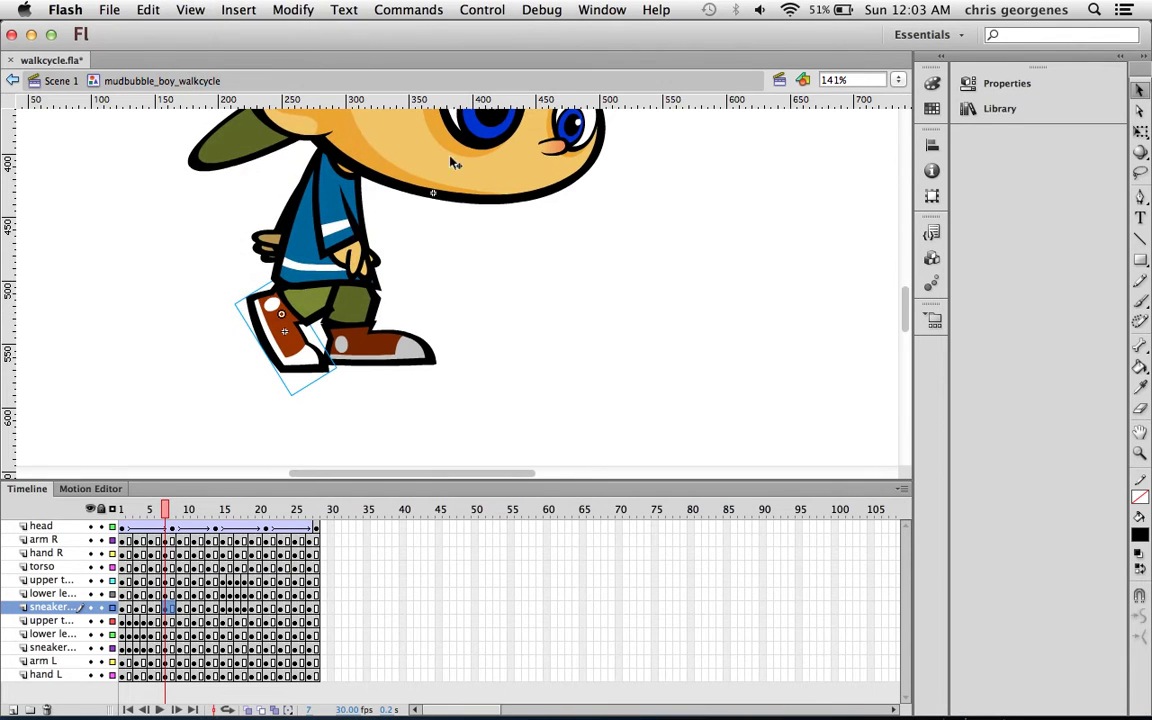
drag(455, 100, 452, 384)
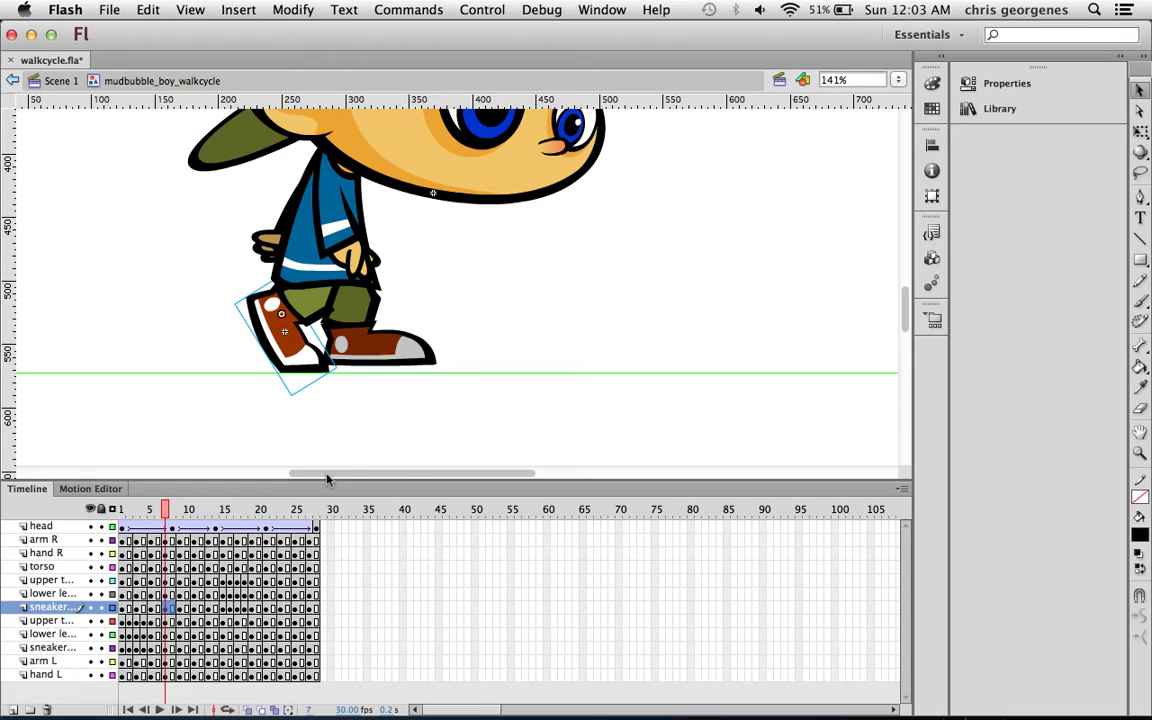
Compare the near sneaker's contact with the ground guide from frame 1 to frame 5.
click(121, 510)
mouse_move(121, 513)
mouse_down()
mouse_move(228, 517)
mouse_move(138, 513)
mouse_move(190, 513)
mouse_move(212, 527)
mouse_move(195, 515)
mouse_move(127, 520)
mouse_up()
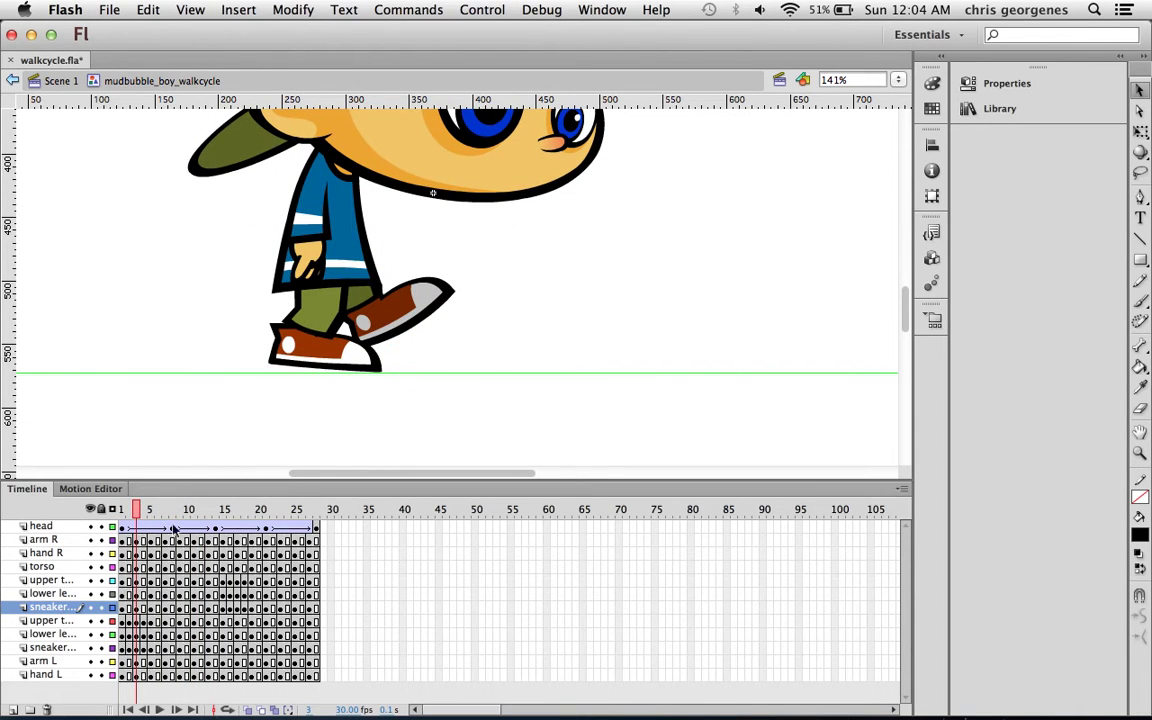
key(period)
key(period)
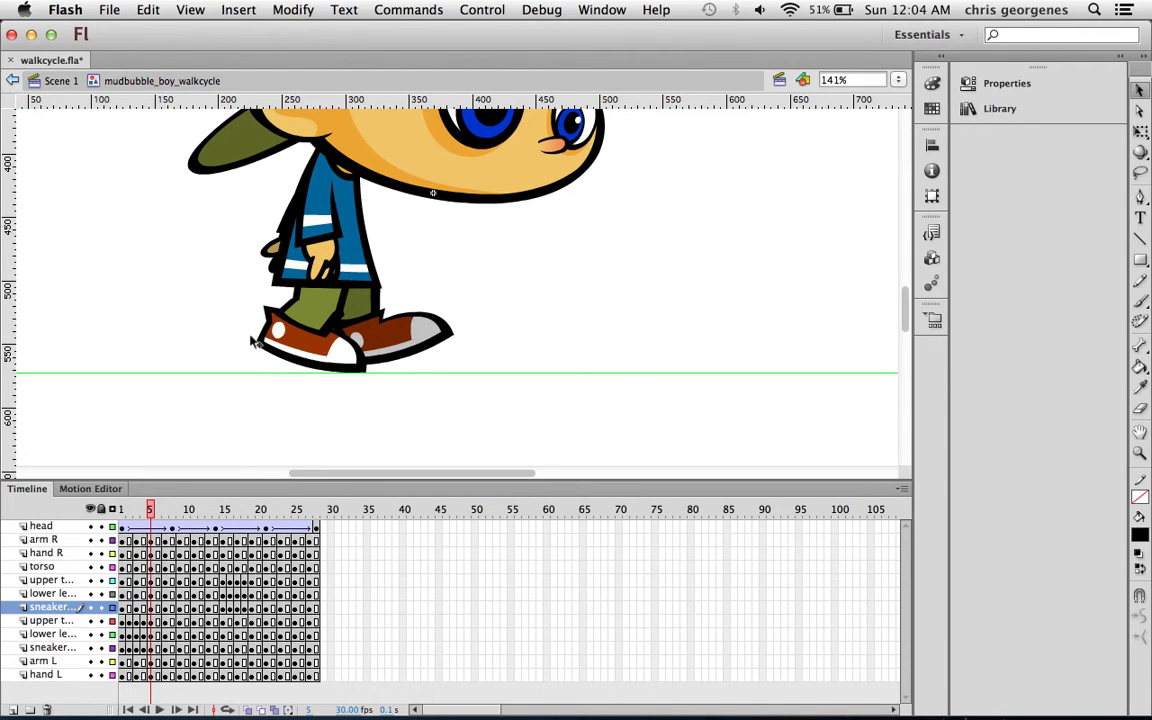
Try rotating the near sneaker on frame 5 with Free Transform and undo the rotation.
click(333, 356)
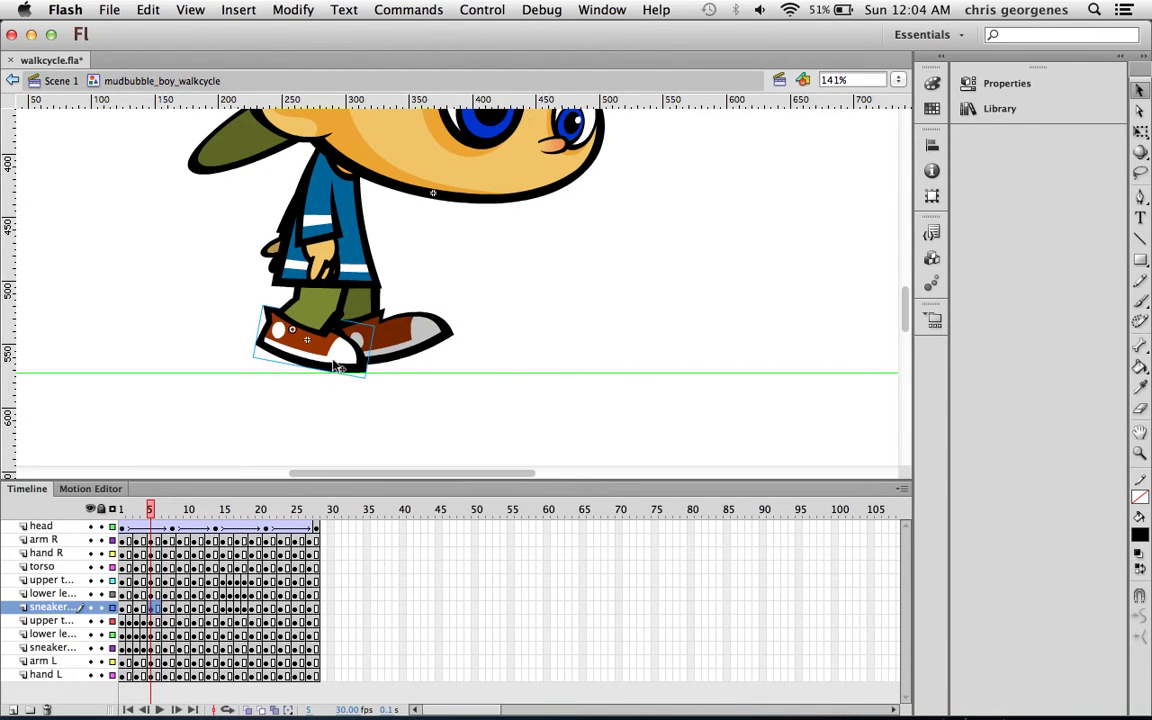
key(q)
drag(381, 322, 365, 368)
key(super+z)
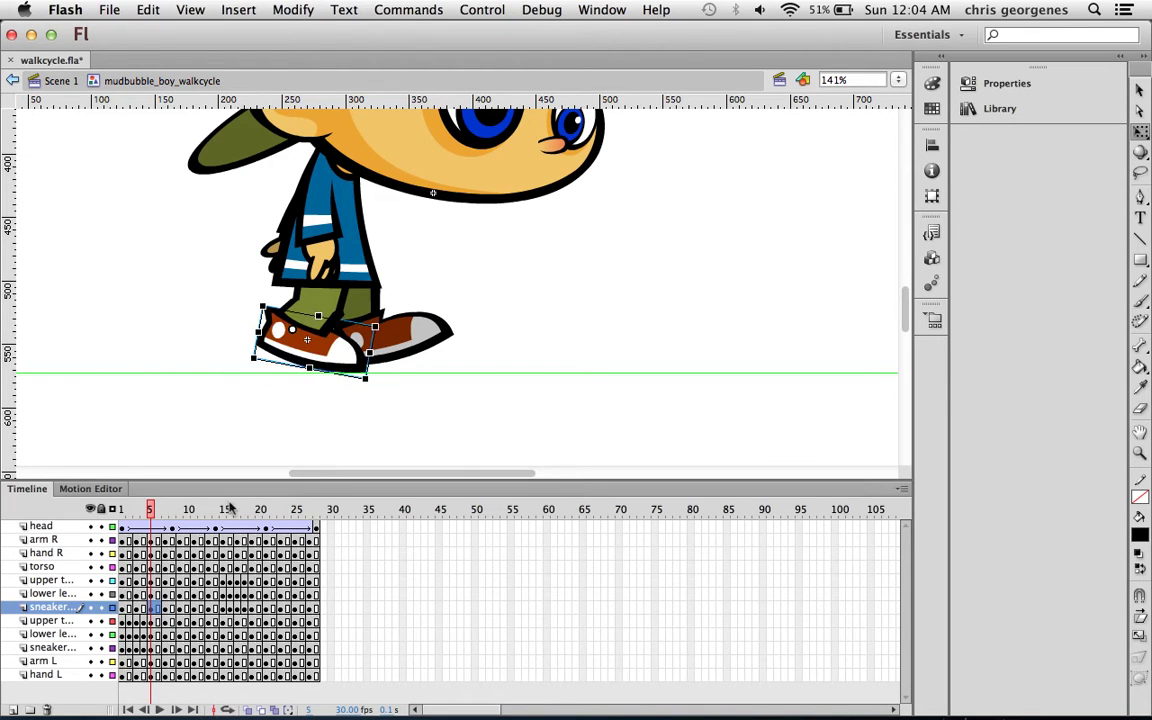
Examine the near sneaker's pose against the ground guide at frame 7 and through the rest of the cycle to frame 28.
drag(152, 513, 162, 515)
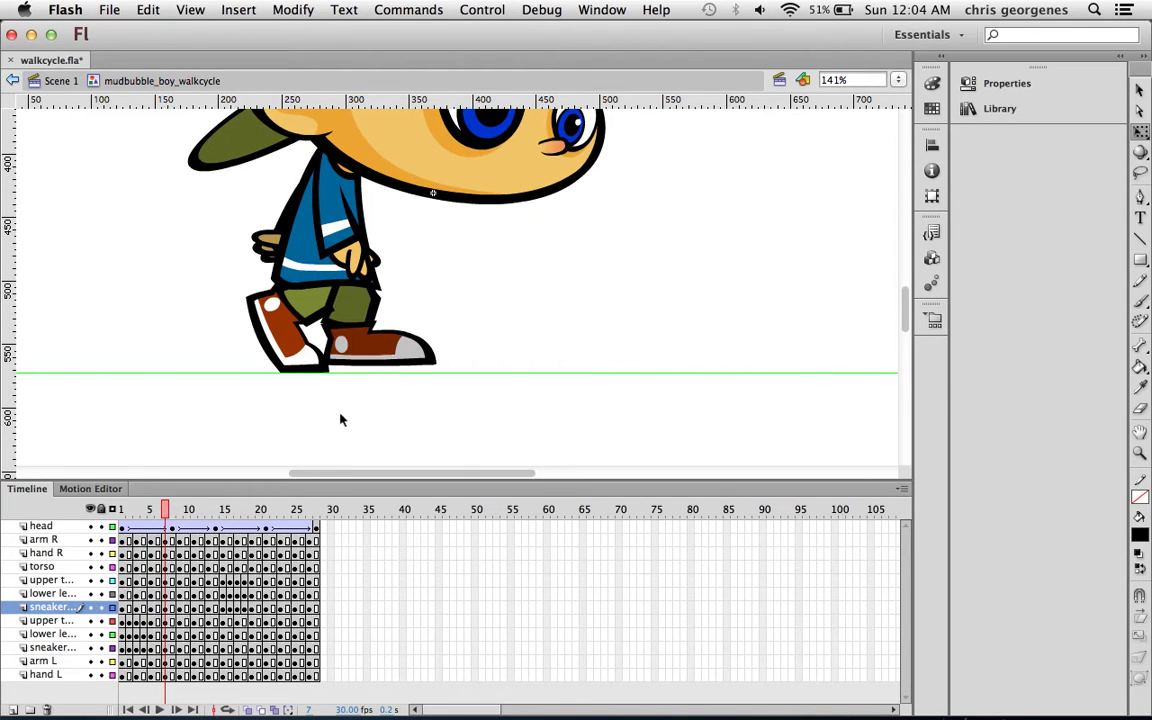
click(307, 362)
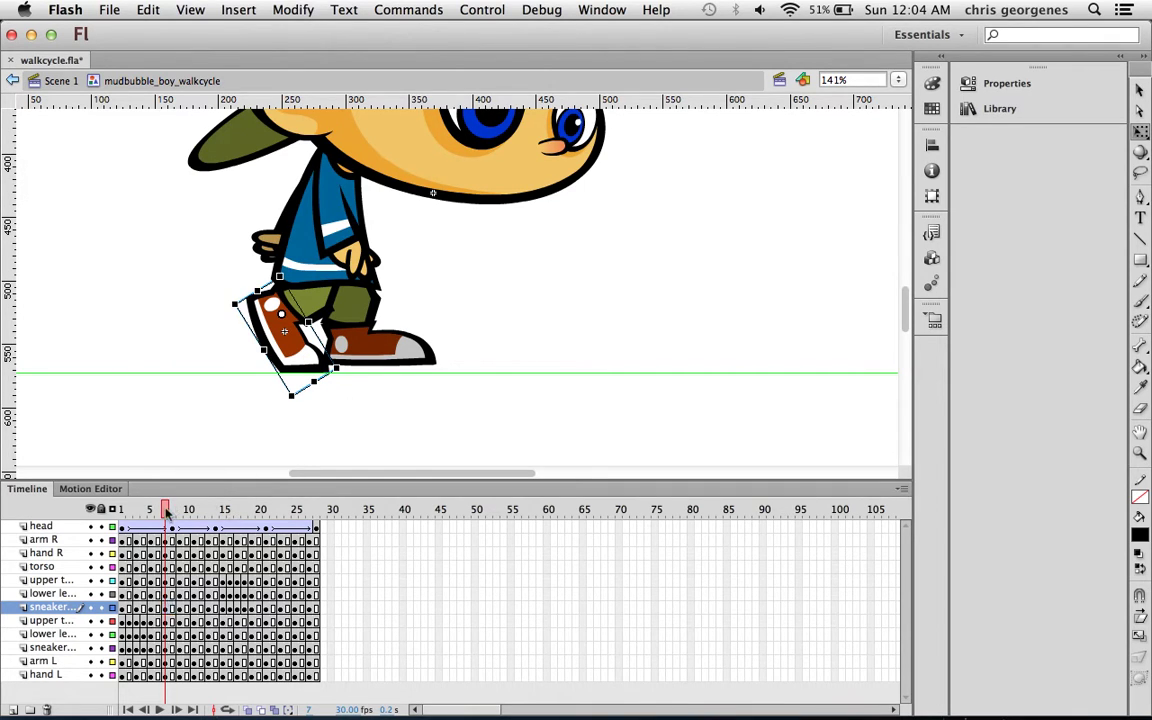
click(187, 510)
drag(204, 510, 166, 512)
click(316, 368)
key(v)
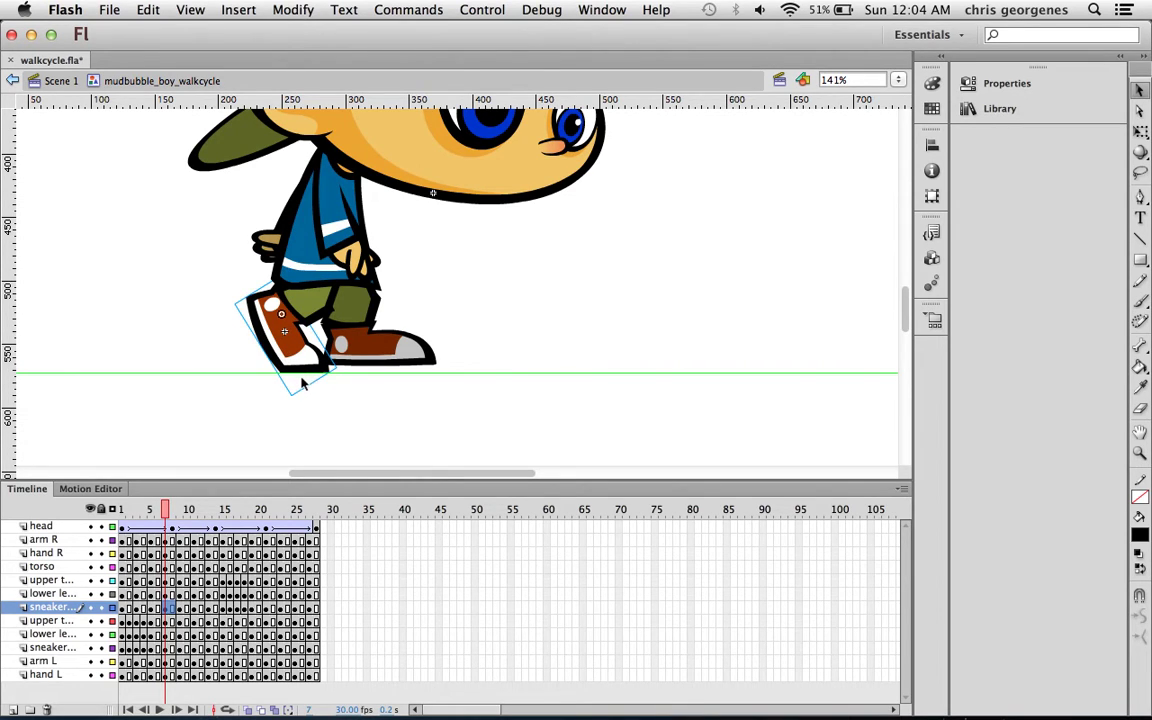
drag(165, 510, 314, 512)
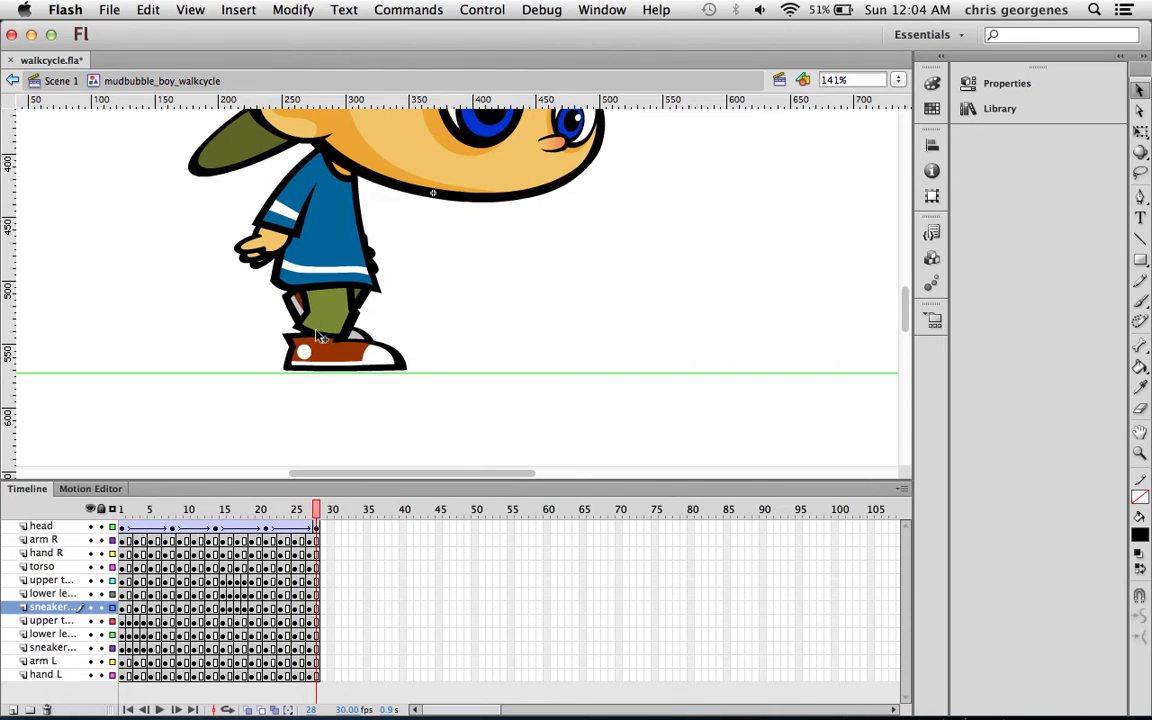
Save a copy of the document as walkcycle_2.fla in the walkcycle folder.
key(super+shift+s)
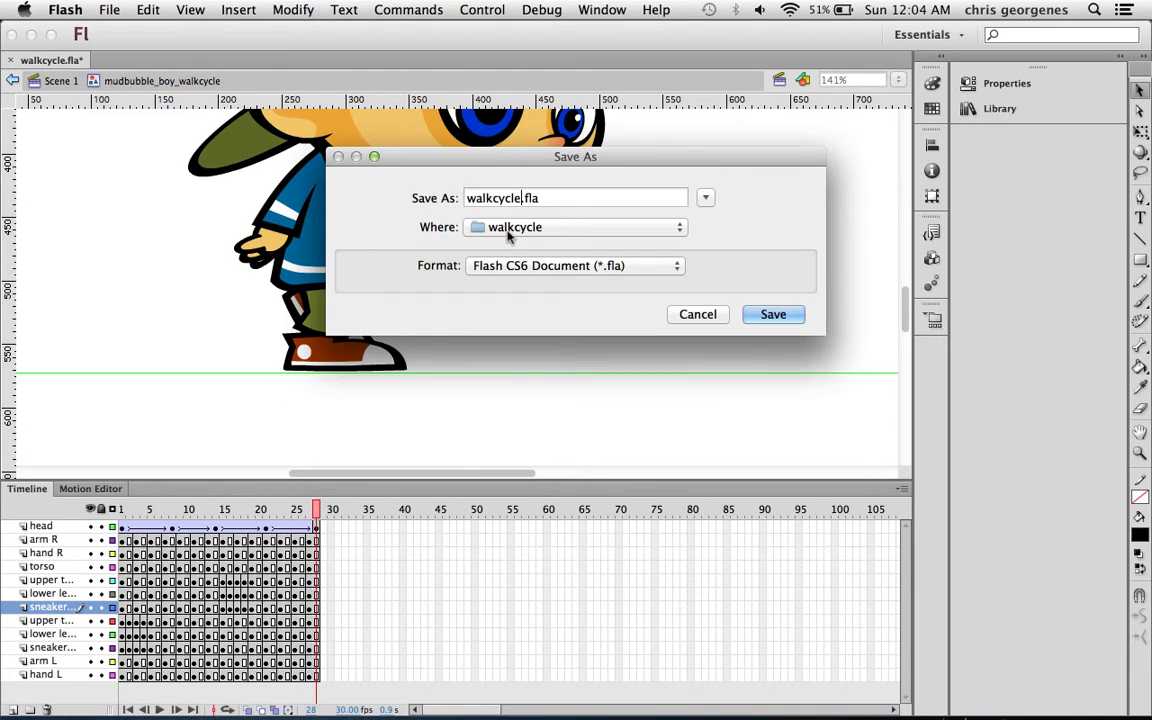
text(_2)
key(Return)
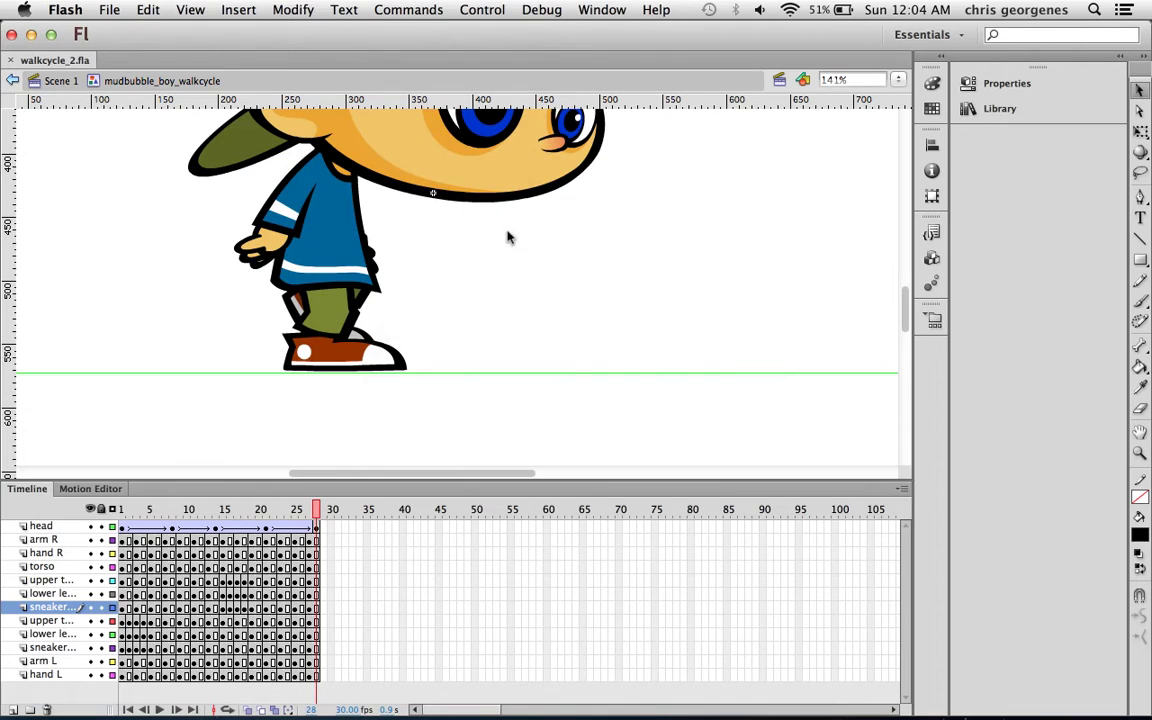
Identify the far leg's upper, lower and sneaker layers by hiding them, and delete all three layers.
drag(210, 514, 118, 522)
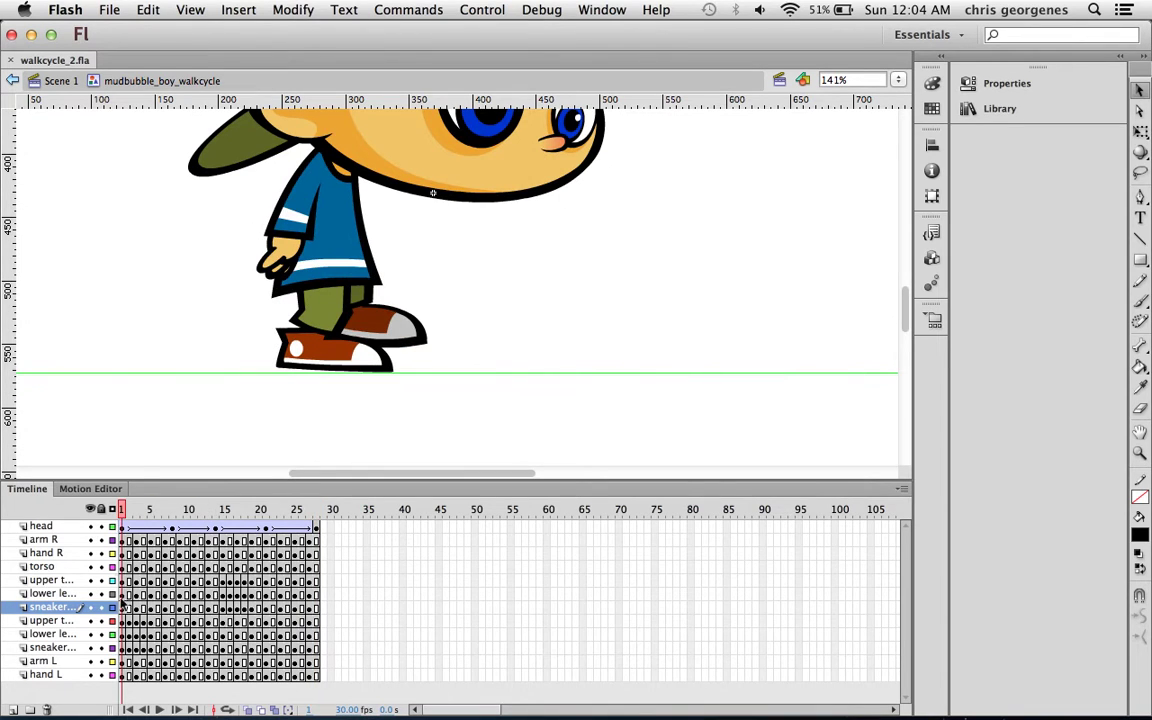
click(89, 648)
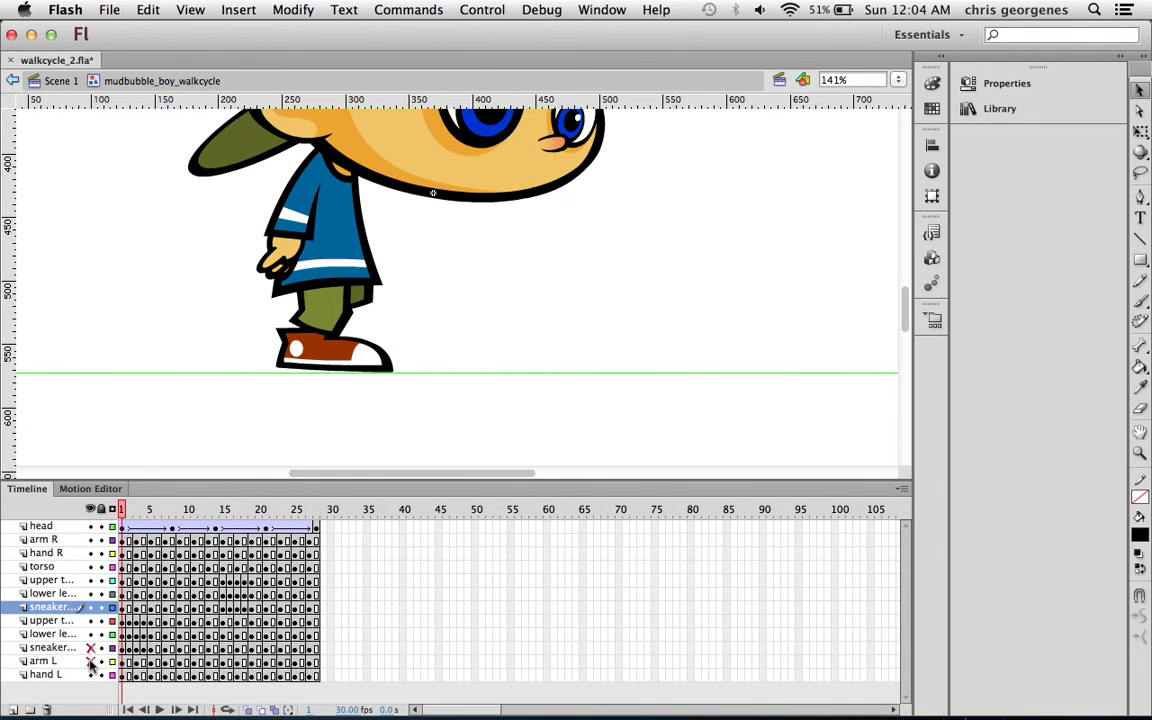
click(90, 661)
click(90, 634)
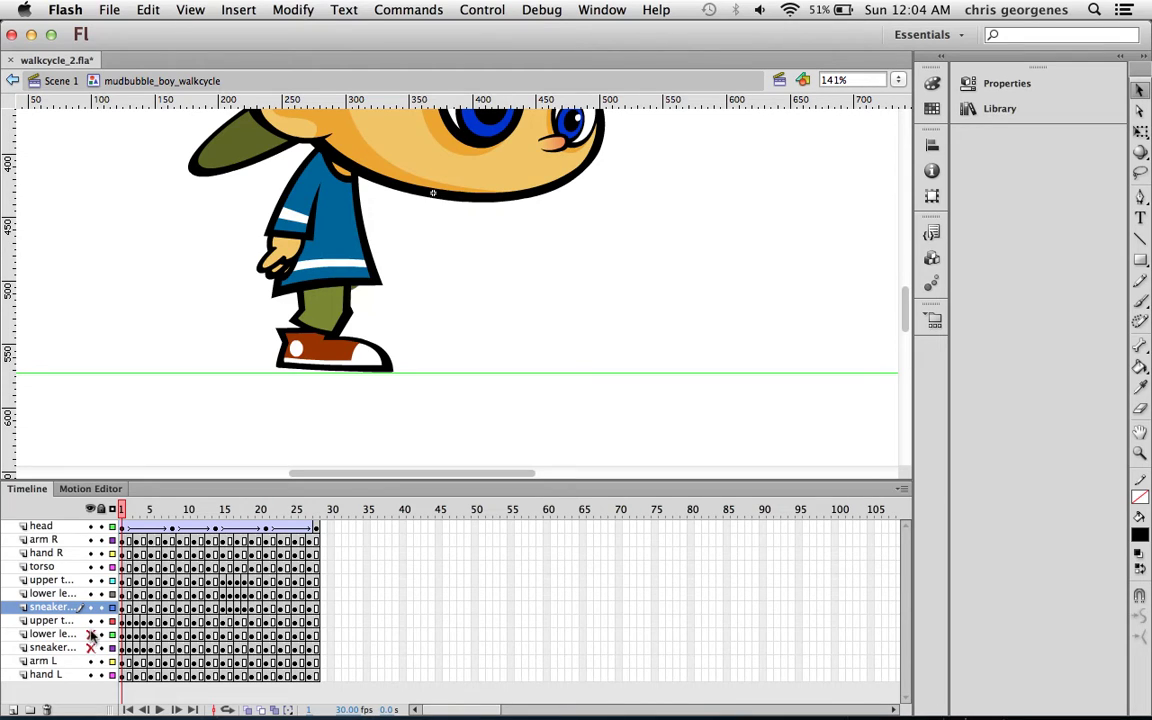
click(90, 621)
click(64, 621)
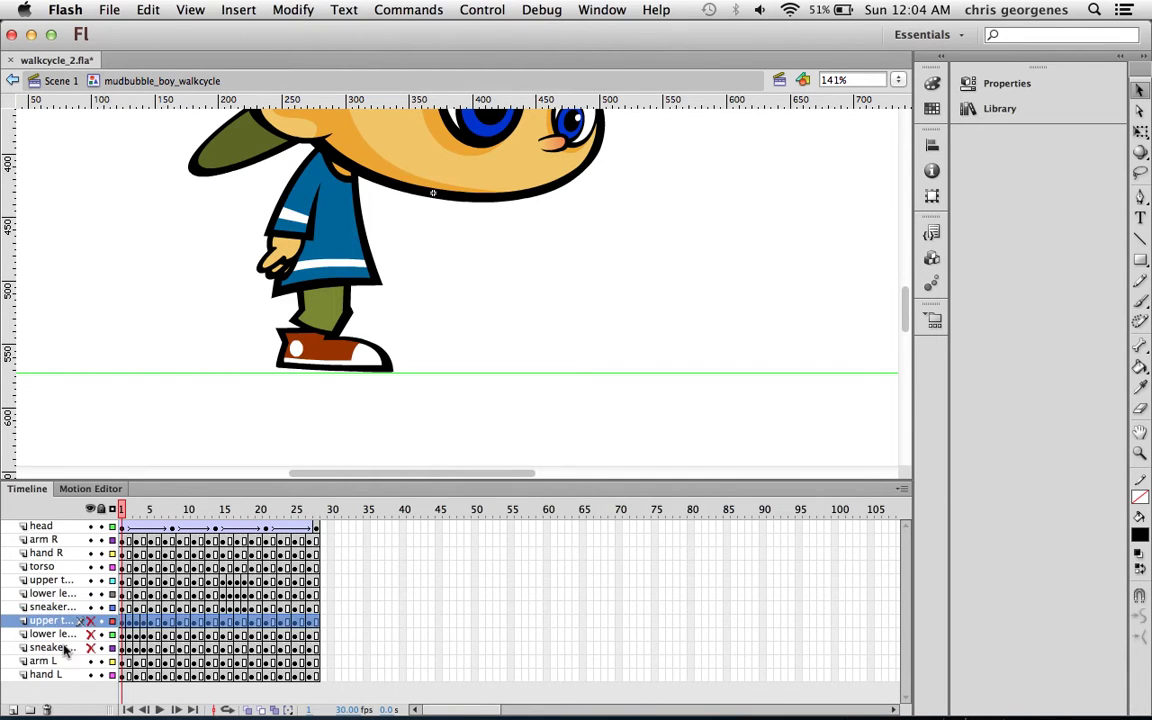
click(47, 709)
click(47, 709)
click(47, 710)
drag(143, 512, 106, 513)
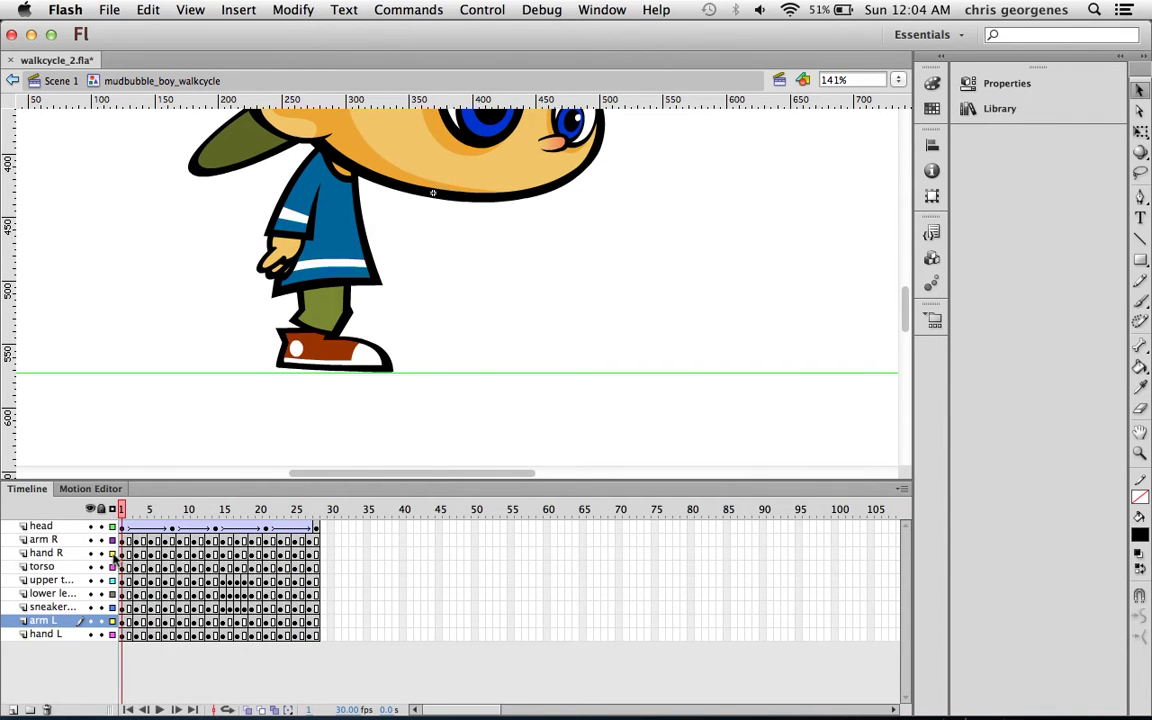
Lock the arm L and hand L layers and clear the keyframes from frame 3 to 28 on the three remaining leg layers.
click(101, 620)
click(101, 634)
drag(91, 607, 316, 600)
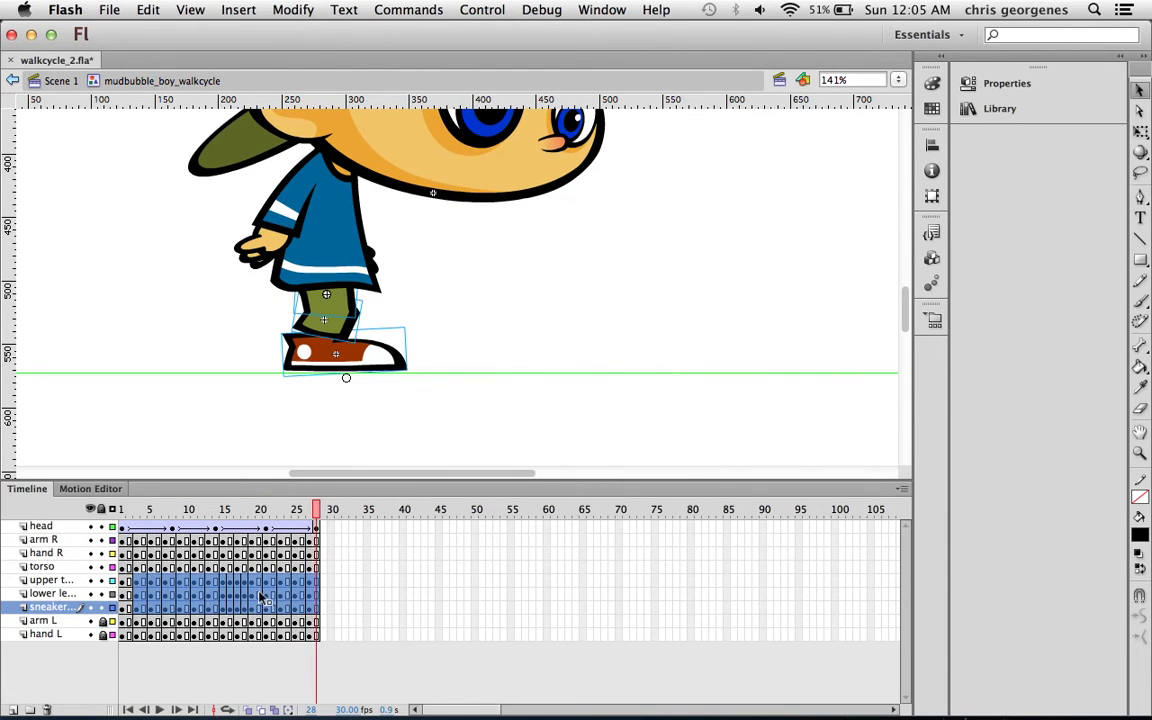
right_click(260, 597)
click(300, 401)
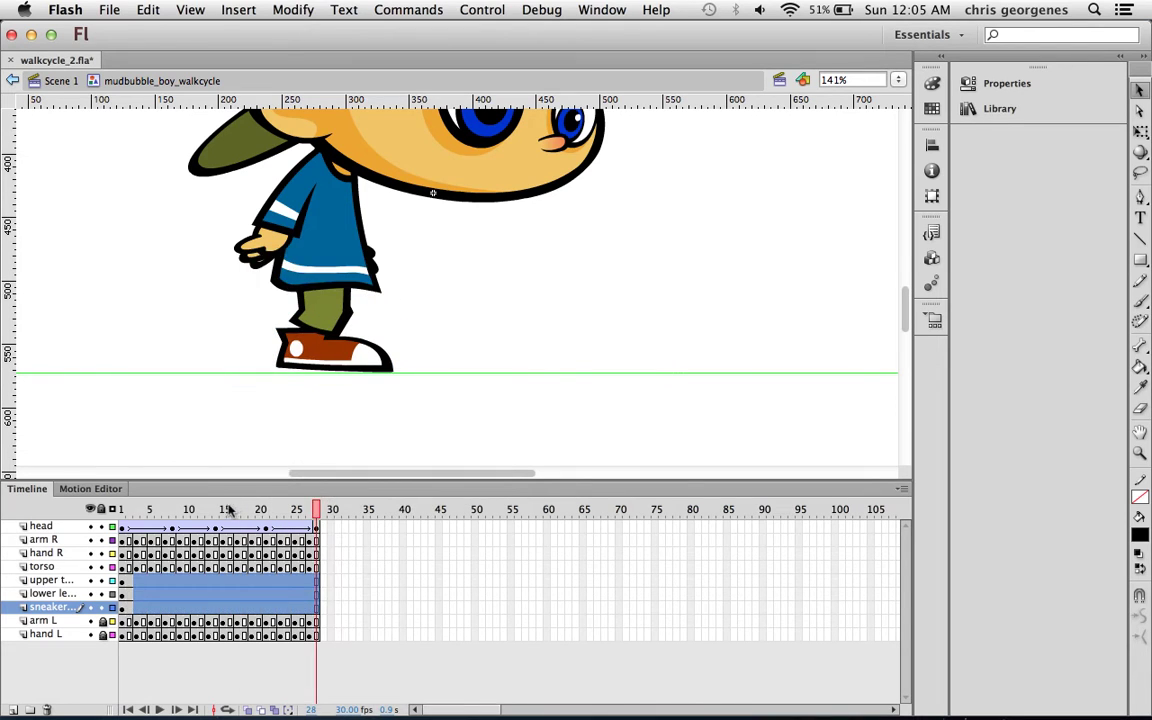
key(Return)
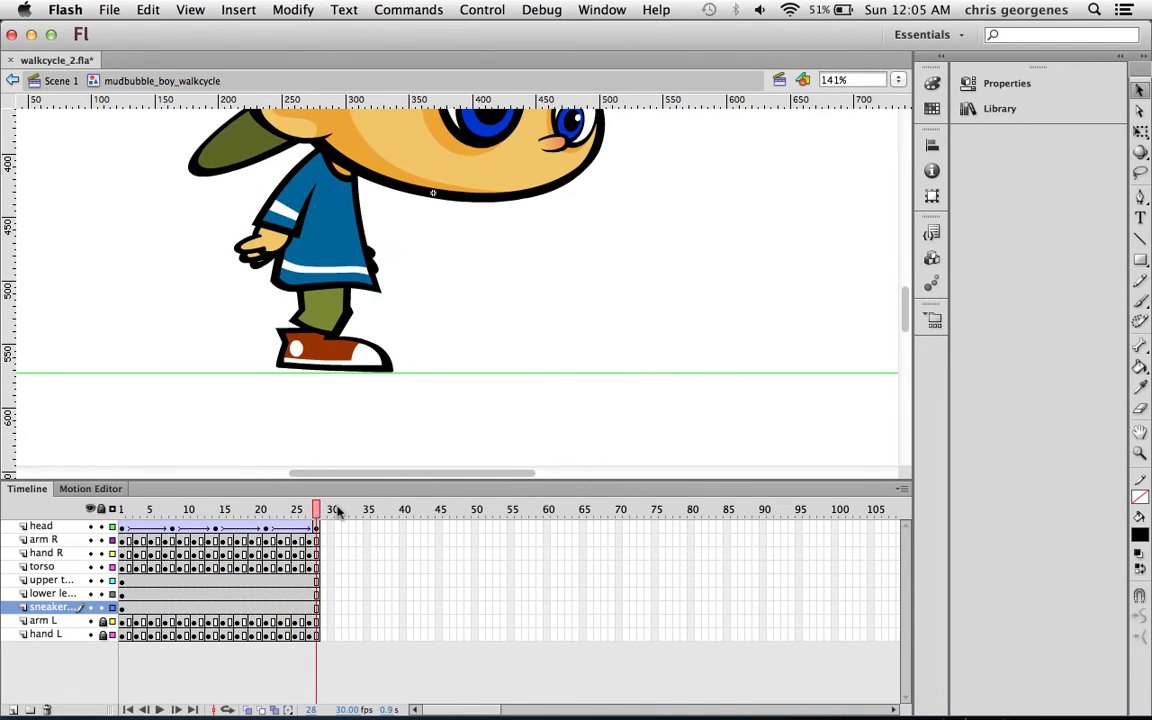
drag(338, 511, 121, 510)
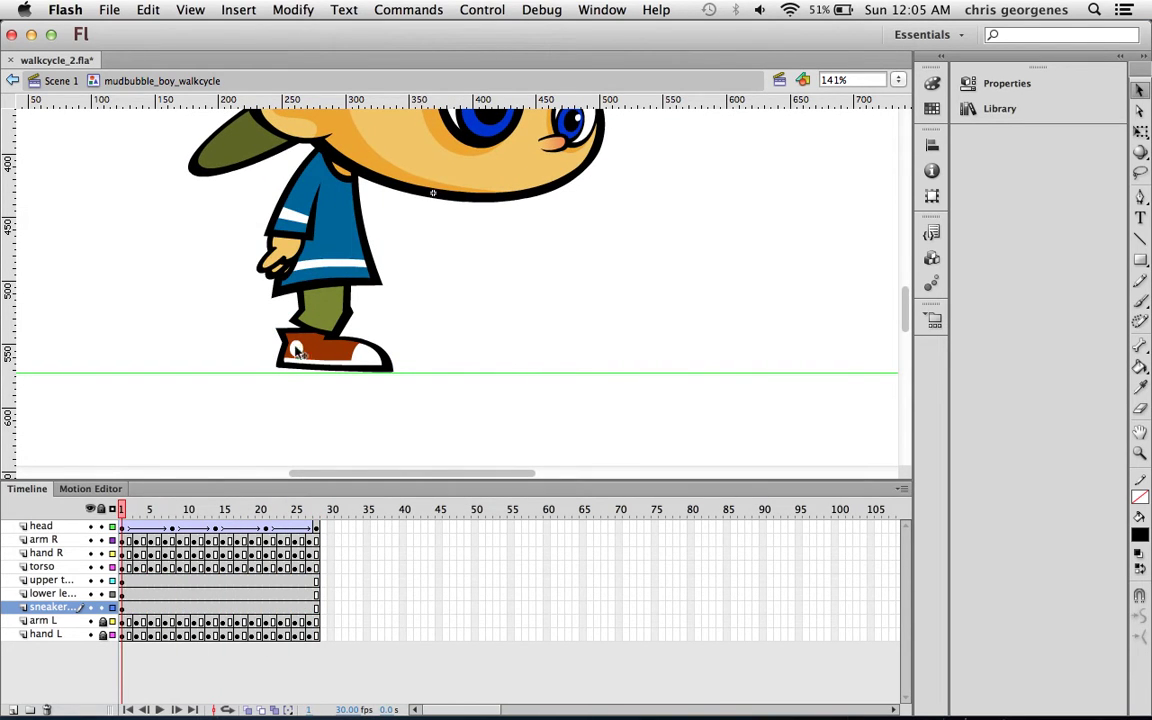
Compare the main timeline of Scene 1 with the last frame inside the walk cycle symbol.
click(341, 331)
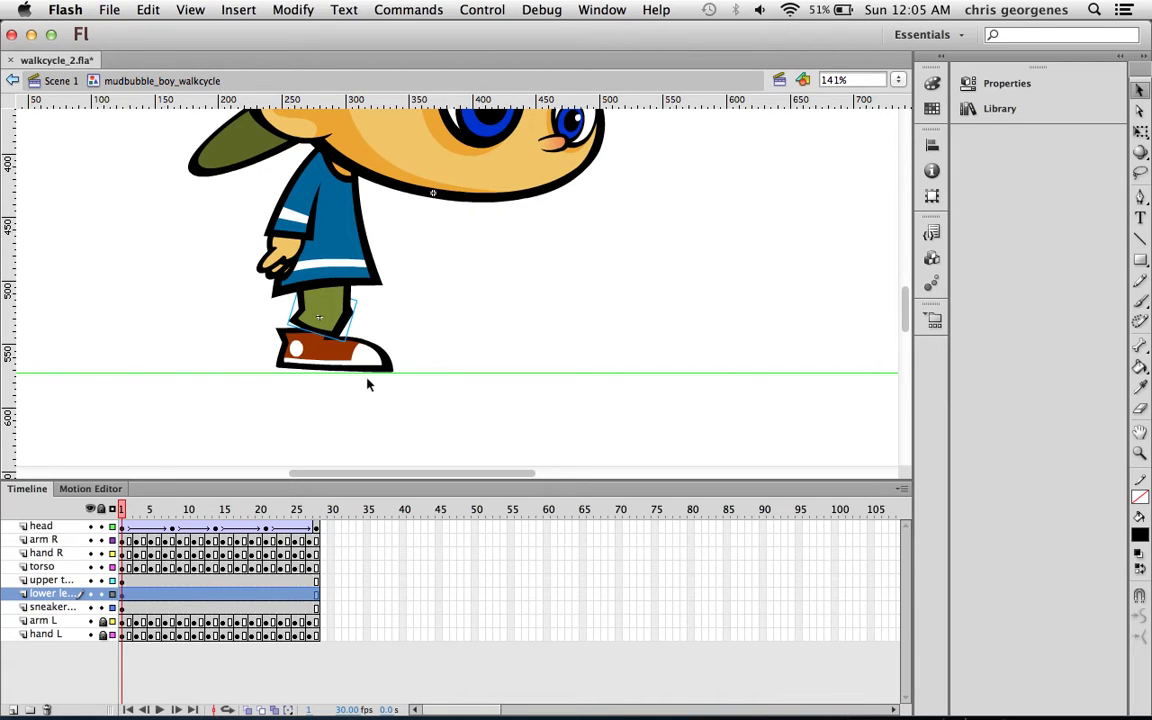
click(64, 82)
double_click(336, 228)
click(316, 511)
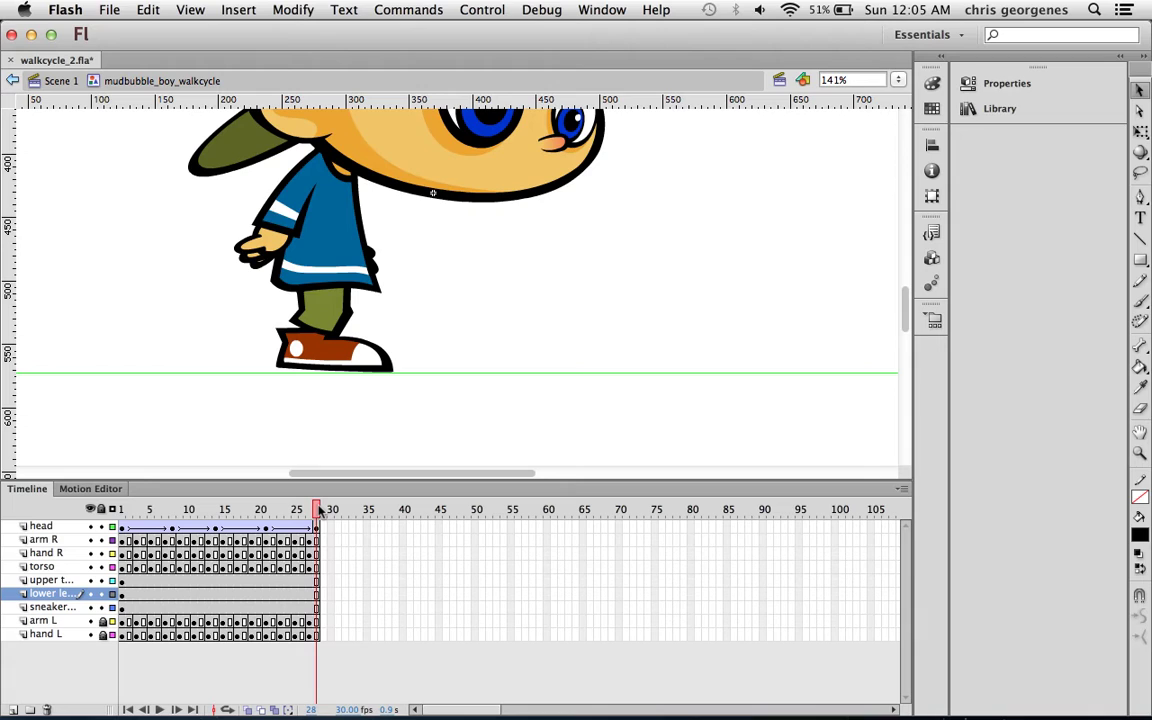
click(55, 80)
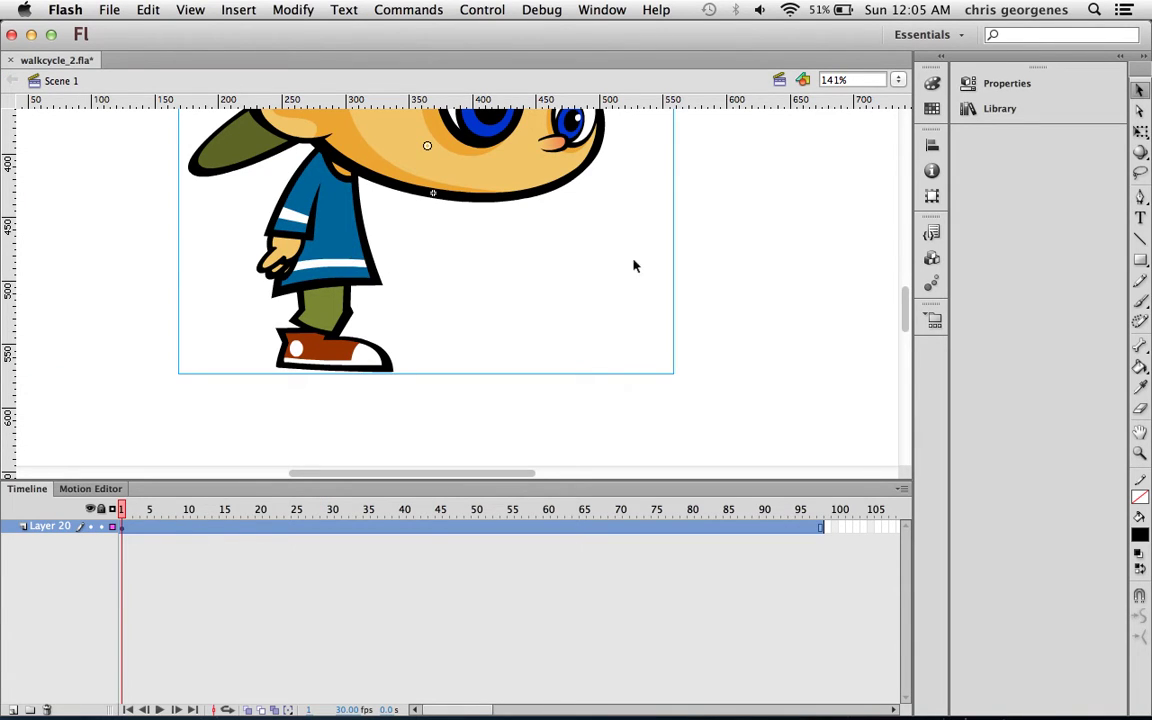
Reopen the walk cycle symbol, lock the head, arm R, hand R and torso layers, and select the upper leg.
double_click(350, 249)
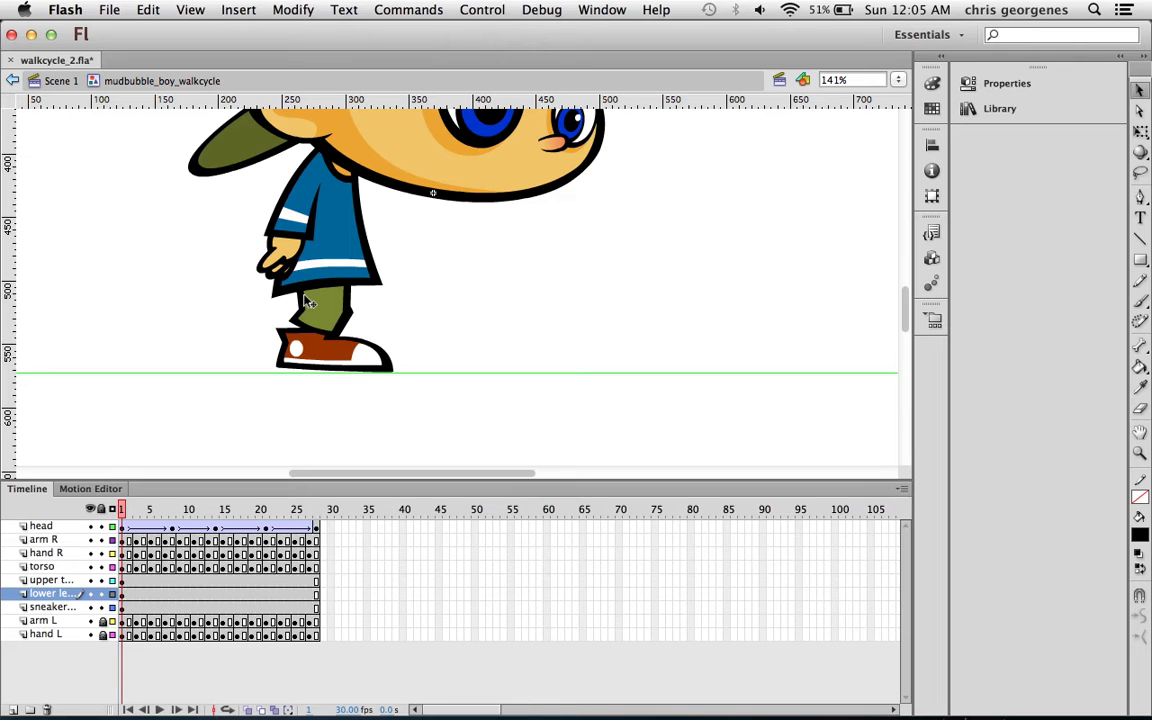
drag(101, 567, 101, 527)
click(320, 298)
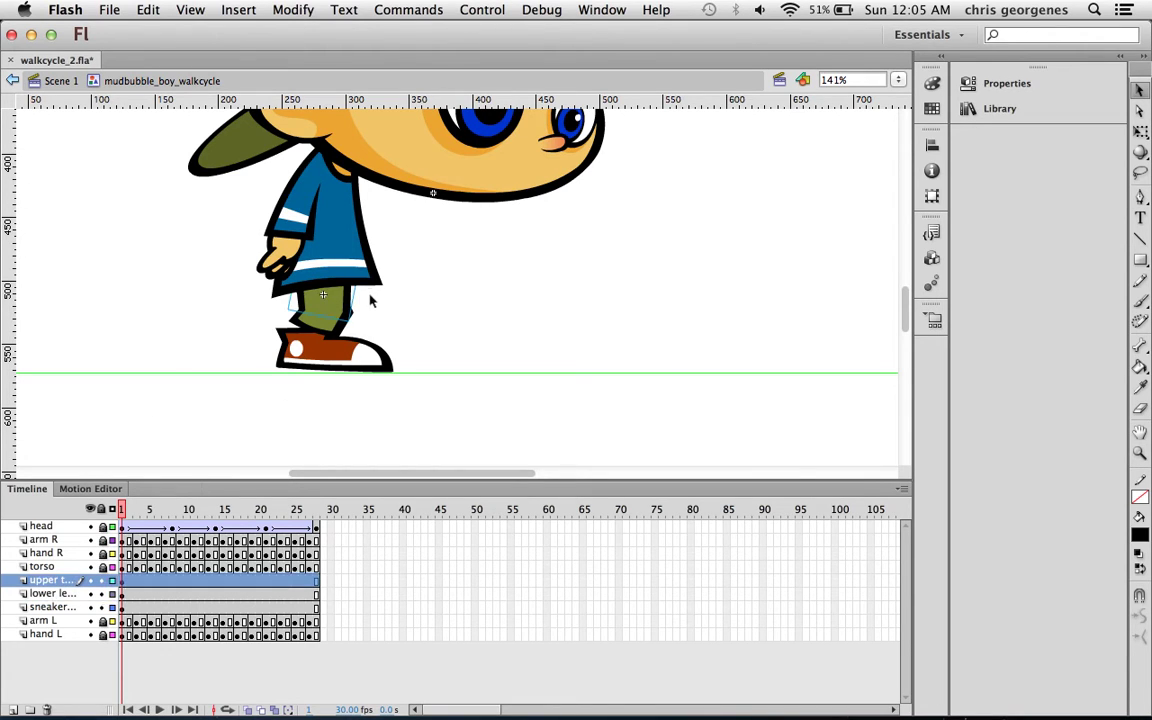
Display every layer as outlines except the upper leg, lower leg and sneaker layers, and shrink the timeline to enlarge the stage.
key(z)
click(345, 329)
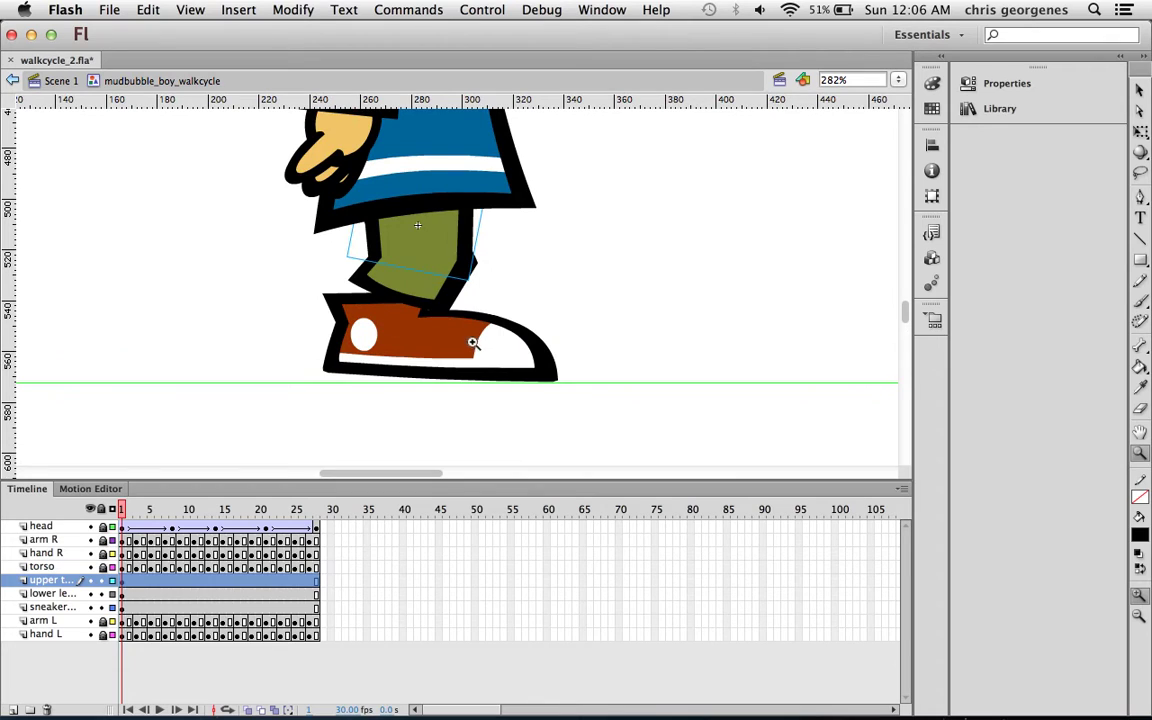
key(v)
click(432, 303)
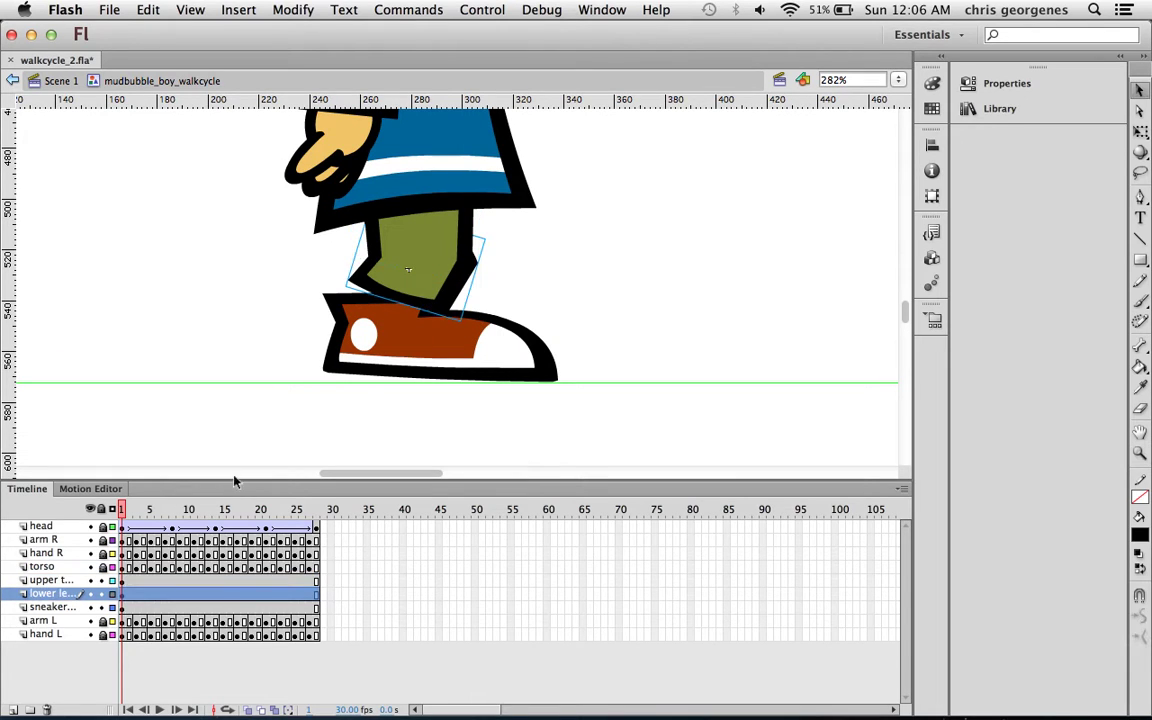
click(112, 509)
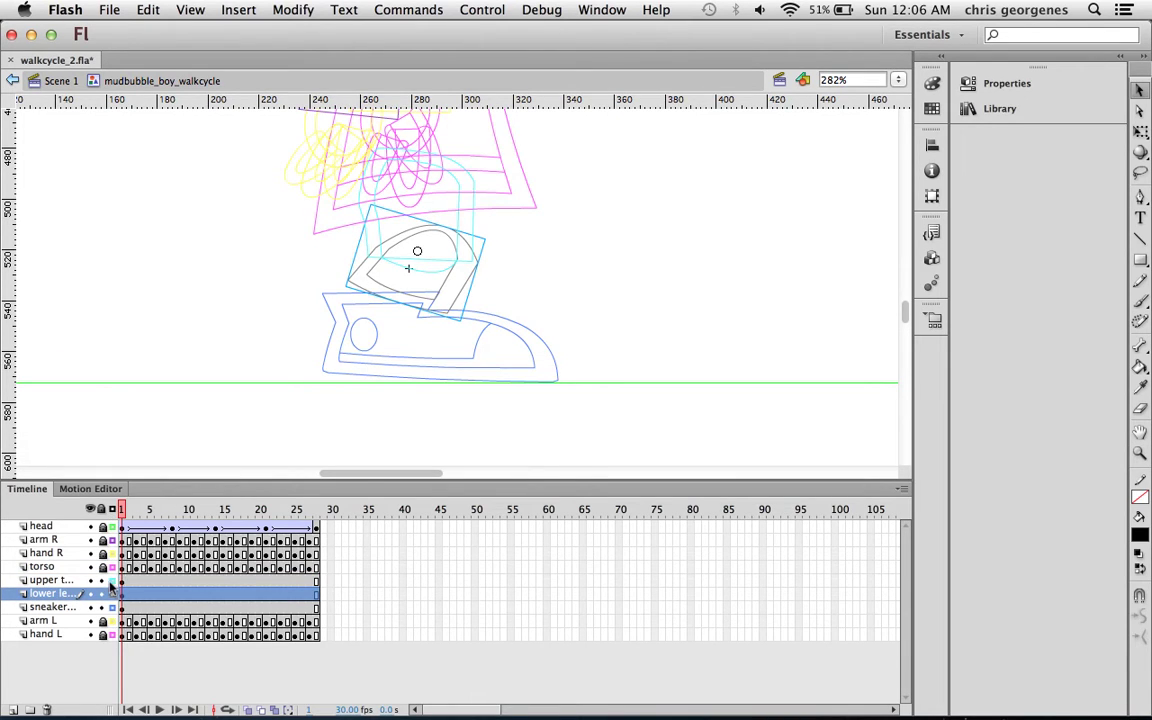
drag(110, 583, 111, 608)
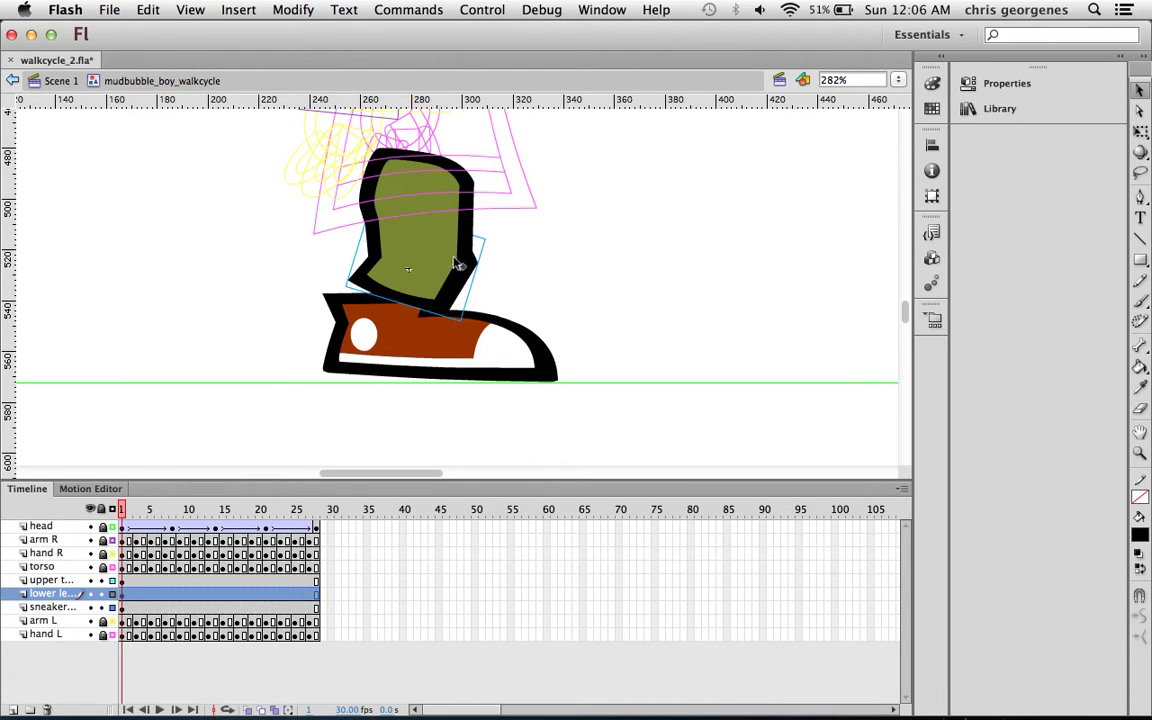
scroll(455, 250, up, 2)
scroll(455, 250, right, 2)
drag(401, 484, 398, 516)
scroll(455, 318, up, 3)
scroll(455, 318, right, 1)
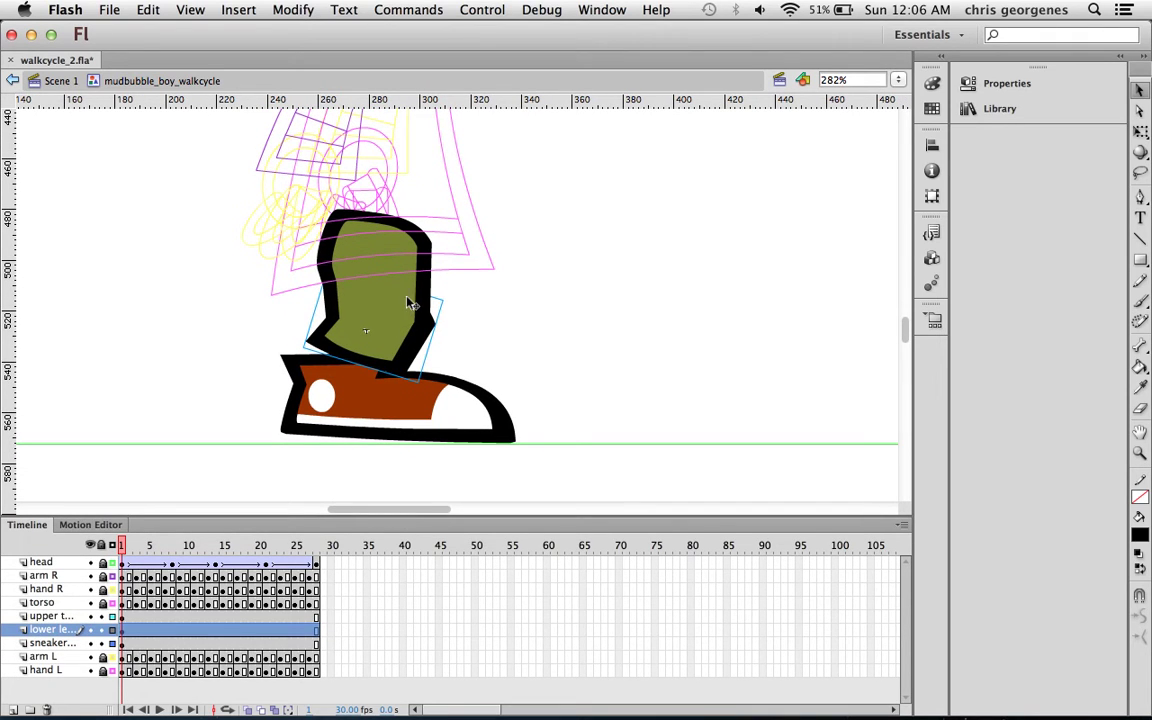
Inspect how the upper leg, lower leg and sneaker overlap by temporarily hiding the lower leg and sneaker layers.
click(424, 296)
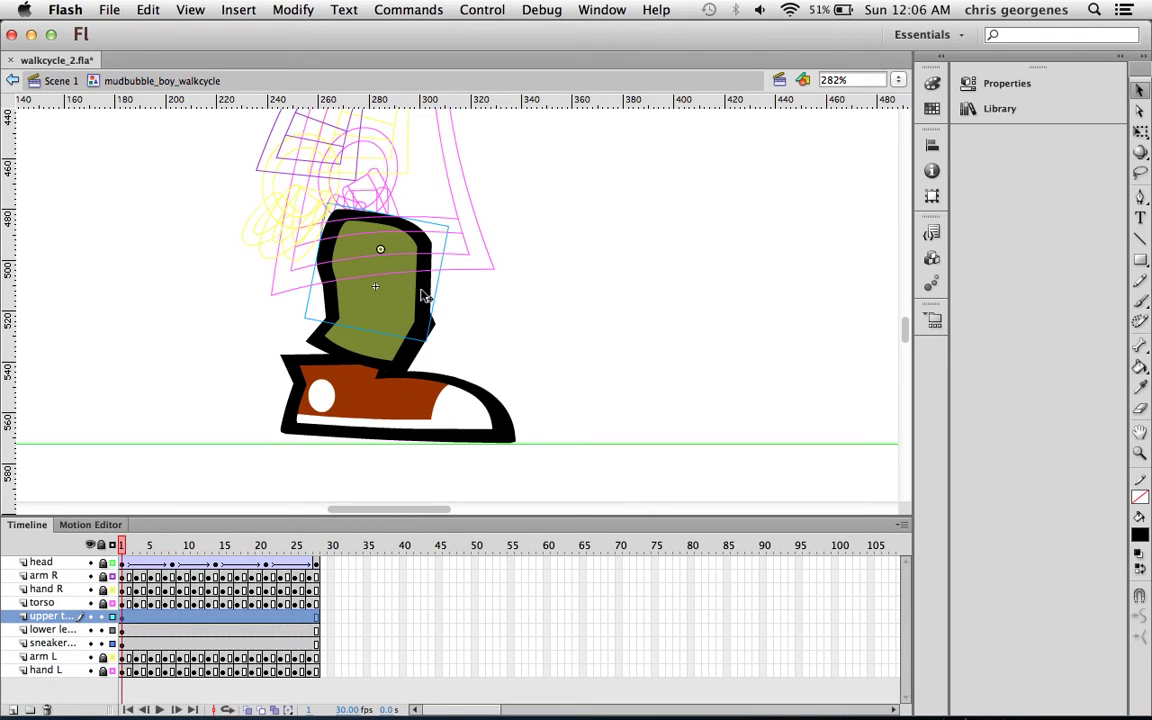
click(91, 630)
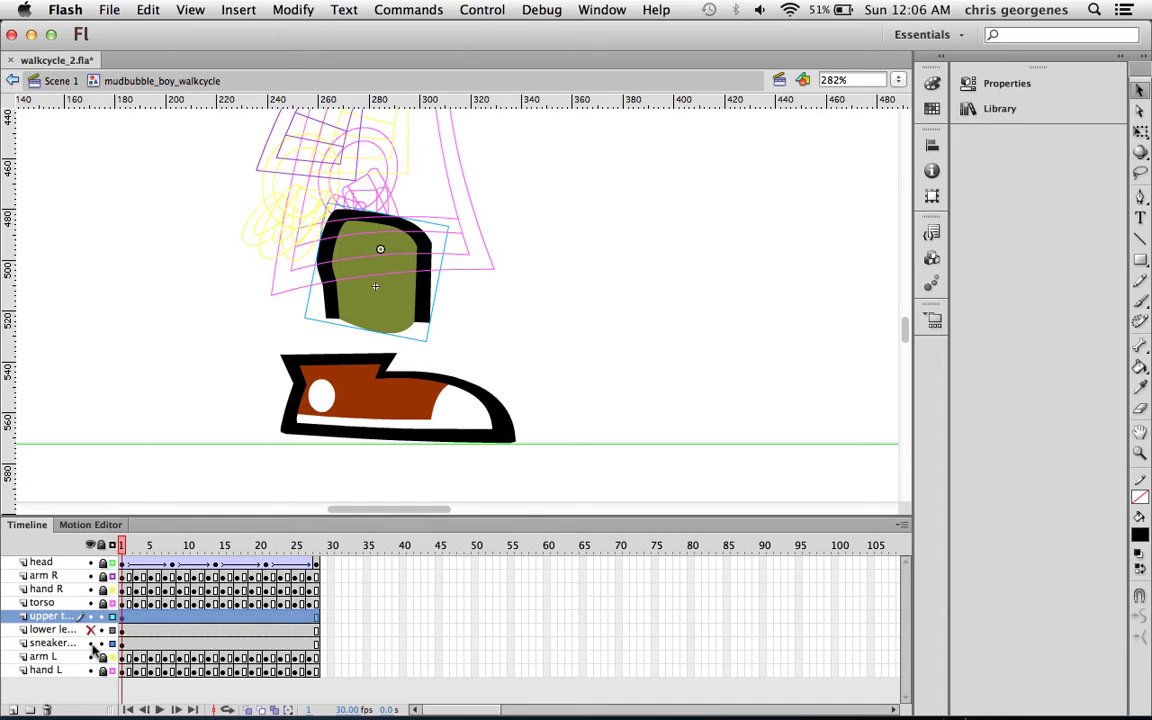
click(91, 643)
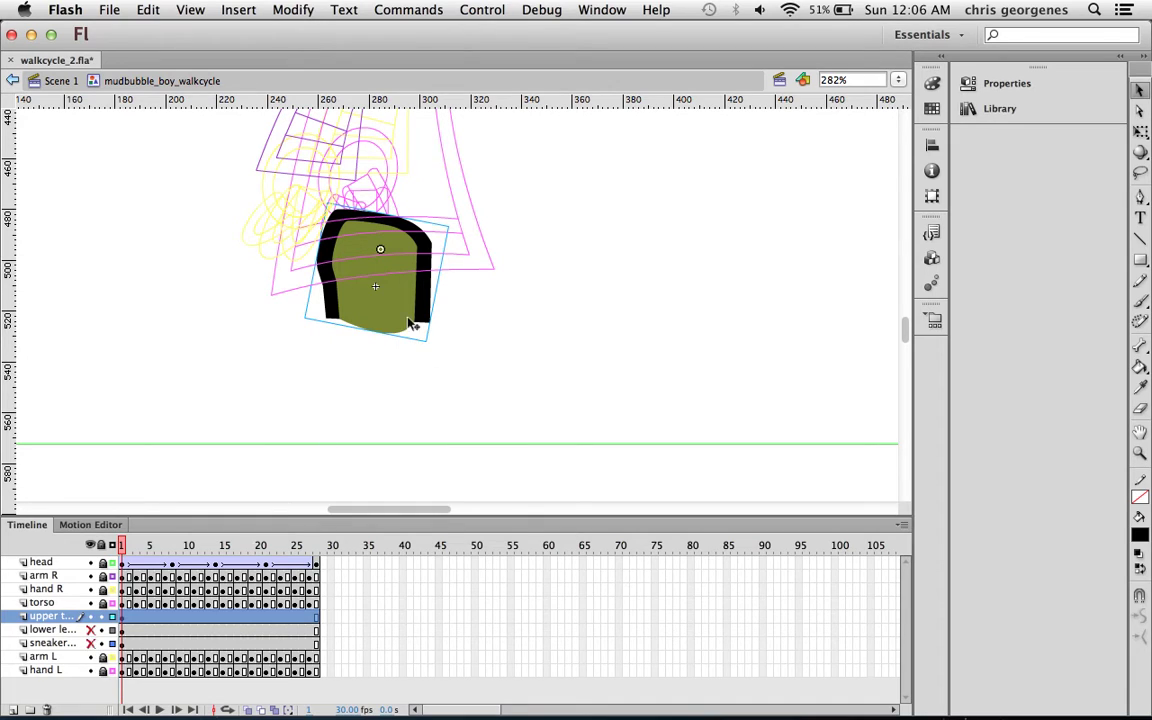
click(92, 630)
click(382, 373)
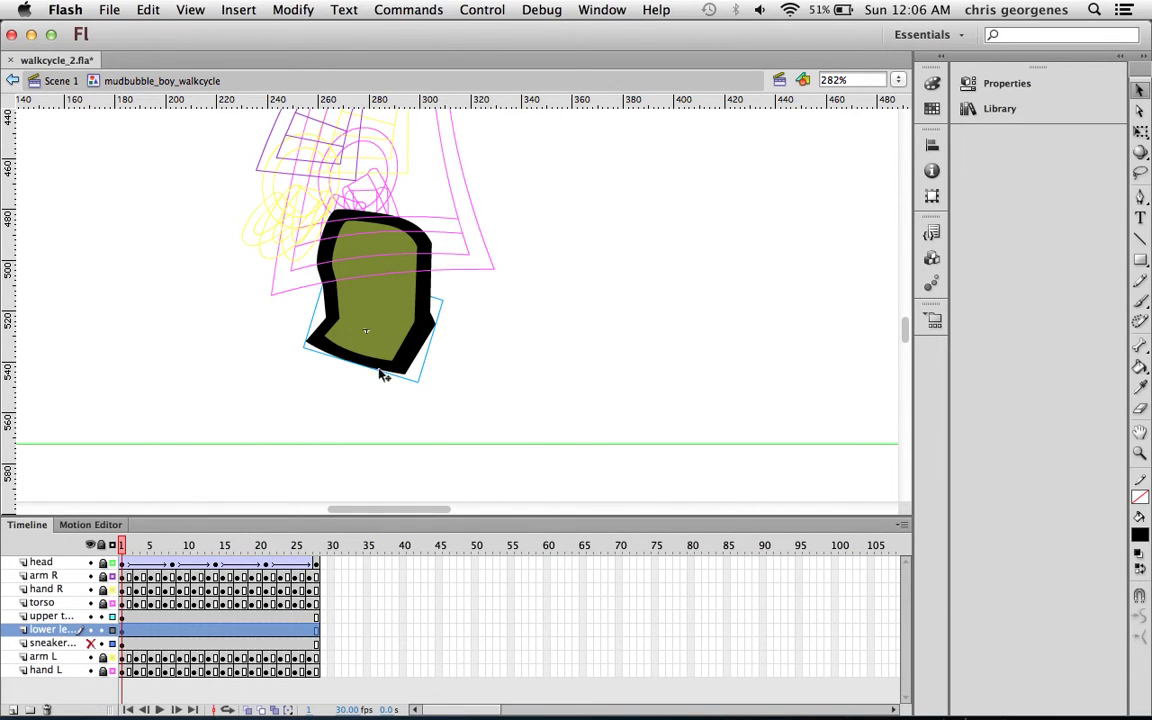
click(91, 643)
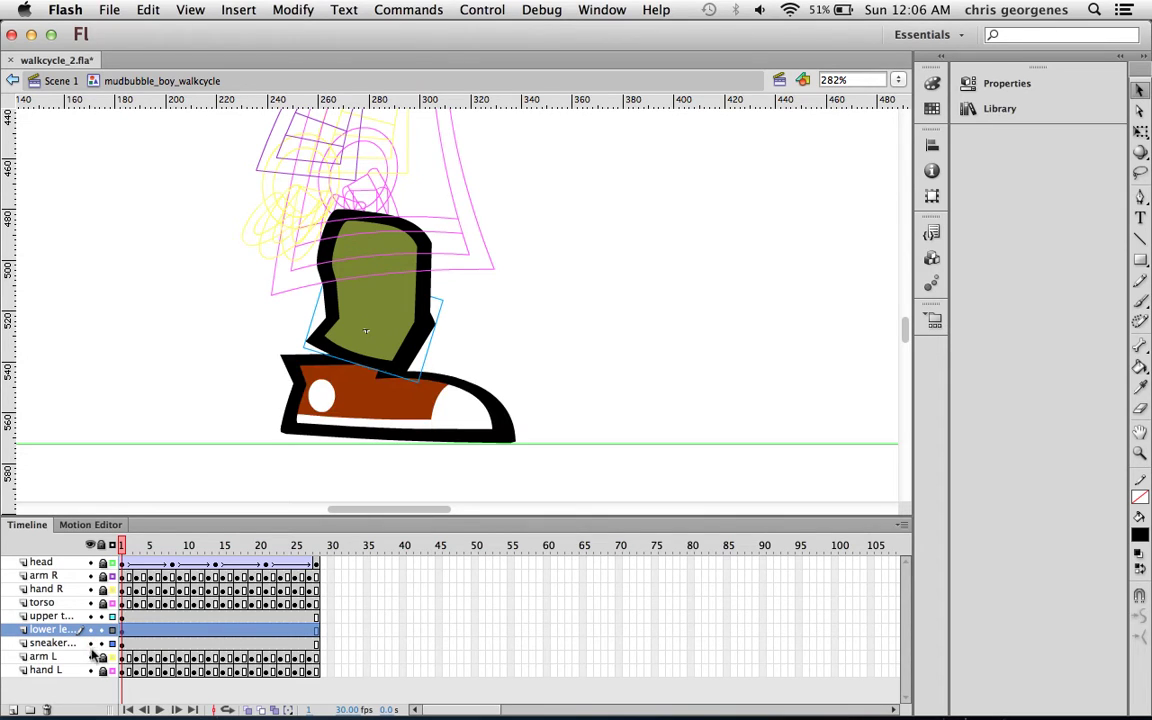
click(381, 292)
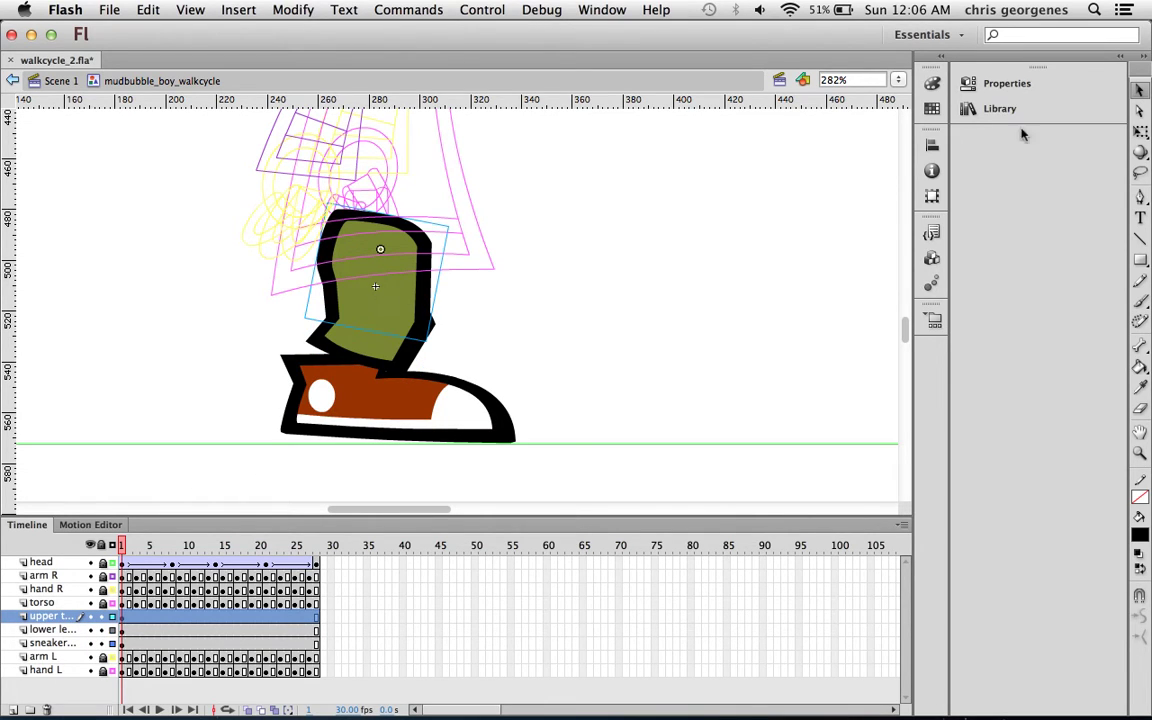
Check the transformation points of the upper leg, lower leg and sneaker on frame 1 with Free Transform.
key(q)
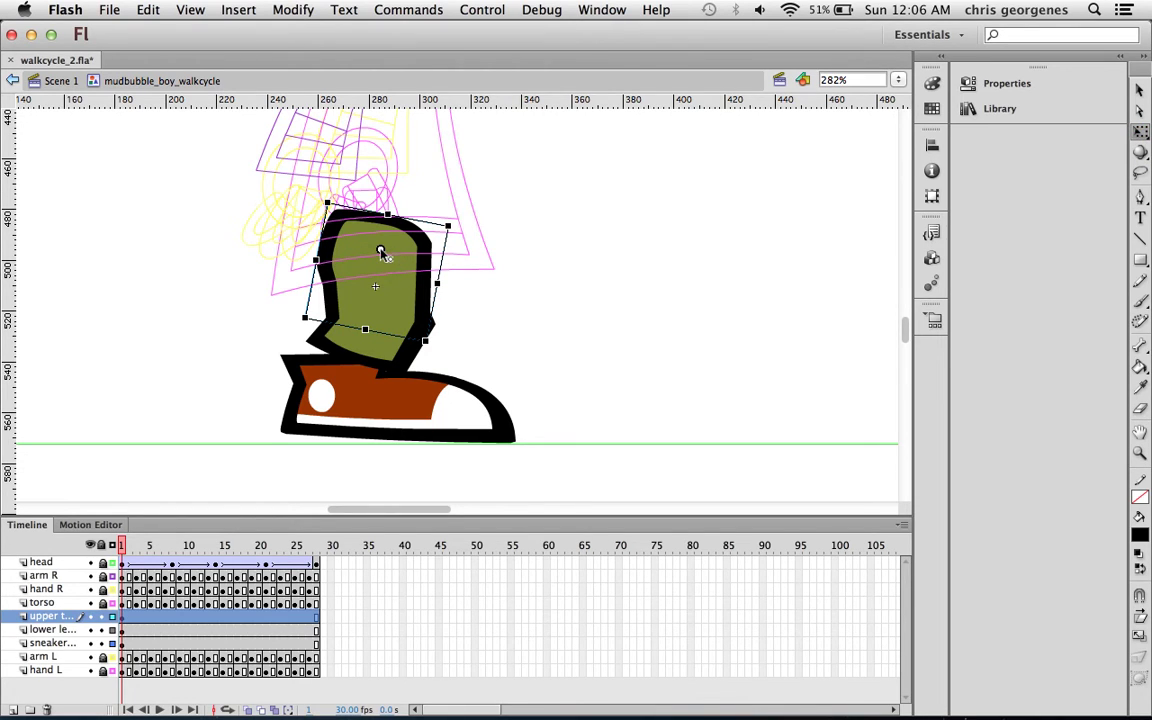
click(338, 318)
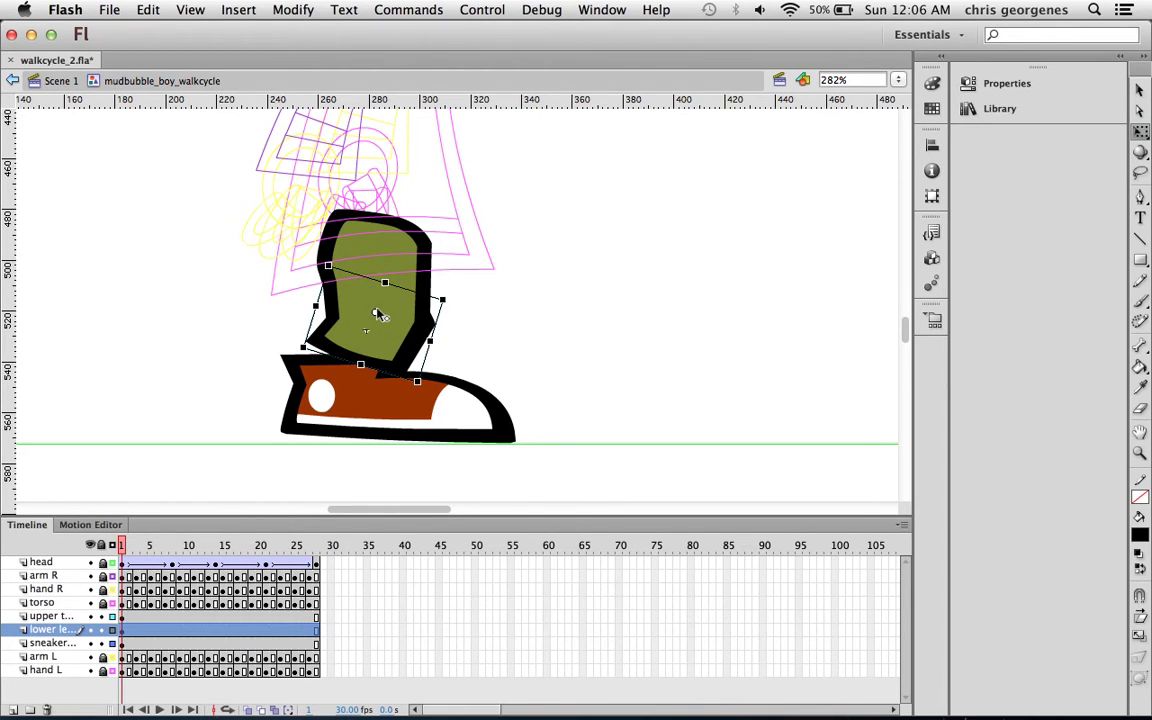
click(384, 410)
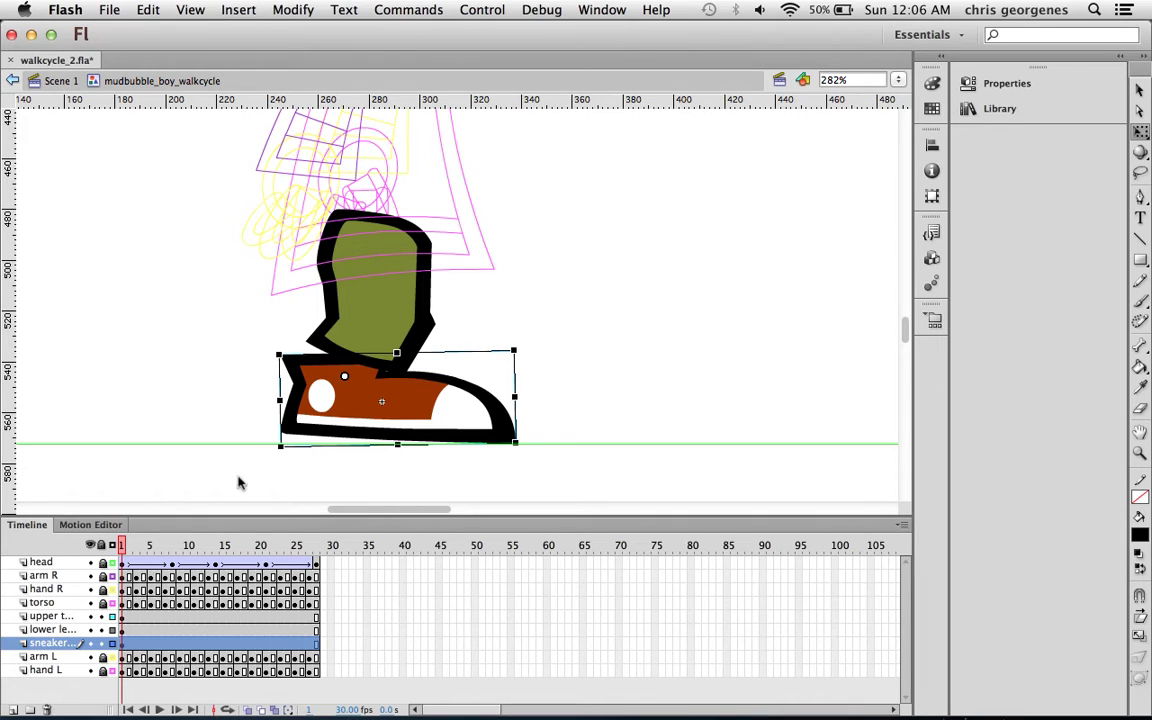
click(123, 546)
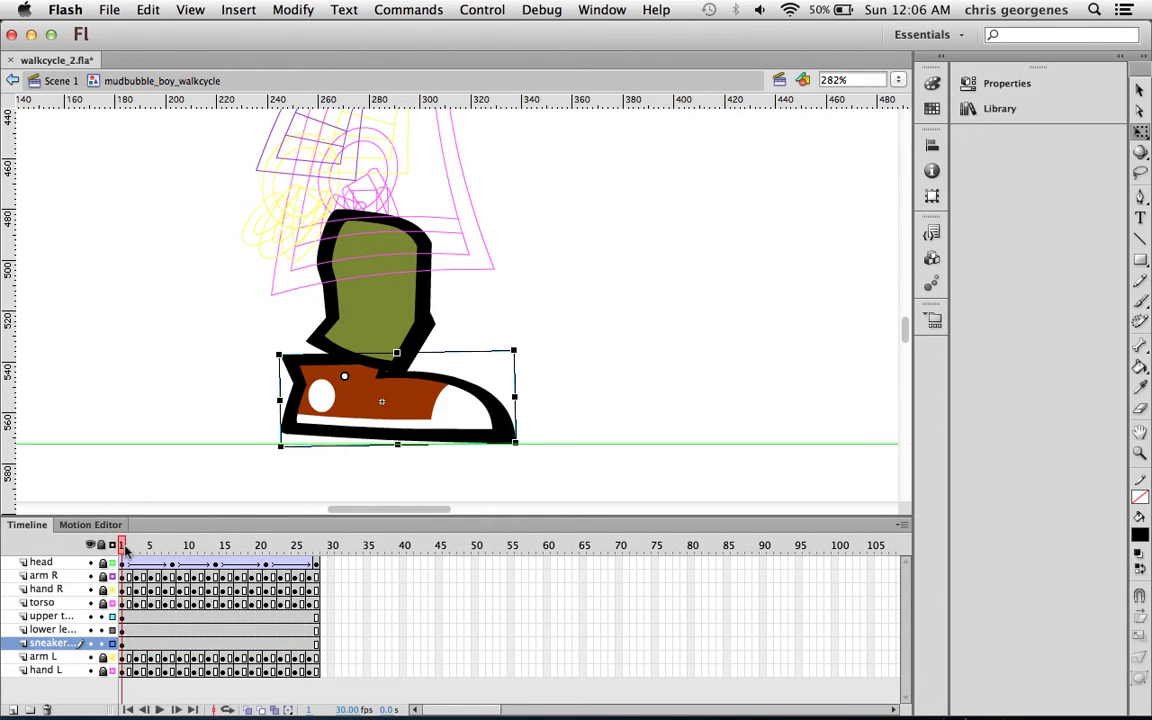
With frame 3 of the leg layers selected, review the frame rate in the document settings.
drag(125, 549, 136, 552)
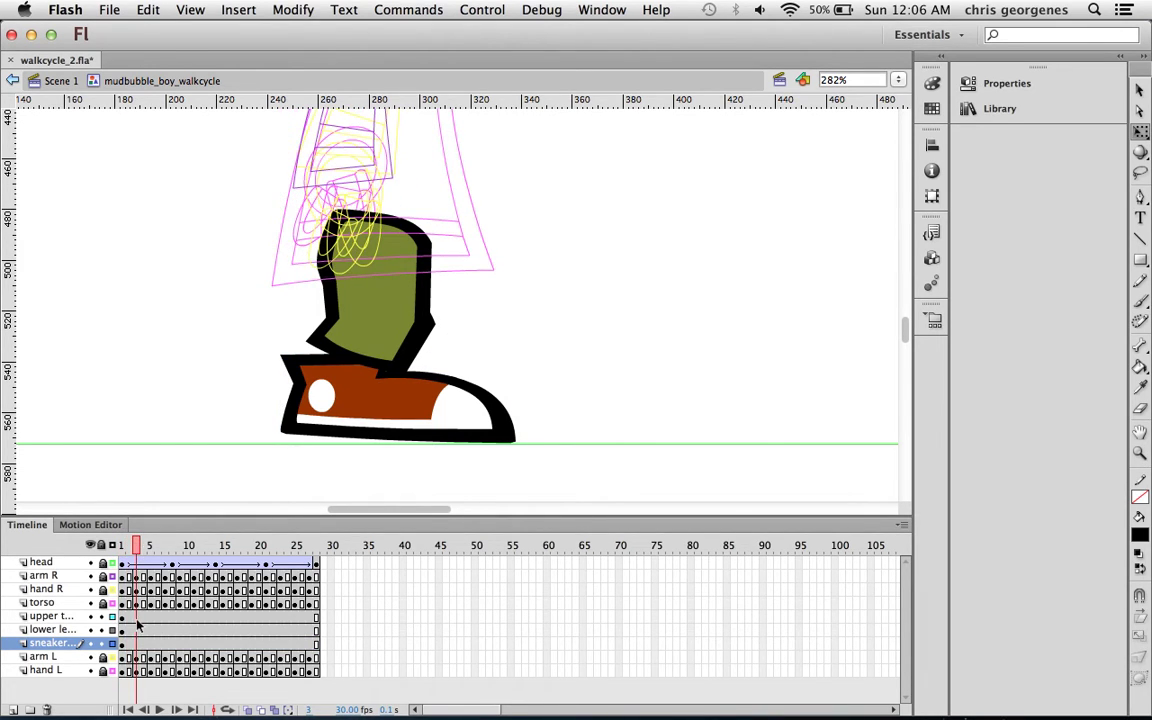
drag(136, 618, 134, 644)
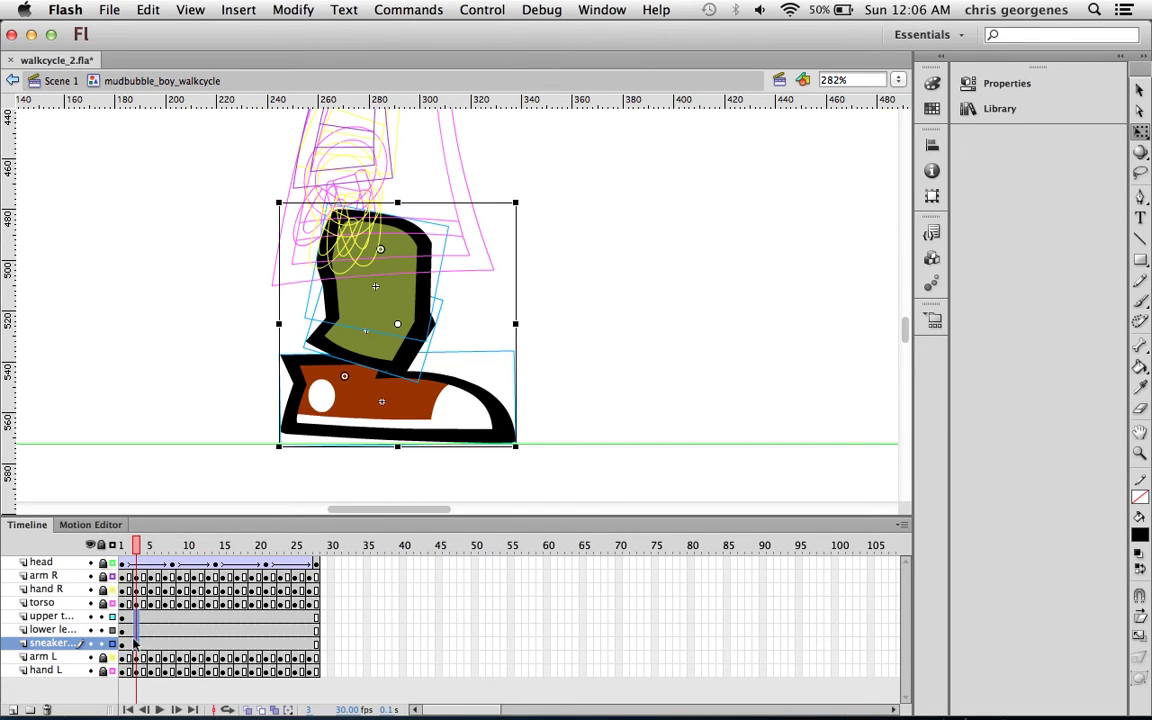
key(super+j)
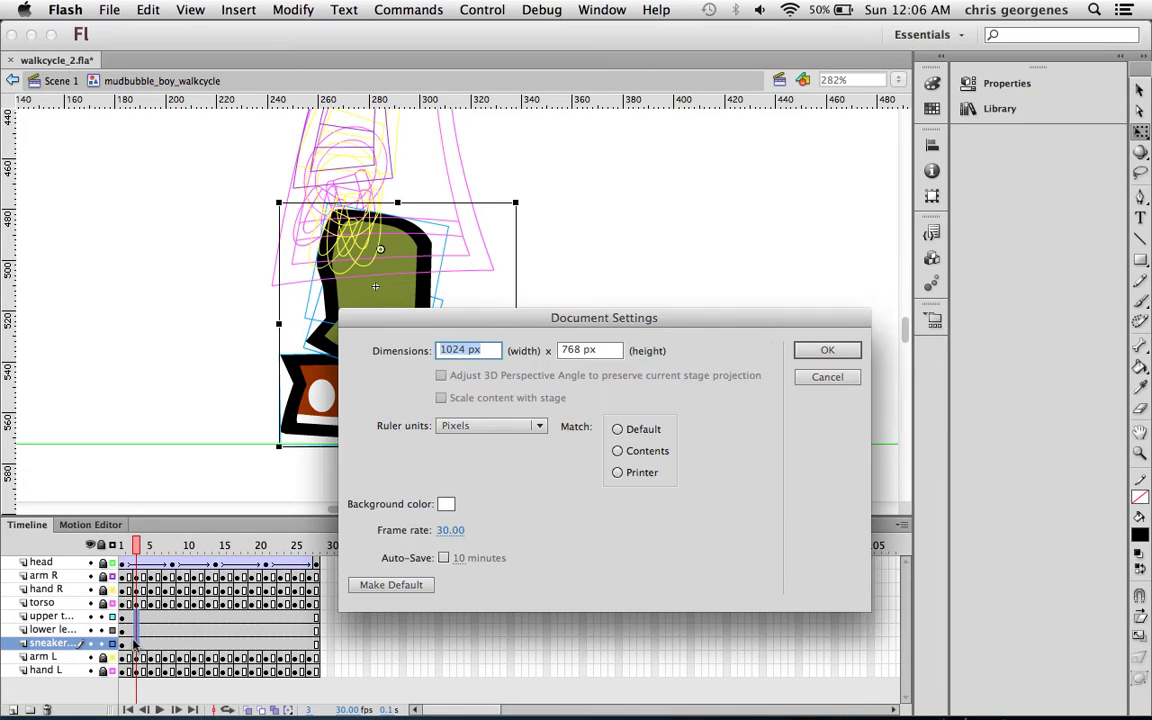
drag(500, 320, 359, 197)
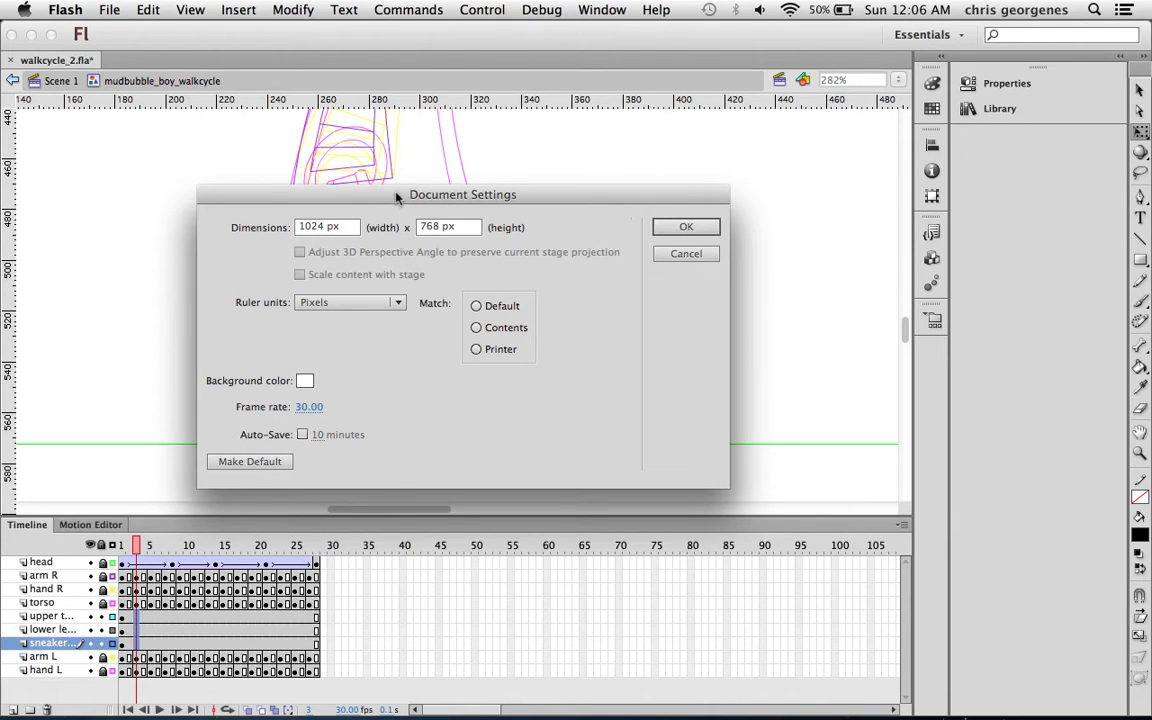
click(686, 228)
Insert keyframes at frame 3 on the upper leg, lower leg and sneaker layers.
click(144, 617)
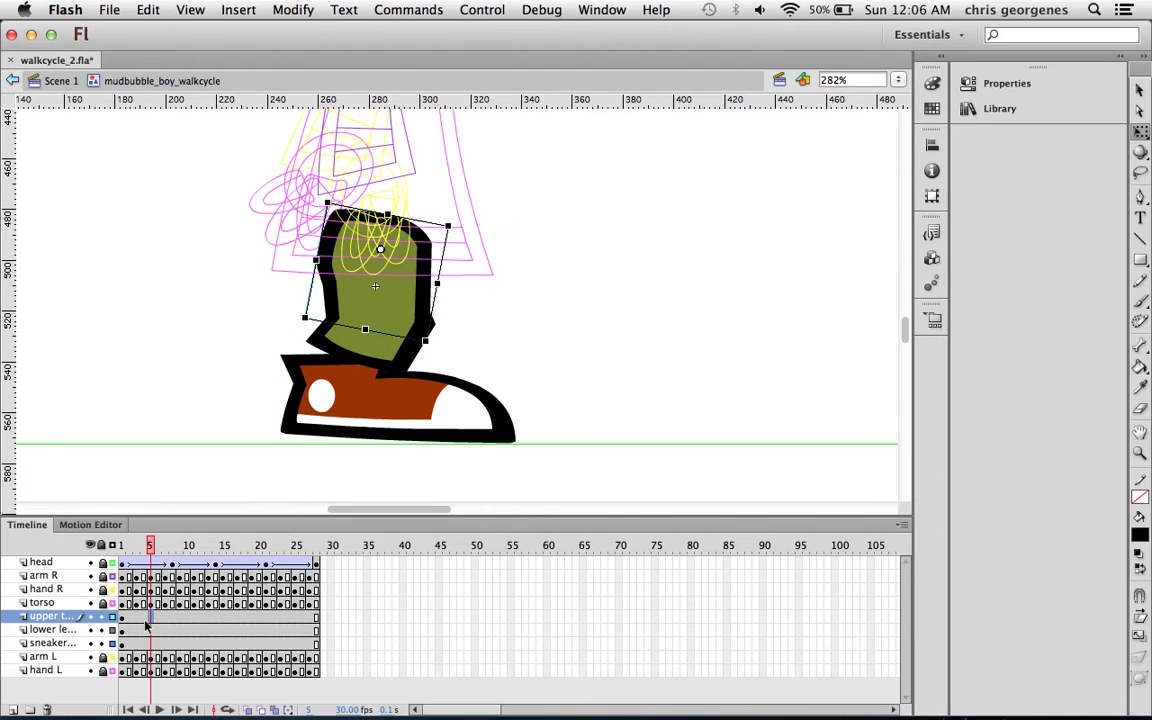
drag(136, 617, 135, 643)
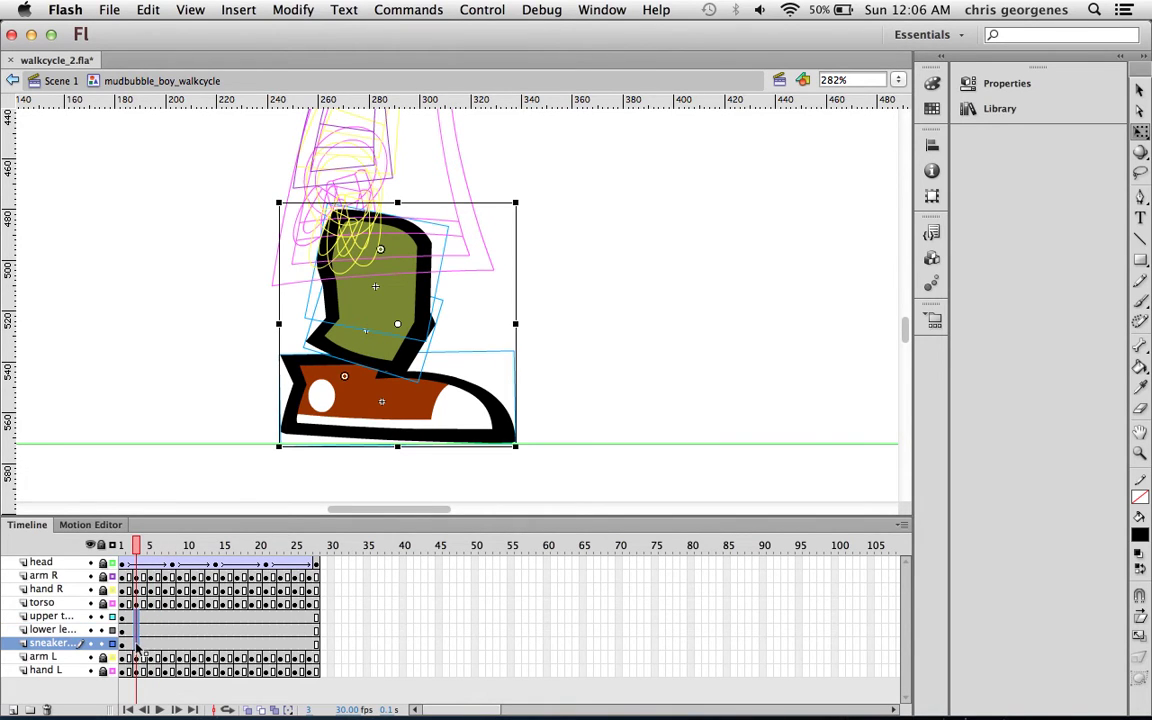
key(F6)
mouse_move(136, 545)
mouse_down()
mouse_move(119, 545)
mouse_move(136, 545)
mouse_up()
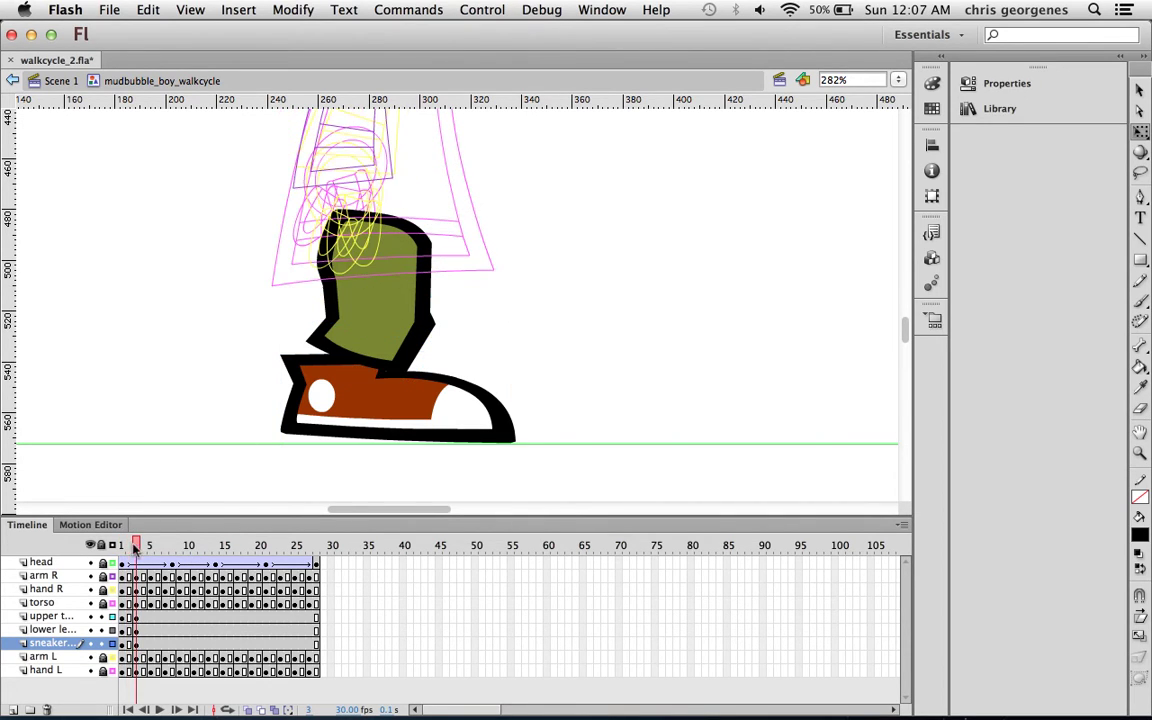
Slide the sneaker on frame 3 backward along the ground guide, behind its first pose.
click(415, 311)
click(386, 404)
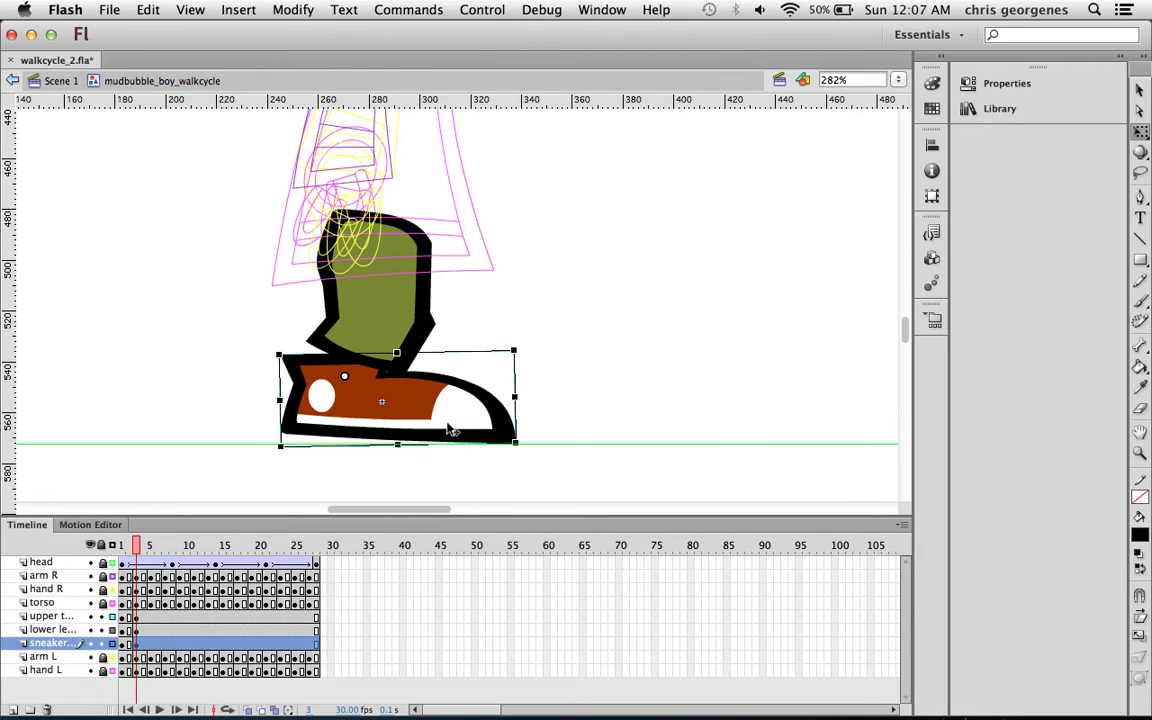
drag(450, 428, 383, 425)
Rotate the upper and lower leg together on frame 3 so the leg swings back toward the sneaker.
click(400, 328)
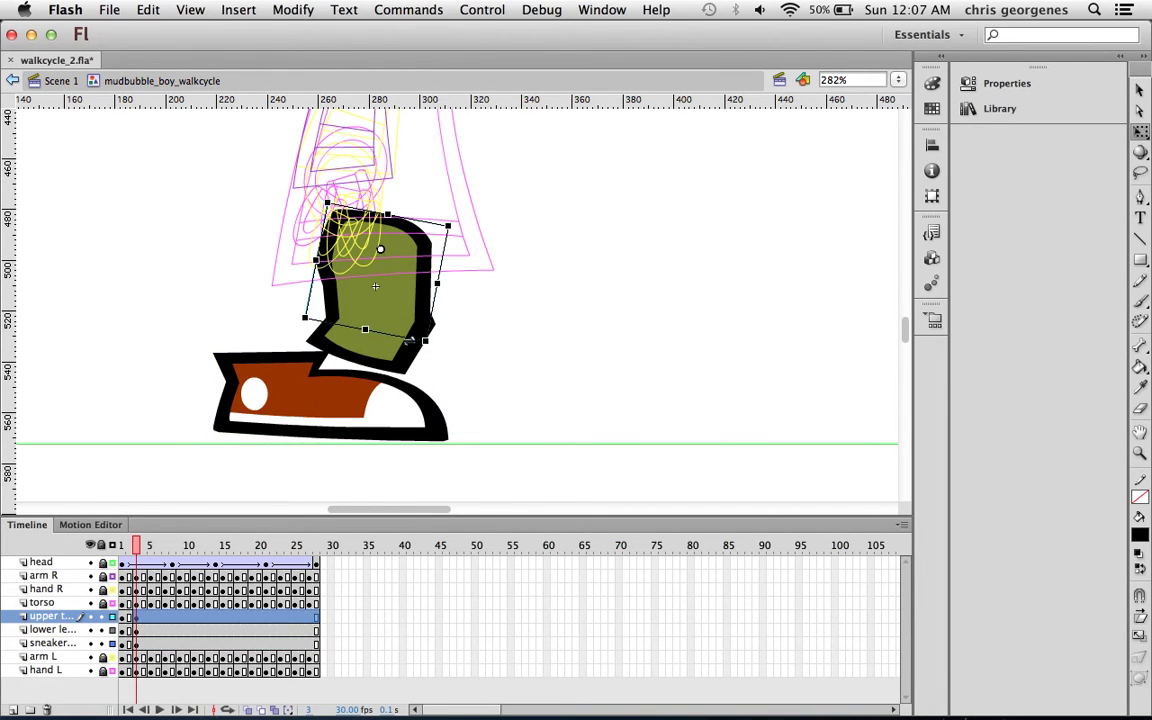
click(409, 378)
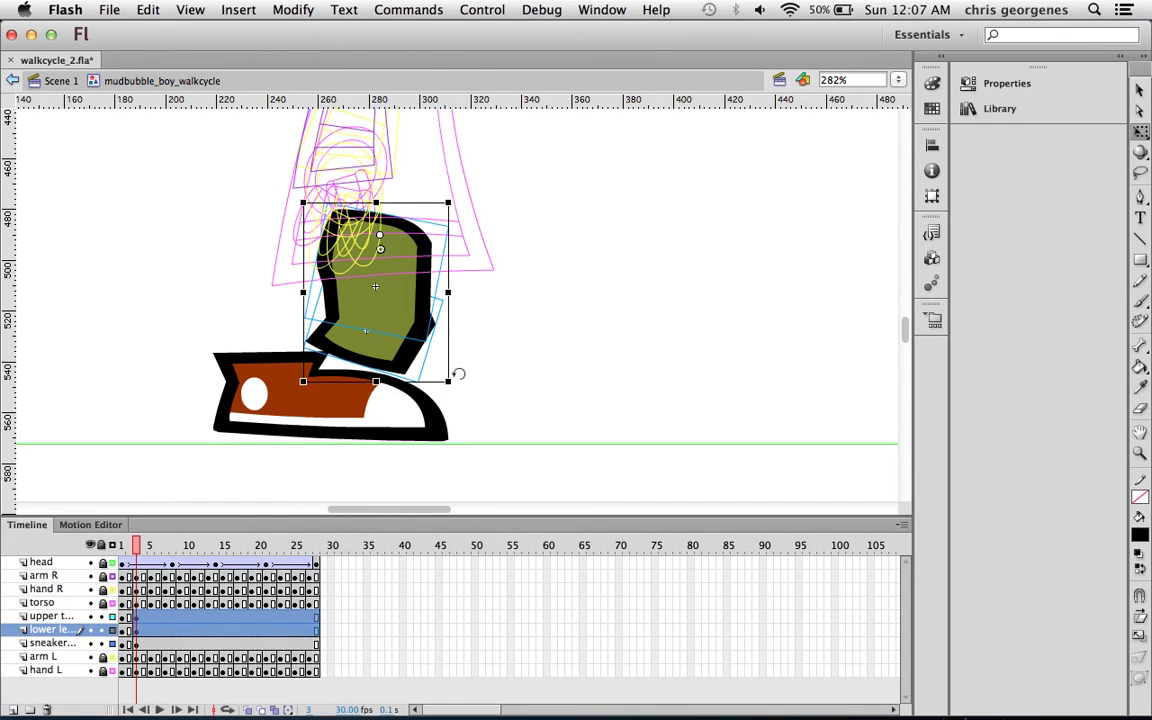
mouse_move(458, 375)
mouse_down()
mouse_move(418, 394)
mouse_move(458, 378)
mouse_up()
Rotate the frame 3 sneaker to lift its heel slightly and seat it under the lower leg with its toe on the guide.
click(420, 405)
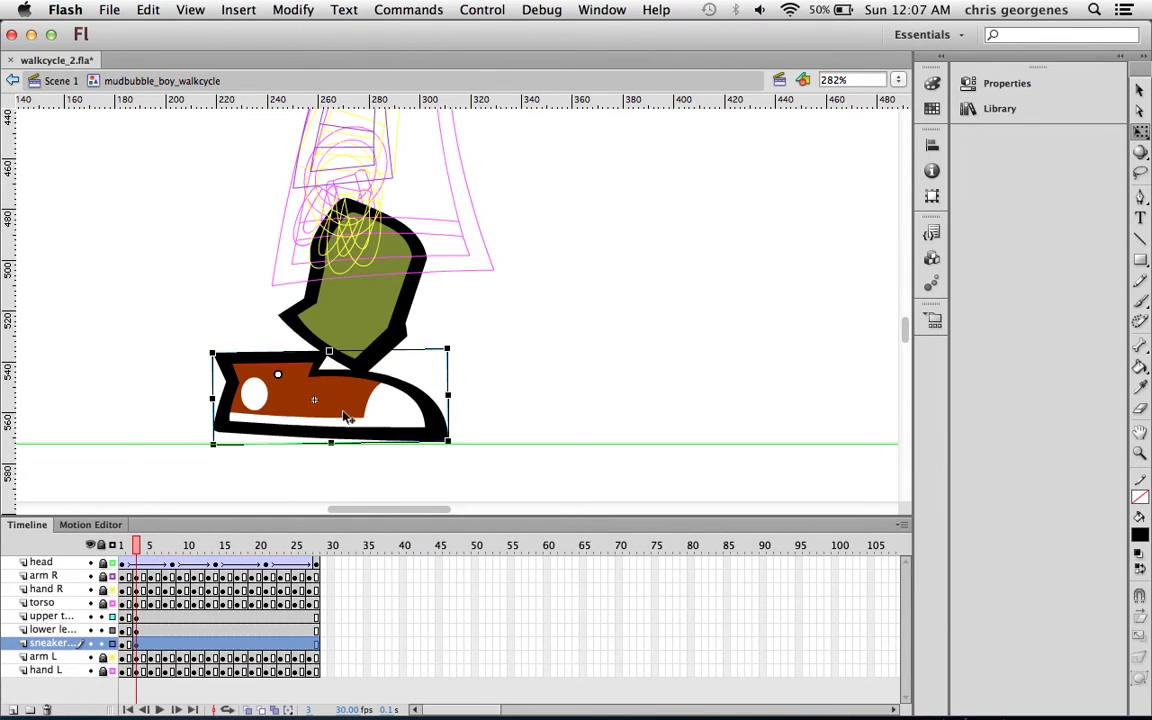
drag(214, 346, 229, 338)
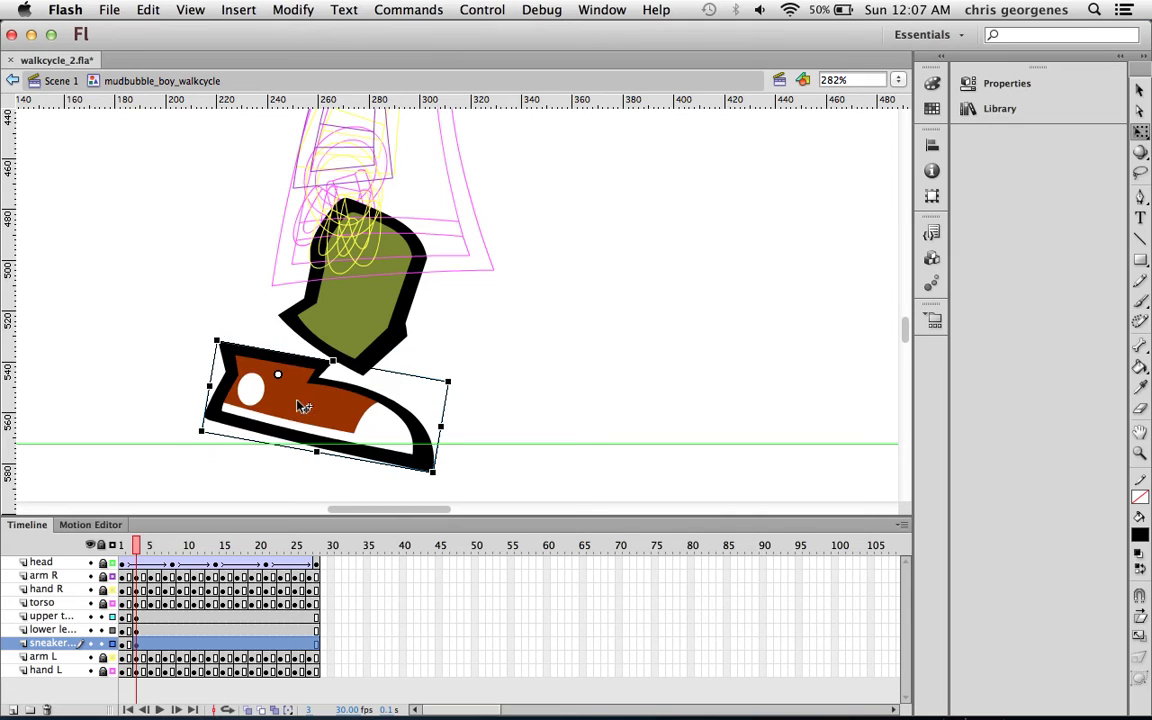
drag(297, 402, 314, 397)
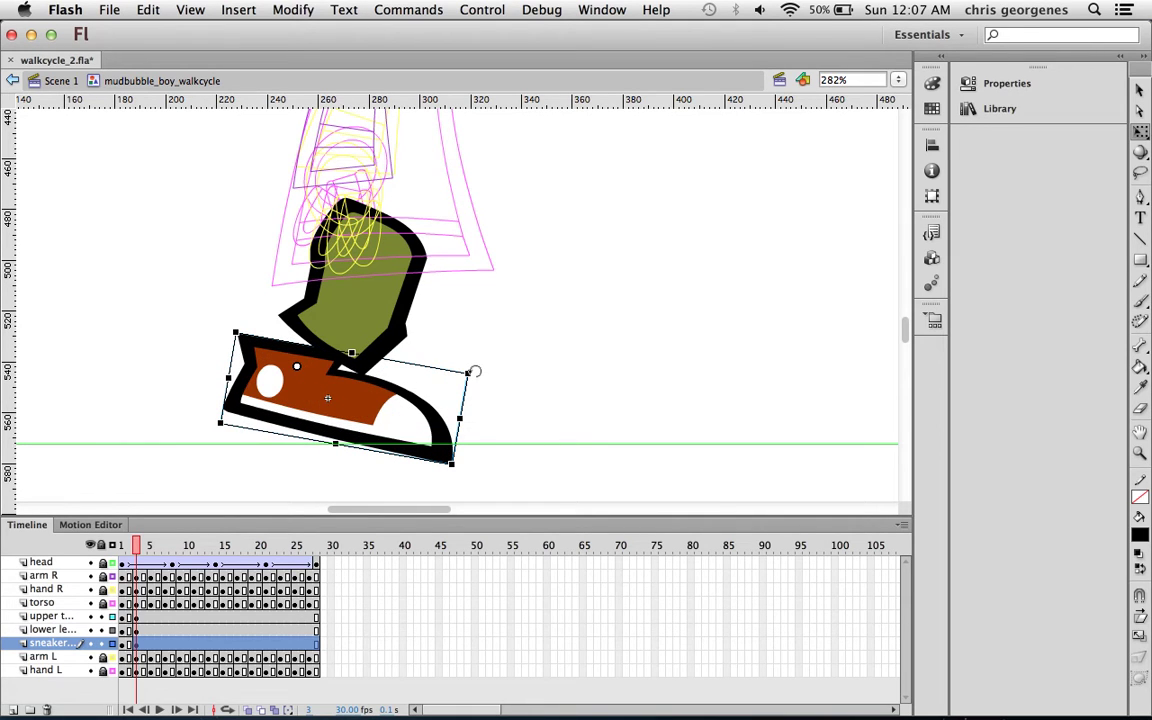
drag(474, 372, 473, 352)
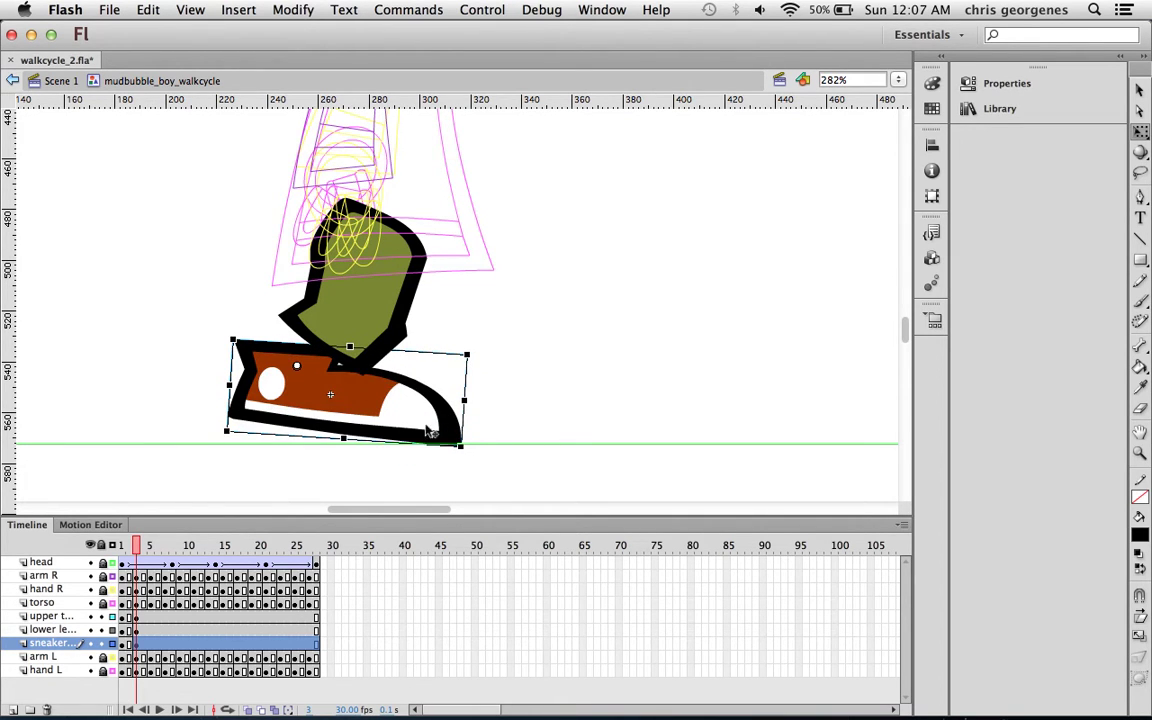
drag(388, 420, 400, 420)
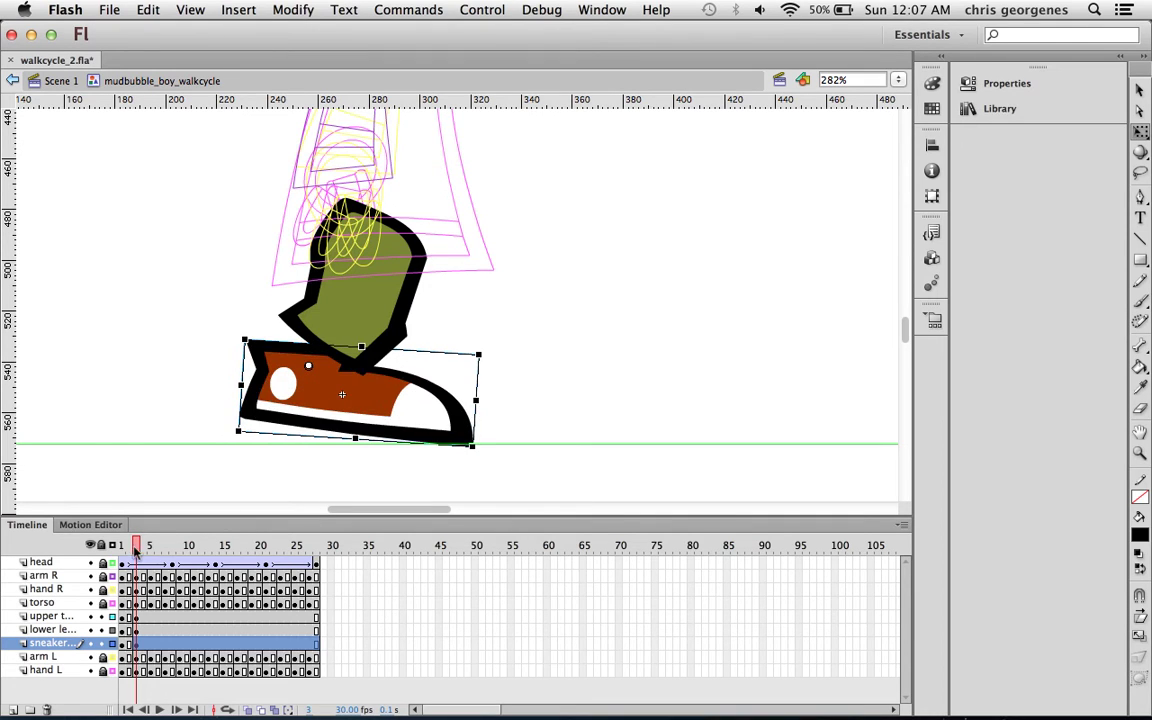
Insert keyframes at frame 5 on the upper leg, lower leg and sneaker layers.
mouse_move(134, 549)
mouse_down()
mouse_move(122, 549)
mouse_move(150, 550)
mouse_up()
drag(151, 616, 152, 643)
key(F6)
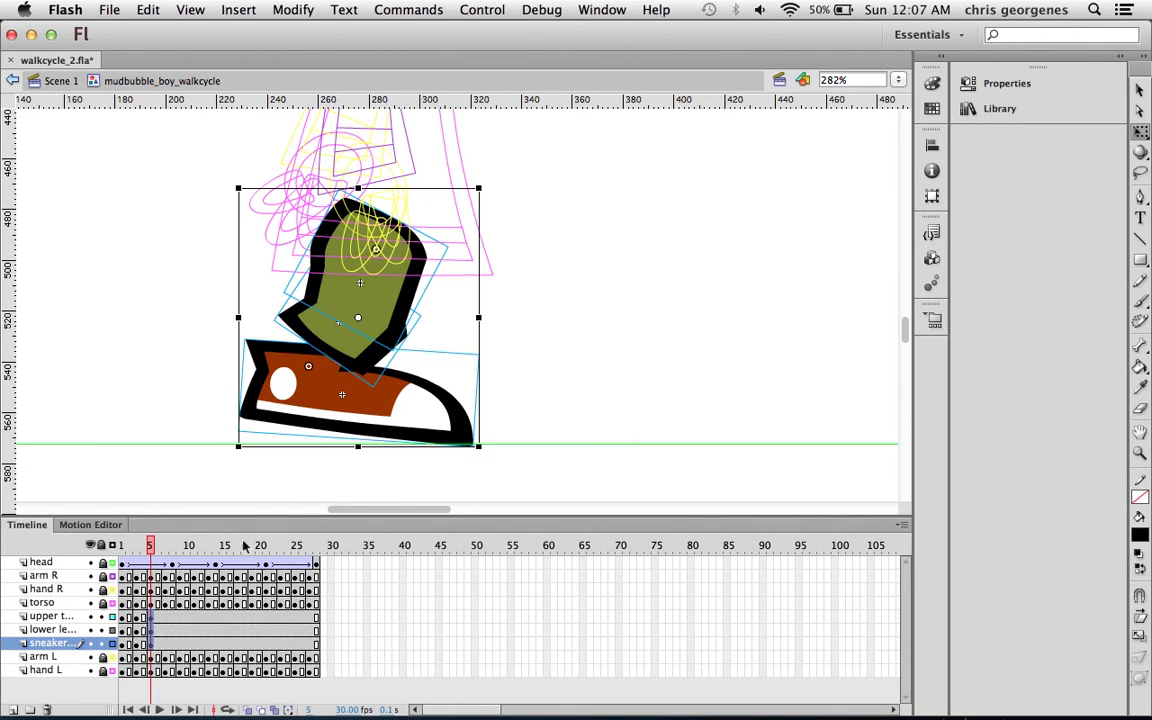
Swap the sneaker symbol on frame 5 for boy_sneaker2.
click(455, 400)
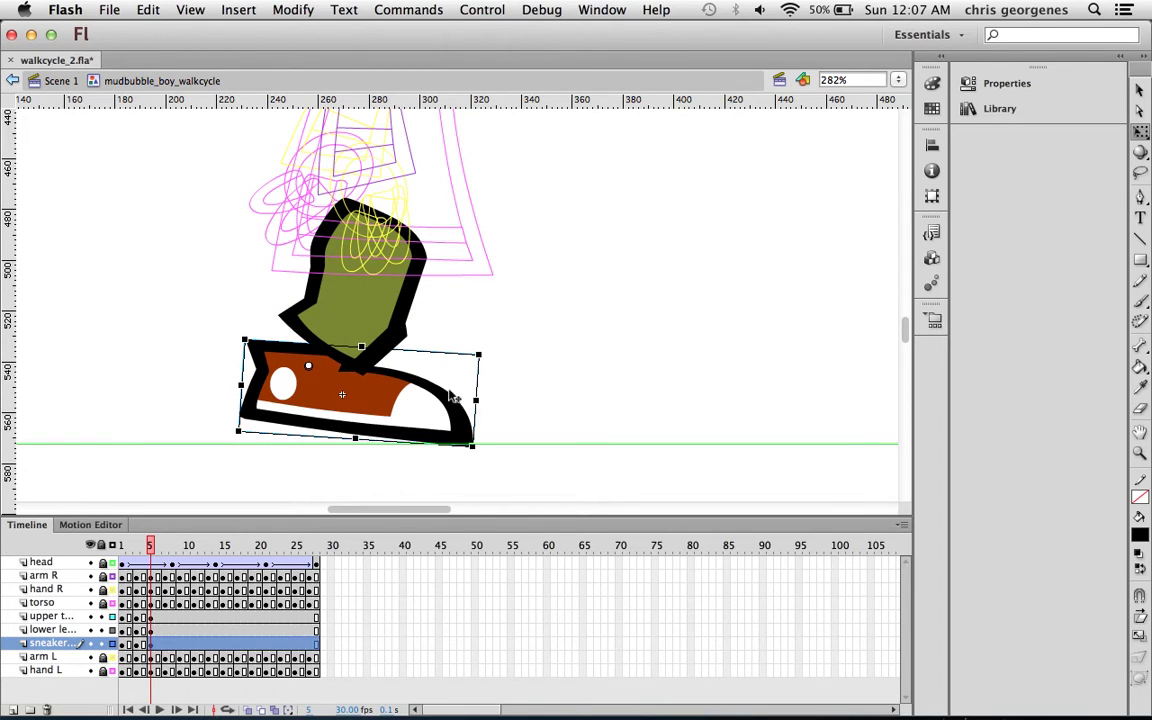
click(968, 86)
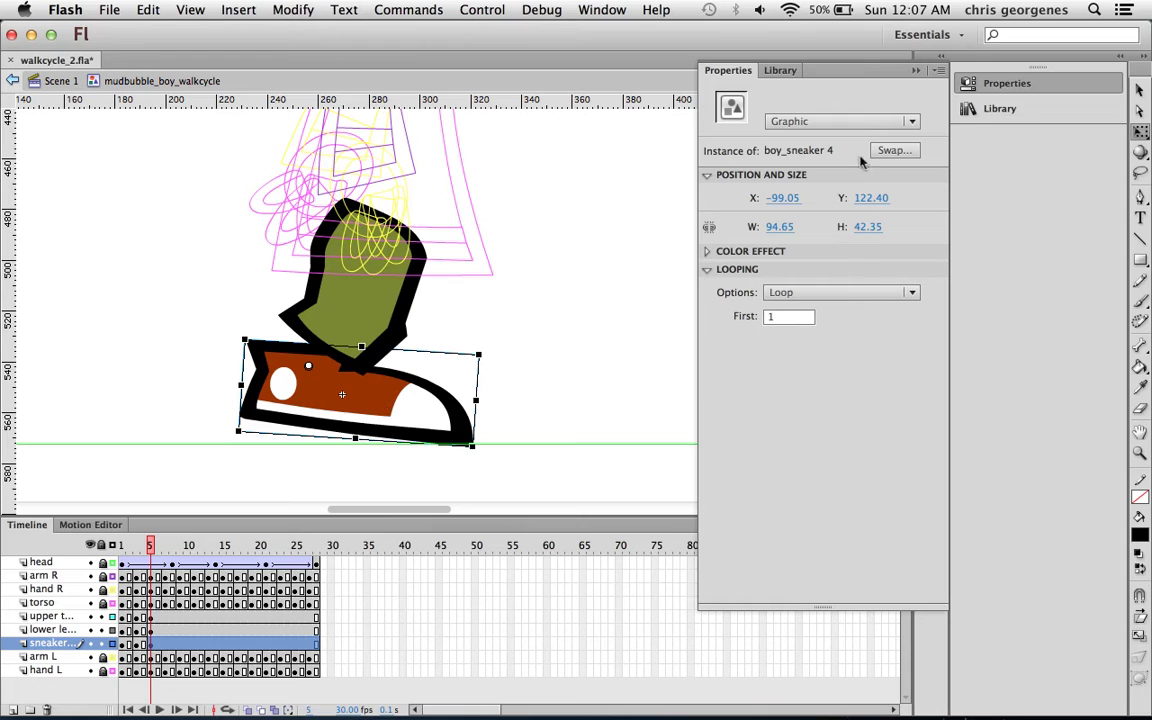
click(894, 150)
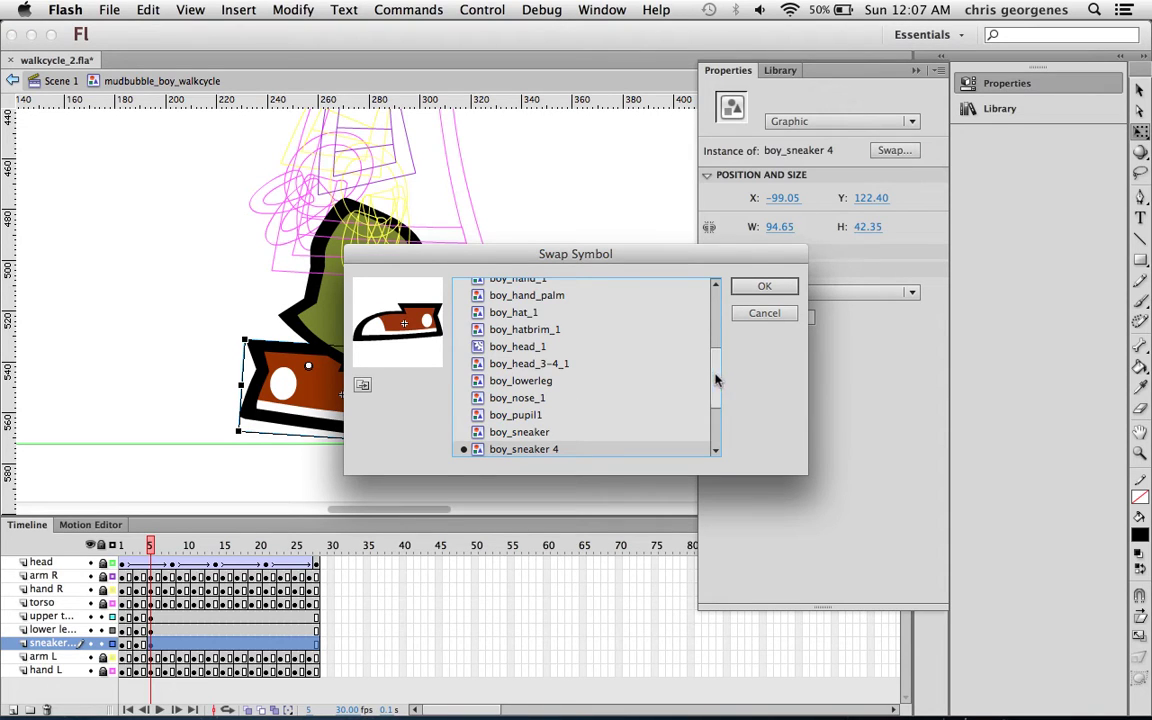
scroll(650, 358, down, 3)
click(553, 410)
click(540, 427)
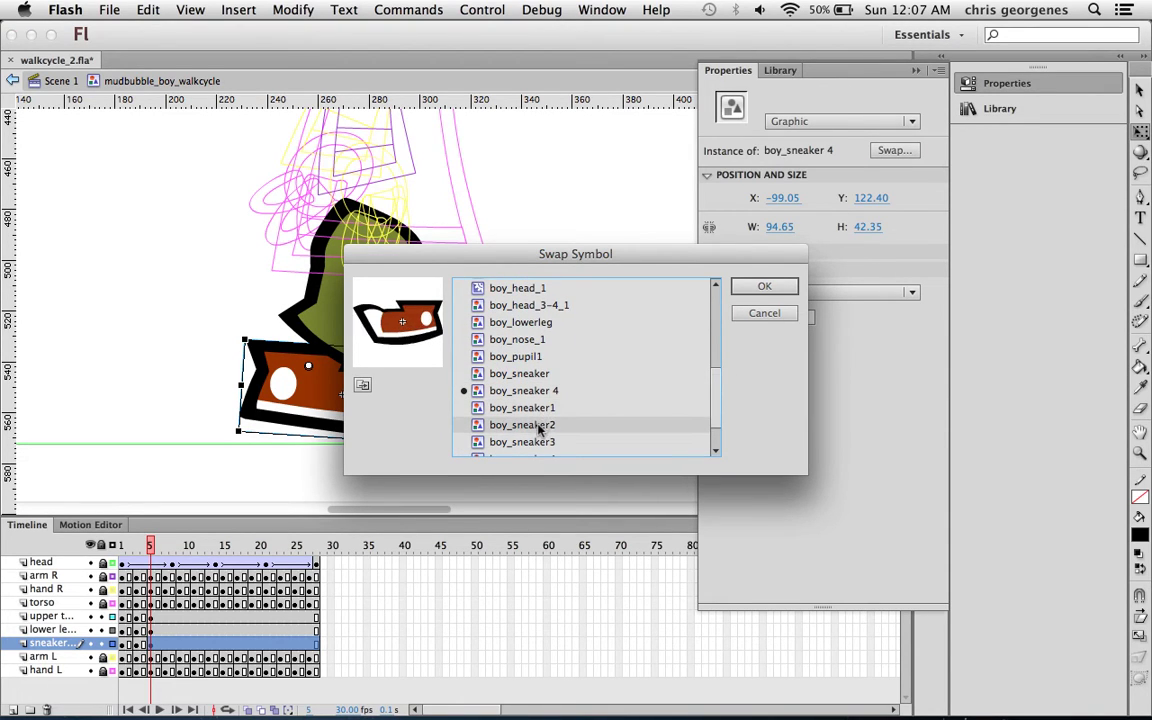
double_click(480, 430)
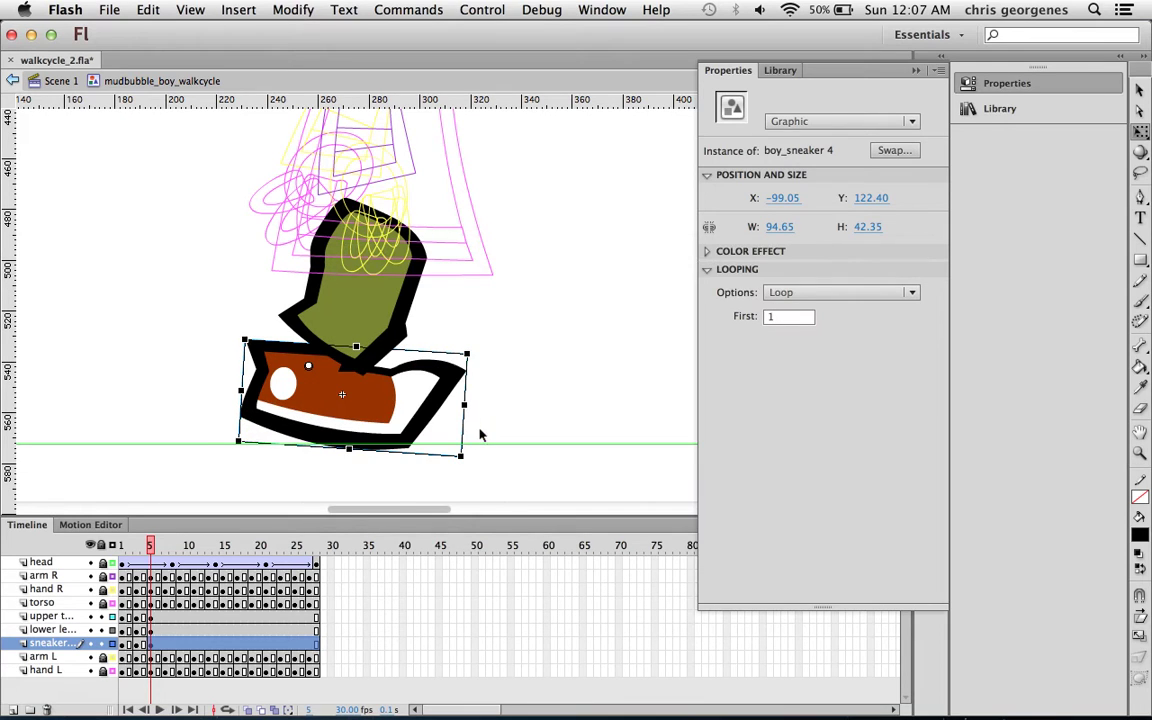
Rotate the frame 5 sneaker steeply so its heel lifts behind the lower leg, and rest its bent toe on the ground guide.
drag(468, 348, 360, 430)
mouse_move(356, 350)
mouse_down()
mouse_move(362, 358)
mouse_move(350, 354)
mouse_up()
mouse_move(376, 434)
mouse_down()
mouse_move(357, 416)
mouse_move(385, 429)
mouse_move(373, 430)
mouse_up()
key(Down)
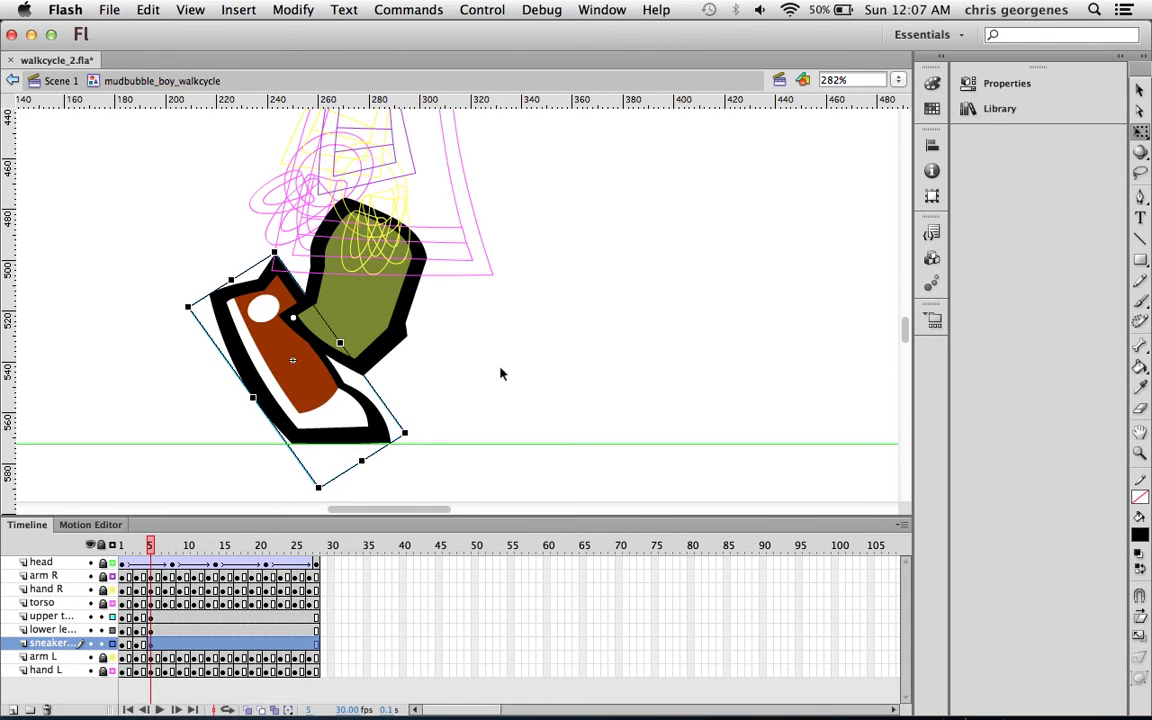
Rotate the upper and lower leg on frame 5 backward together, and swing the lower leg further back to meet the raised sneaker.
click(394, 347)
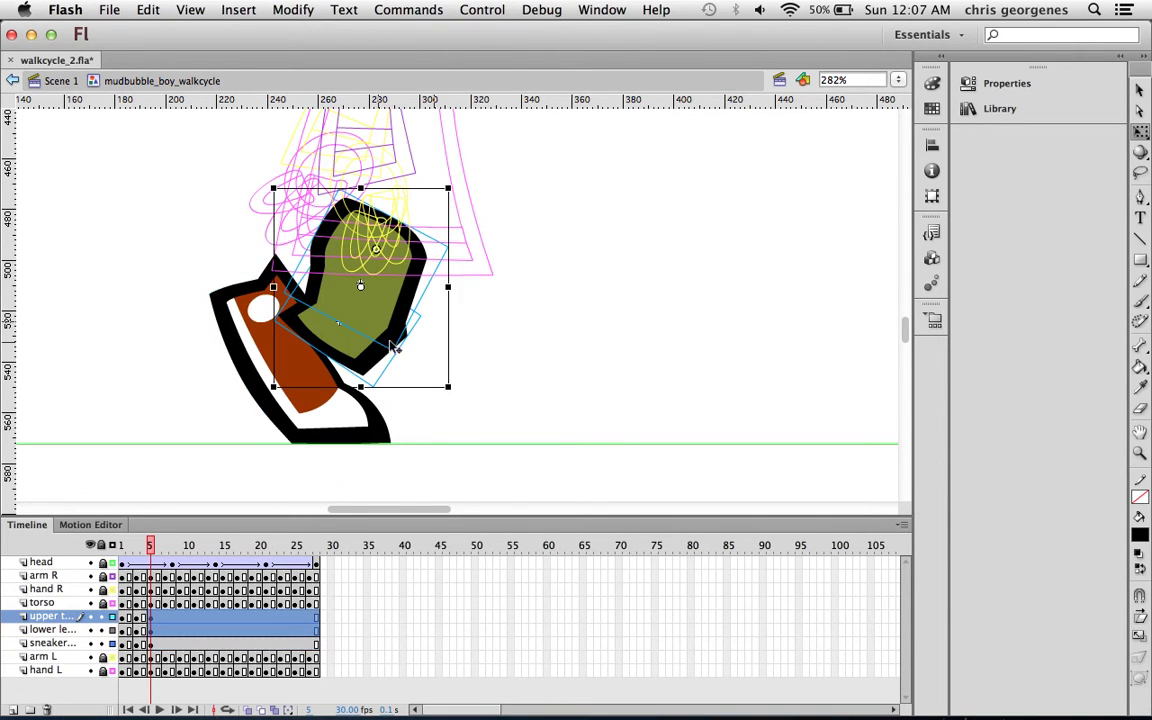
drag(456, 384, 433, 396)
click(471, 368)
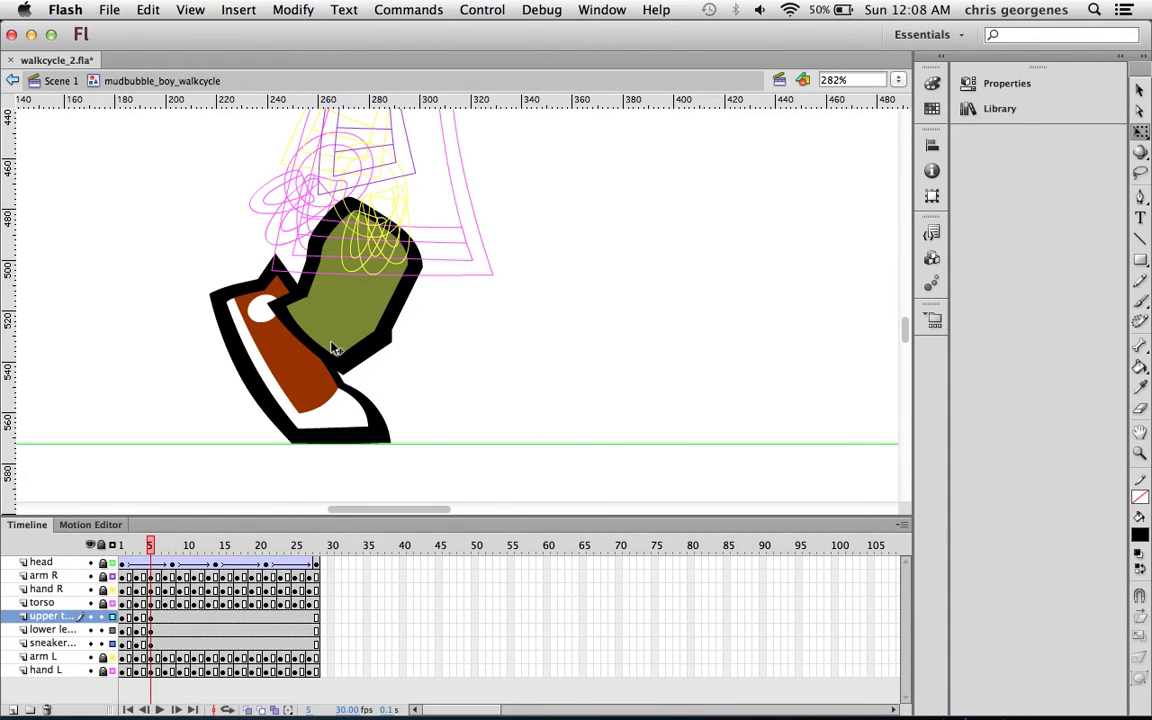
click(297, 306)
drag(420, 318, 349, 347)
Nudge the frame 5 sneaker backward along the ground guide and fine-tune its rotation under the lower leg.
click(310, 397)
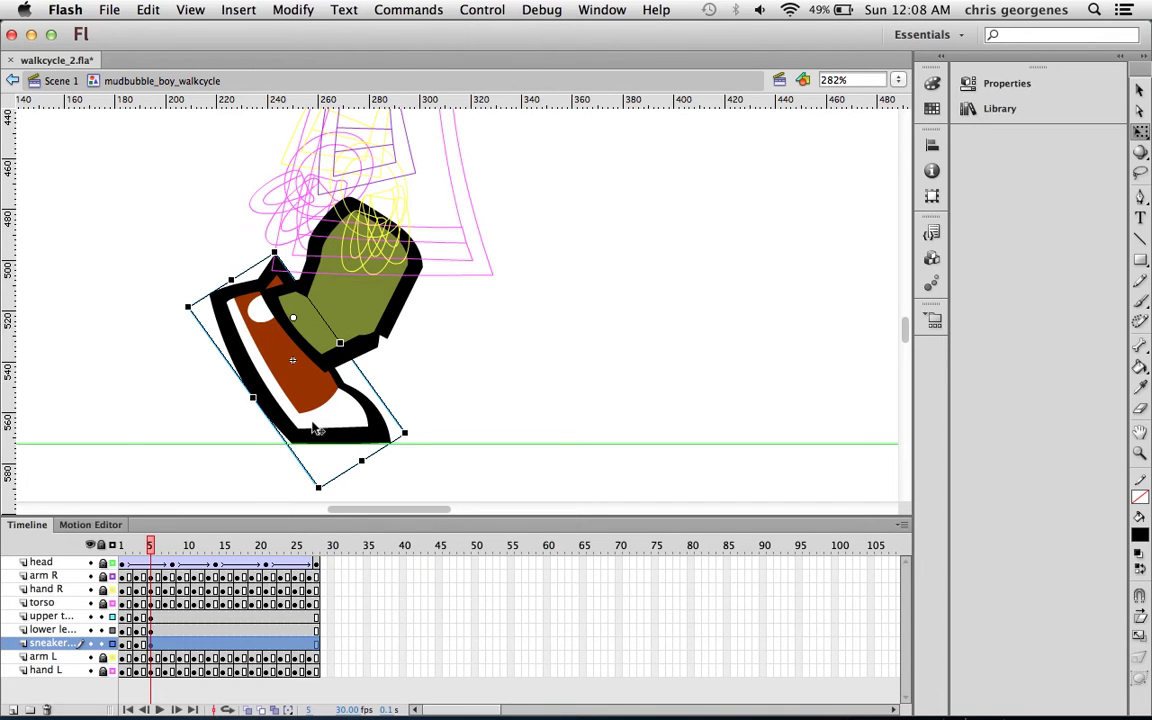
key(shift+Left)
drag(309, 498, 316, 496)
Insert keyframes at frame 7 on the upper leg, lower leg and sneaker layers.
mouse_move(157, 549)
mouse_down()
mouse_move(128, 552)
mouse_move(149, 548)
mouse_move(168, 571)
mouse_up()
drag(166, 617, 167, 645)
key(F6)
mouse_move(165, 549)
mouse_down()
mouse_move(147, 549)
mouse_move(165, 549)
mouse_up()
Swap the frame 7 sneaker for boy_sneaker3 and rotate it nearly upright, with its toe flat on the ground guide.
click(291, 342)
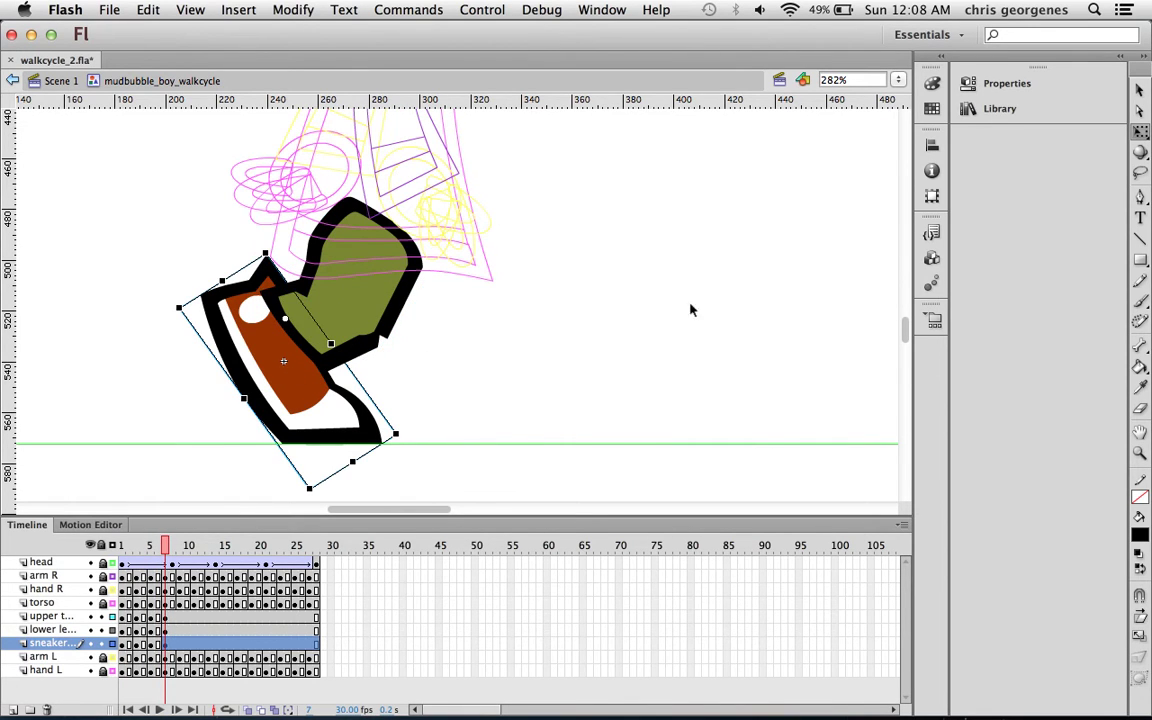
click(1005, 85)
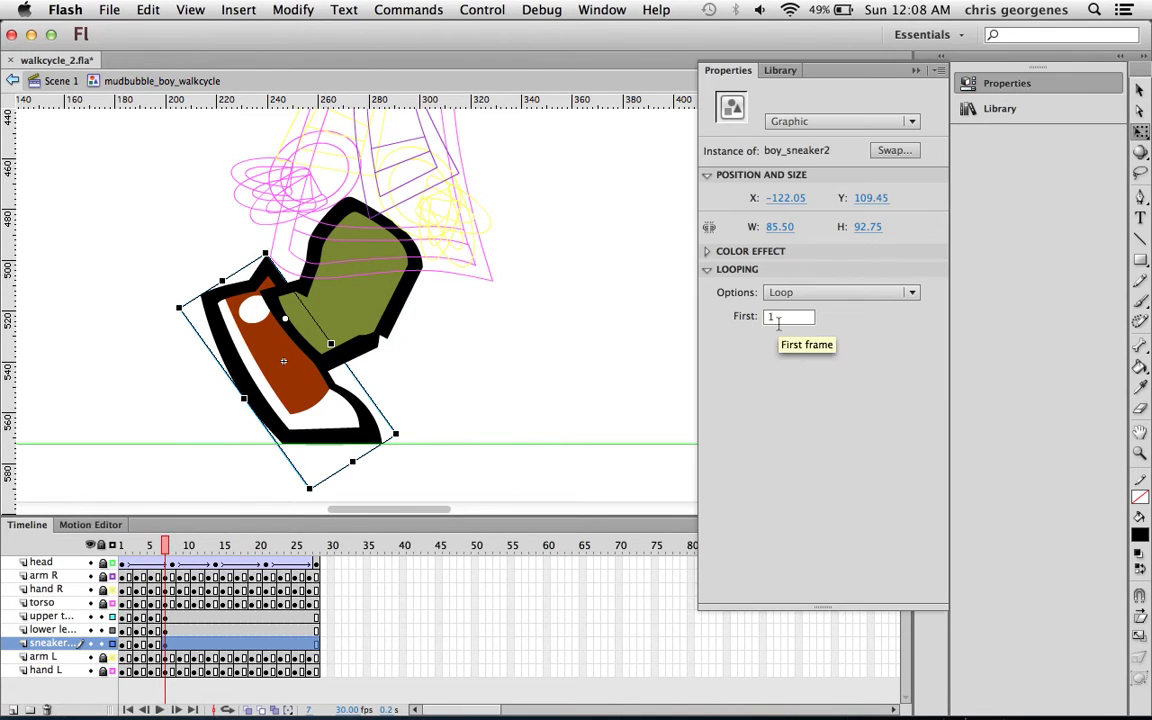
click(893, 150)
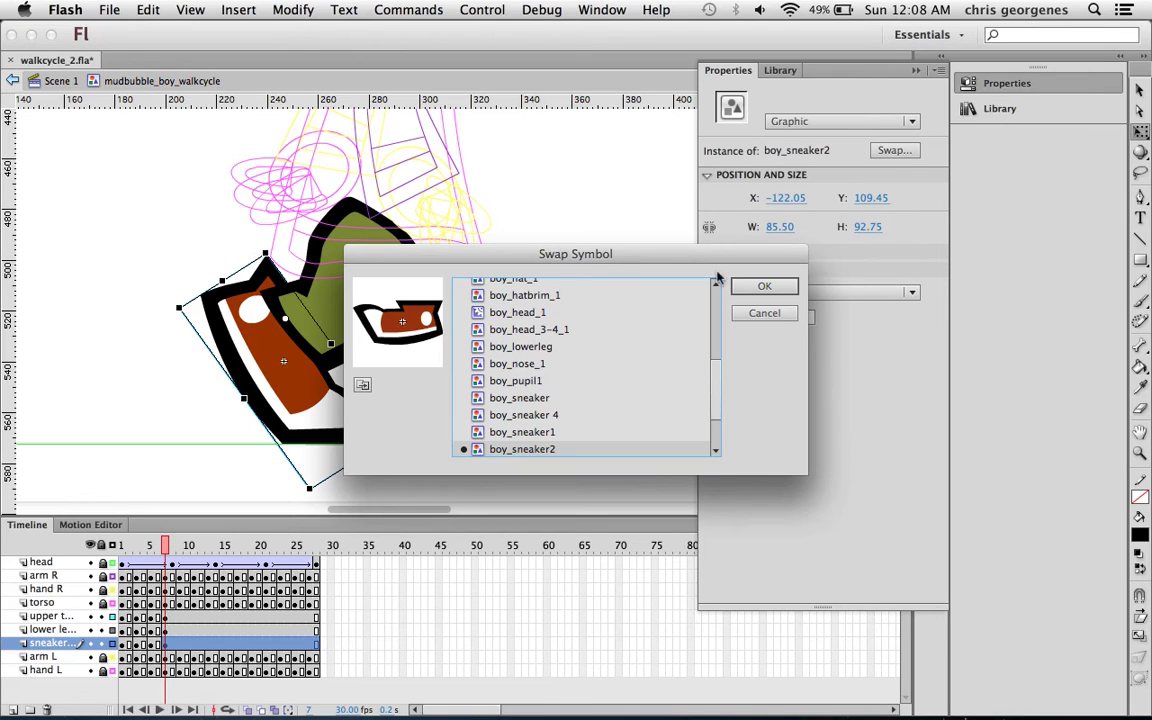
scroll(712, 360, down, 3)
click(524, 416)
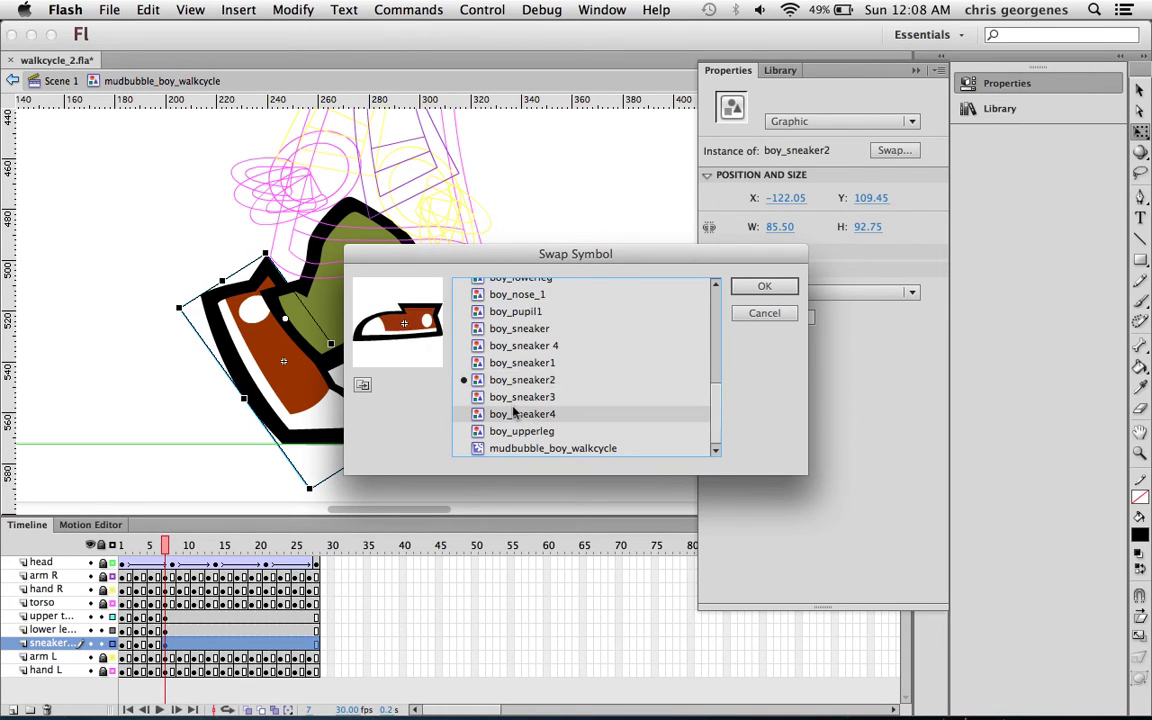
click(514, 399)
double_click(486, 398)
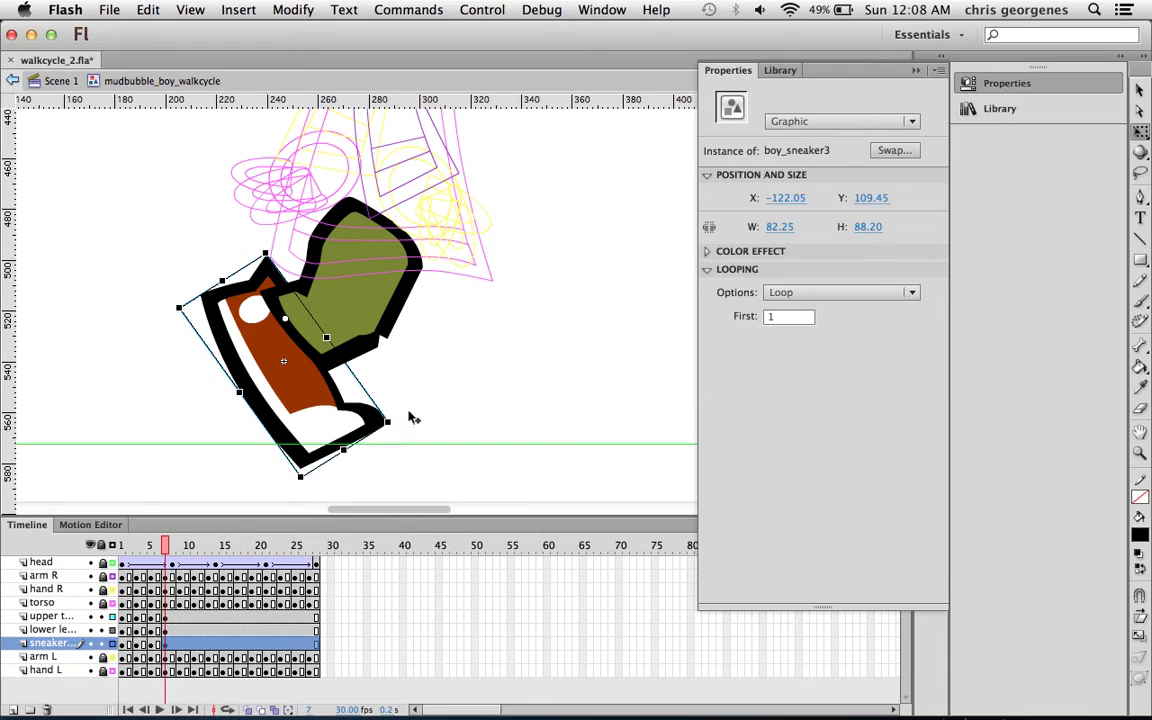
drag(398, 416, 322, 441)
key(Down)
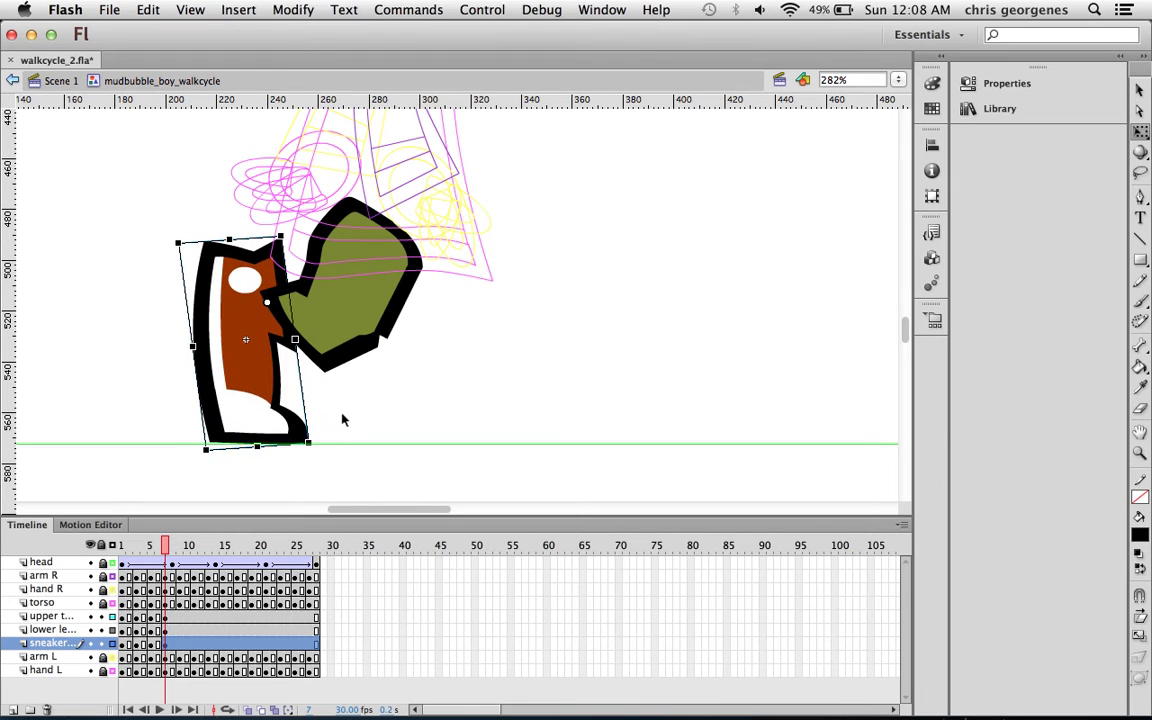
Rotate the lower leg and the upper leg on frame 7 further backward so they bend toward the upright sneaker.
click(340, 362)
drag(387, 345, 345, 312)
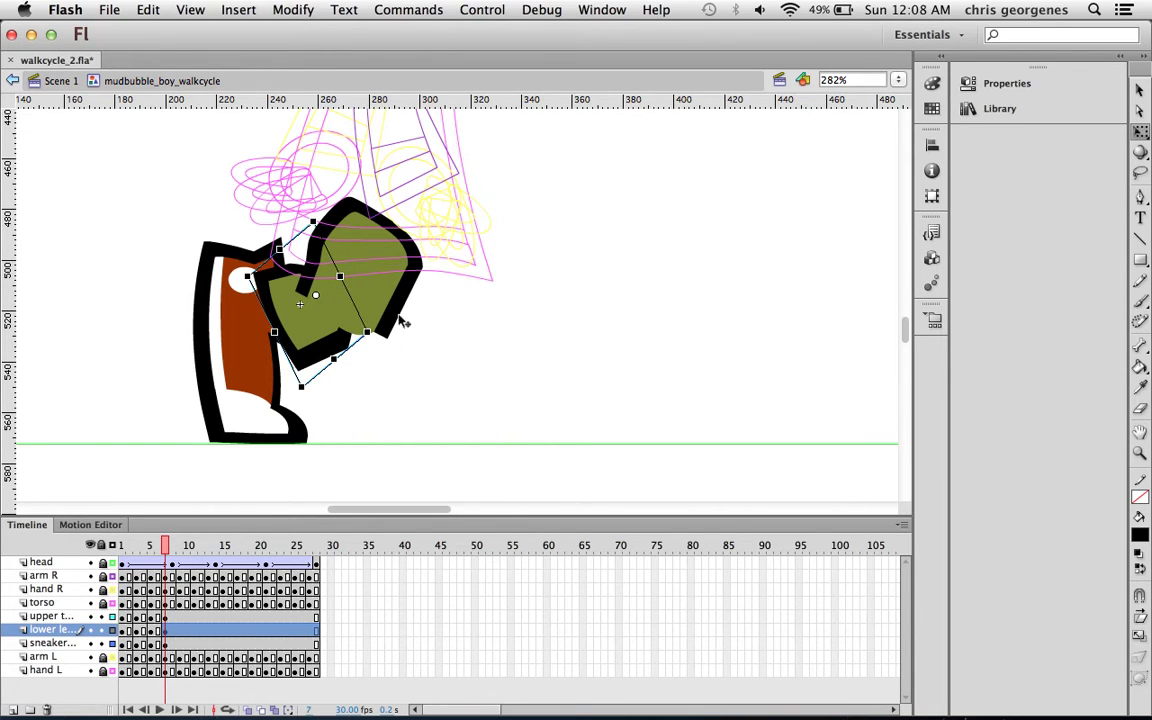
click(353, 283)
drag(390, 352, 358, 372)
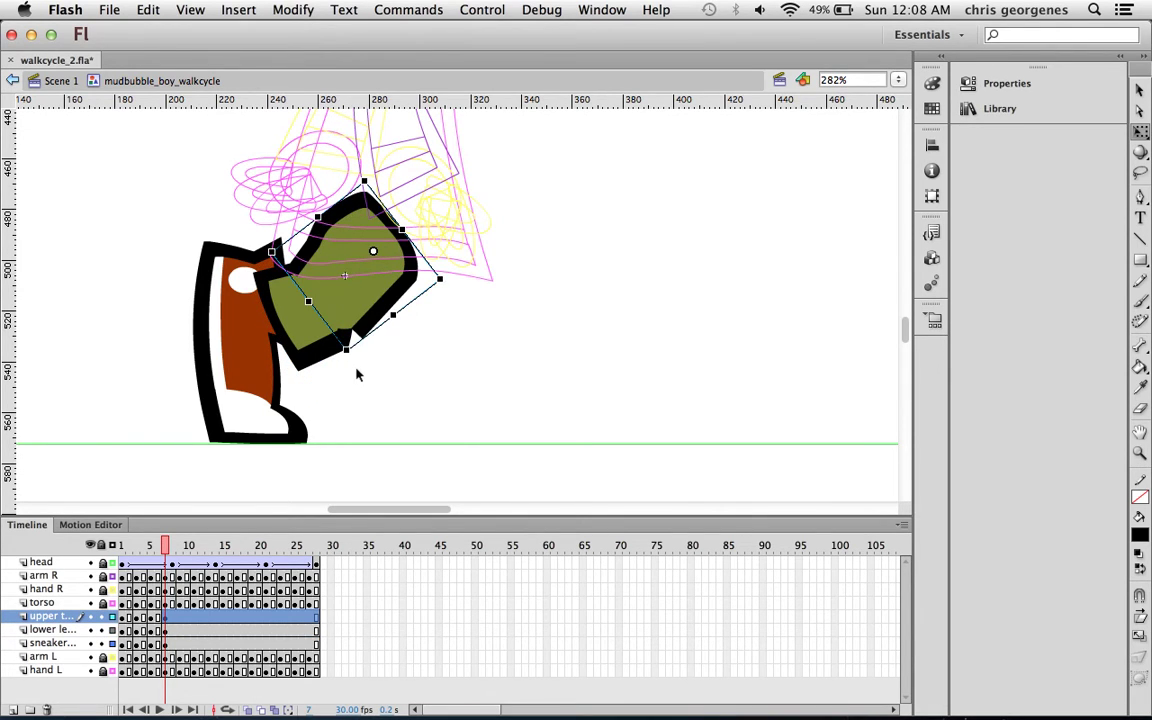
Nudge the frame 7 upper leg backward and slightly down so it overlaps the lower leg cleanly at the knee.
key(shift+Left)
key(Down)
key(Down)
key(Down)
key(Down)
key(Down)
key(Down)
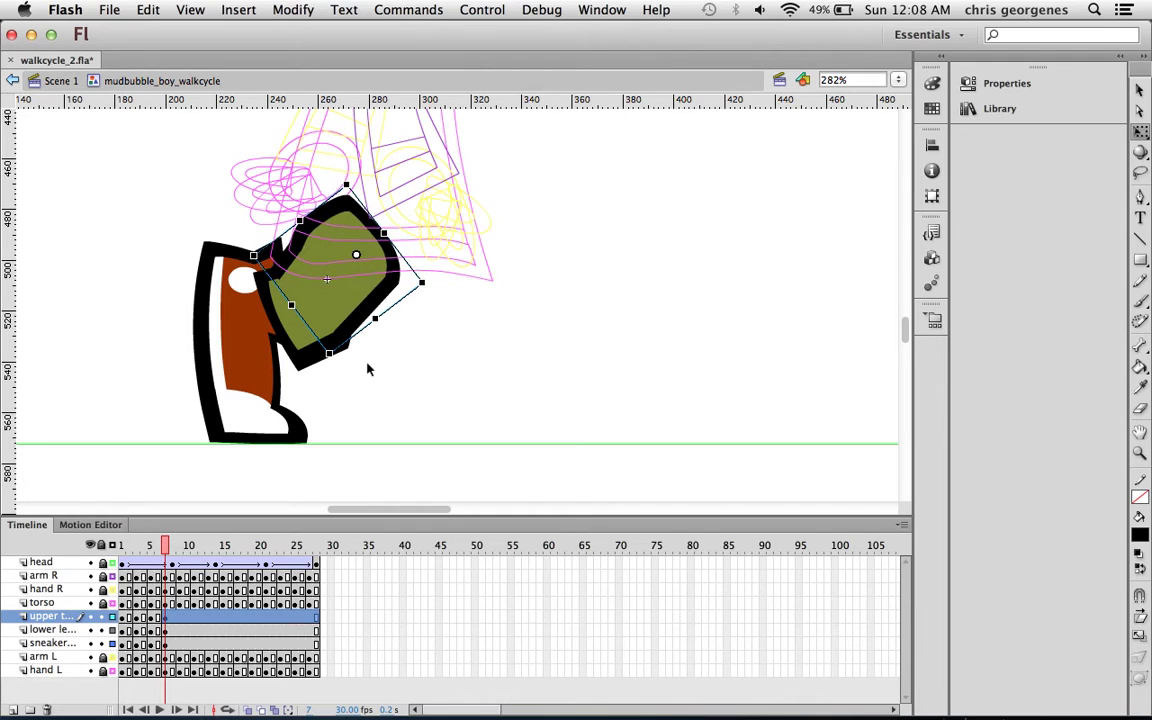
key(Right)
Return to frame 3 and swap its sneaker symbol for boy_sneaker1.
drag(179, 553, 136, 546)
click(150, 492)
click(345, 437)
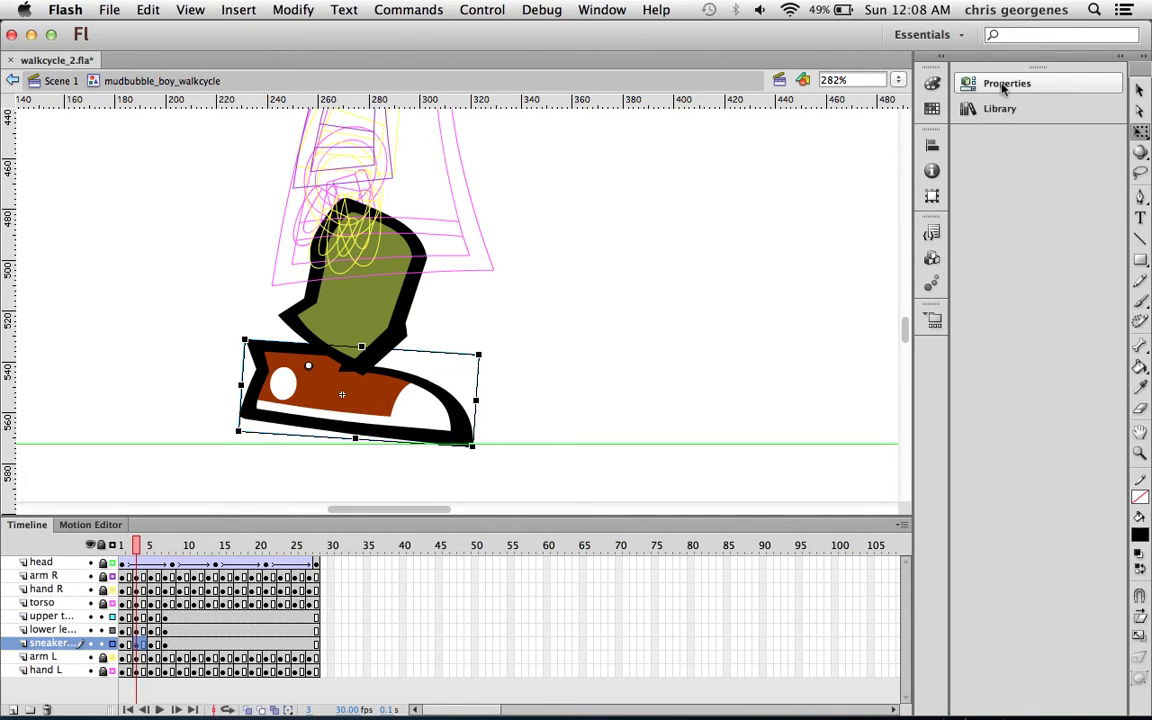
click(969, 84)
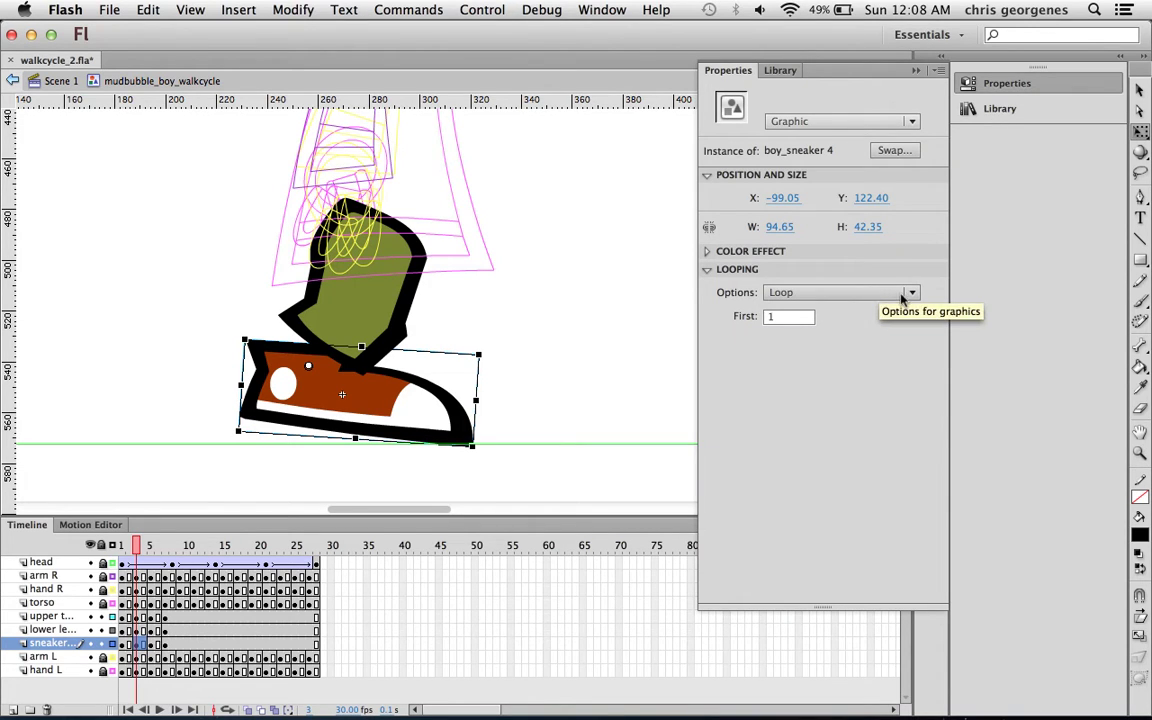
click(890, 151)
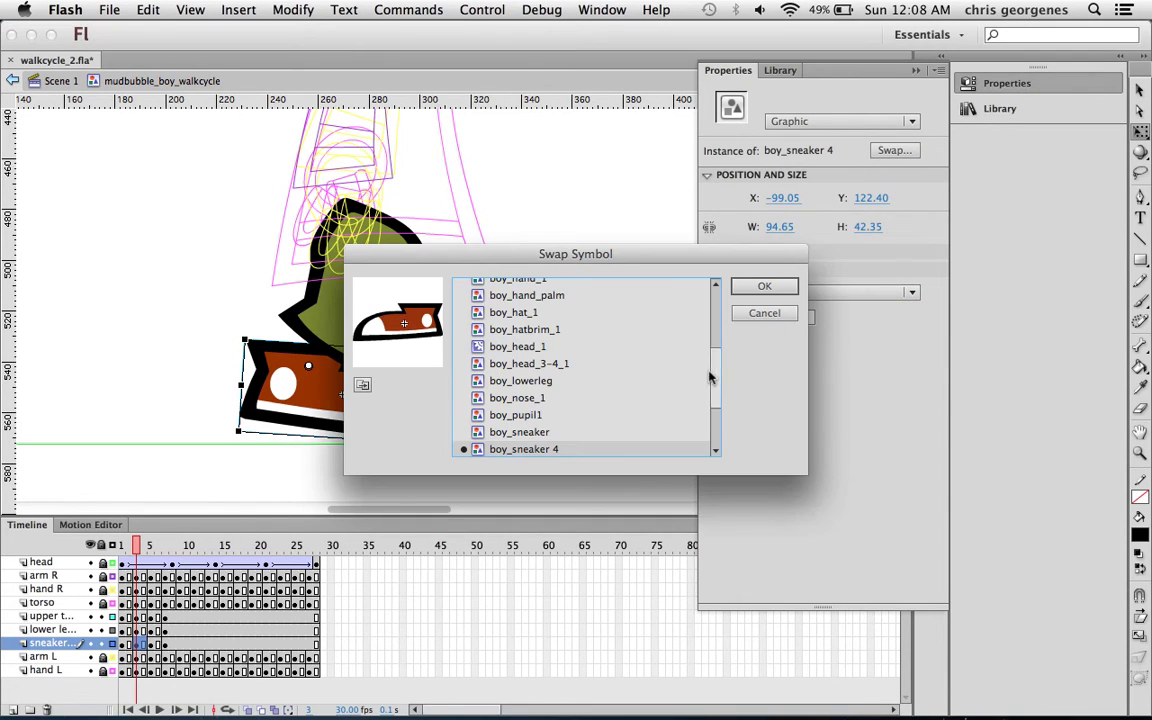
scroll(640, 385, down, 2)
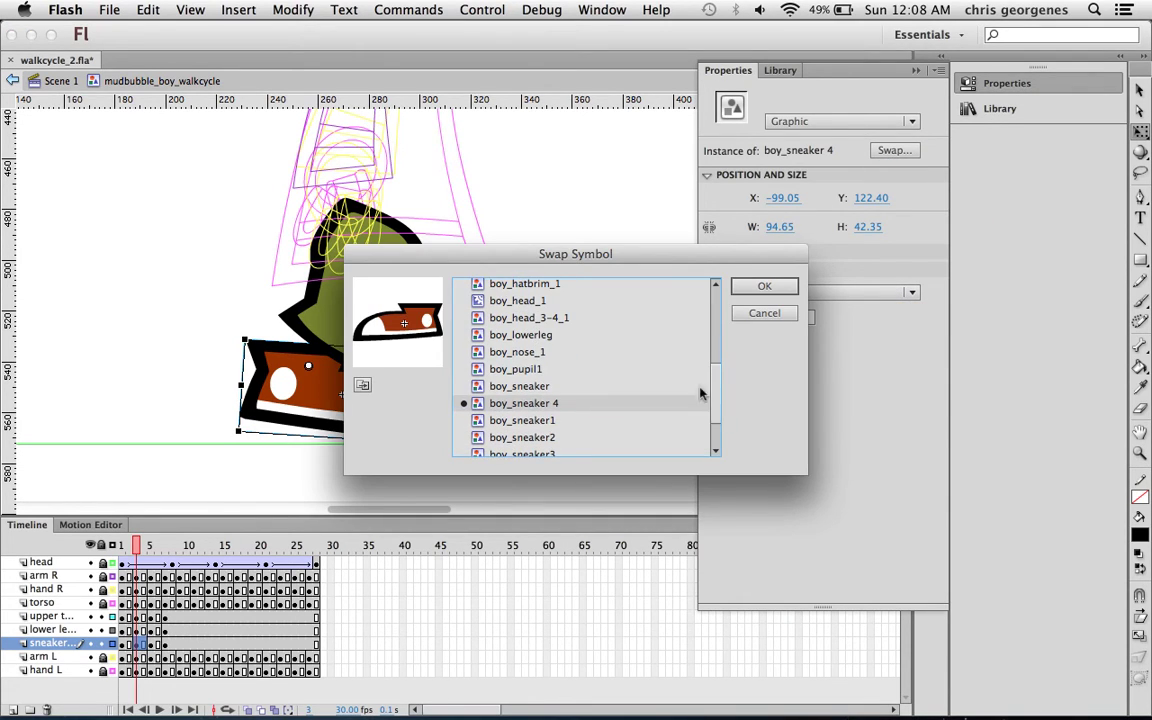
double_click(518, 420)
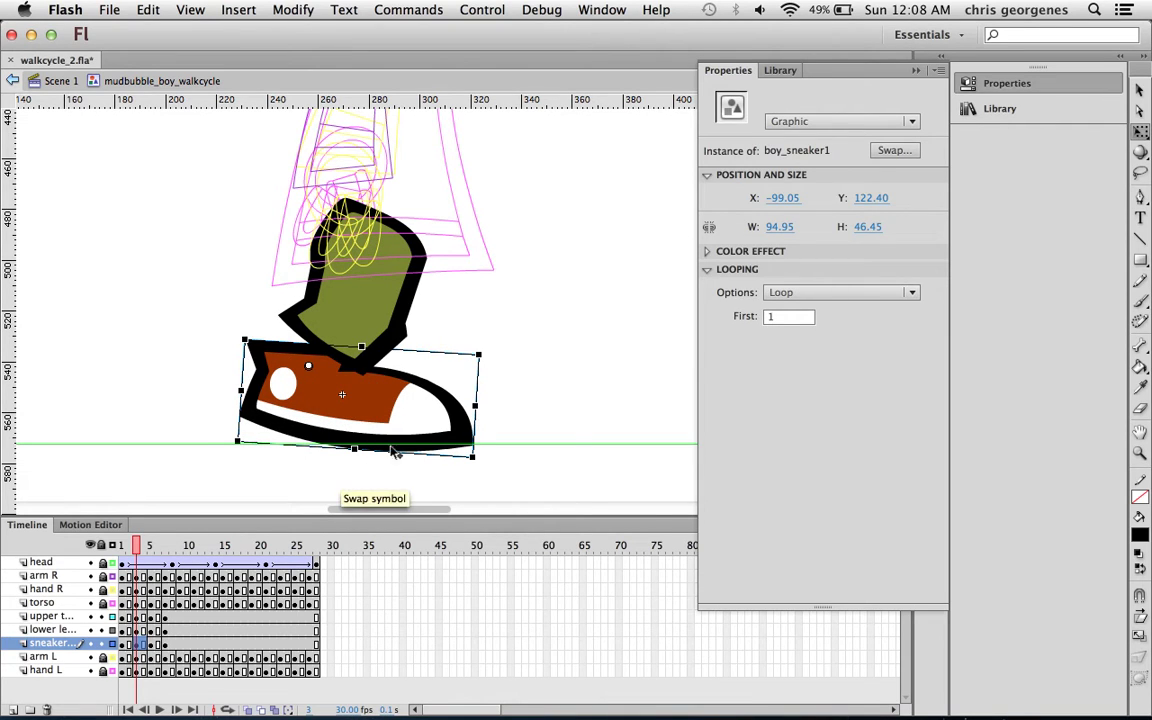
Nudge the frame 3 sneaker up and slightly backward so its curved sole rests on the ground guide.
click(418, 417)
key(Up)
key(shift+Up)
key(shift+Up)
key(shift+Down)
key(shift+Down)
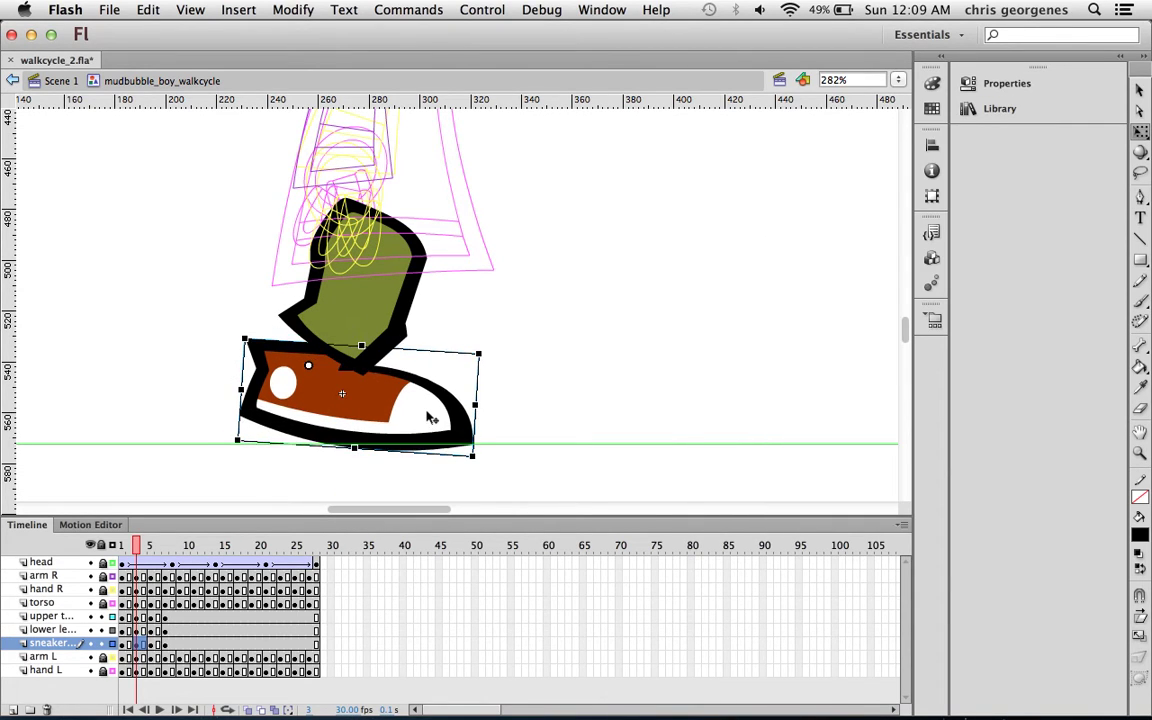
key(Up)
key(Up)
key(Left)
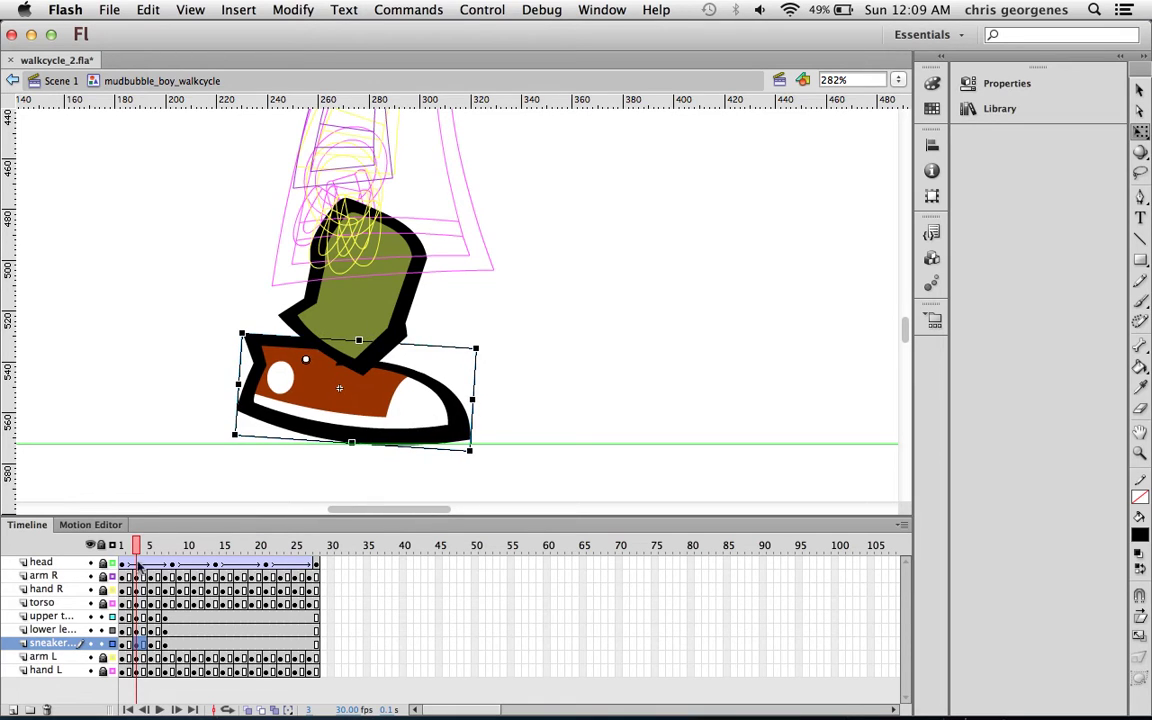
Insert frame 9 keyframes on the upper leg, lower leg and sneaker layers, and swap the frame 9 sneaker for boy_sneaker1.
drag(139, 565, 180, 562)
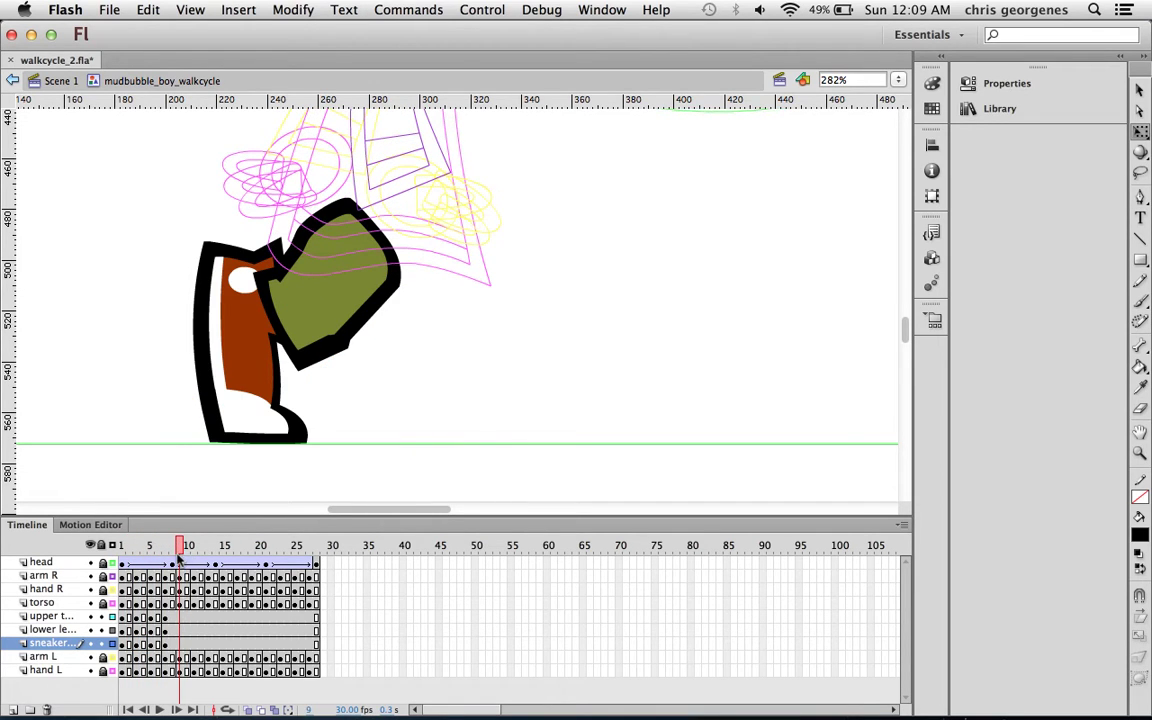
click(182, 643)
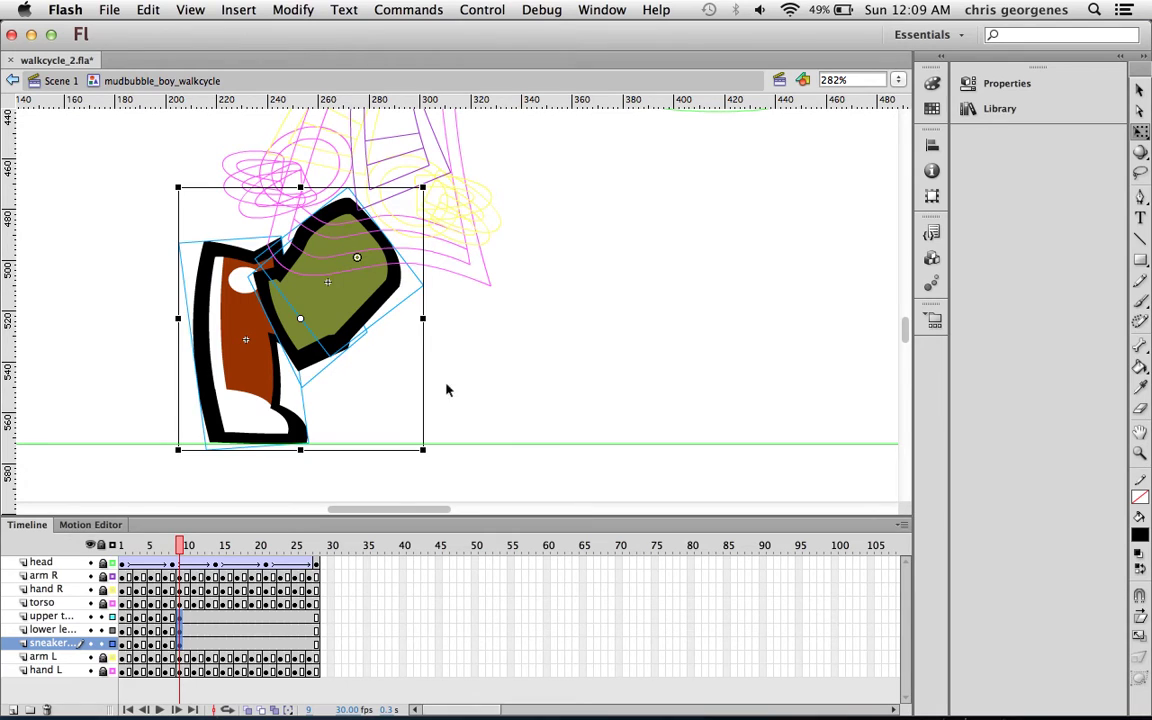
click(1006, 83)
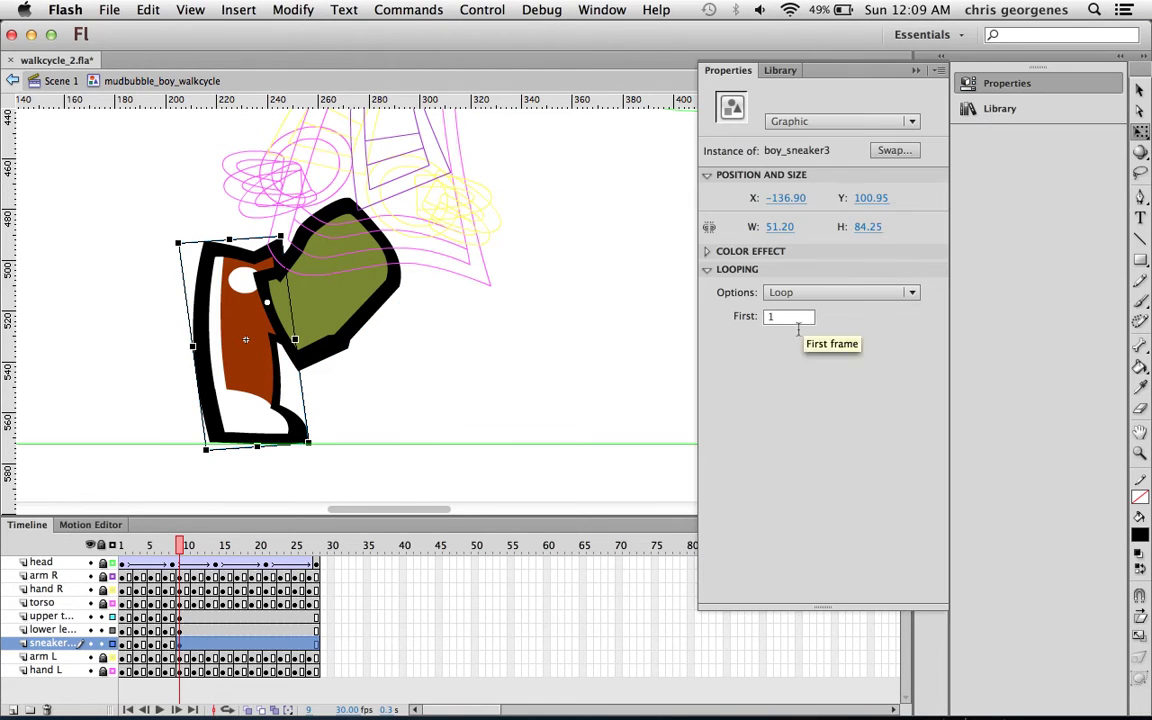
click(894, 150)
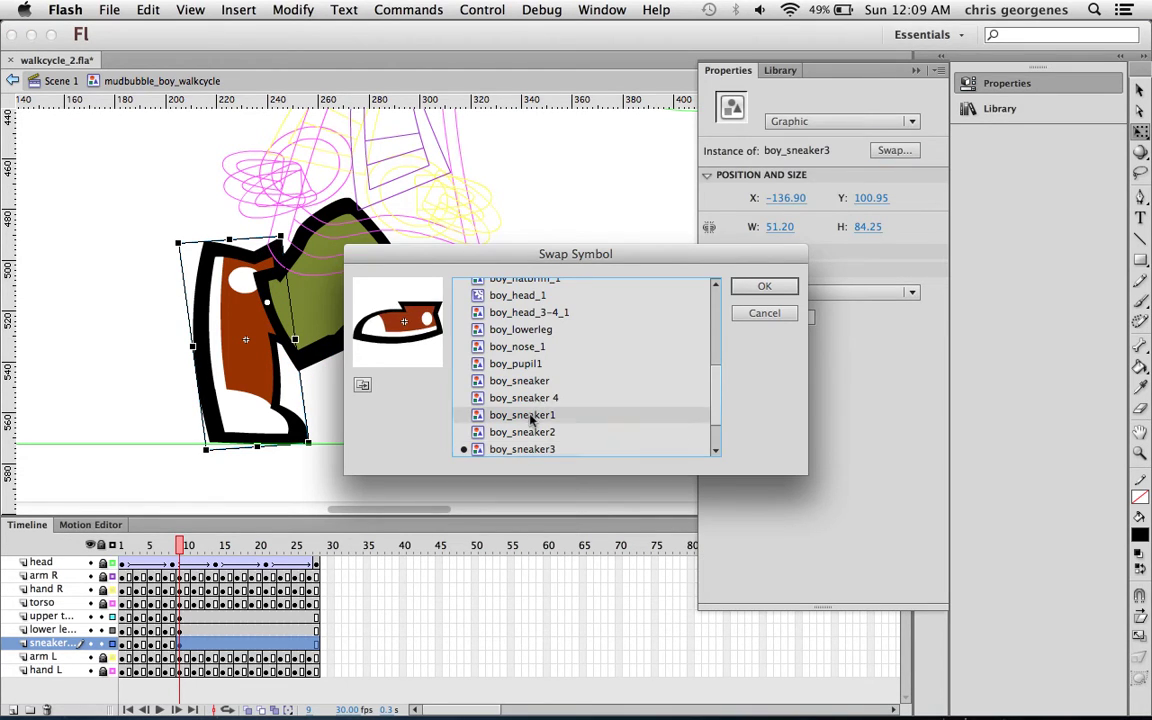
double_click(497, 418)
Rotate the frame 9 sneaker past vertical with its toe pointing down and back, and shift it backward just above the ground guide.
drag(321, 463, 283, 447)
key(shift+Left)
click(311, 391)
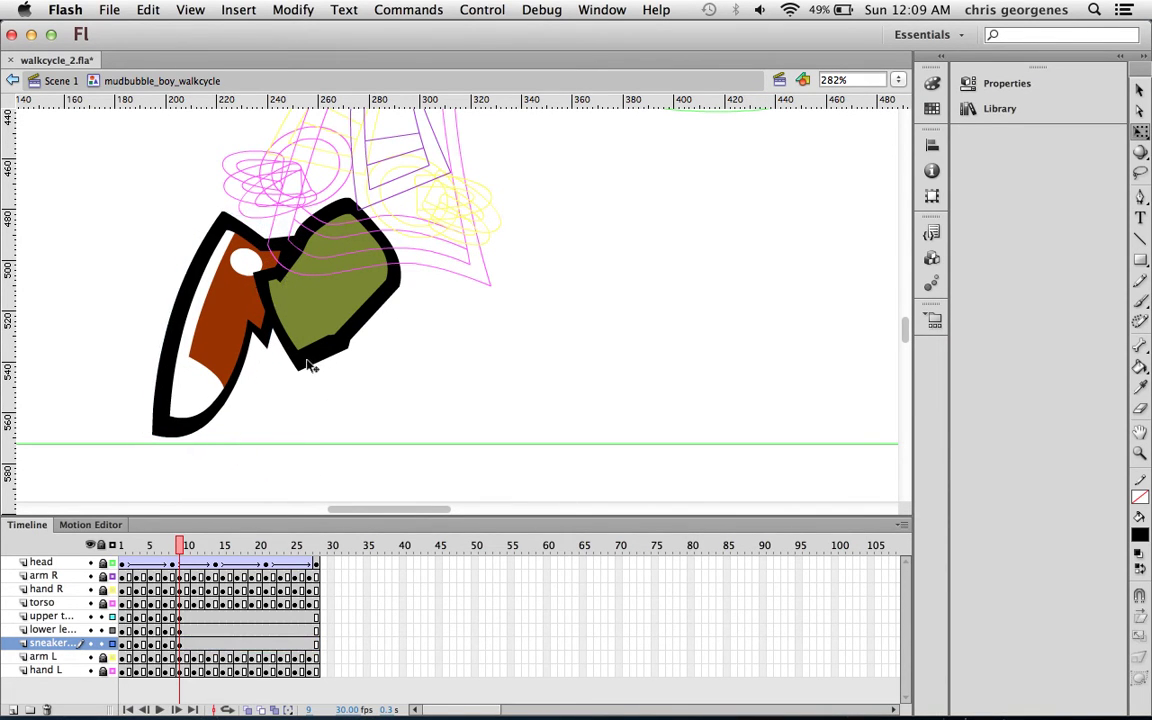
Rotate the frame 9 lower leg up toward the sneaker's ankle and adjust the upper leg's rotation to line up at the knee.
click(310, 362)
drag(305, 391, 276, 386)
click(327, 283)
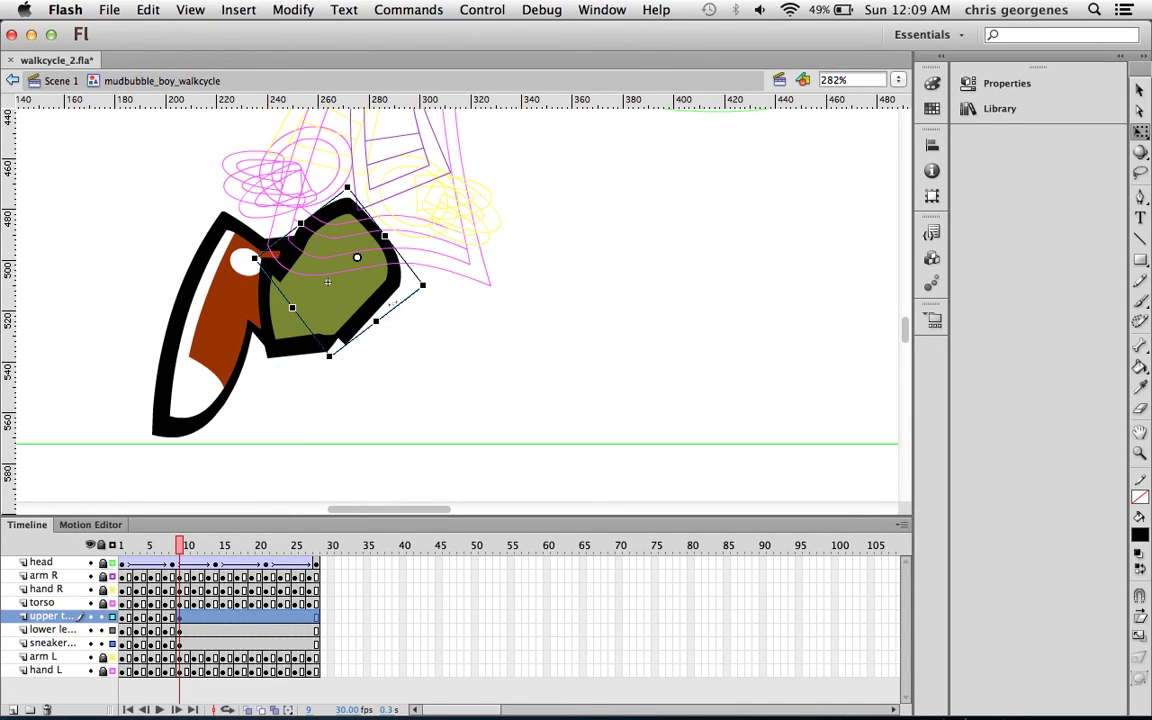
drag(339, 362, 337, 365)
drag(328, 369, 391, 353)
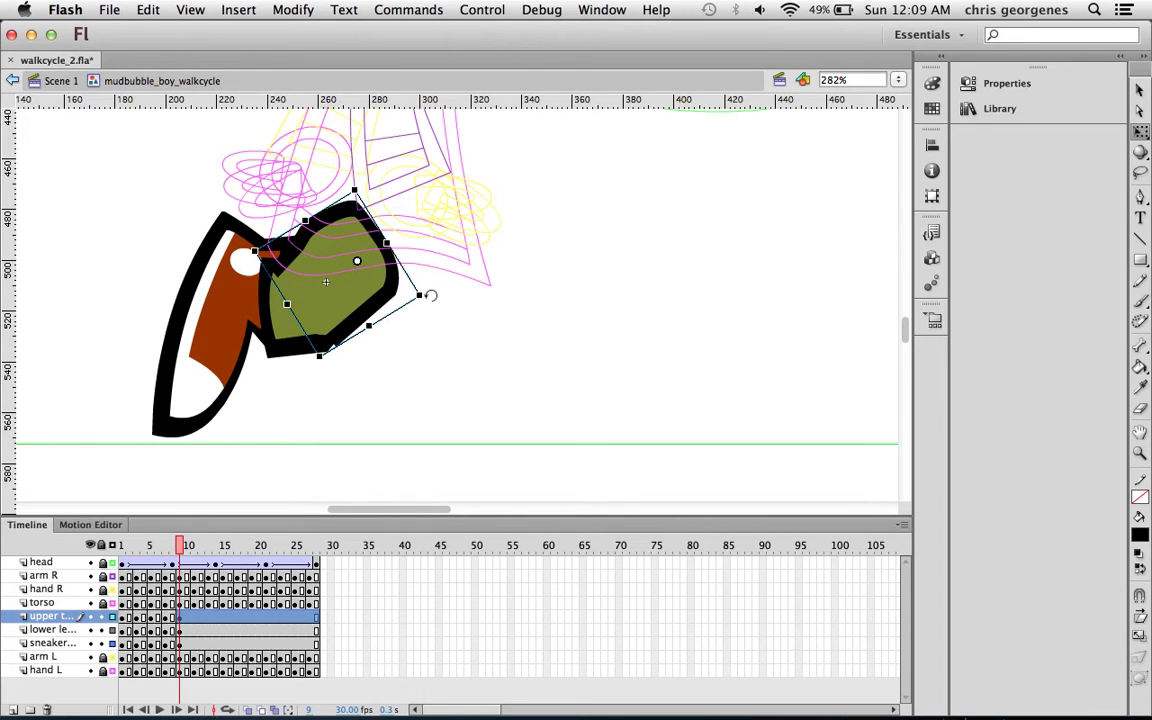
drag(430, 295, 389, 268)
Insert frame 11 keyframes on the upper leg, lower leg and sneaker layers, and shift the whole leg slightly forward.
click(137, 545)
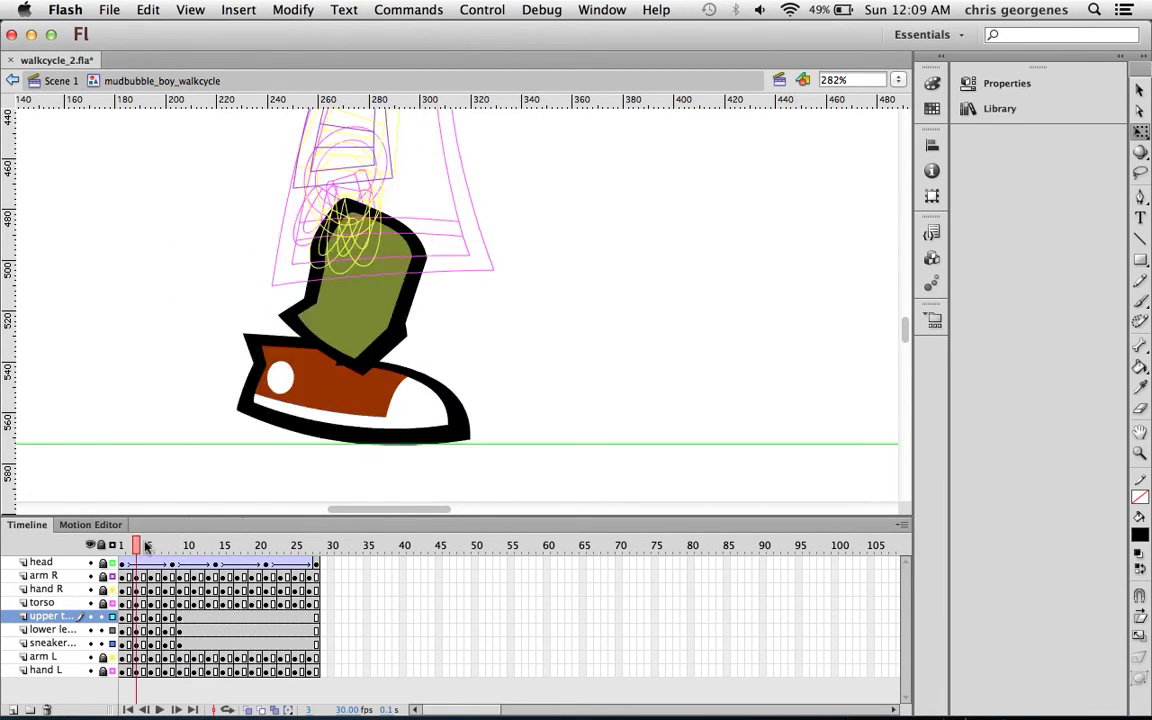
drag(147, 545, 179, 545)
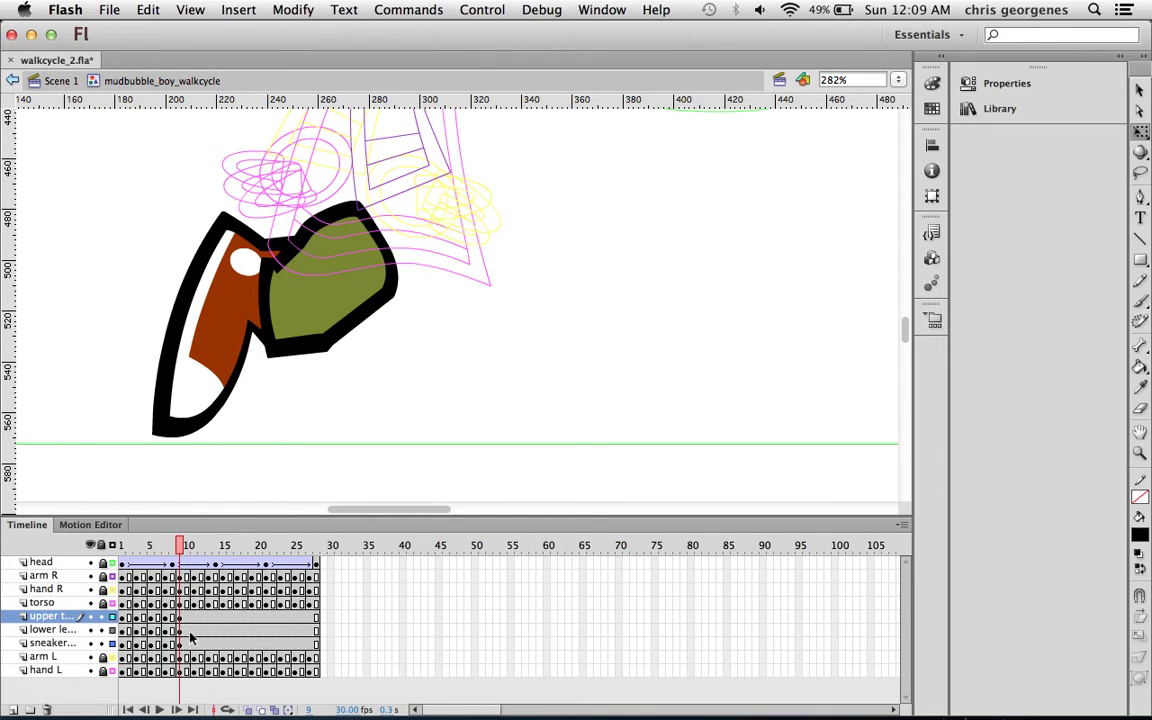
drag(195, 618, 197, 640)
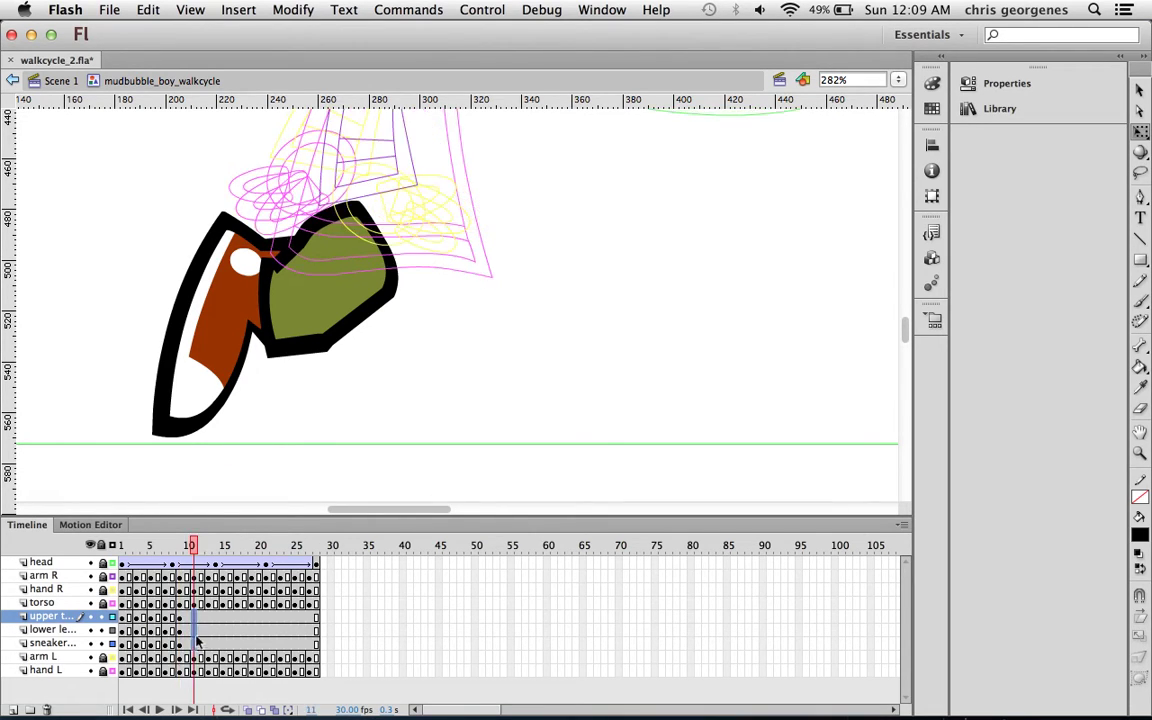
click(197, 644)
key(F6)
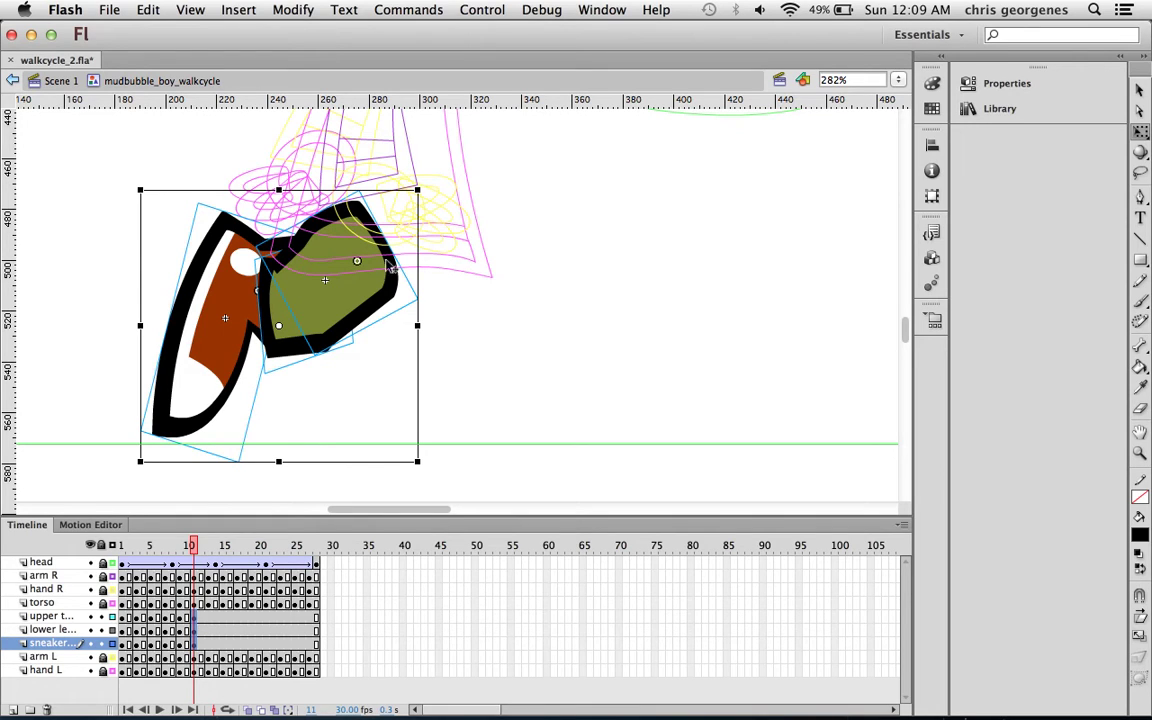
drag(410, 315, 435, 322)
click(437, 306)
Rotate the frame 11 sneaker so its toe swings slightly further back, and rotate the lower leg to meet its ankle.
click(382, 330)
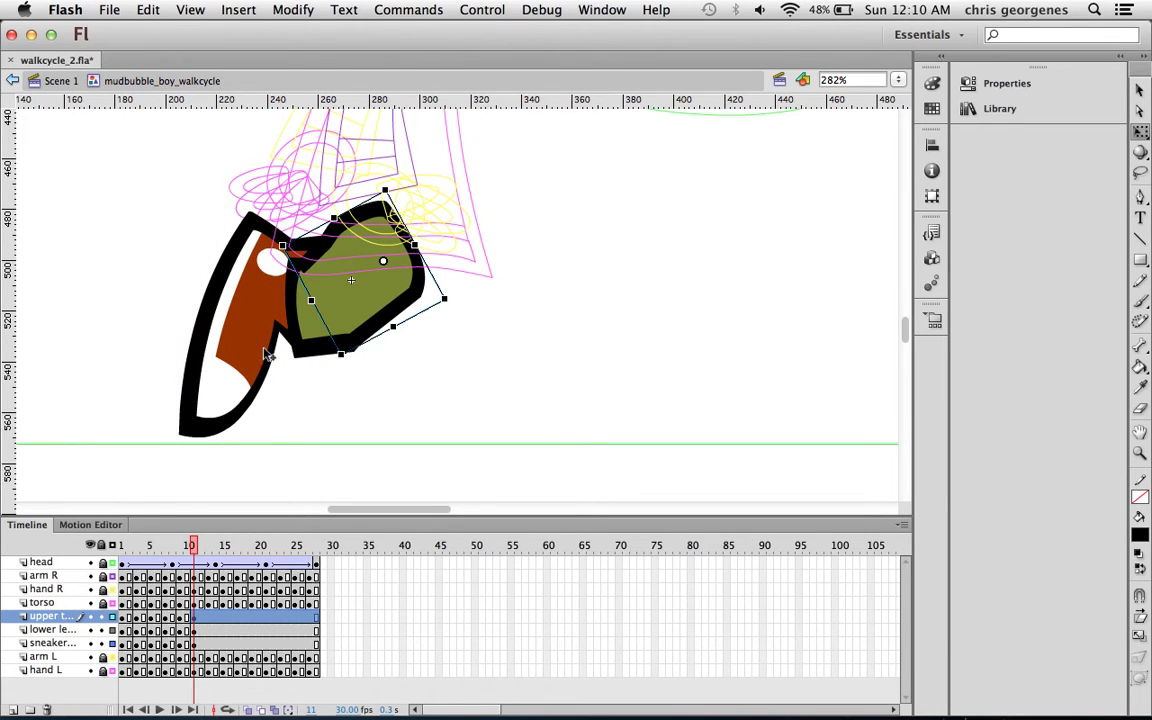
click(256, 436)
mouse_move(277, 458)
mouse_down()
mouse_move(260, 455)
mouse_move(270, 450)
mouse_up()
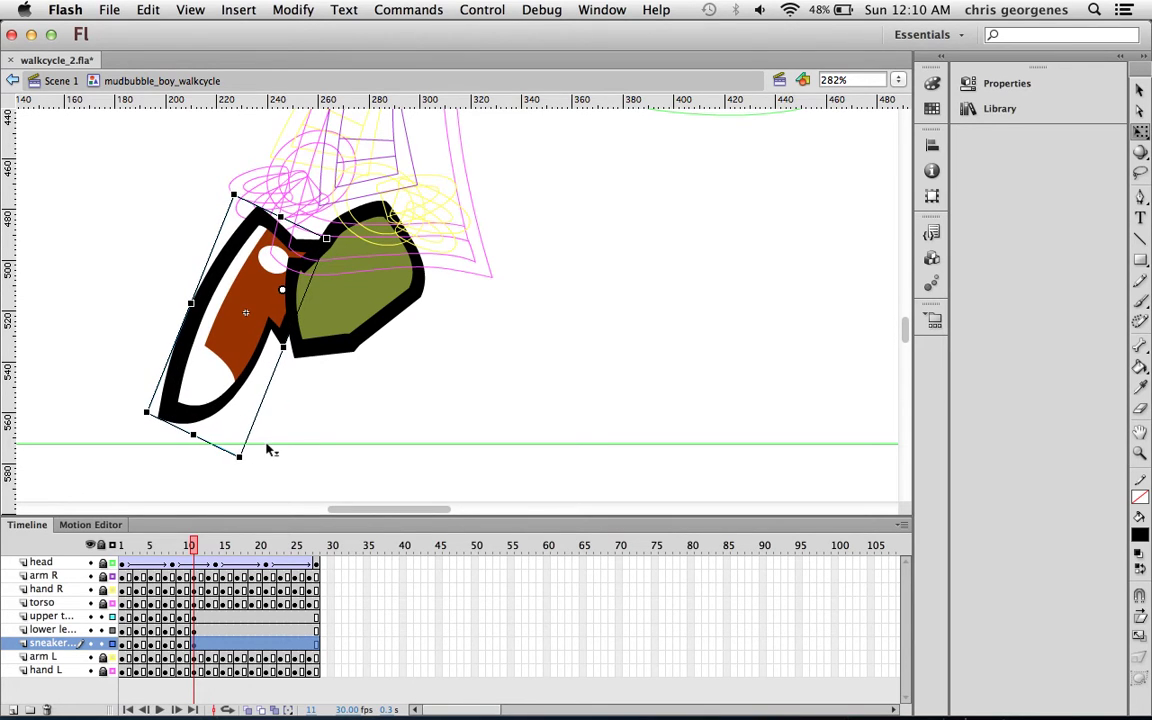
click(312, 350)
mouse_move(384, 345)
mouse_down()
mouse_move(378, 335)
mouse_move(372, 346)
mouse_up()
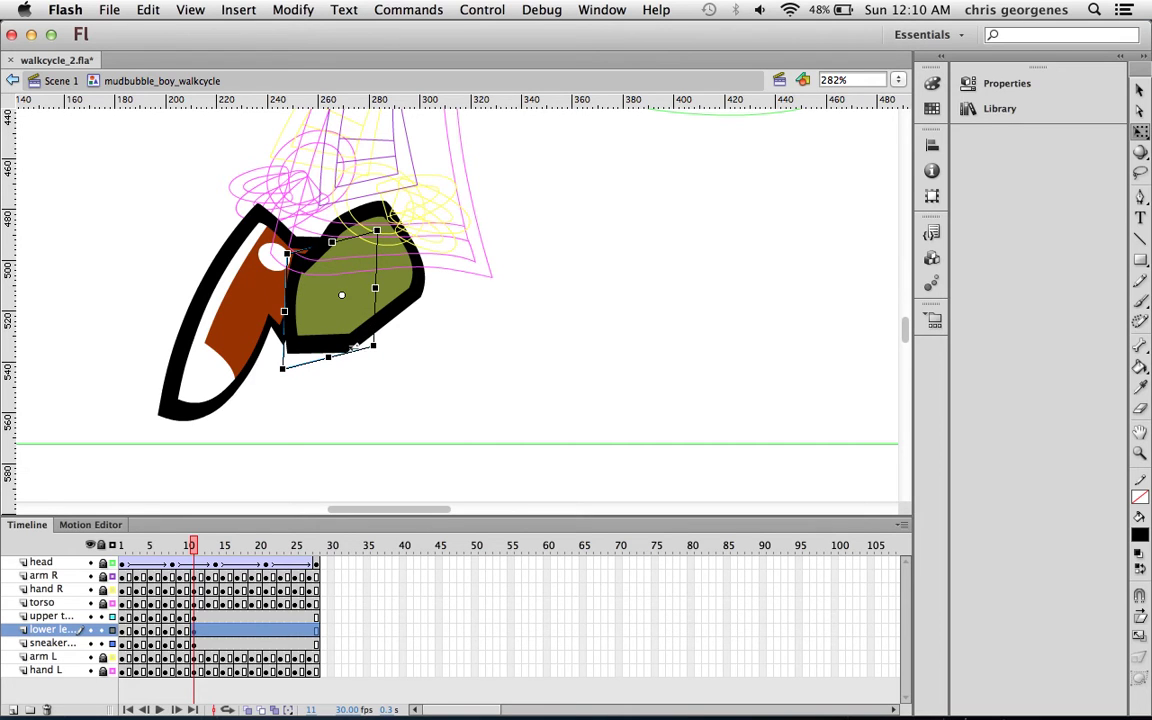
click(398, 316)
drag(196, 544, 191, 540)
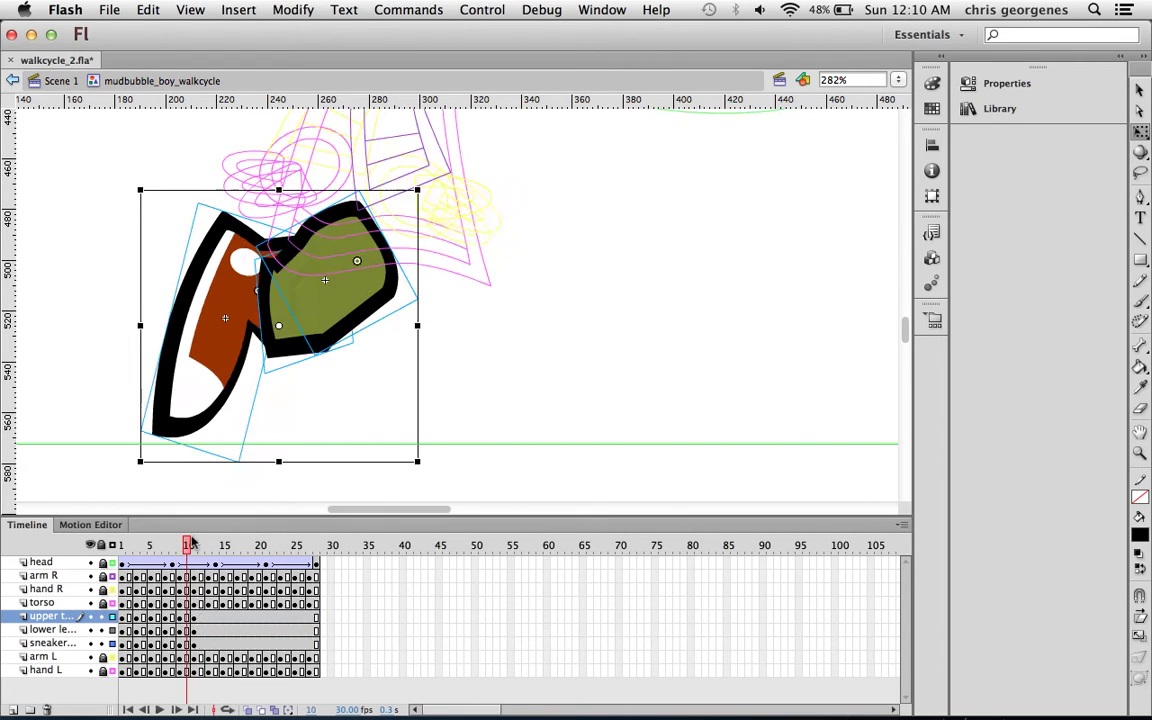
click(194, 543)
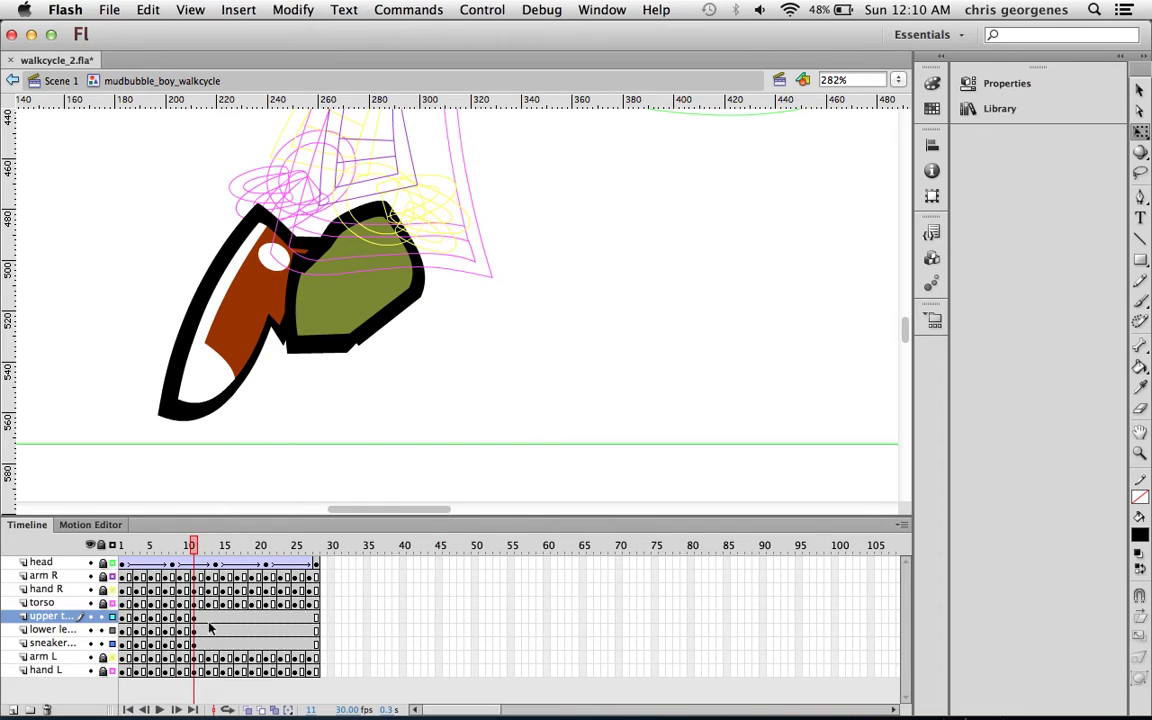
Insert frame 13 keyframes on the upper leg, lower leg and sneaker layers, and shift the whole leg forward.
click(208, 544)
click(208, 643)
key(F6)
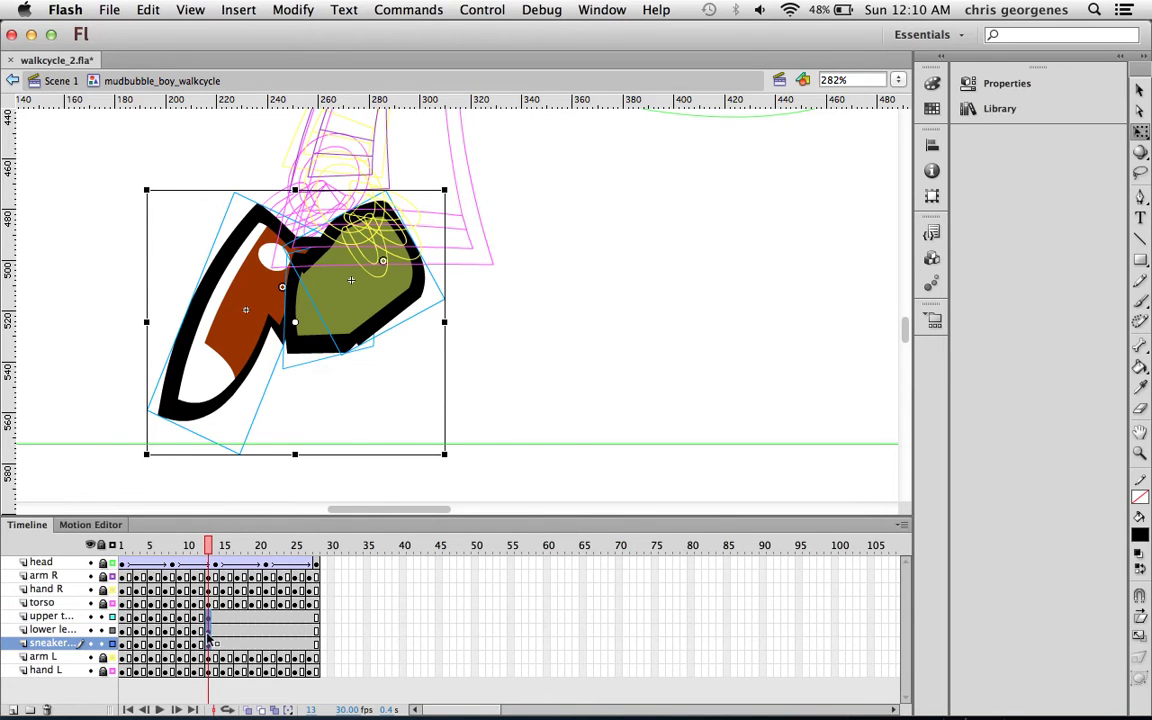
key(shift+Right)
key(shift+Right)
key(shift+Right)
key(shift+Right)
key(shift+Right)
key(shift+Right)
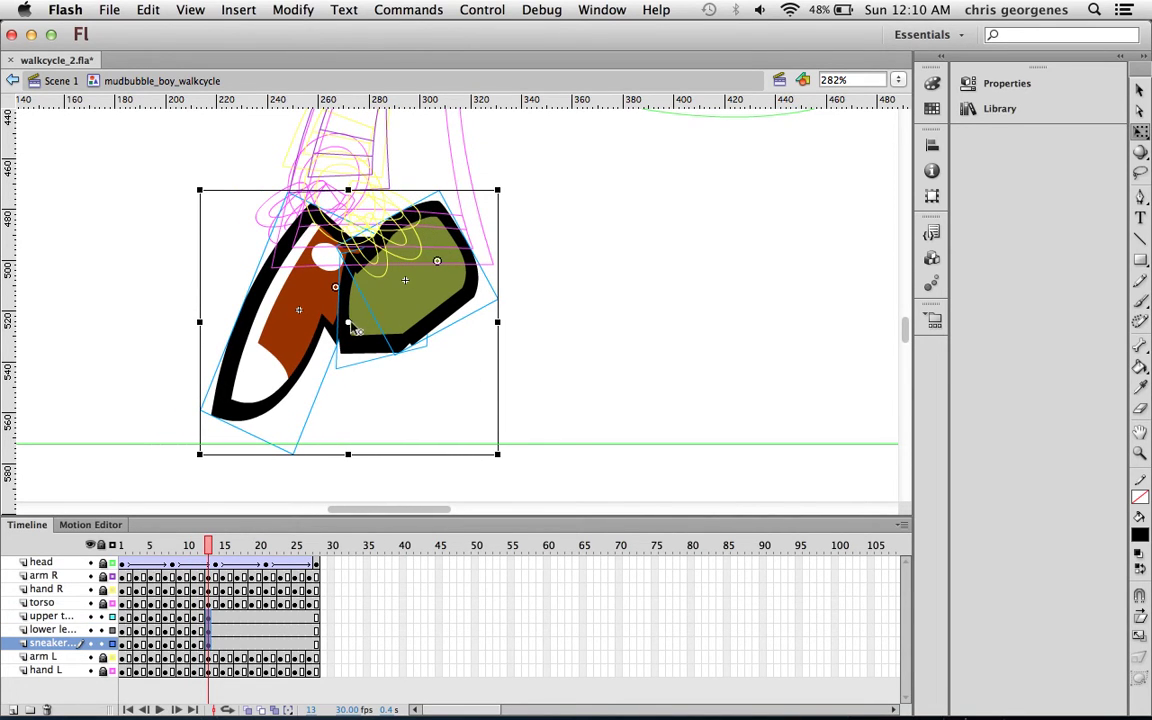
Rotate the whole frame 13 leg forward around the top of the upper leg.
drag(311, 287, 285, 225)
key(super+z)
drag(506, 456, 556, 405)
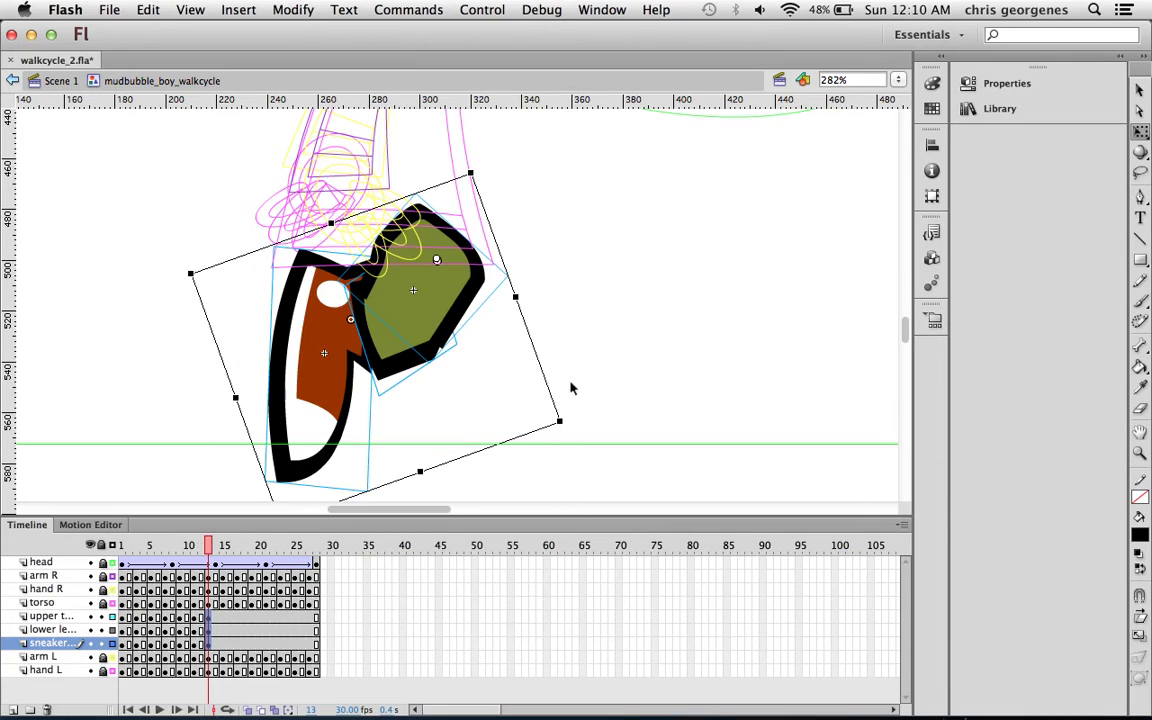
click(586, 319)
Rotate the frame 13 sneaker so its toe points down and back, and raise it just above the ground guide.
click(328, 418)
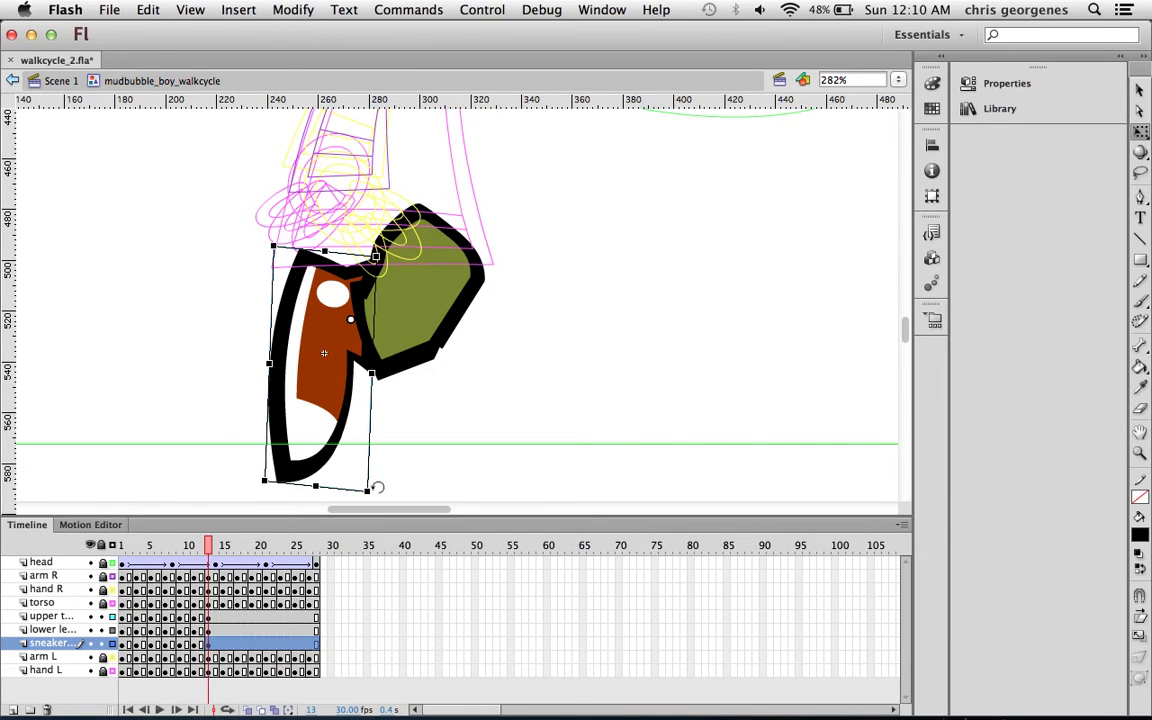
drag(378, 487, 352, 454)
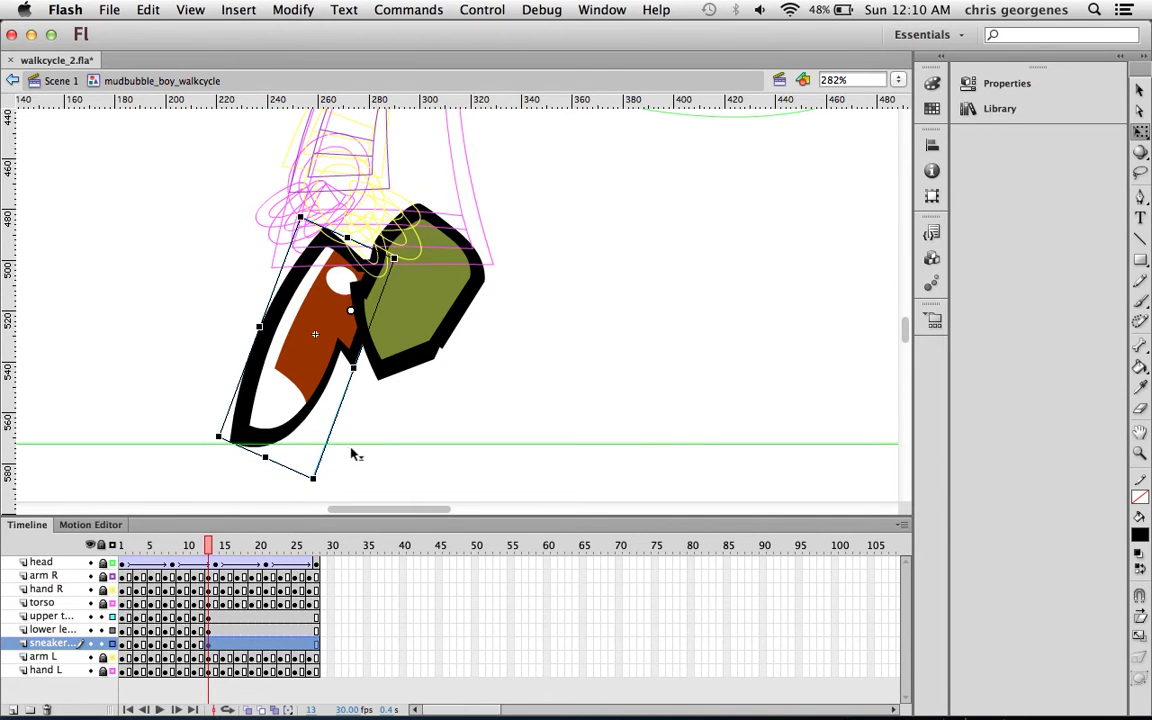
key(Up)
key(Up)
key(Up)
key(Up)
key(Up)
key(Up)
key(Up)
key(Up)
key(Up)
key(Up)
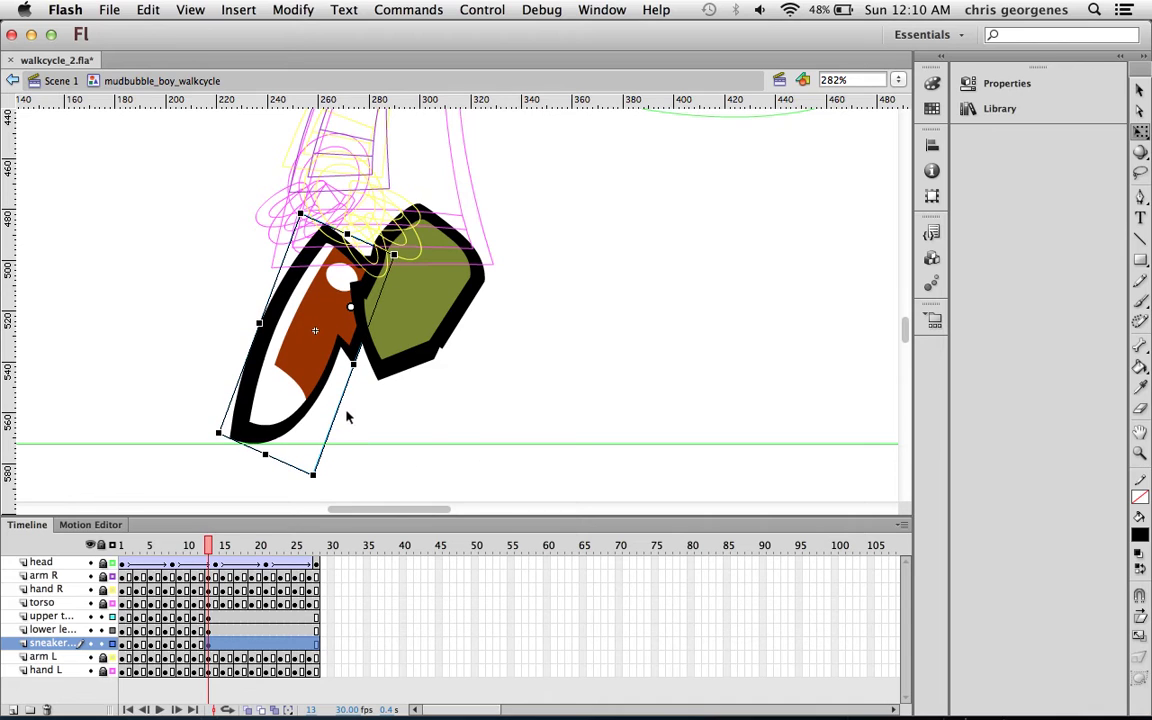
Rotate the frame 13 lower leg back to meet the sneaker's ankle and line it up with the upper leg.
click(412, 365)
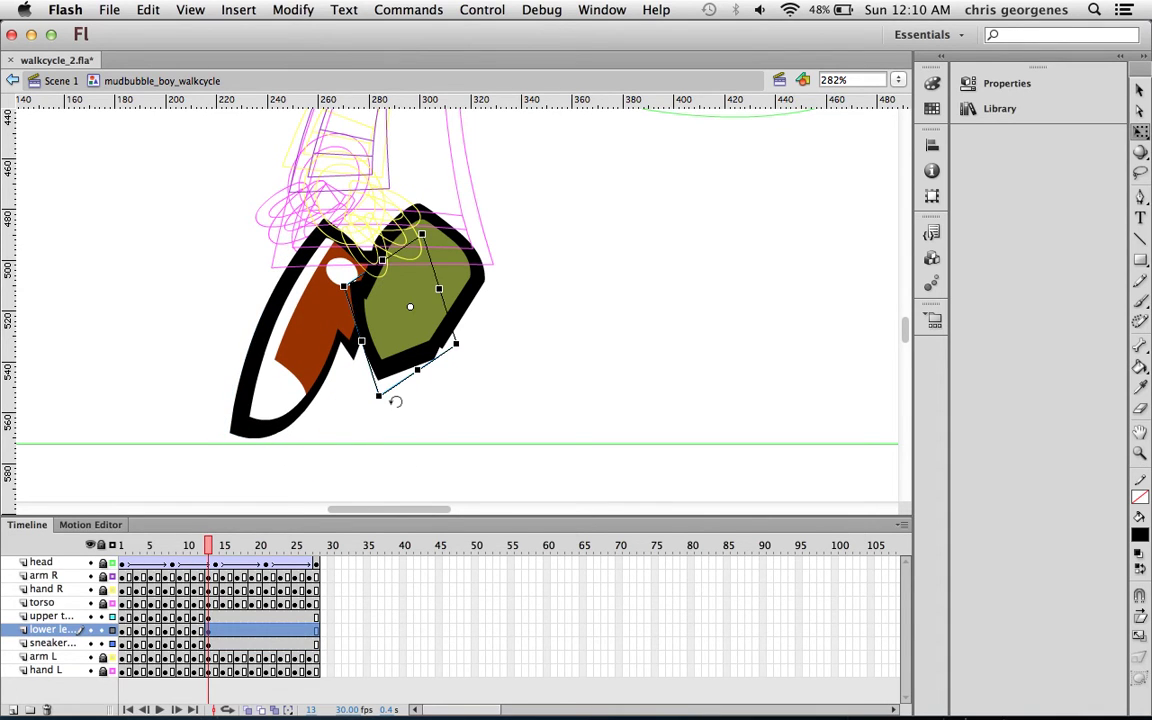
drag(395, 401, 363, 369)
click(413, 290)
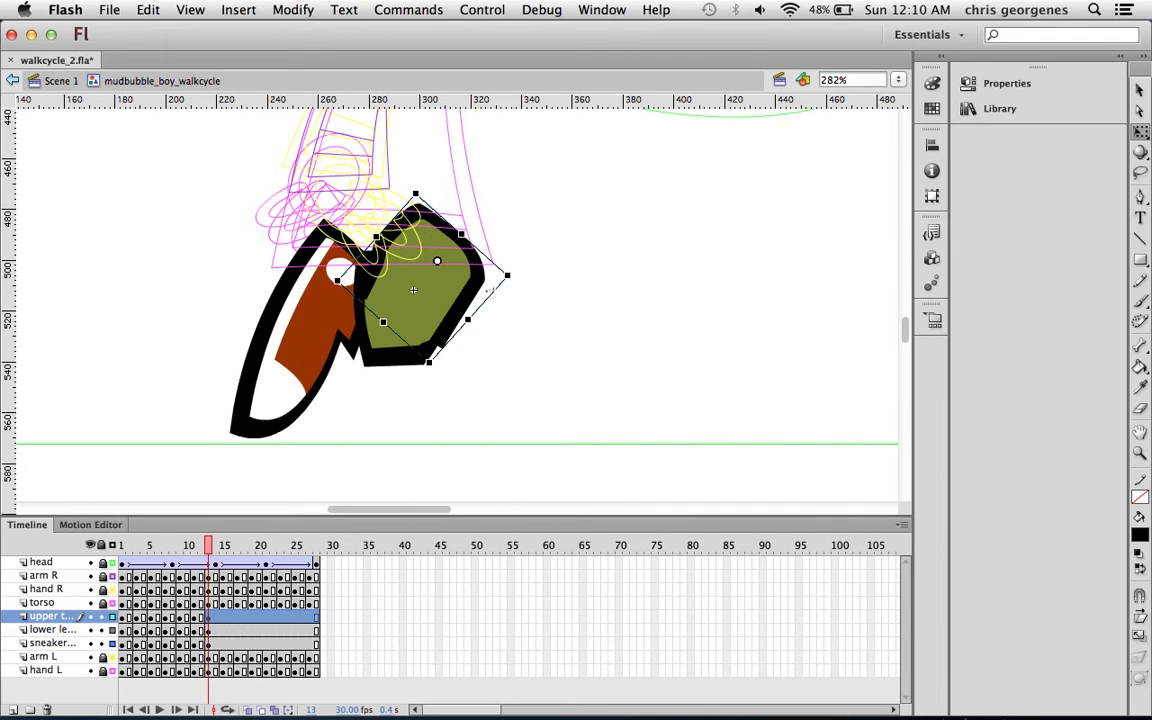
mouse_move(196, 548)
mouse_down()
mouse_move(140, 548)
mouse_move(214, 555)
mouse_up()
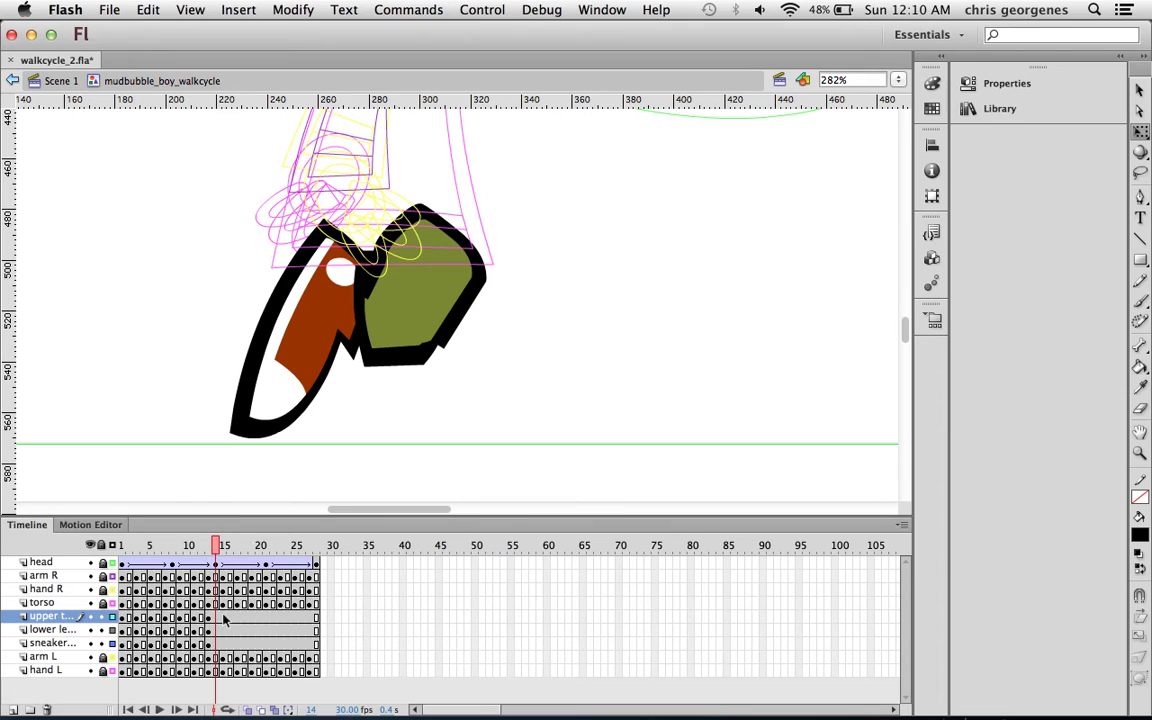
Insert frame 15 keyframes on the three leg layers, rotate the whole leg forward and nudge it up.
drag(224, 618, 226, 645)
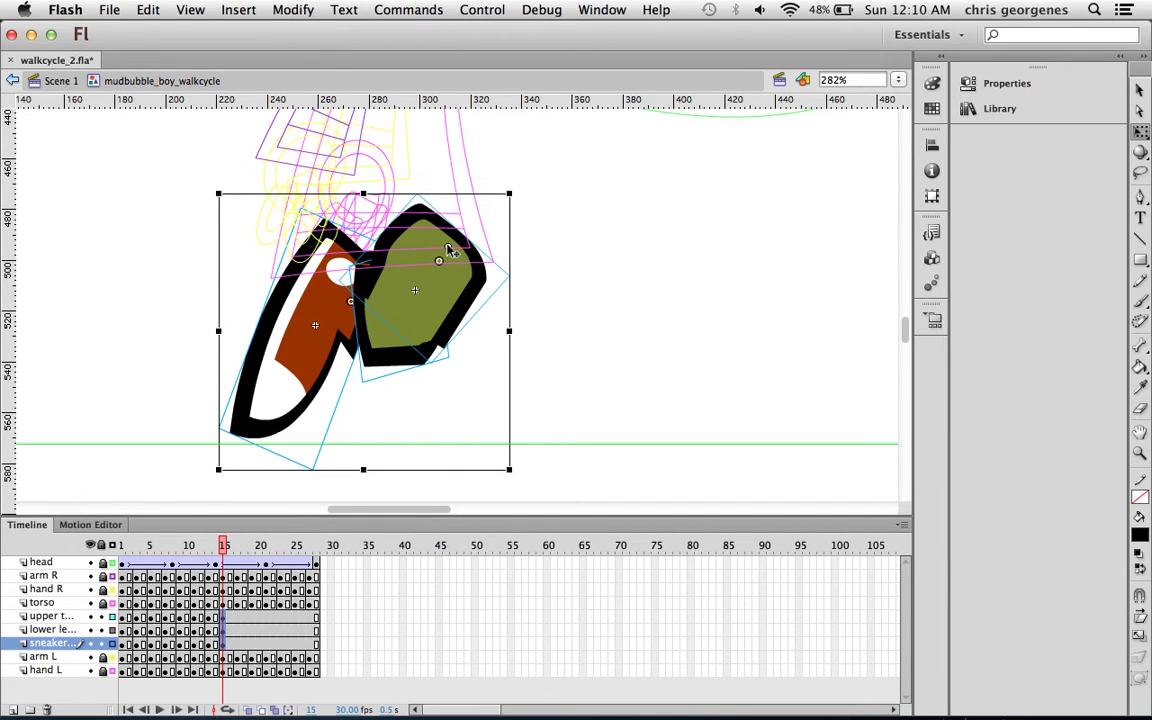
drag(522, 465, 597, 406)
key(shift+Up)
key(shift+Left)
key(Up)
key(Up)
key(Up)
key(Up)
key(Up)
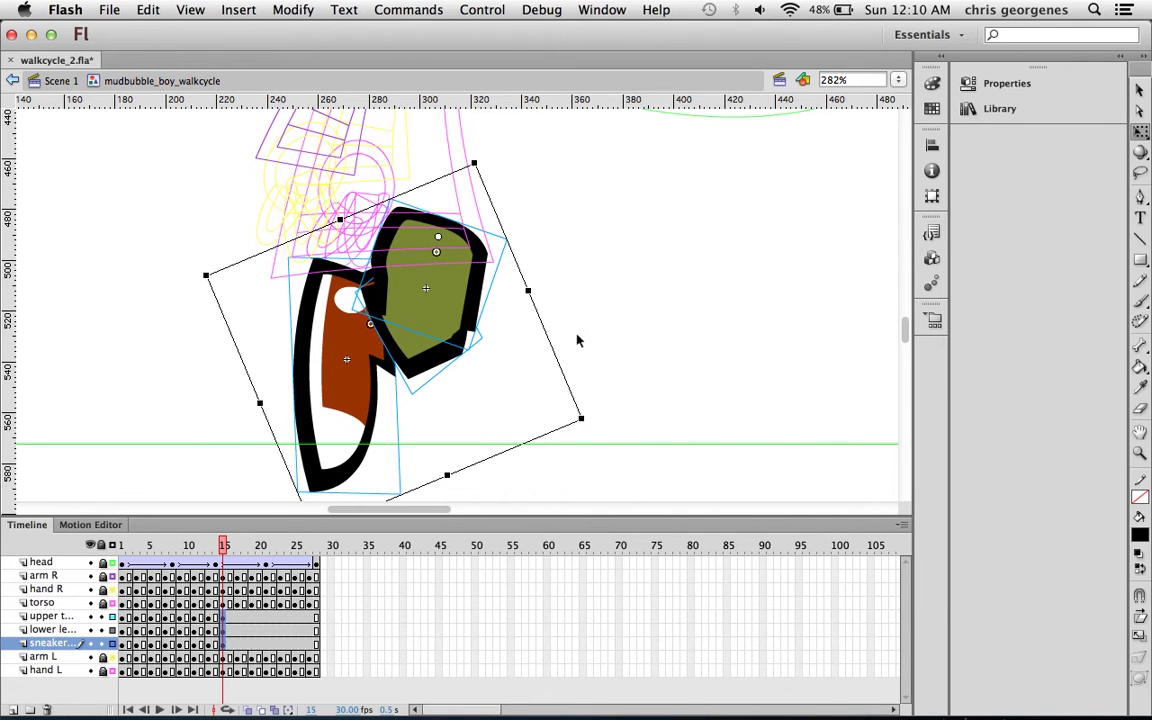
Rotate the frame 15 lower leg forward and swing the sneaker forward beneath it with its toe angled down.
click(428, 368)
click(450, 357)
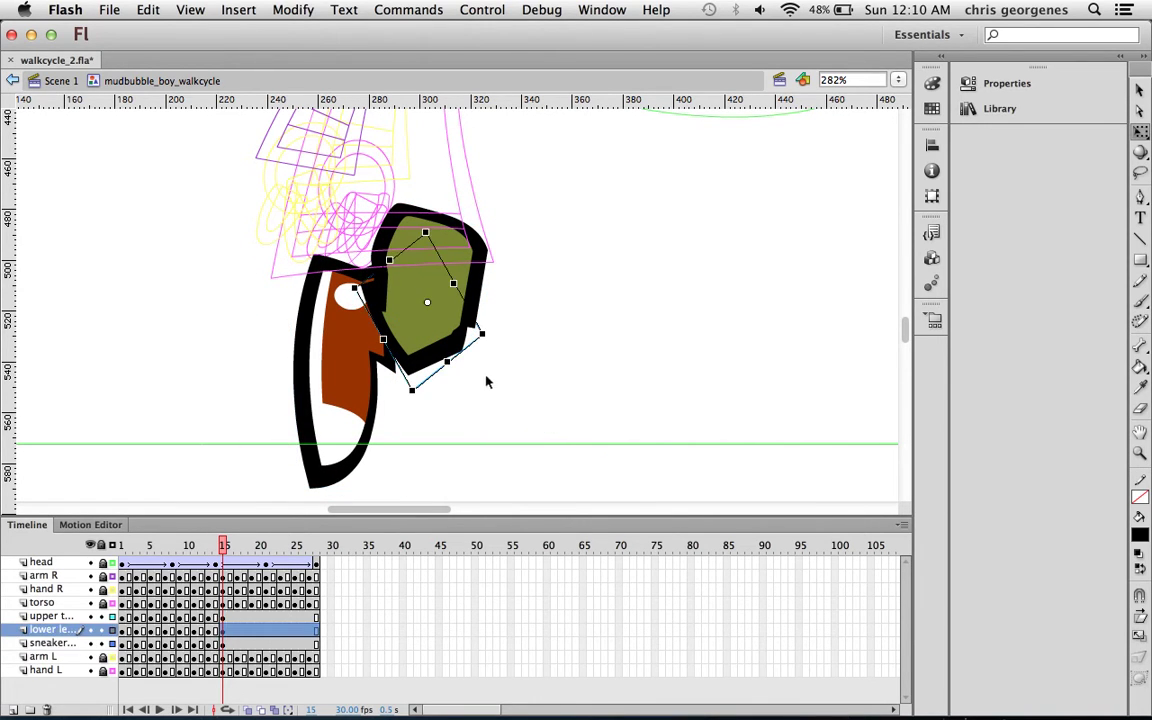
drag(497, 338, 517, 324)
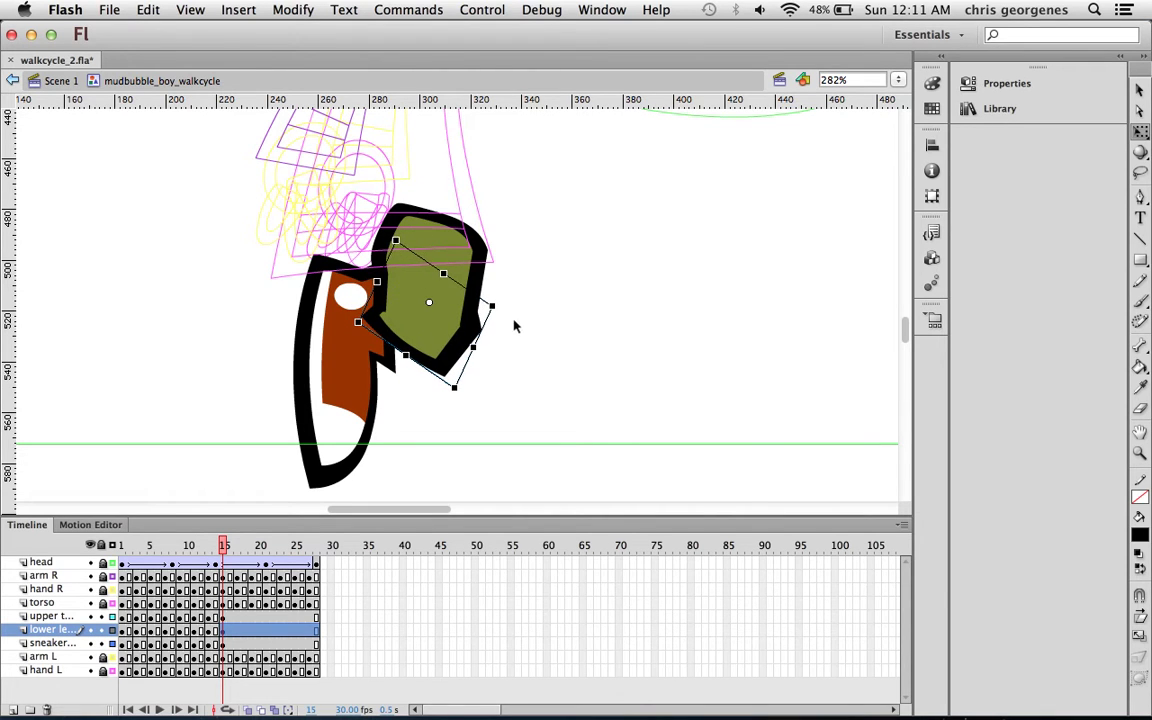
click(369, 399)
drag(414, 489, 518, 378)
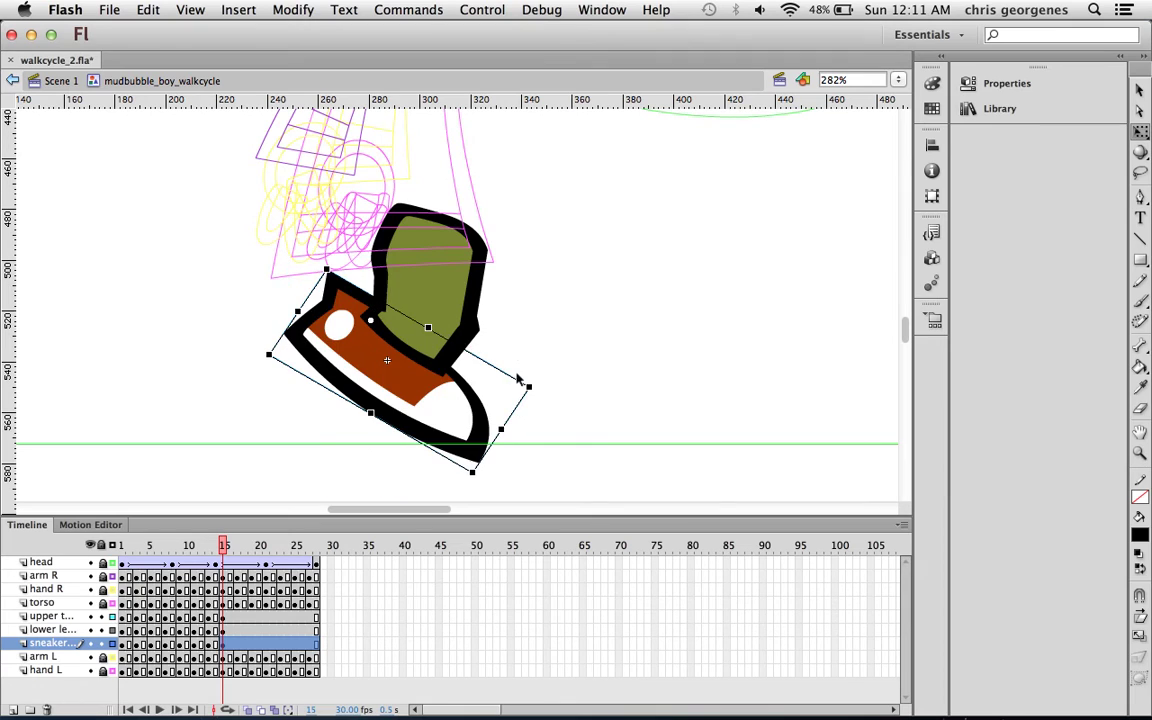
Raise the frame 15 leg parts slightly and adjust the upper leg's rotation to line up at the knee.
click(455, 370)
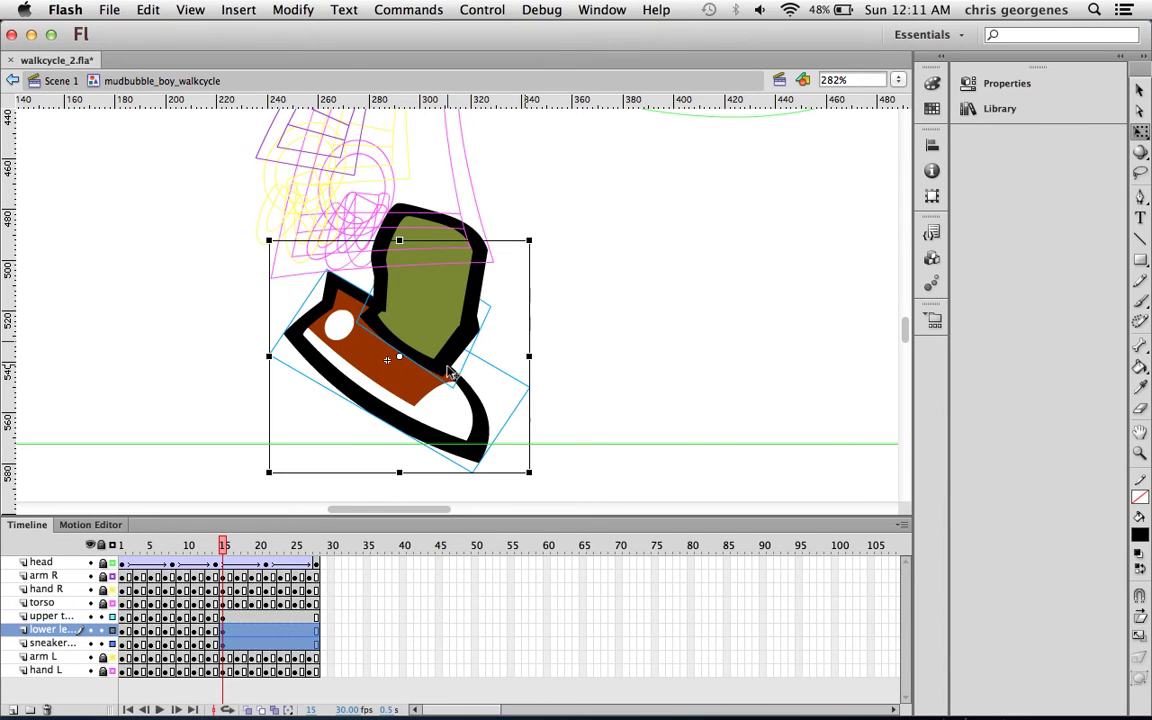
click(477, 311)
key(Up)
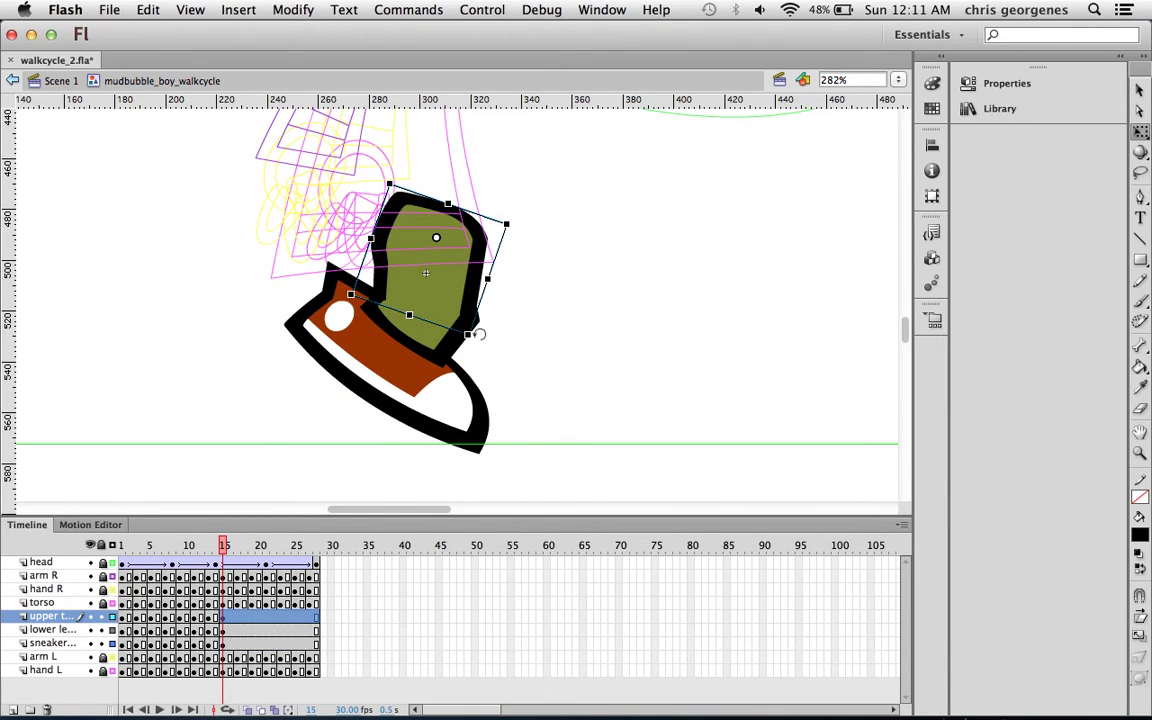
mouse_move(479, 333)
mouse_down()
mouse_move(470, 315)
mouse_move(485, 325)
mouse_move(470, 315)
mouse_move(476, 334)
mouse_up()
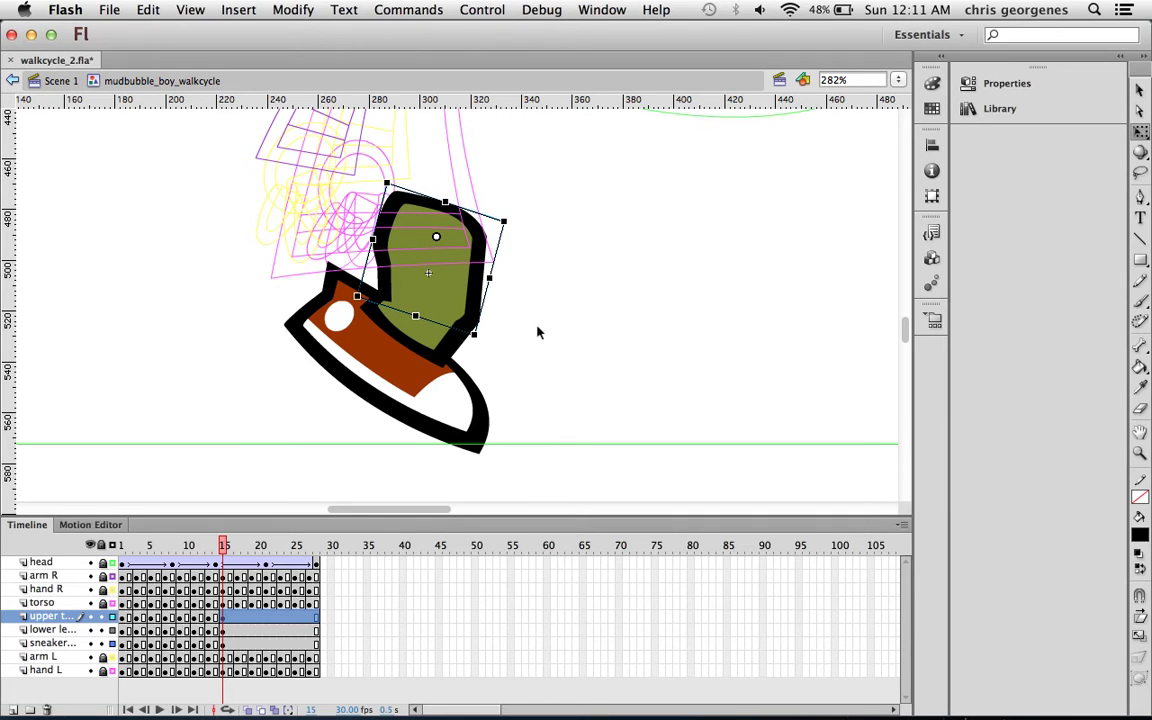
Rotate the frame 15 sneaker to a flatter angle and shift it forward under the ankle, just above the ground guide.
click(489, 418)
drag(510, 406, 585, 344)
key(shift+Right)
key(shift+Down)
drag(550, 385, 552, 377)
click(511, 320)
Insert frame 17 keyframes on the three leg layers, swing the whole leg forward with its toe raised, and nudge it into place.
mouse_move(222, 547)
mouse_down()
mouse_move(167, 549)
mouse_move(231, 549)
mouse_up()
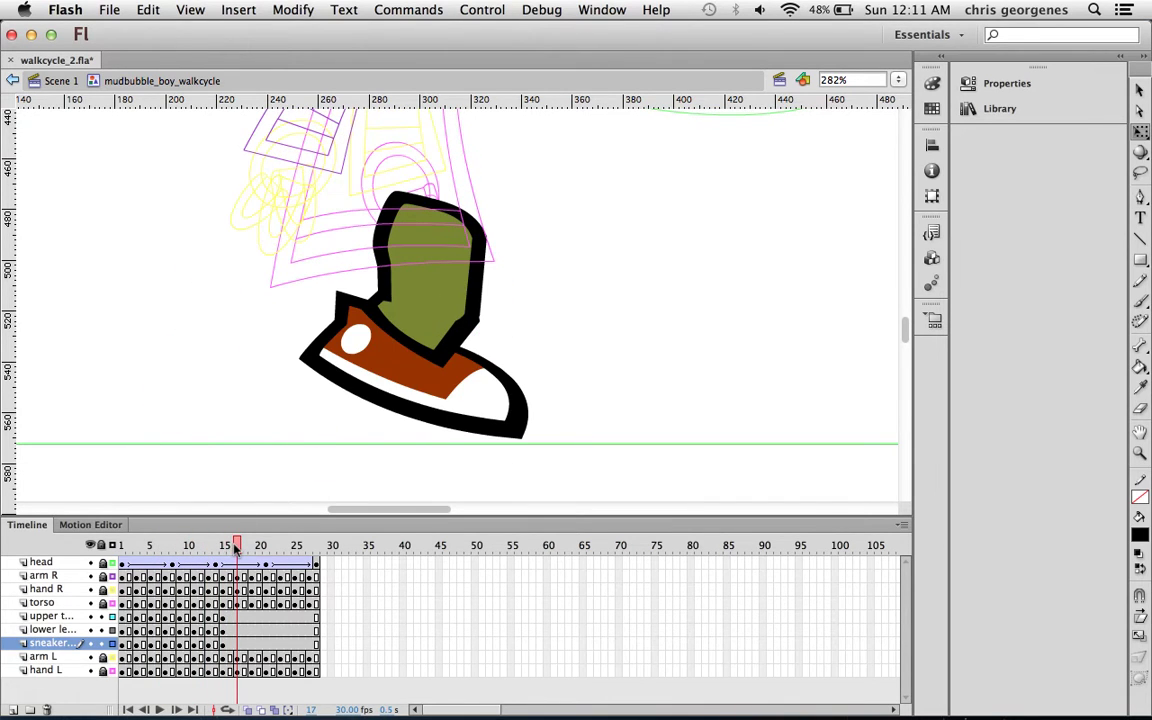
click(238, 643)
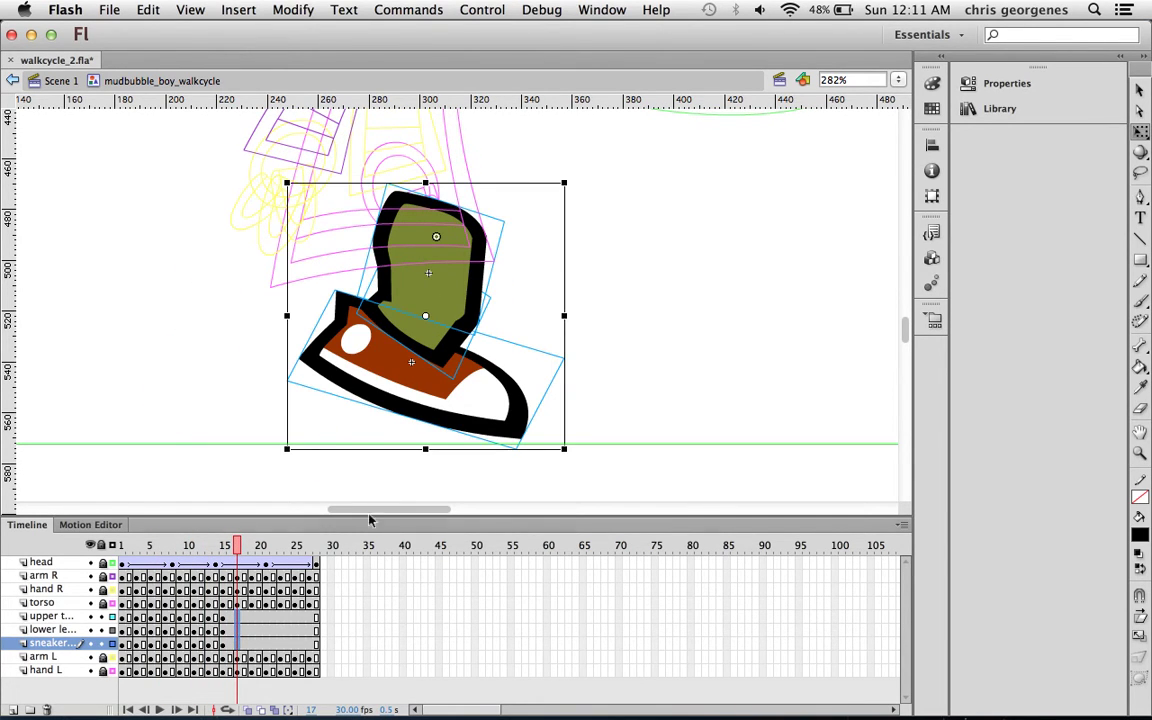
key(F6)
drag(428, 226, 431, 216)
drag(576, 449, 580, 285)
key(shift+Left)
key(shift+Down)
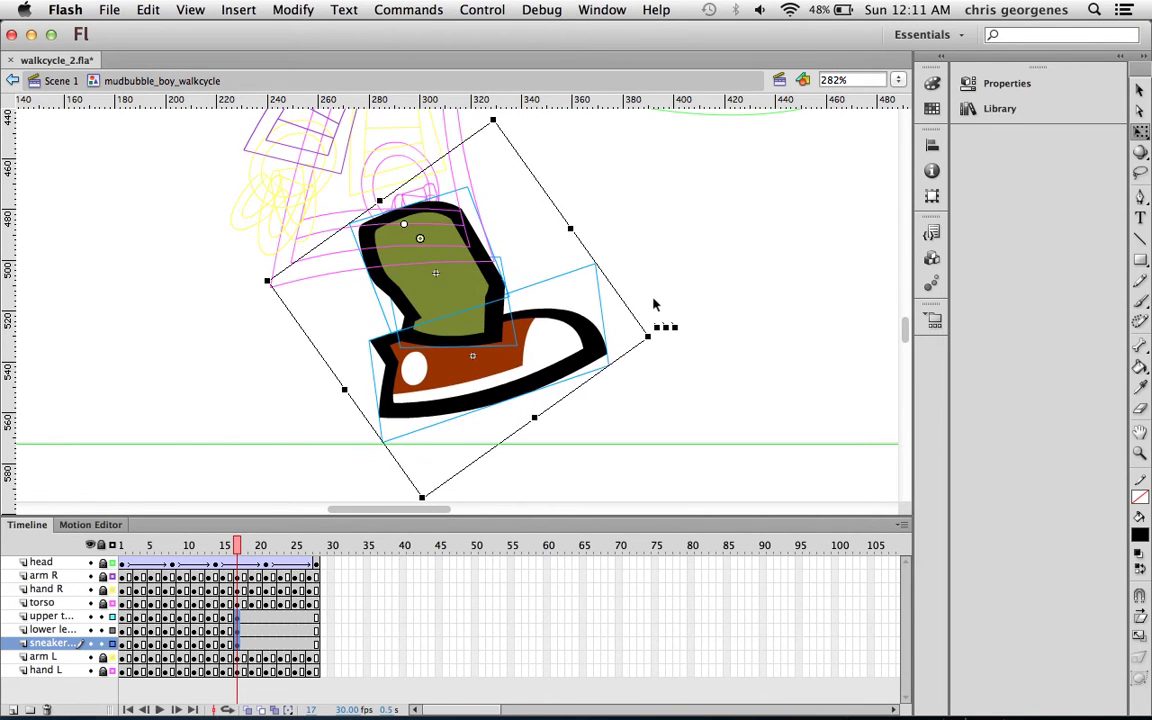
key(Right)
key(Right)
key(Right)
click(535, 302)
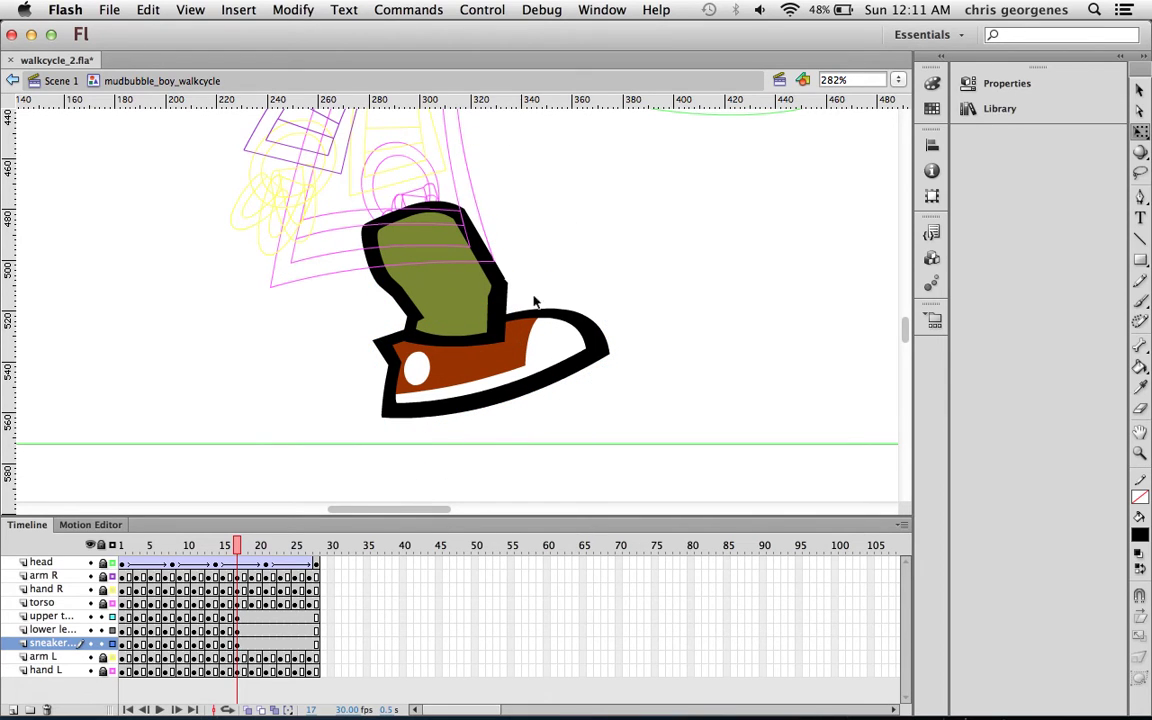
Rotate the frame 17 lower leg forward and nudge it down so it continues the upper leg's slant.
click(515, 345)
drag(530, 340, 478, 338)
key(Down)
key(Down)
key(Down)
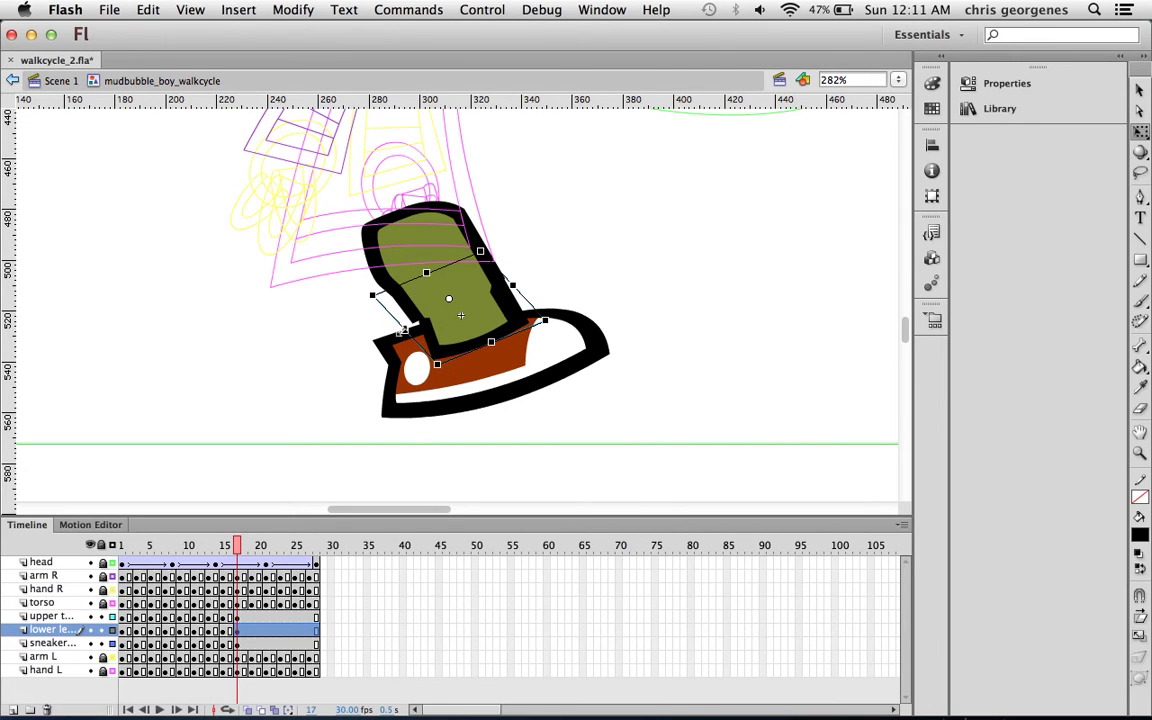
mouse_move(403, 330)
mouse_down()
mouse_move(360, 332)
mouse_move(388, 345)
mouse_move(398, 332)
mouse_up()
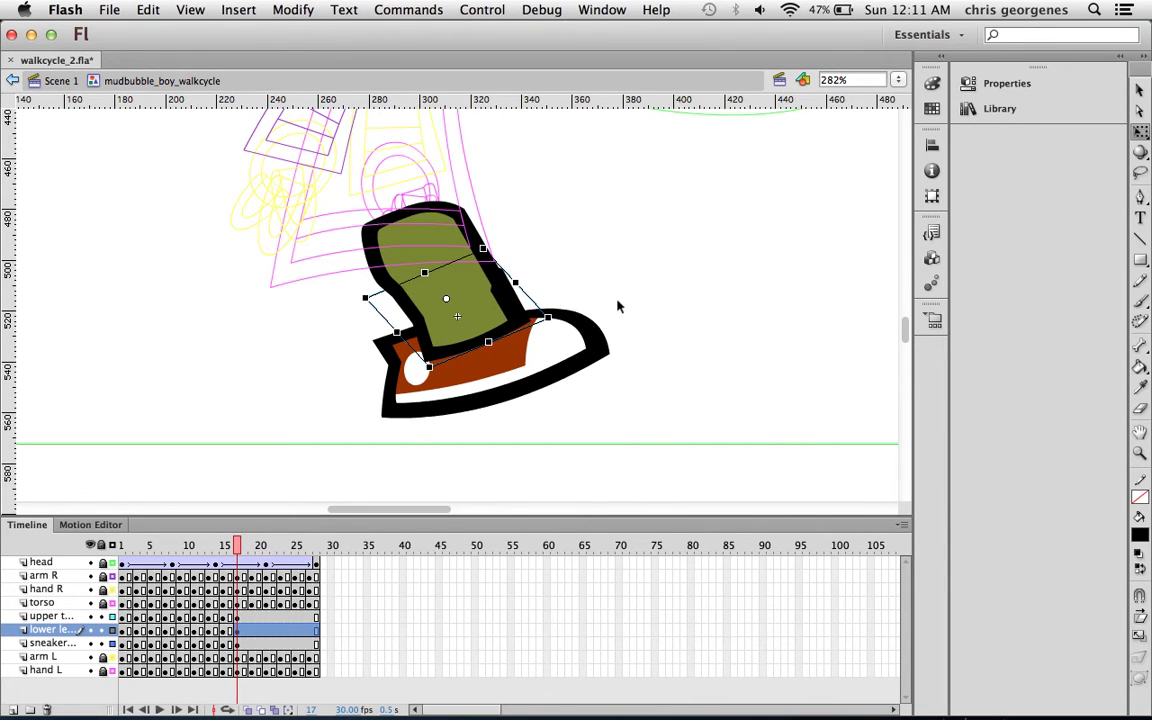
Rotate the frame 17 sneaker's toe further up, and shift it forward and down so the heel sits just above the ground guide.
click(605, 348)
drag(624, 361, 651, 292)
key(shift+Right)
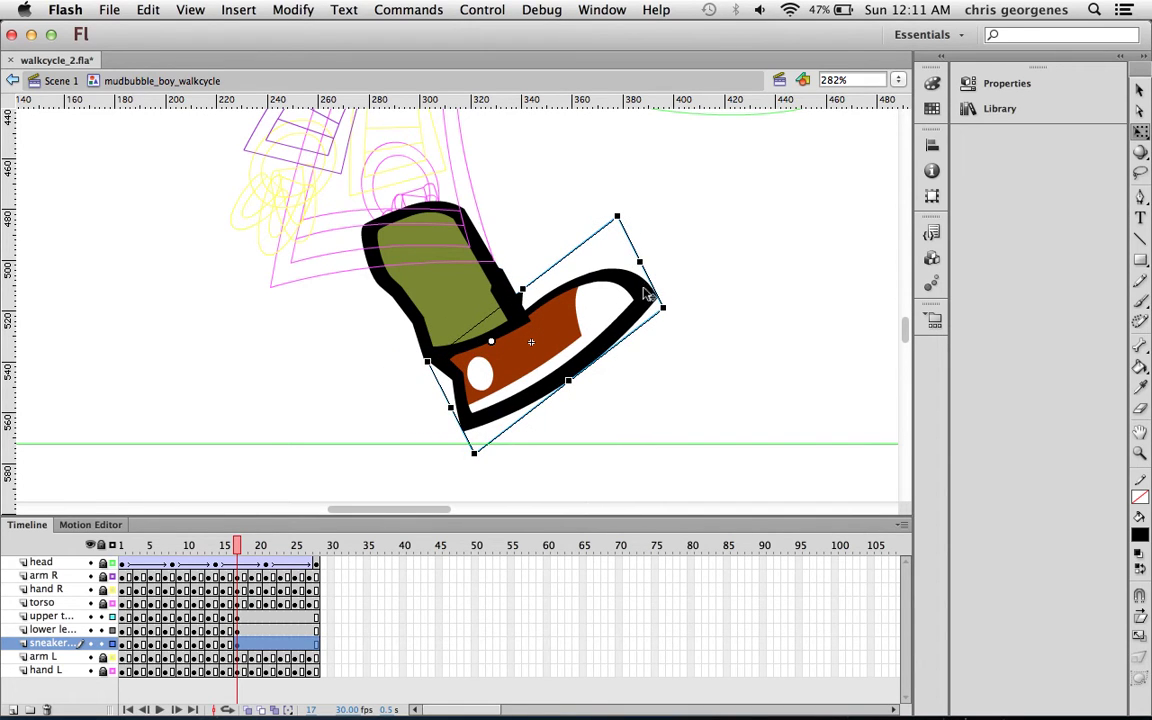
key(Left)
key(Left)
key(shift+Right)
key(shift+Down)
key(shift+Down)
key(shift+Up)
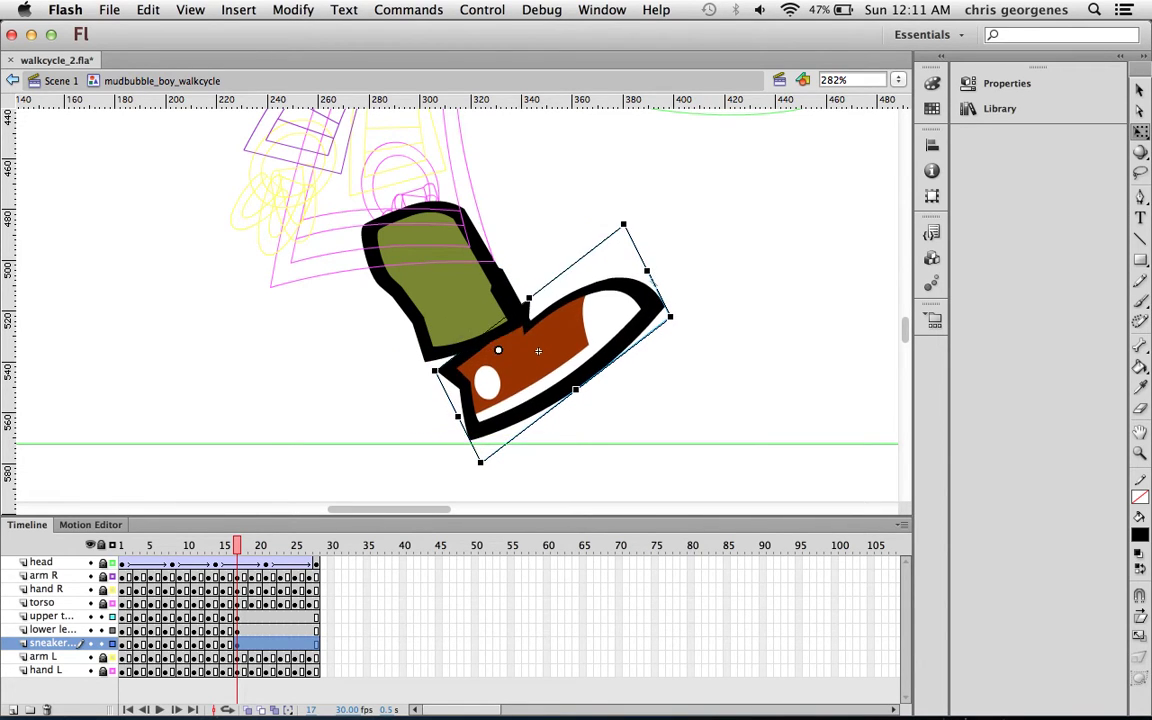
mouse_move(237, 545)
mouse_down()
mouse_move(165, 545)
mouse_move(252, 545)
mouse_up()
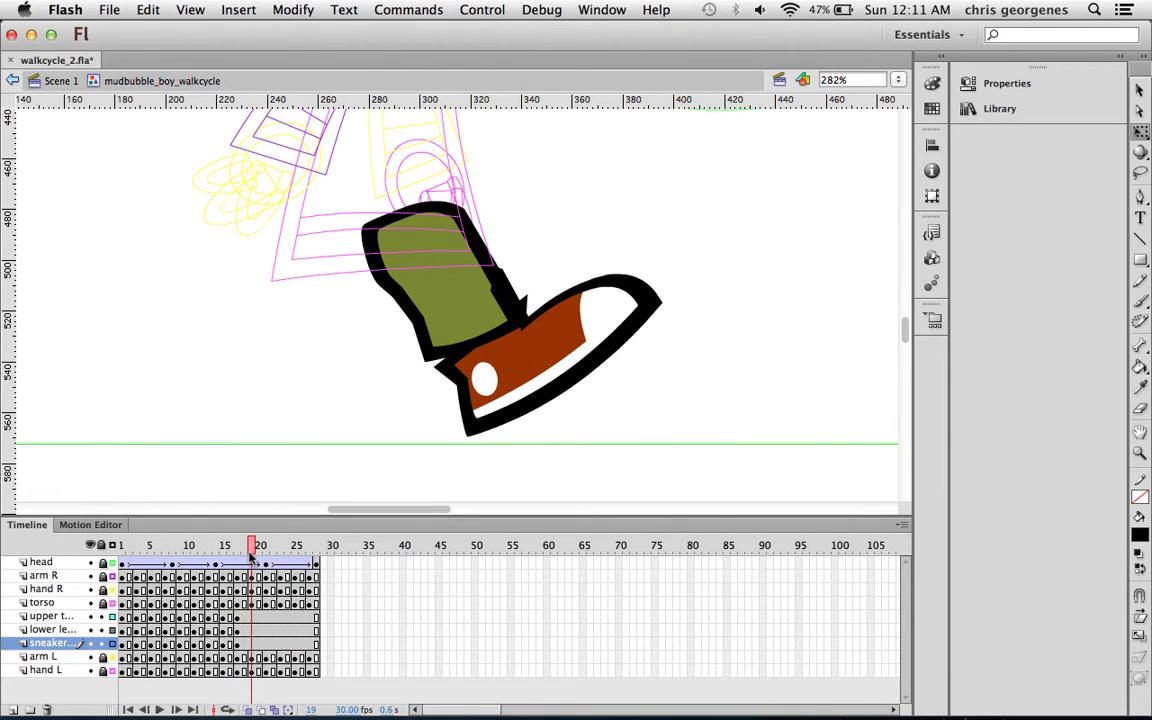
Insert frame 19 keyframes on the three leg layers and rotate the upper and lower leg further forward.
click(252, 630)
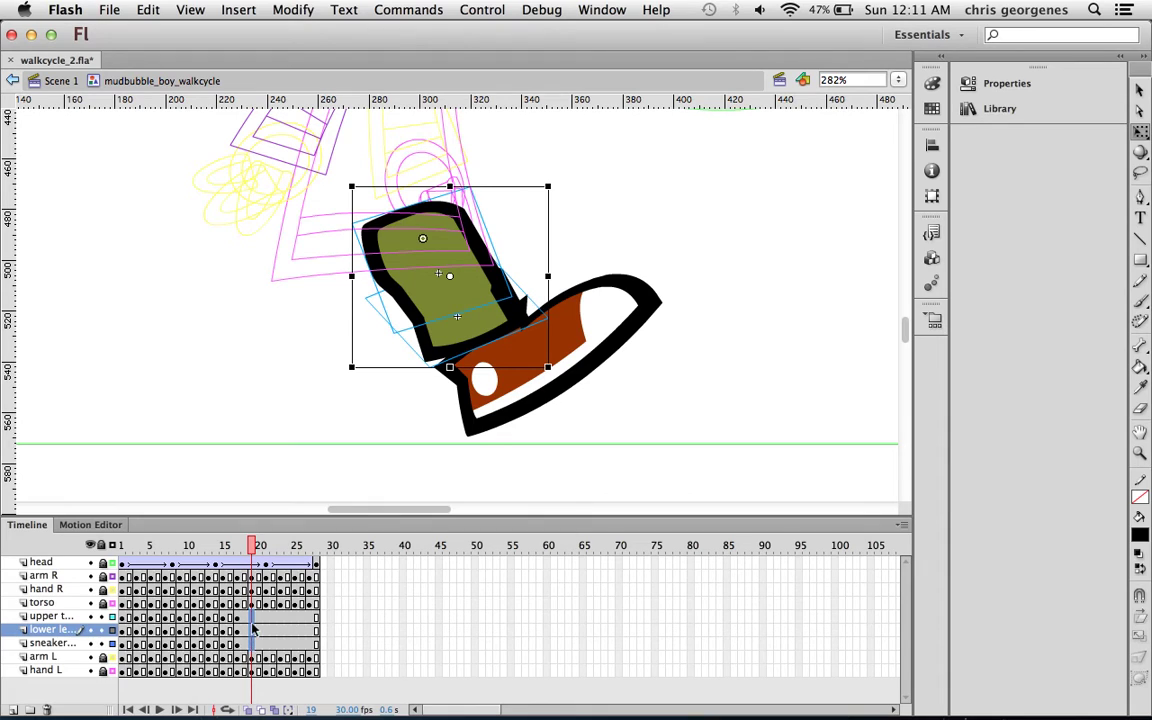
shift+click(253, 644)
click(696, 314)
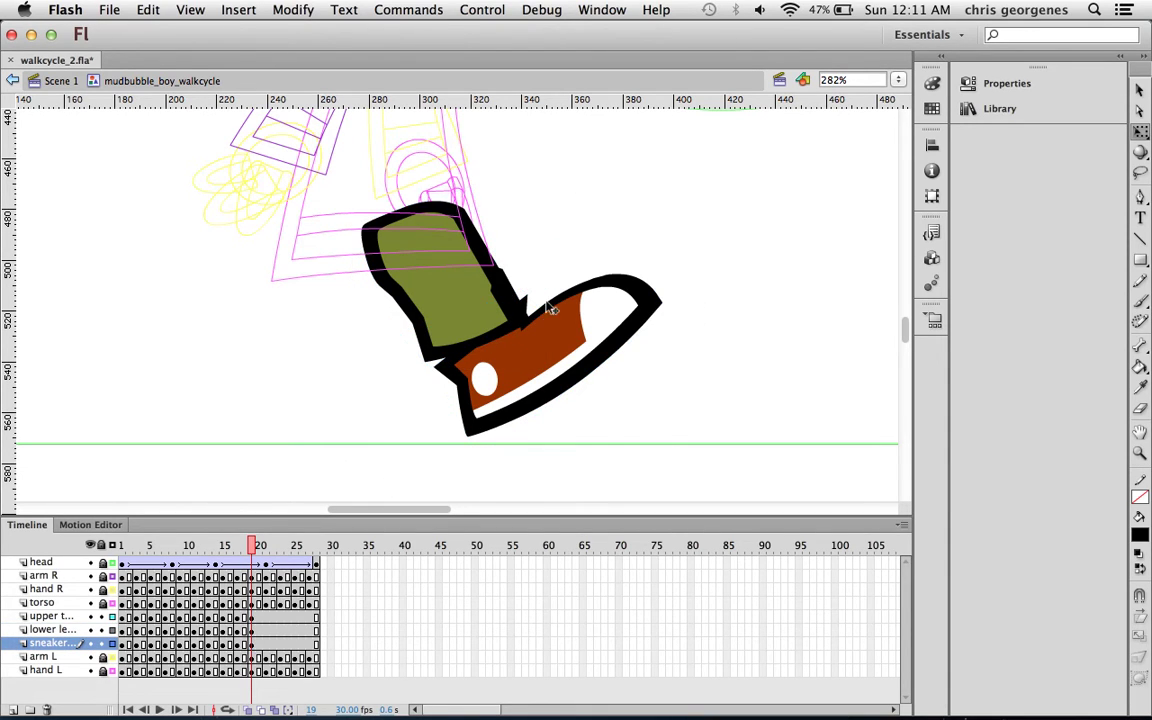
click(449, 288)
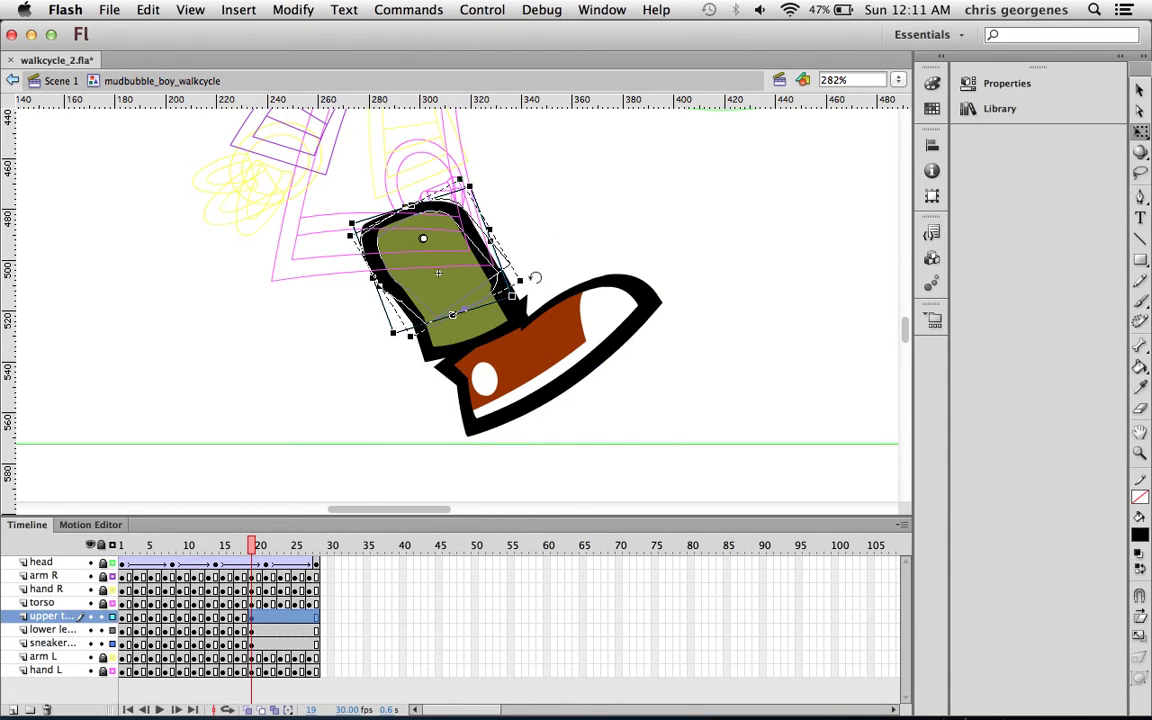
click(516, 315)
drag(548, 311, 664, 256)
Tilt the frame 19 sneaker's toe steeply upward and nudge the sneaker up and forward to meet the ankle.
click(658, 306)
key(Up)
key(Up)
key(Up)
key(Up)
key(Up)
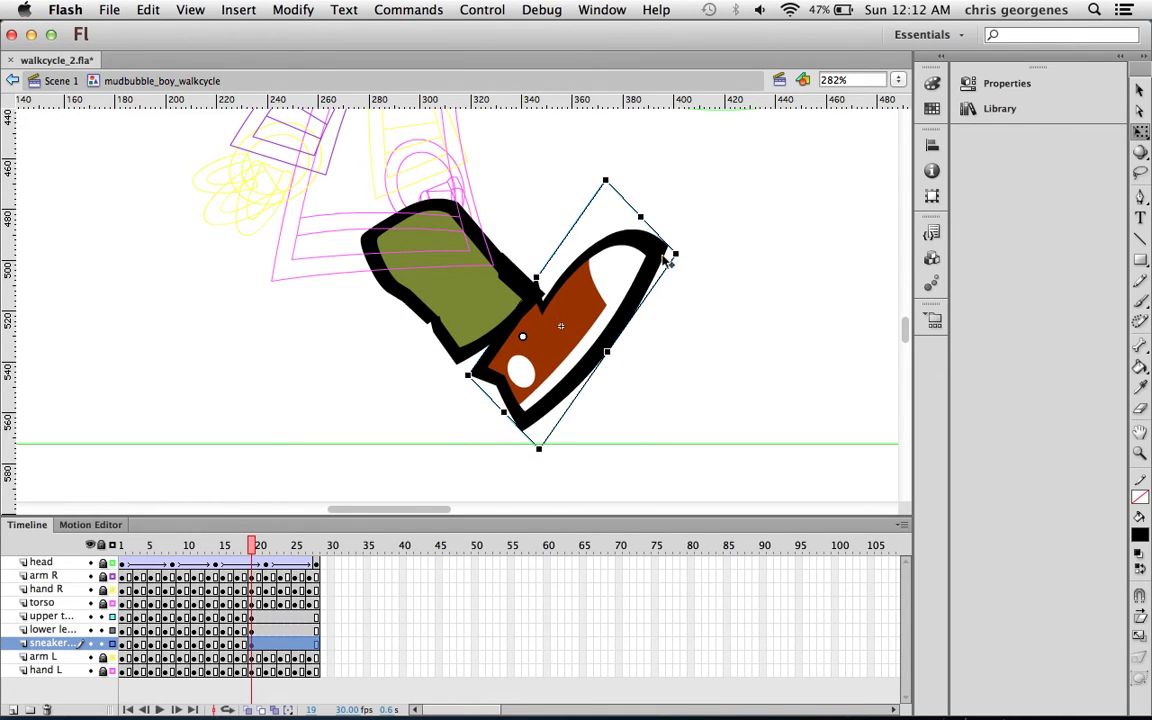
key(Right)
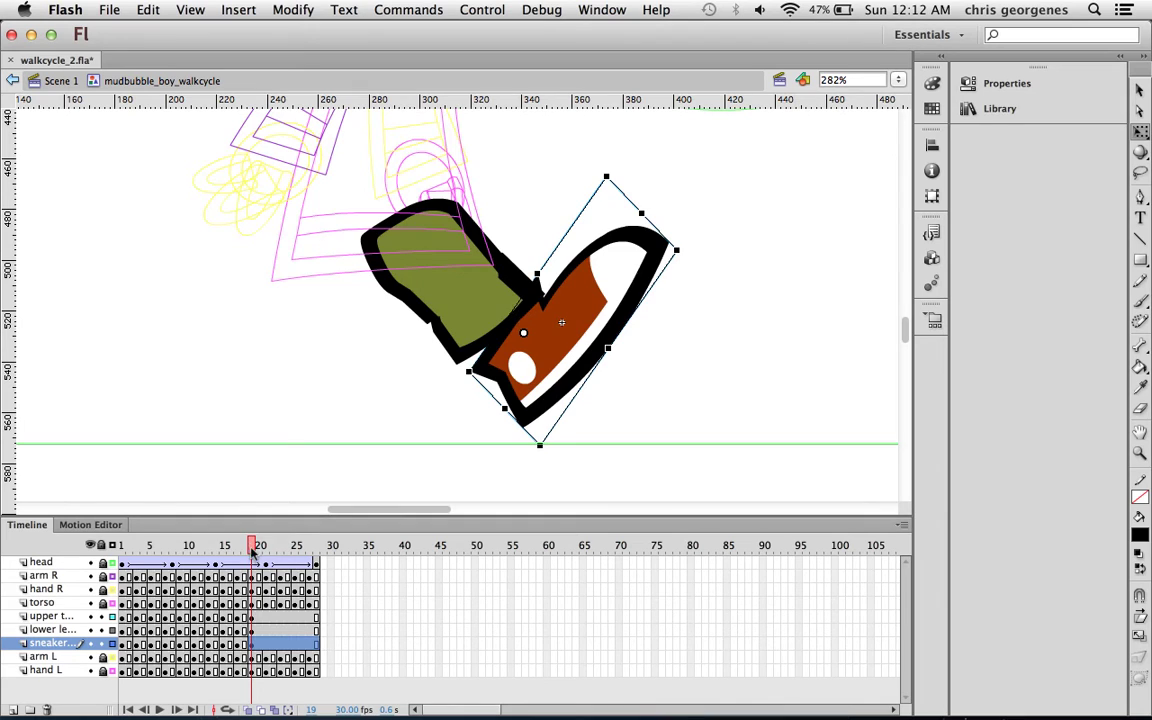
Insert frame 21 keyframes on the three leg layers, and scrub through the walk from frame 1 to 21.
mouse_move(252, 549)
mouse_down()
mouse_move(165, 547)
mouse_move(264, 548)
mouse_up()
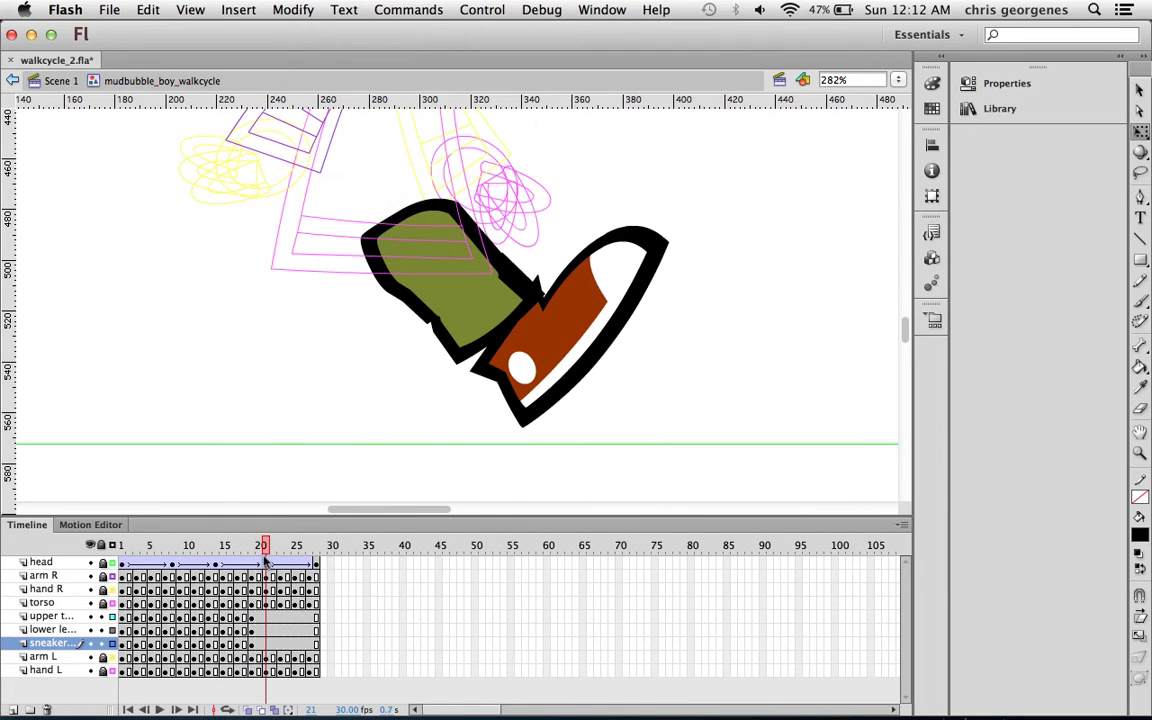
click(268, 645)
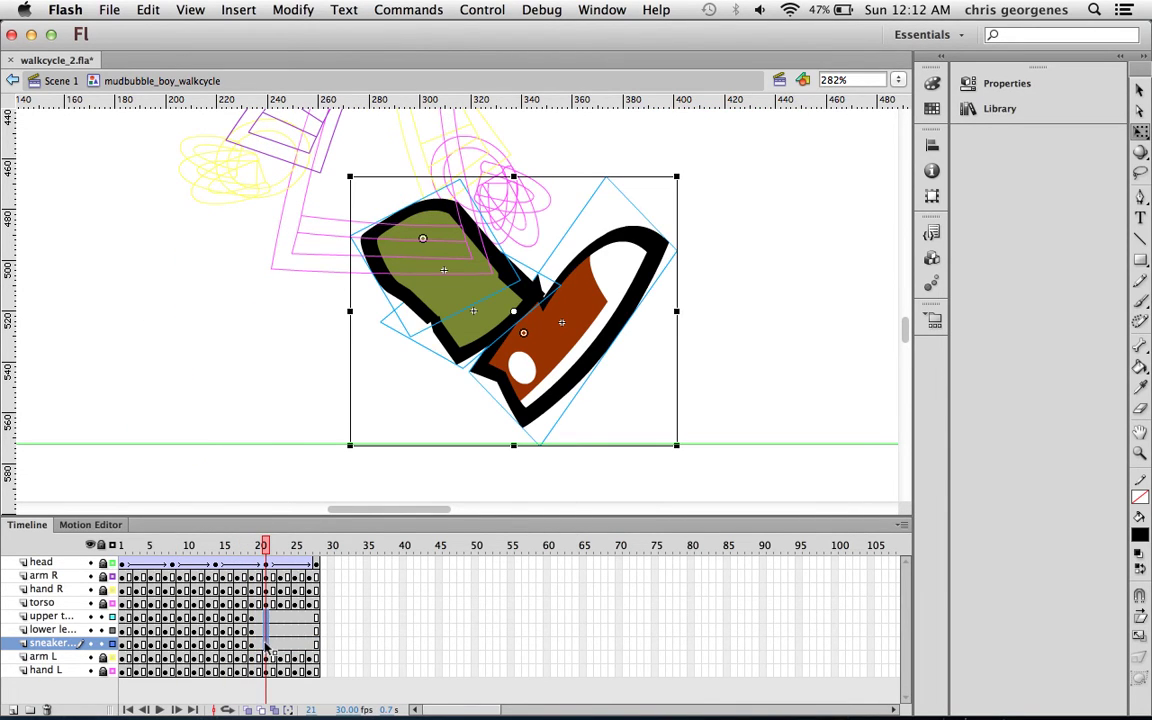
key(F6)
click(112, 546)
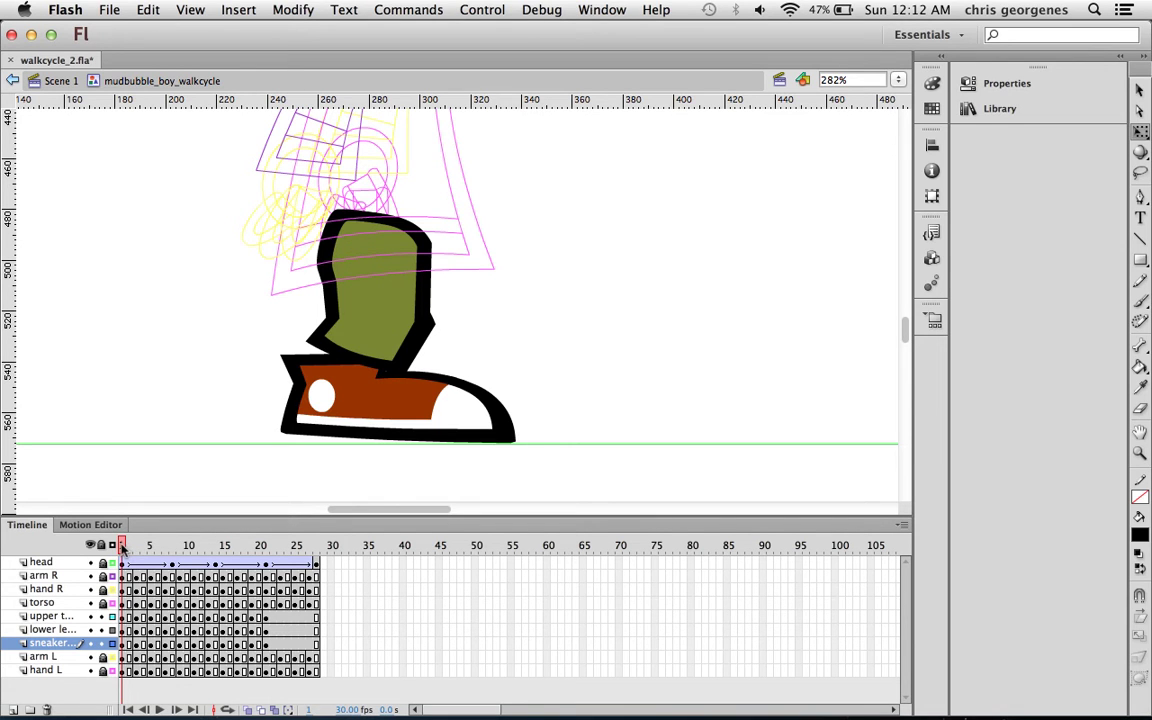
drag(122, 548, 264, 551)
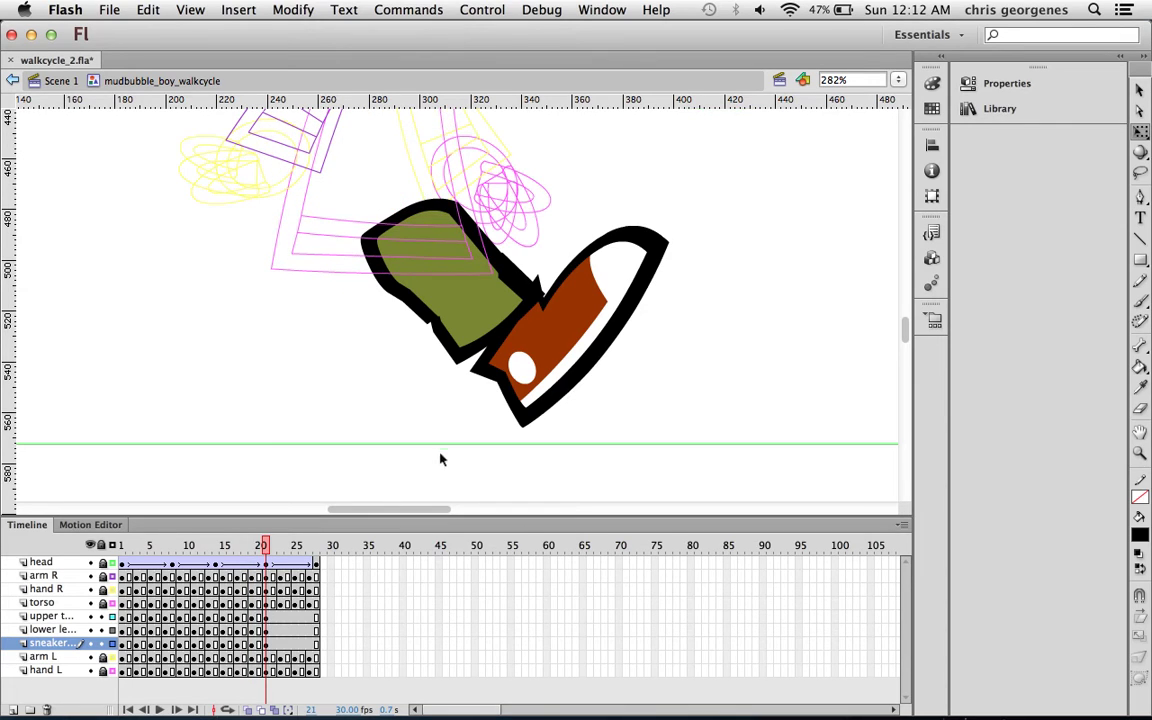
Move the whole frame 21 leg, including the sneaker, slightly back and down toward the ground guide.
click(550, 265)
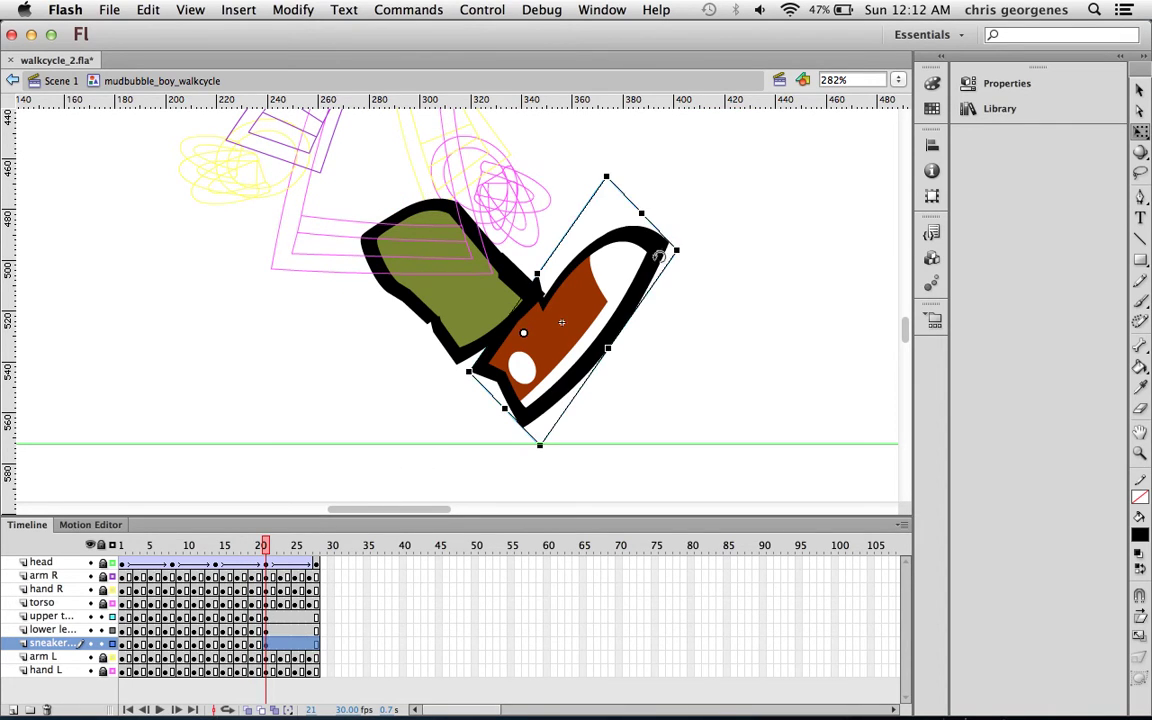
drag(335, 293, 465, 360)
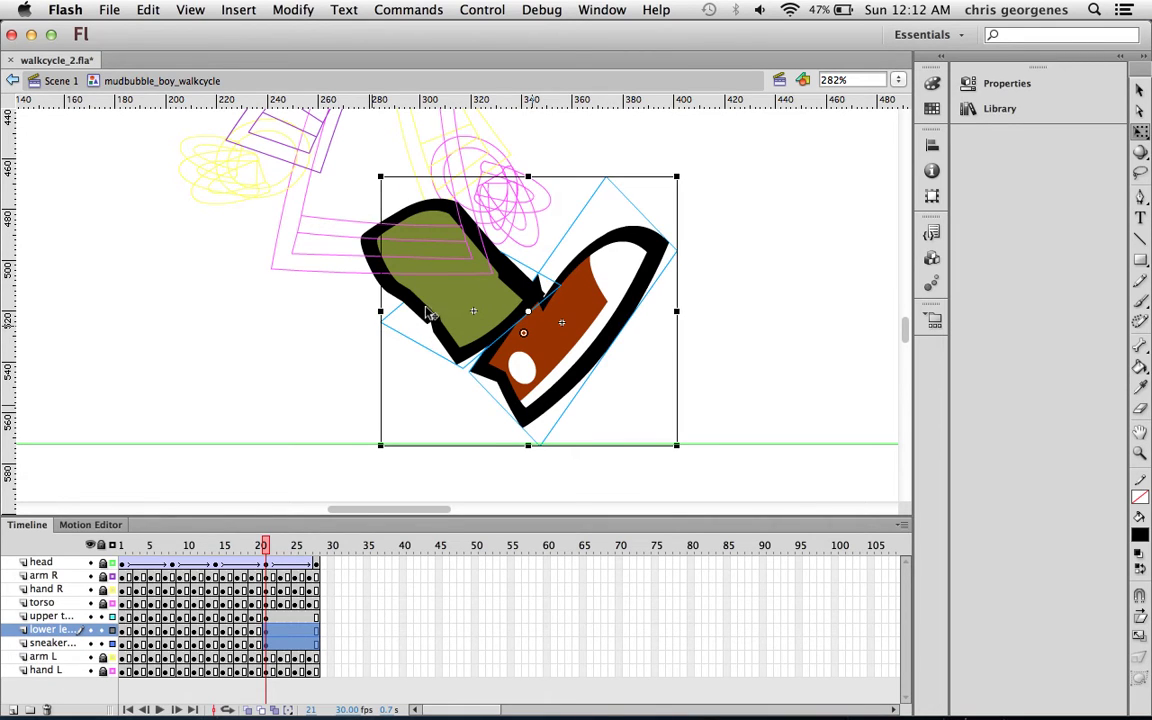
shift+click(390, 282)
drag(643, 253, 668, 237)
key(Left)
key(Left)
key(Left)
key(Left)
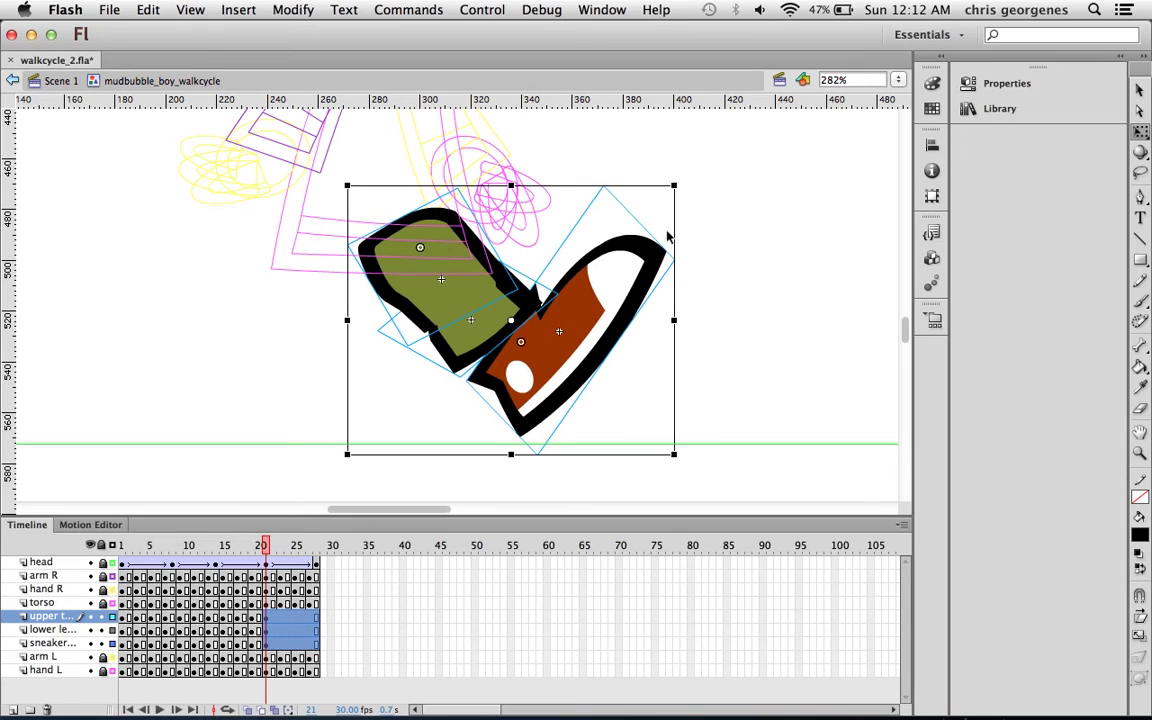
key(Down)
key(Down)
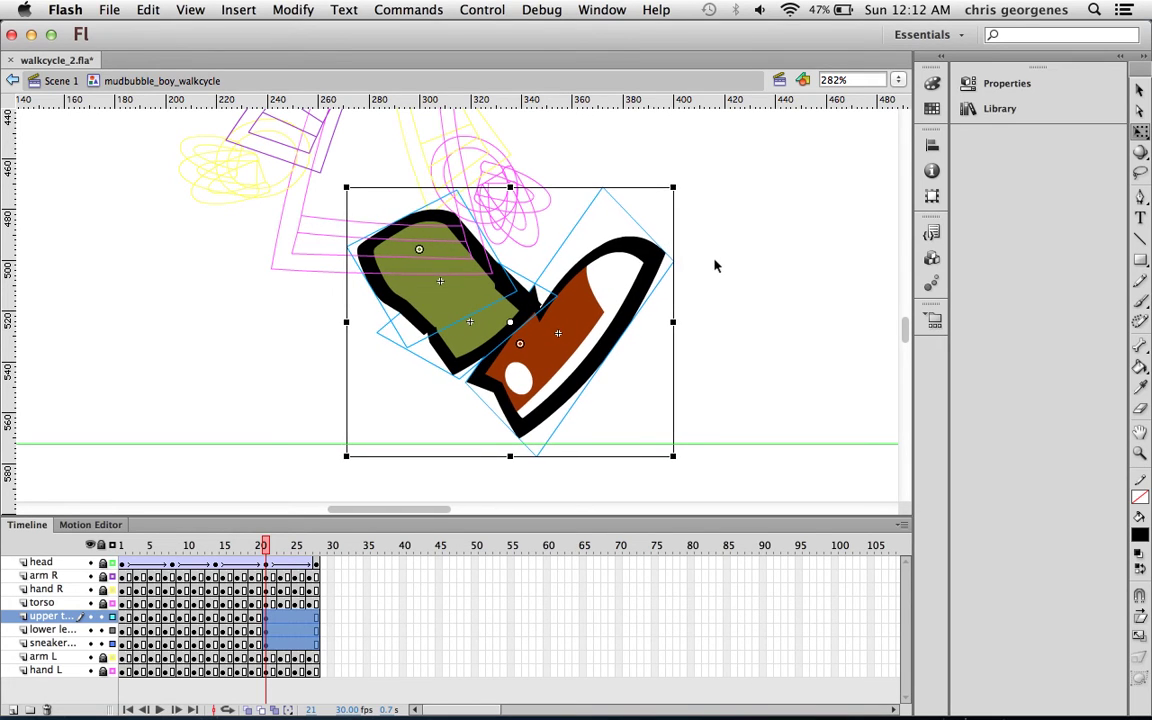
Rotate the frame 21 sneaker so its toe tips down to a shallower angle.
click(715, 265)
click(664, 259)
drag(684, 247, 712, 292)
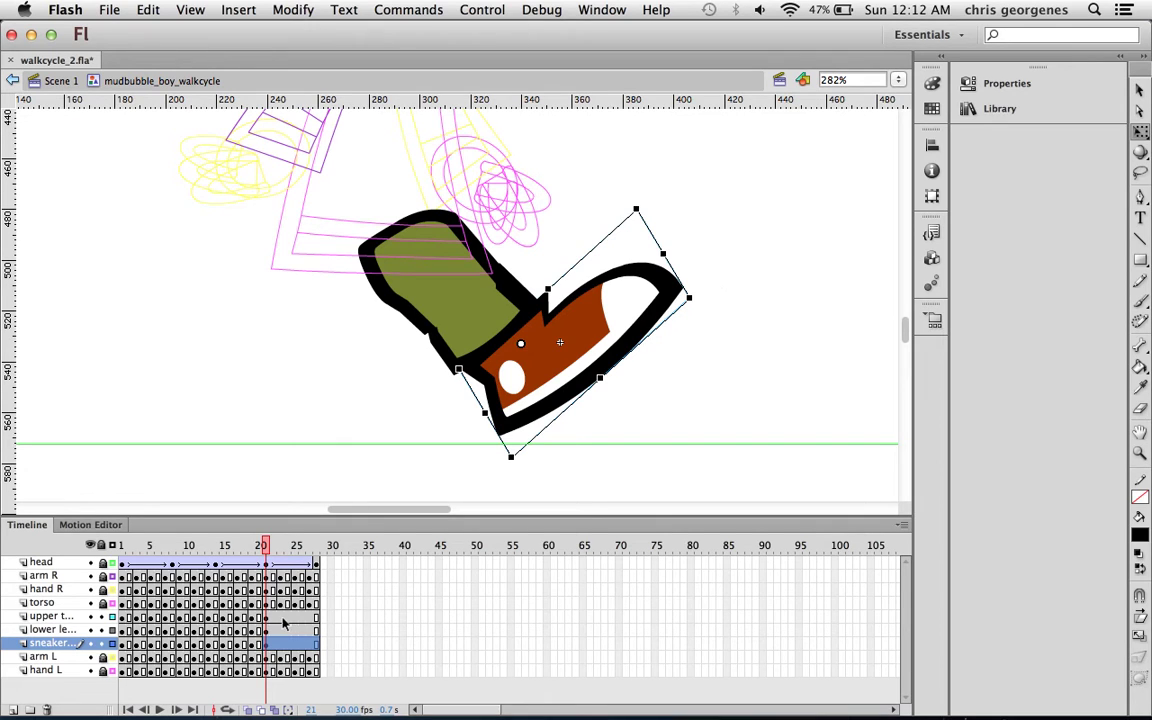
Insert frame 23 keyframes on the upper leg, lower leg and sneaker layers.
drag(283, 623, 284, 648)
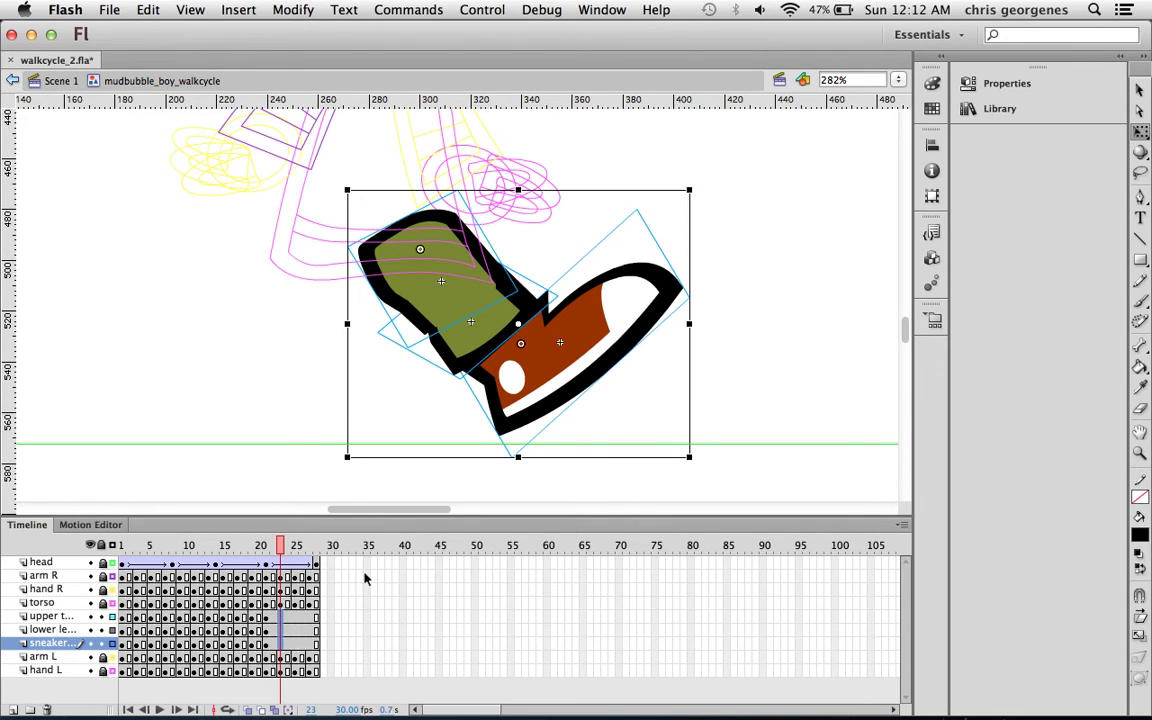
key(F6)
click(744, 336)
Swap the frame 23 sneaker's symbol for boy_sneaker4.
click(657, 289)
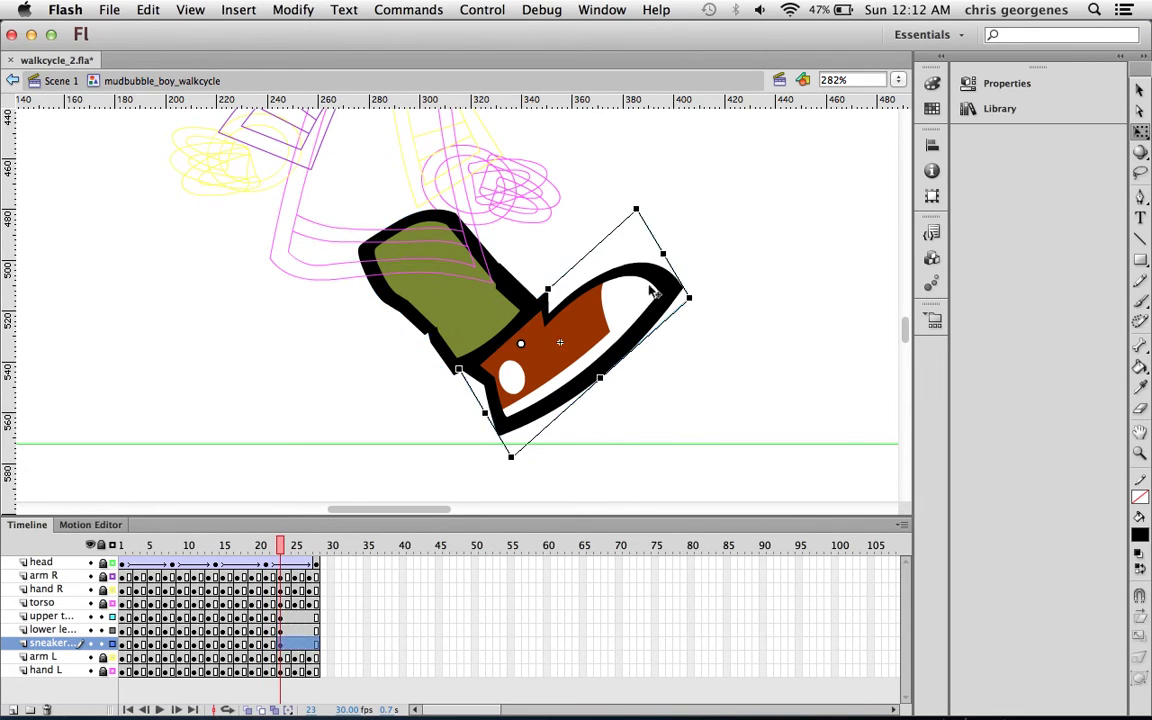
click(1006, 83)
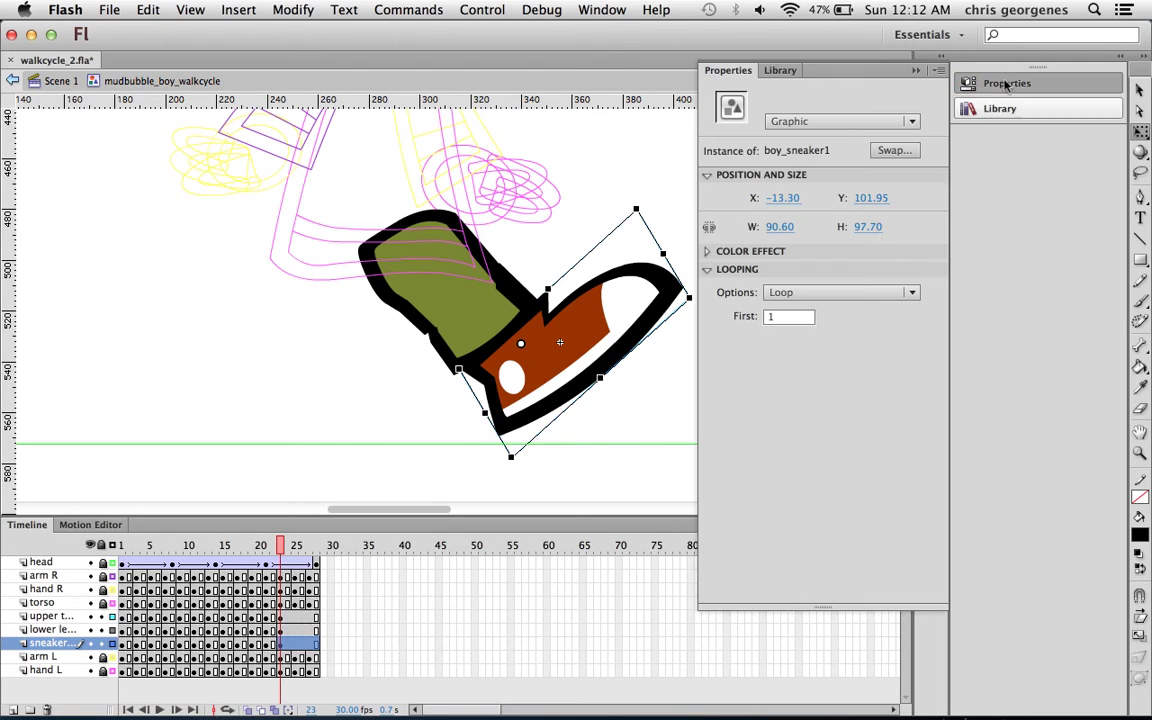
click(896, 151)
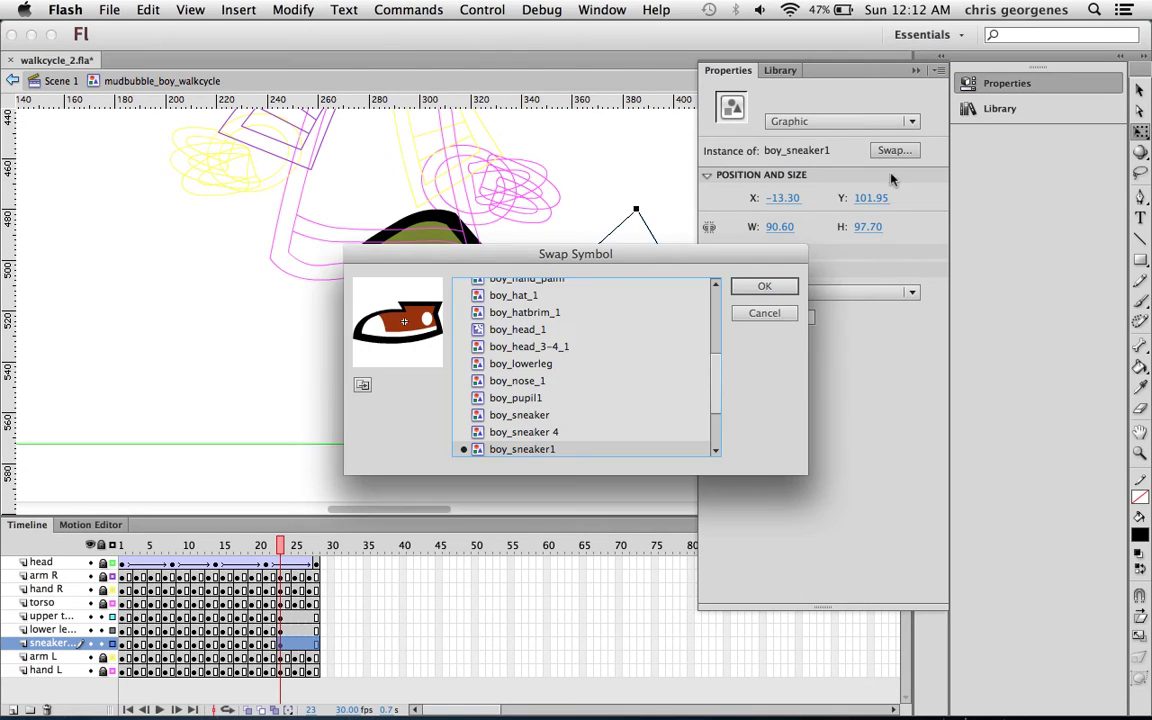
scroll(715, 400, down, 2)
click(535, 418)
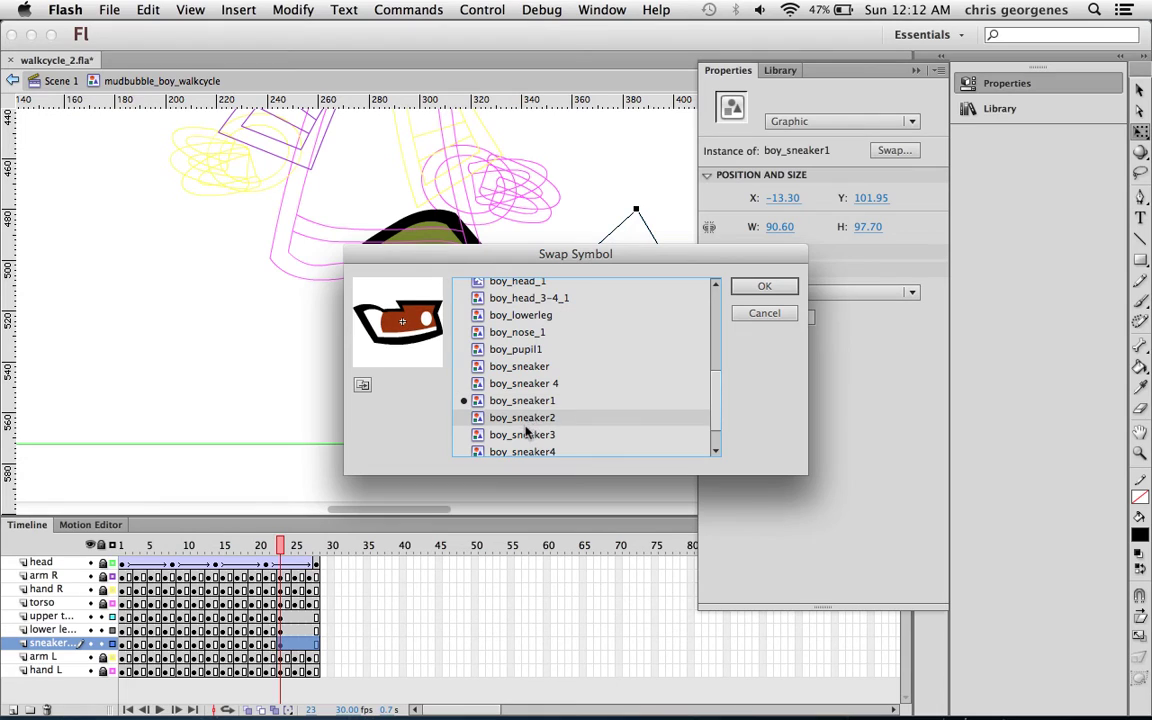
click(537, 435)
scroll(712, 381, down, 2)
click(479, 414)
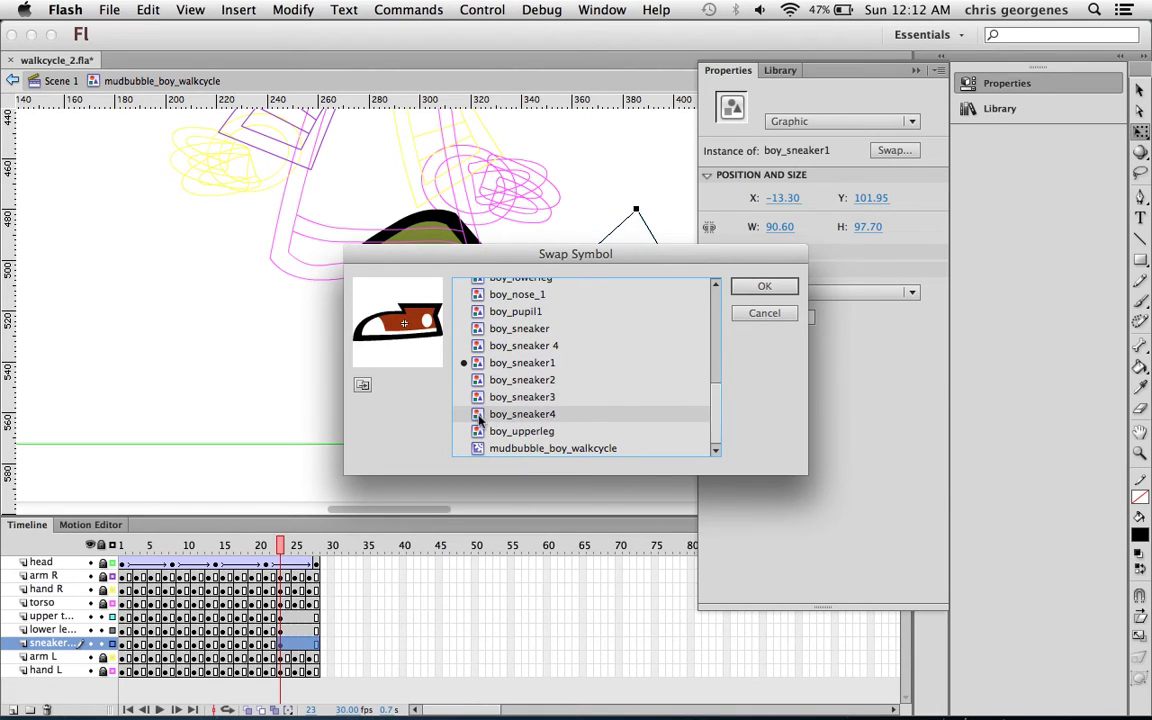
double_click(479, 414)
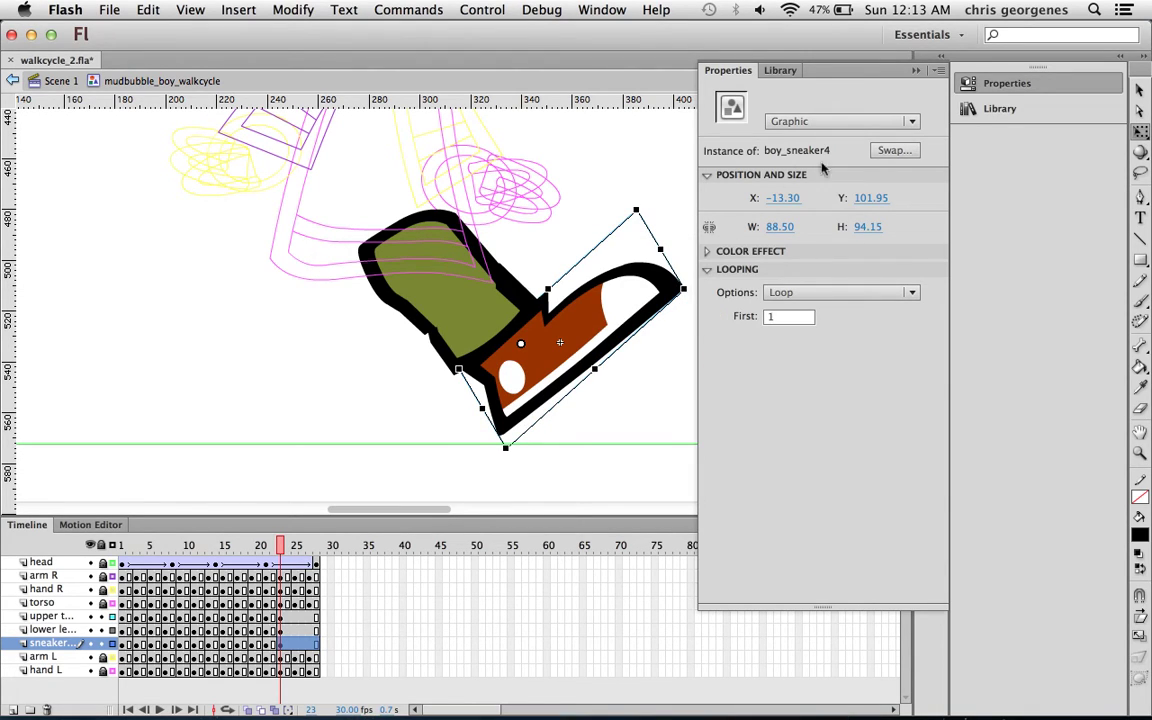
click(914, 71)
Rotate the frame 23 sneaker flat and nudge it forward and down so its sole rests on the ground guide.
drag(702, 303, 750, 410)
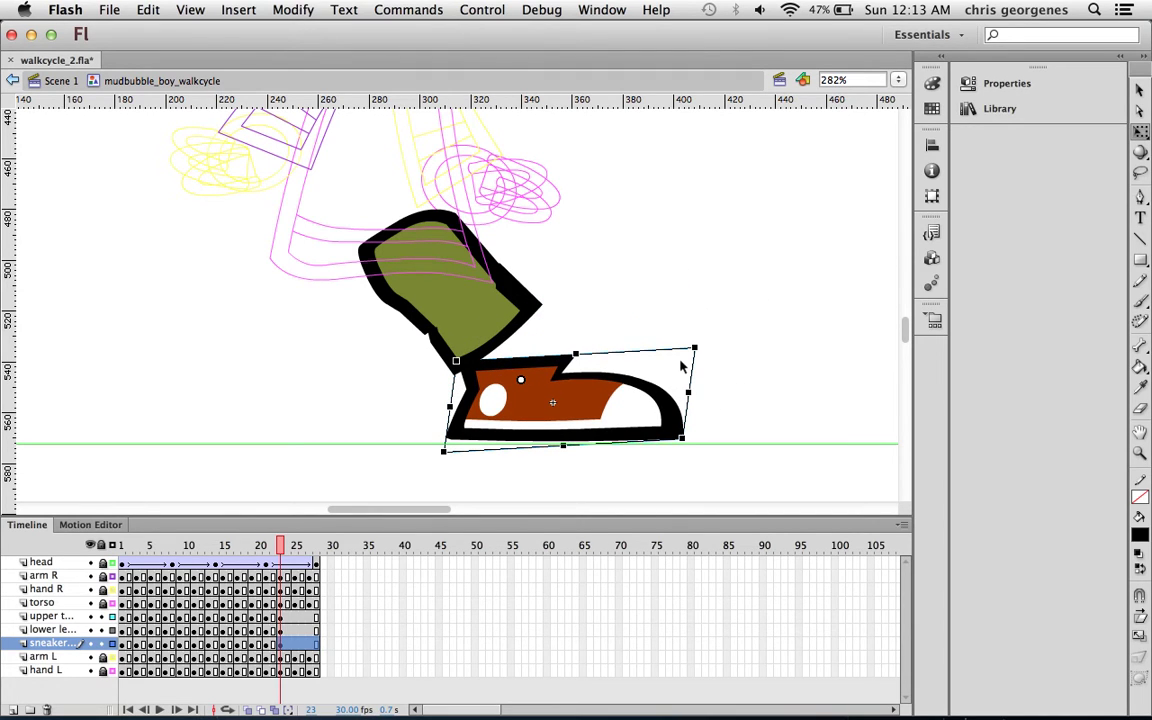
key(Down)
key(Right)
key(Right)
key(Right)
key(Down)
key(Down)
key(Down)
key(Down)
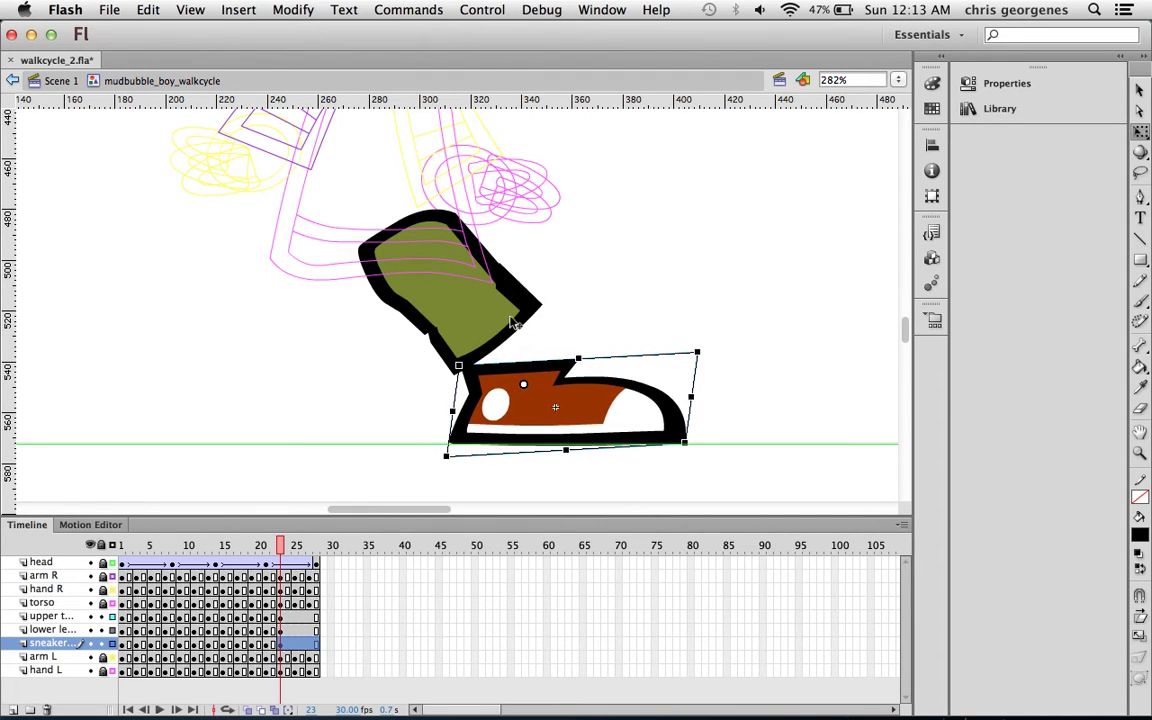
Rotate the frame 23 upper and lower leg together to a steeper angle, and move them down and forward onto the sneaker.
drag(378, 299, 438, 330)
key(super+z)
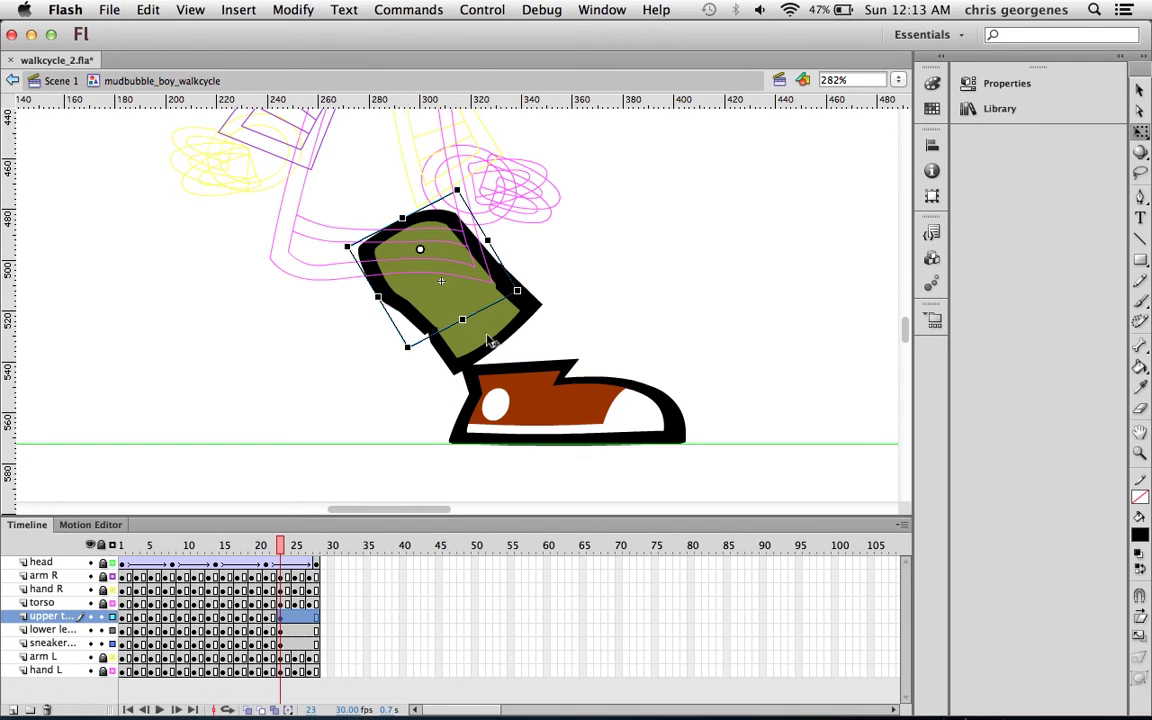
click(490, 342)
drag(572, 367, 548, 408)
key(shift+Down)
key(shift+Right)
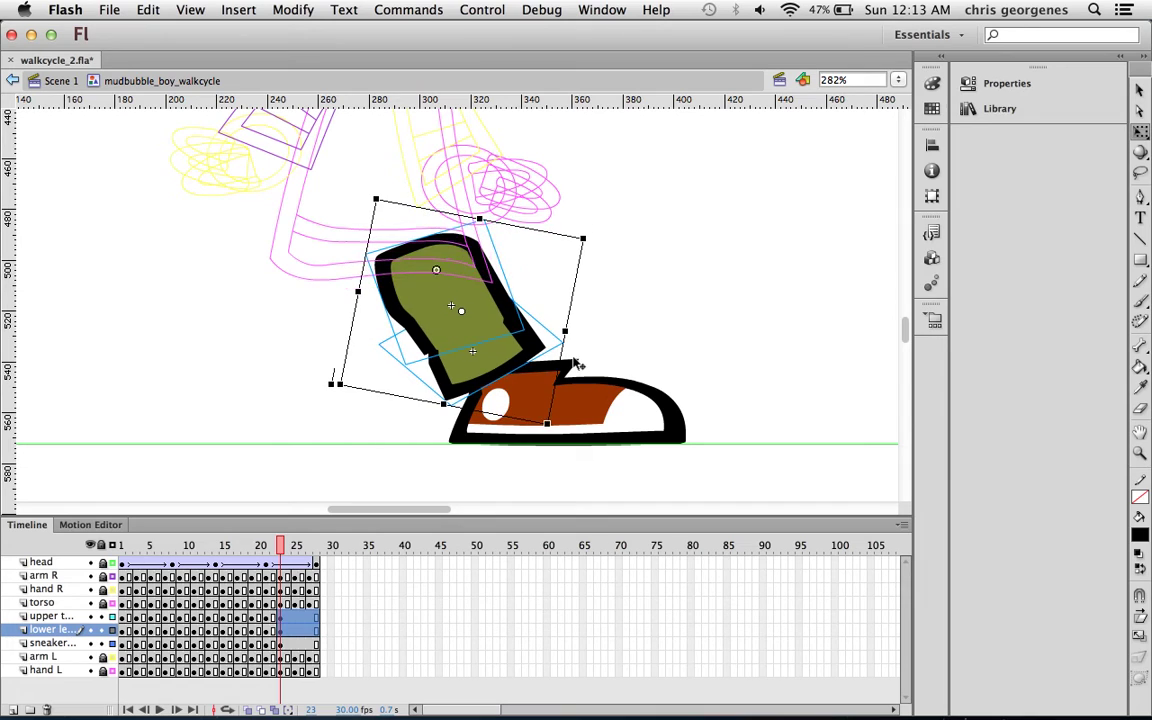
Shift the frame 23 sneaker back under the ankle, skew its upper edge backward, and adjust the lower leg to meet it.
click(601, 394)
key(shift+Left)
key(shift+Left)
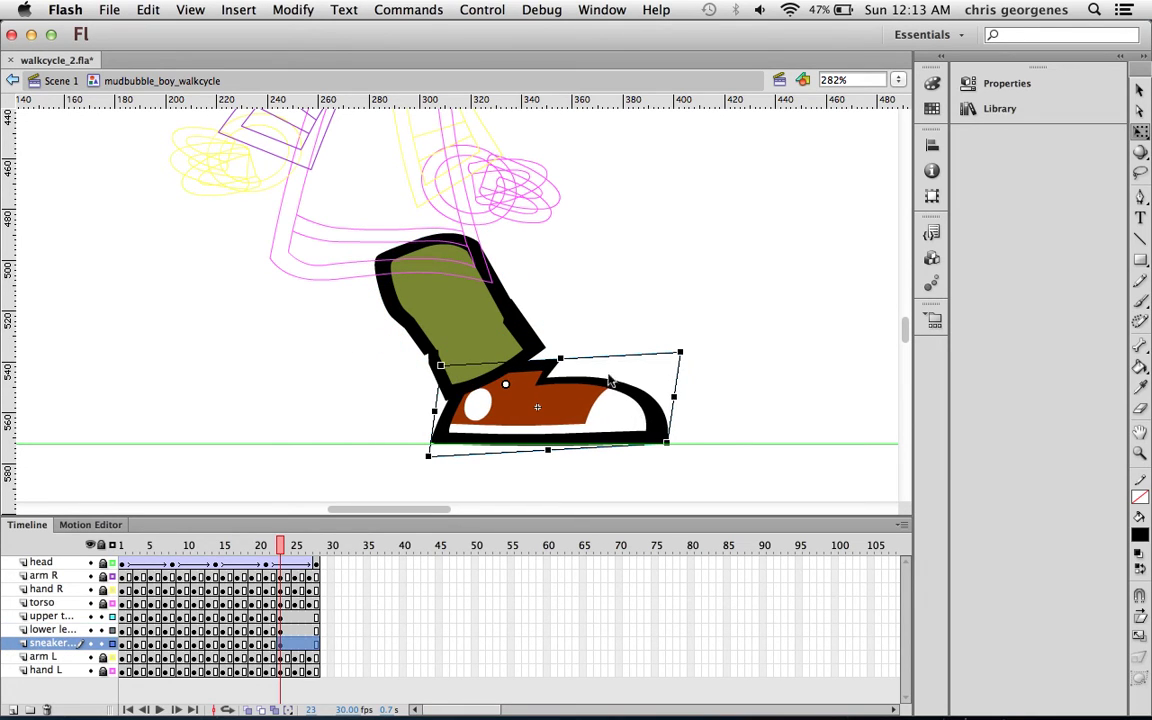
drag(615, 355, 568, 349)
click(478, 306)
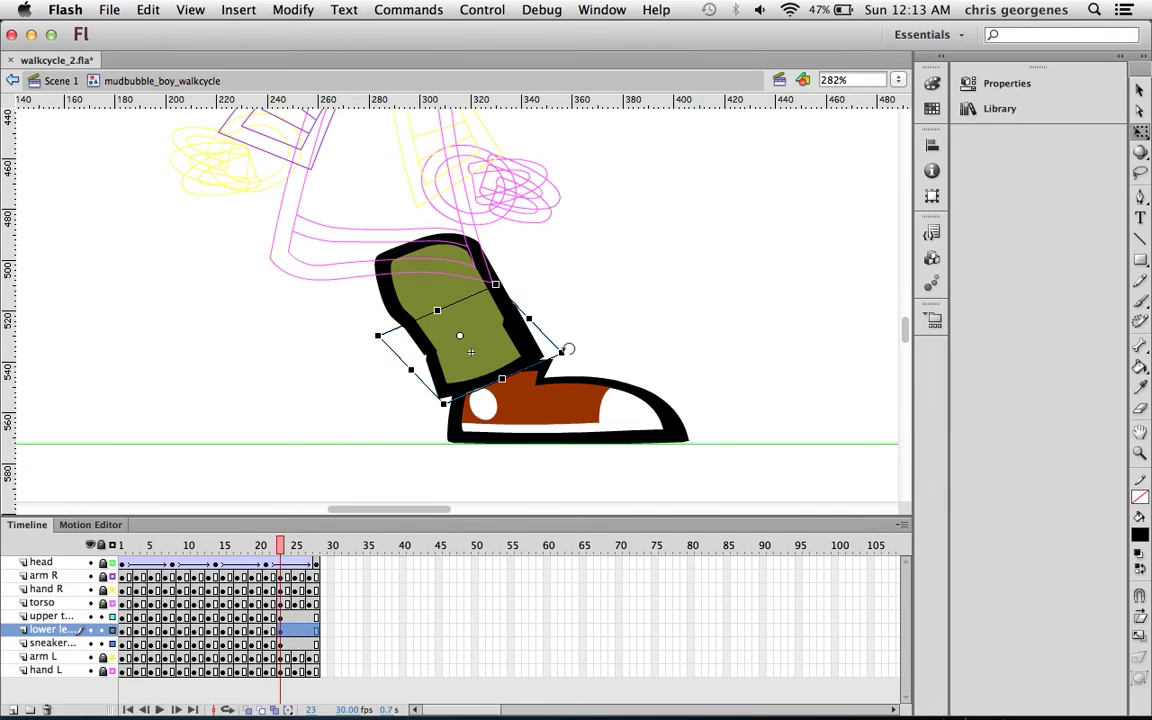
click(590, 408)
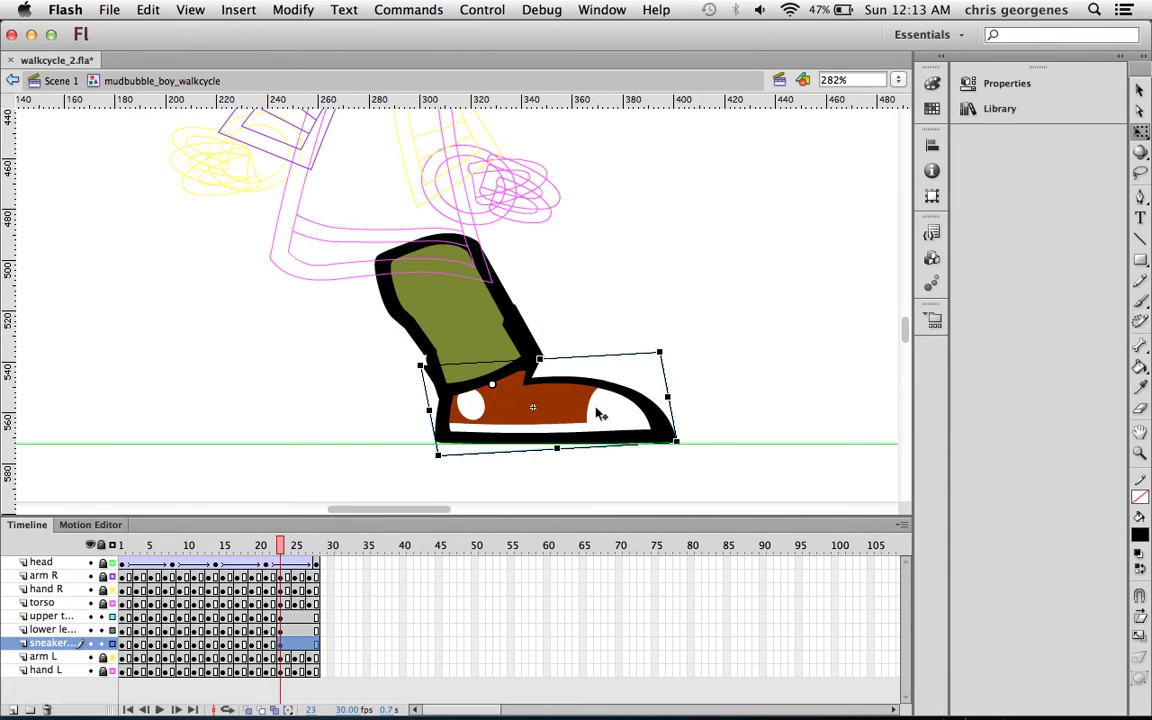
Insert frame 25 keyframes on the upper leg, lower leg and sneaker layers.
mouse_move(290, 545)
mouse_down()
mouse_move(226, 545)
mouse_move(289, 546)
mouse_move(297, 557)
mouse_up()
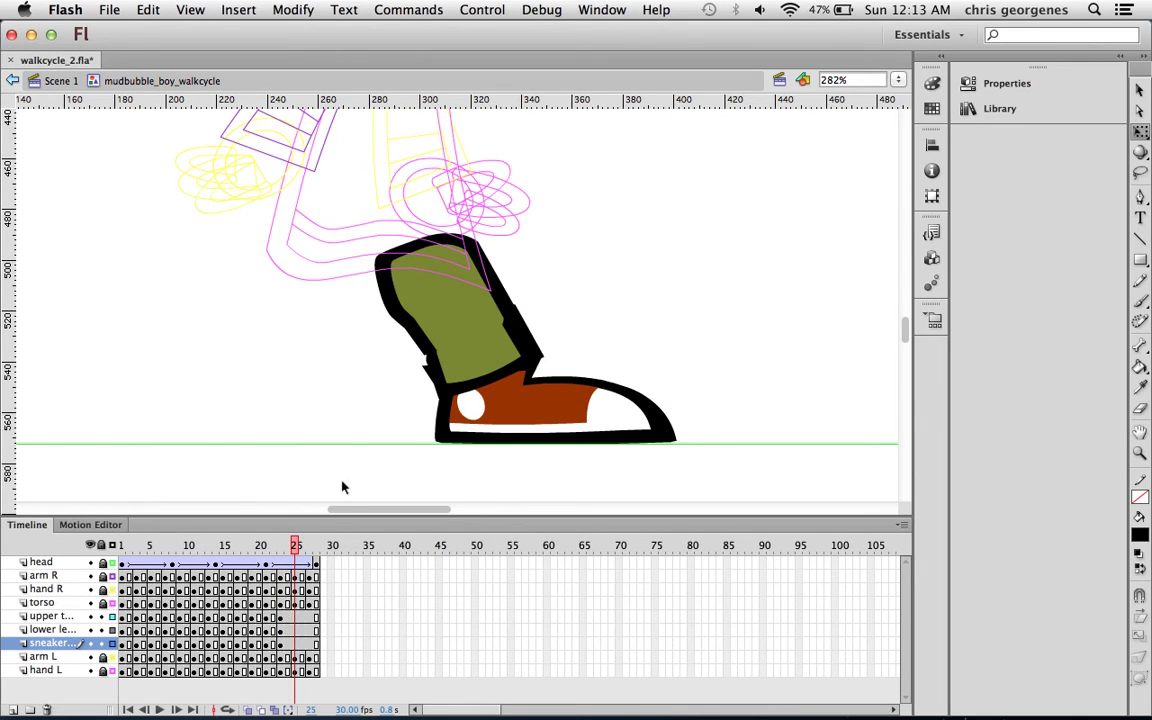
drag(295, 616, 297, 645)
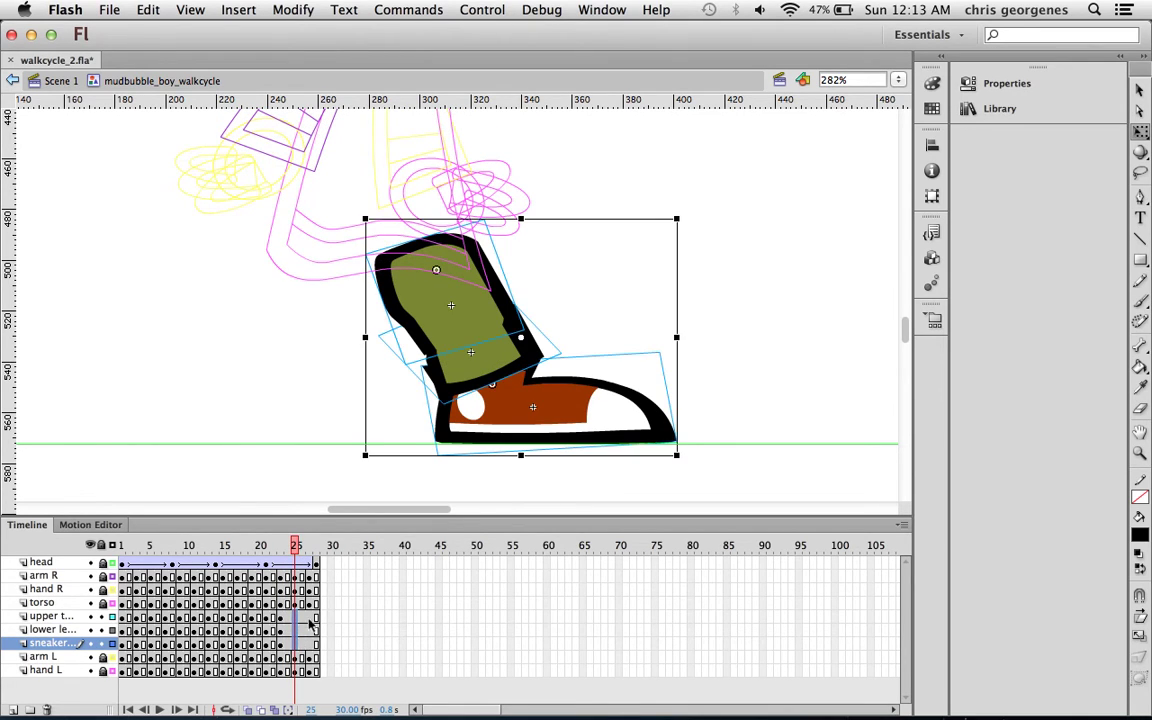
click(740, 375)
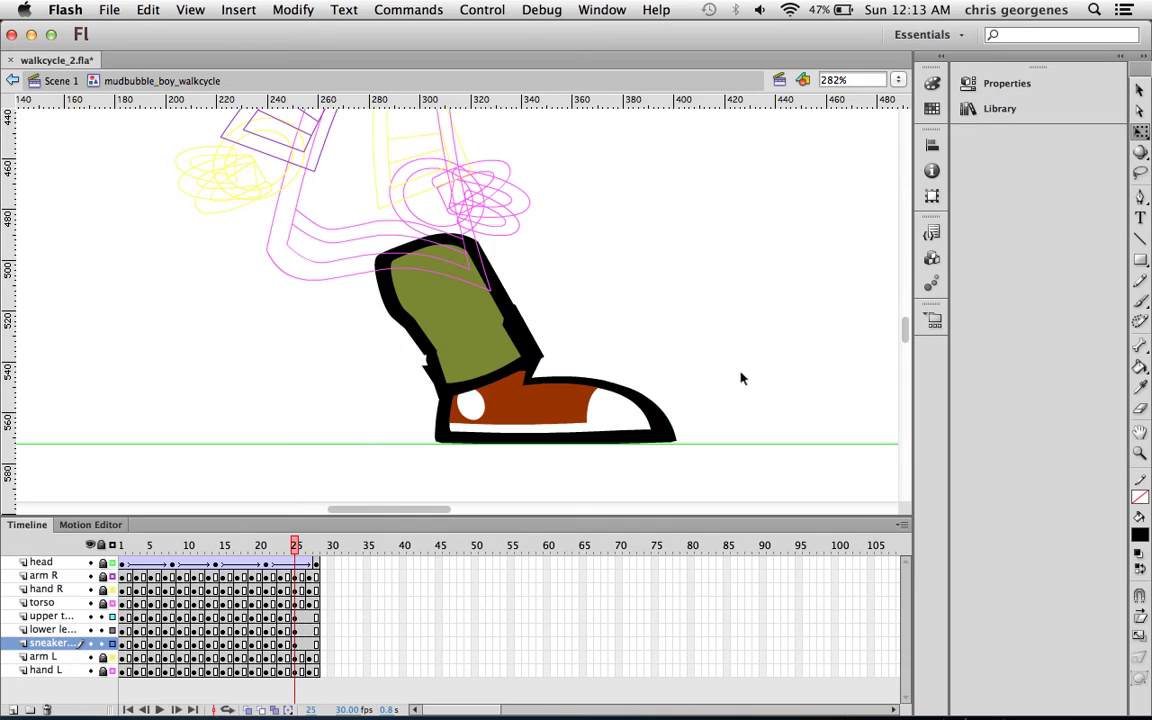
Slide the frame 25 sneaker backward along the ground guide.
click(642, 429)
key(shift+Left)
key(shift+Left)
key(shift+Left)
key(Left)
key(Left)
key(Left)
key(Left)
key(Left)
key(Left)
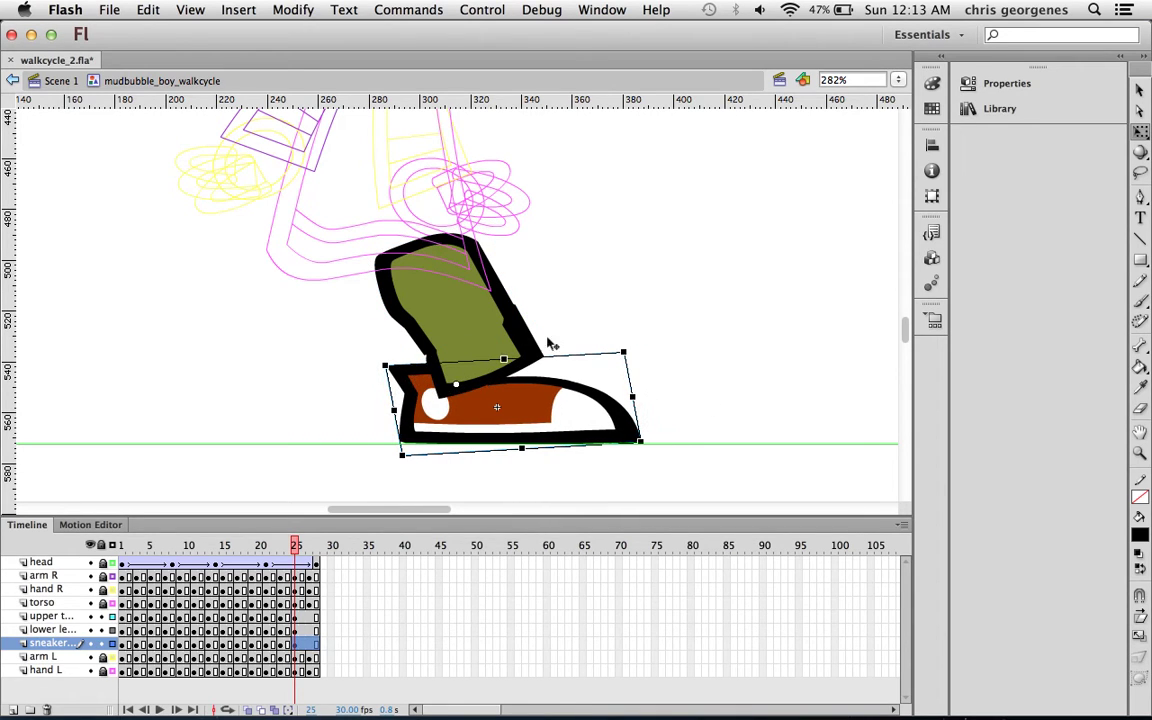
Rotate the frame 25 upper and lower leg together around the upper leg's pivot until nearly upright above the sneaker.
click(495, 333)
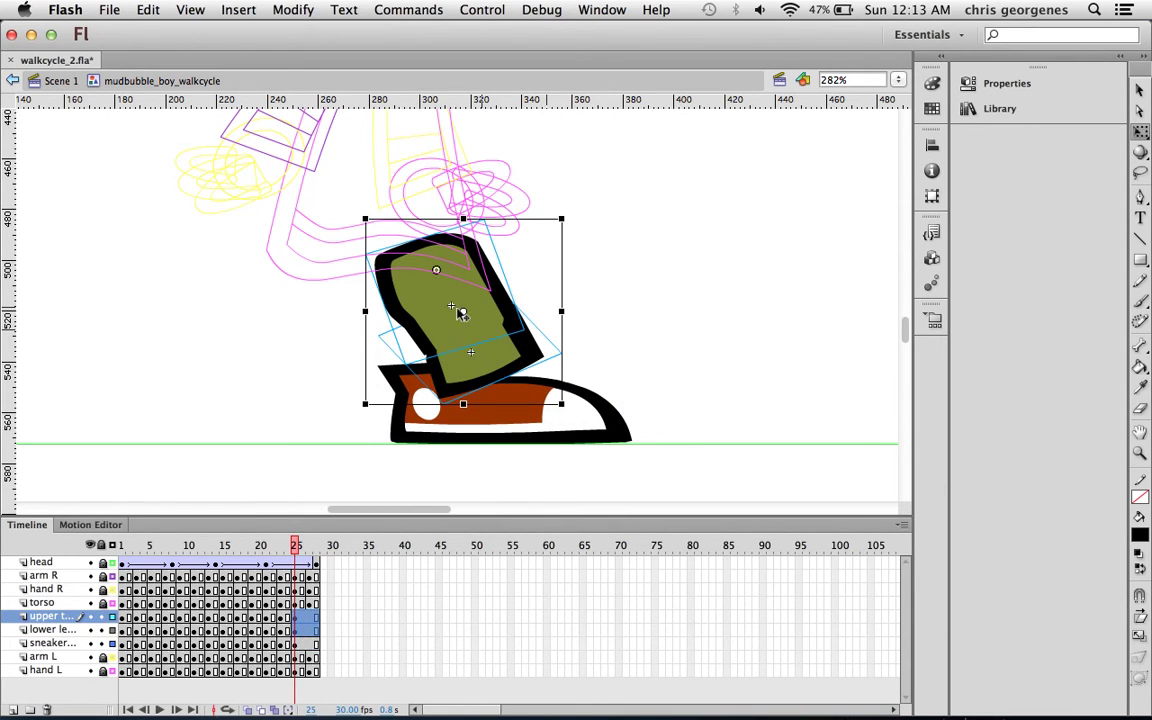
drag(461, 311, 437, 261)
drag(571, 216, 580, 256)
click(607, 285)
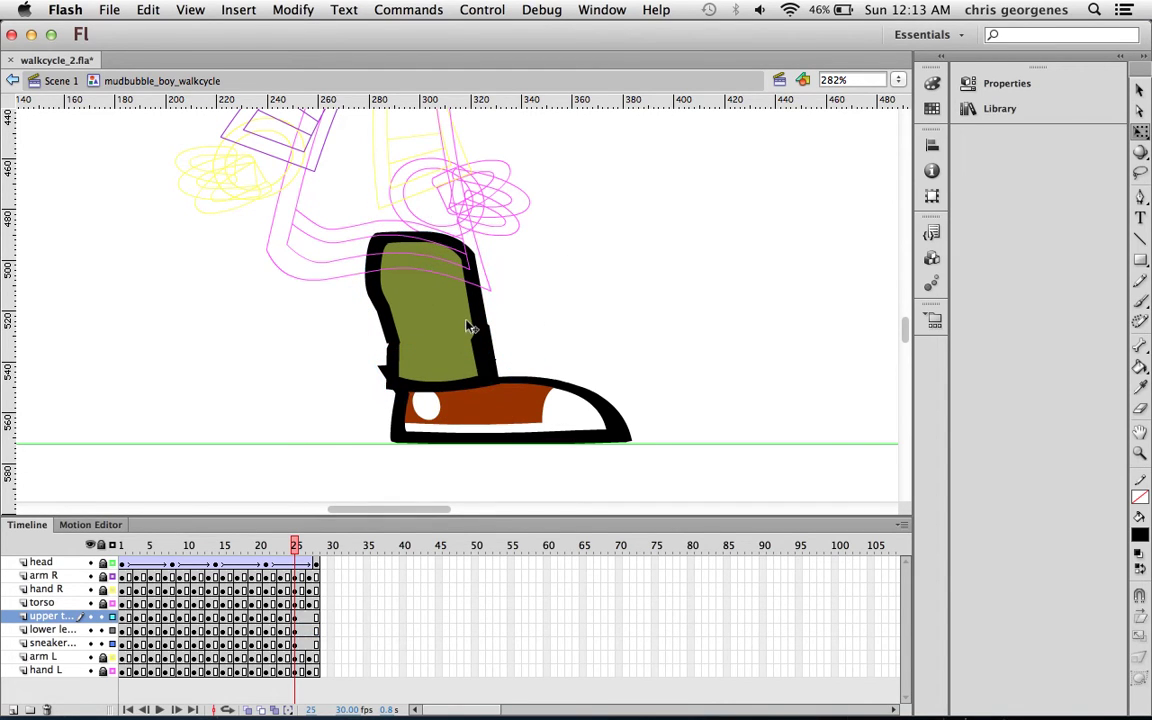
Rotate the frame 25 upper leg slightly forward, straighten the lower leg, and nudge it forward to line up beneath.
click(440, 336)
drag(505, 341, 498, 383)
click(514, 350)
click(481, 382)
key(Right)
key(Right)
key(Right)
key(Right)
key(Right)
key(Right)
key(Right)
click(560, 390)
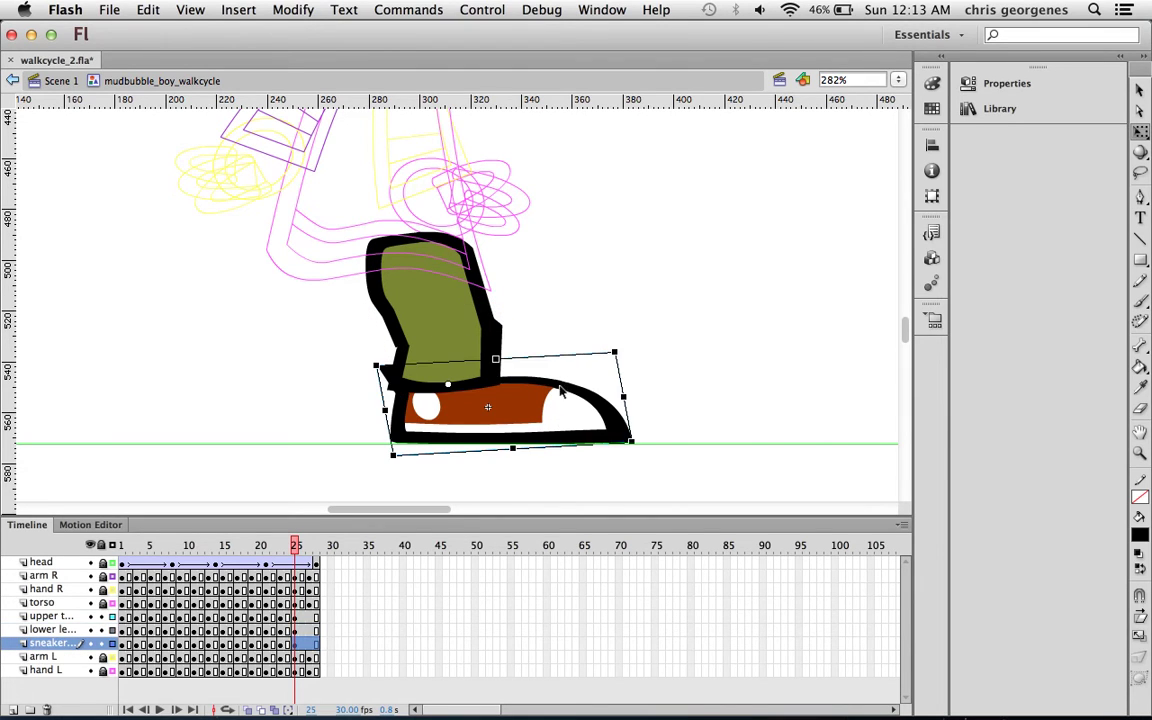
Skew the frame 25 sneaker slightly, and insert frame 27 keyframes on the upper leg, lower leg and sneaker layers.
mouse_move(555, 358)
mouse_down()
mouse_move(563, 366)
mouse_move(558, 357)
mouse_up()
mouse_move(297, 546)
mouse_down()
mouse_move(281, 546)
mouse_move(310, 548)
mouse_up()
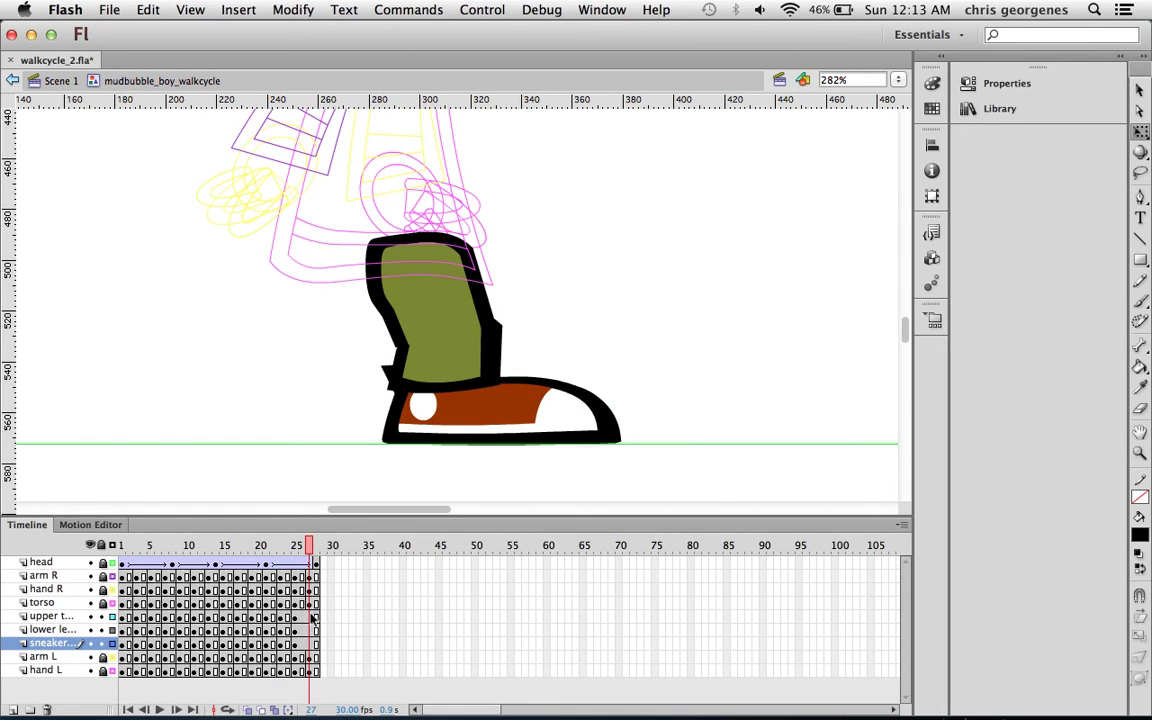
drag(311, 618, 310, 645)
key(F6)
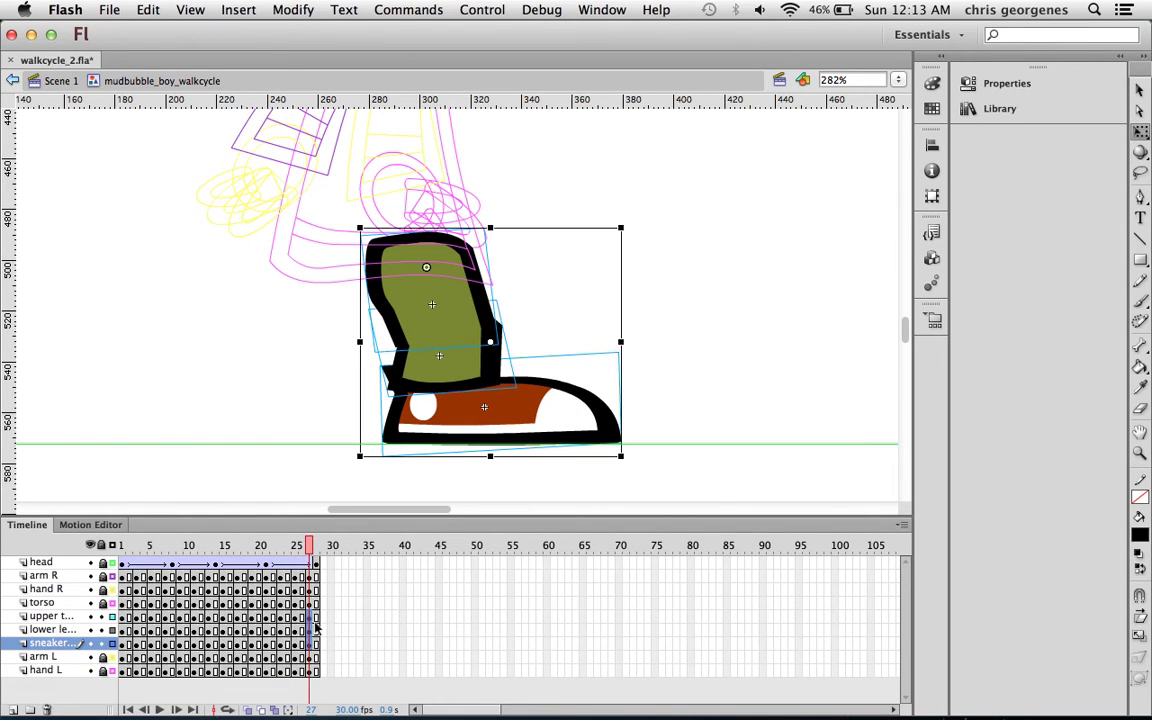
Compare frame 27 with frames 25 and 1, and shift the whole frame 27 leg backward along the ground guide.
drag(297, 621, 297, 640)
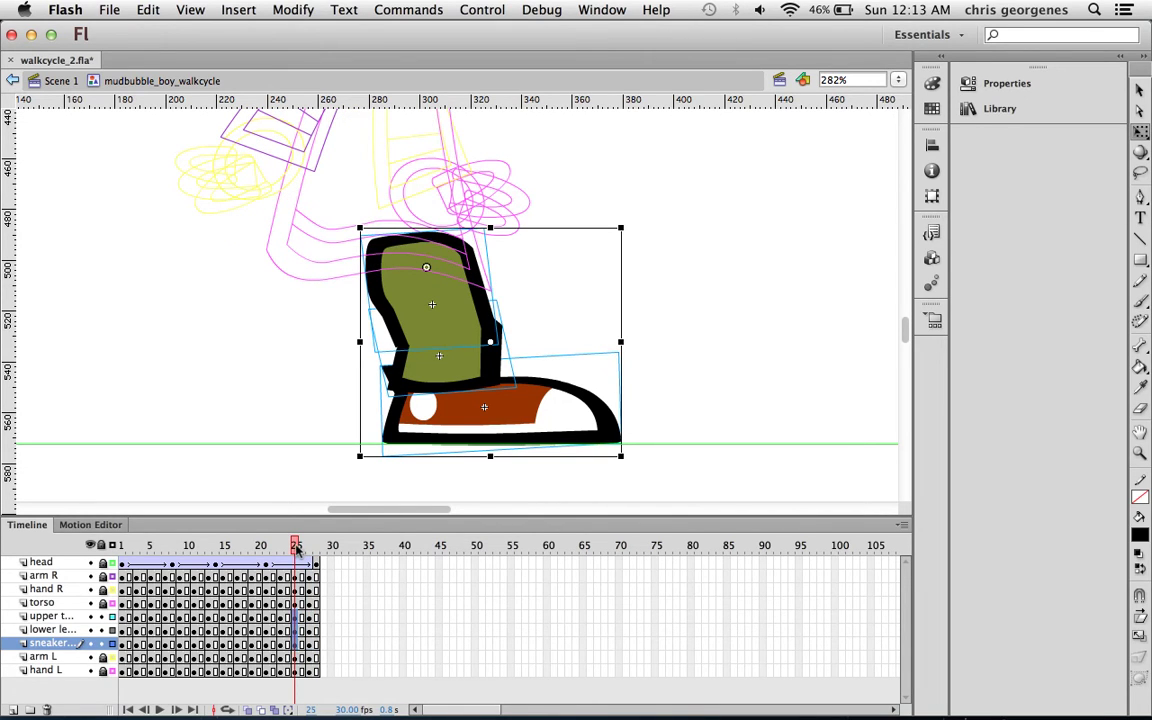
drag(309, 618, 306, 643)
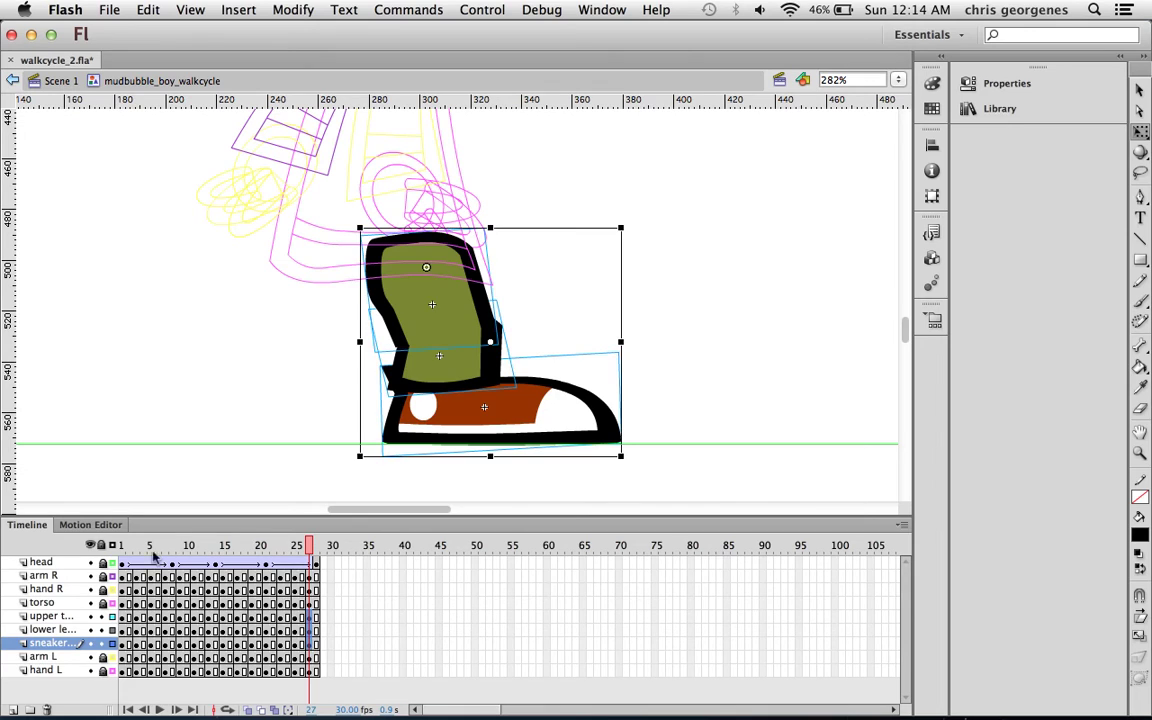
click(121, 549)
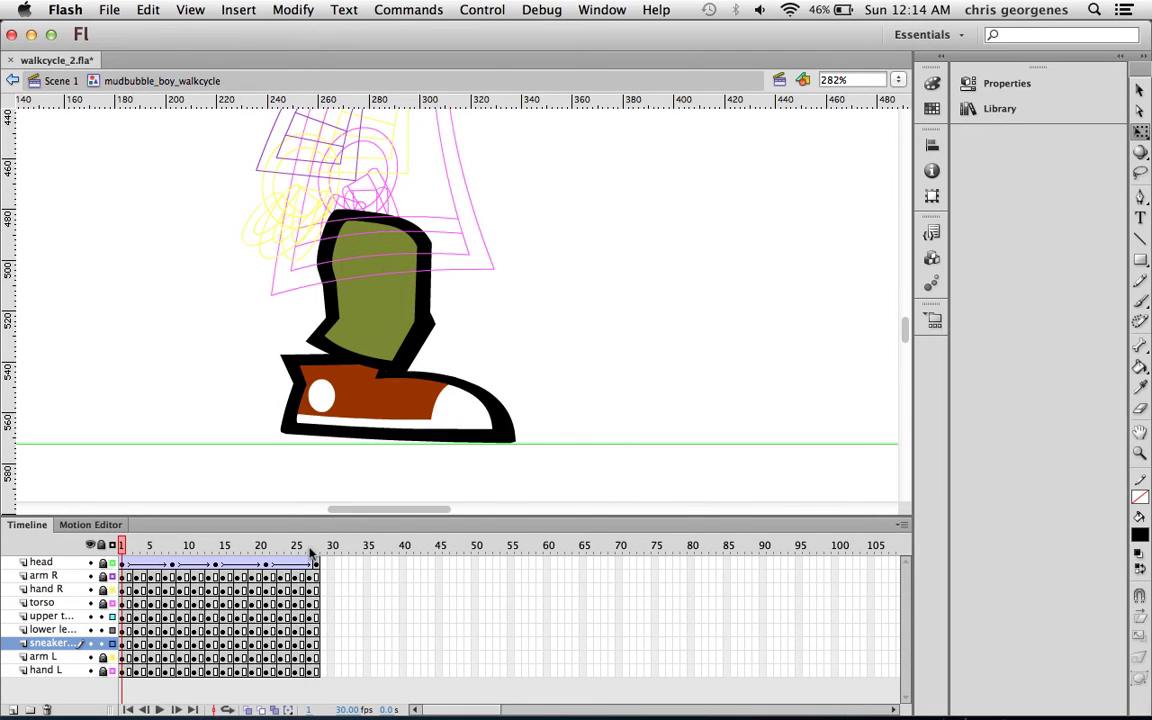
click(315, 595)
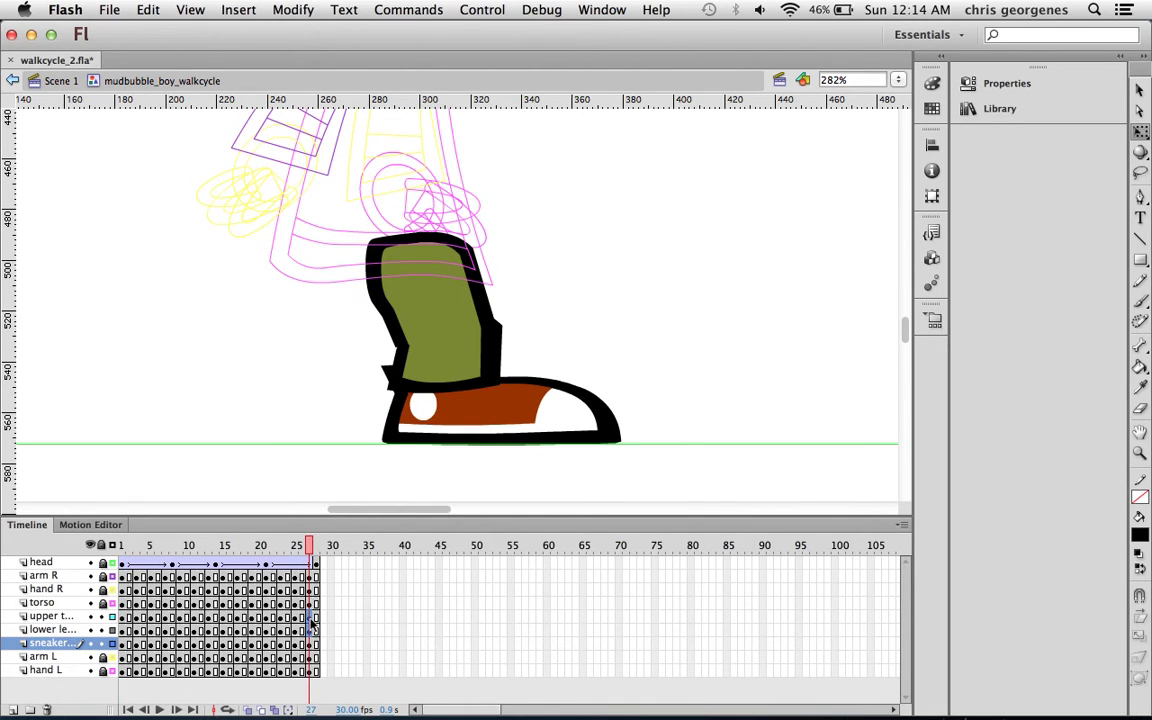
drag(313, 622, 314, 645)
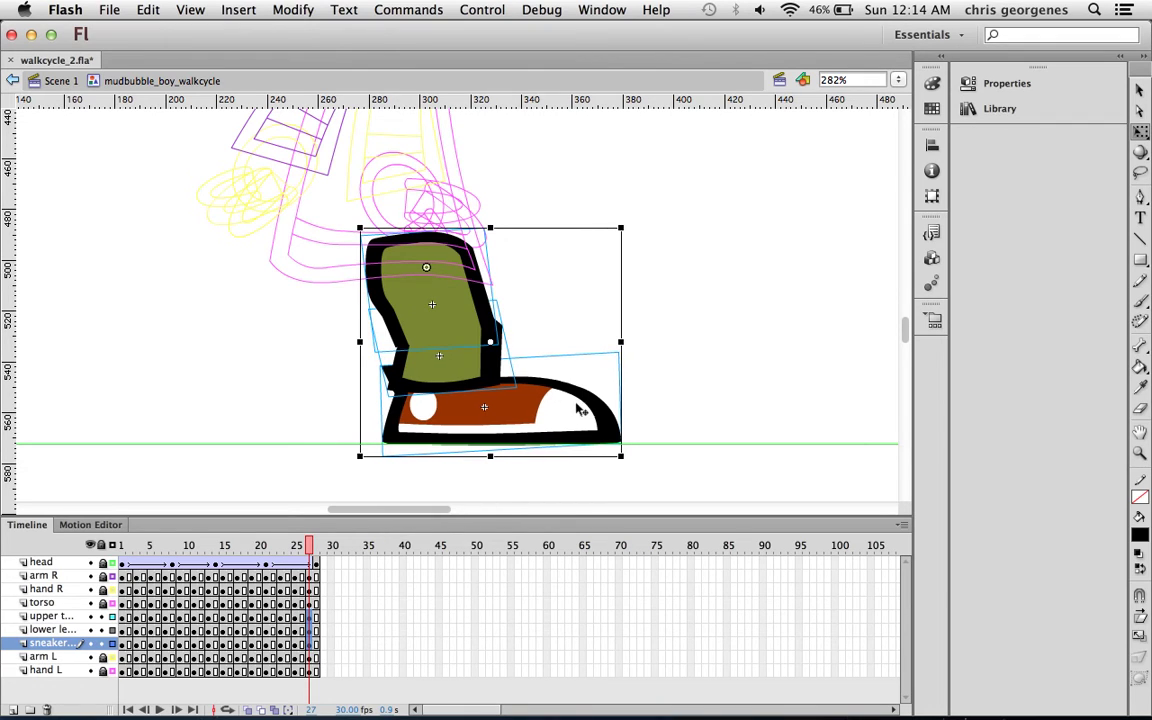
key(shift+Left)
key(shift+Left)
key(shift+Left)
click(637, 383)
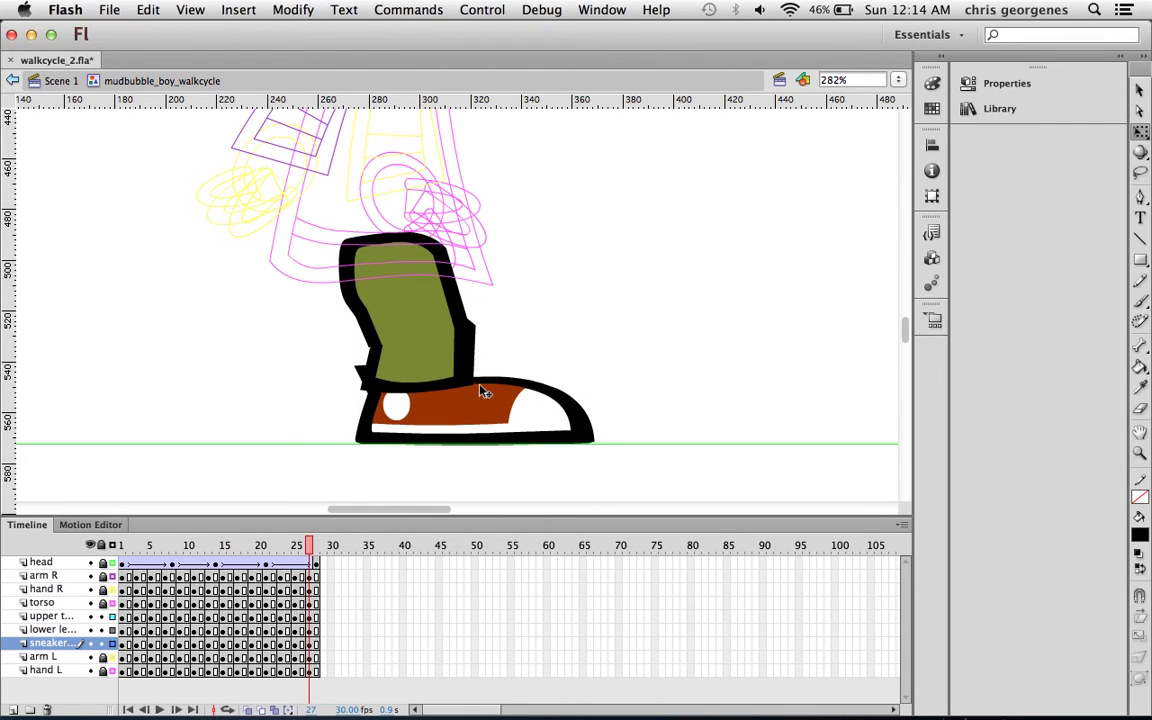
Nudge the frame 27 sneaker slightly backward, and shift and skew the upper and lower leg together to line up above it.
click(483, 414)
key(shift+Left)
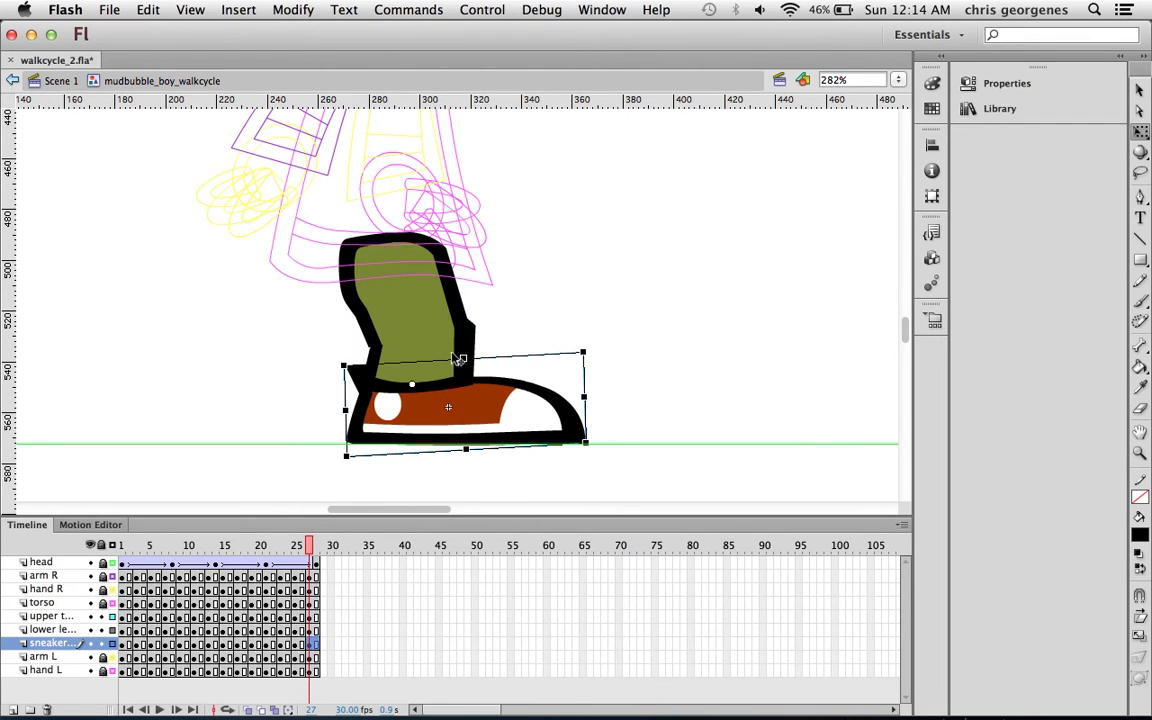
click(463, 308)
key(shift+Right)
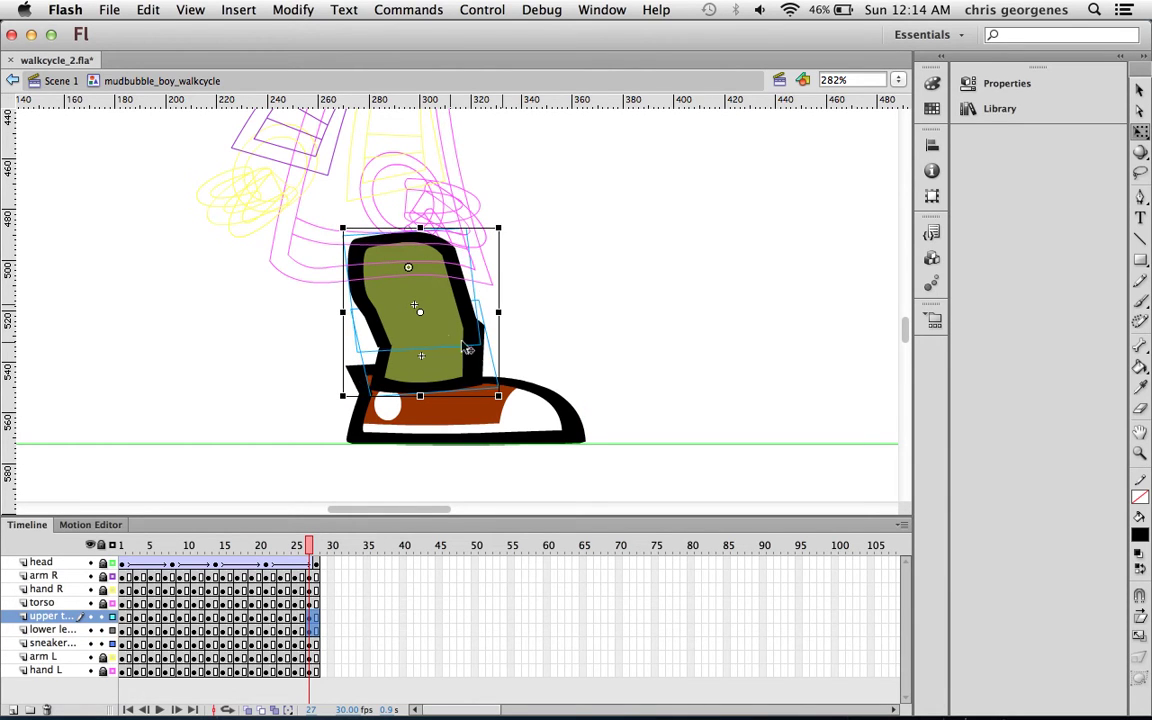
drag(454, 397, 437, 397)
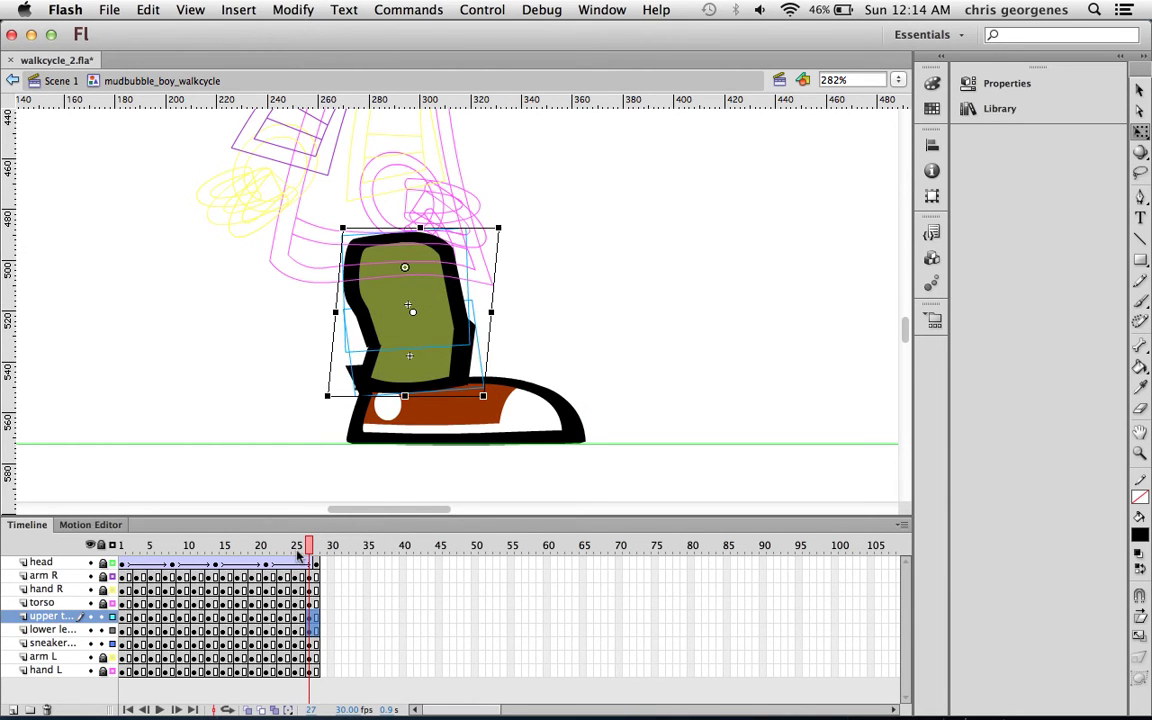
Play back the walk cycle to check the near leg's motion.
key(Return)
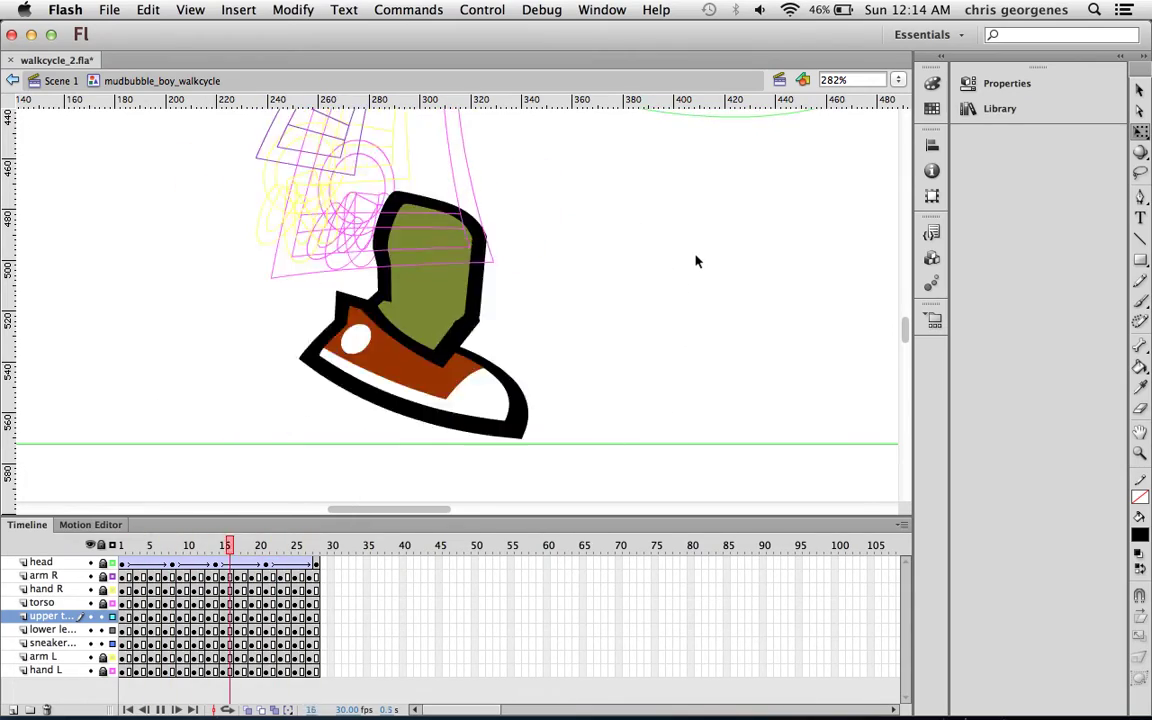
key(Return)
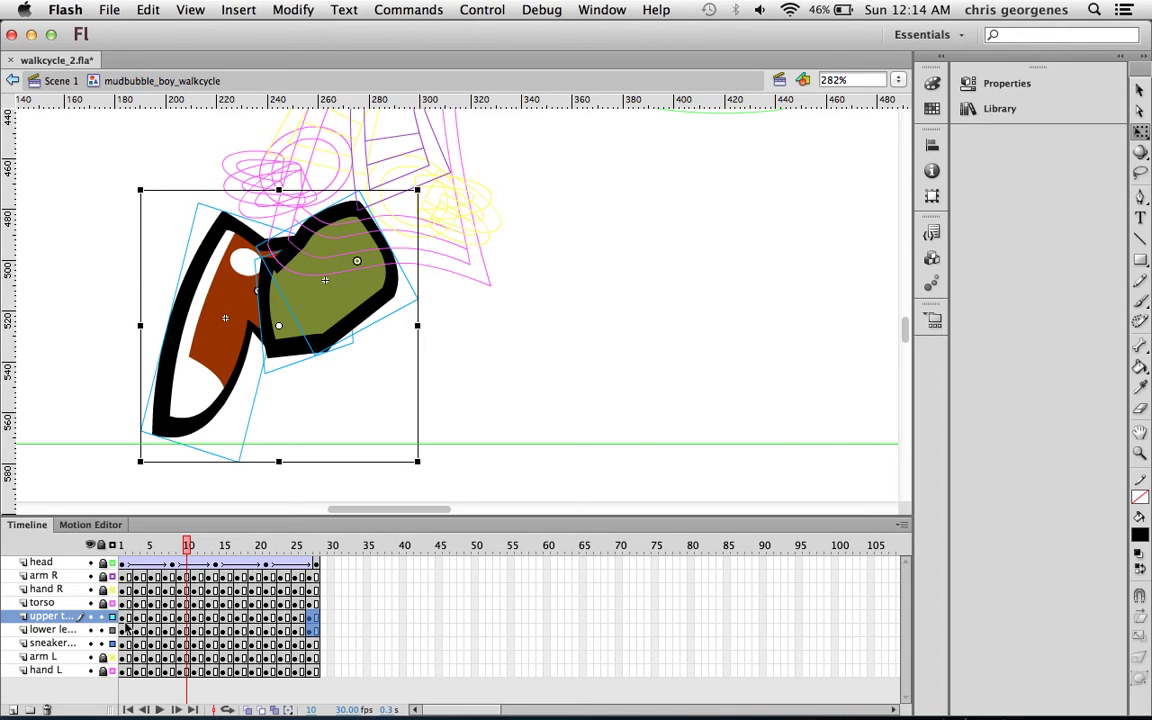
Copy frames 1 to 28 of the upper leg, lower leg and sneaker layers, and lock those layers and display them as outlines.
drag(123, 622, 326, 645)
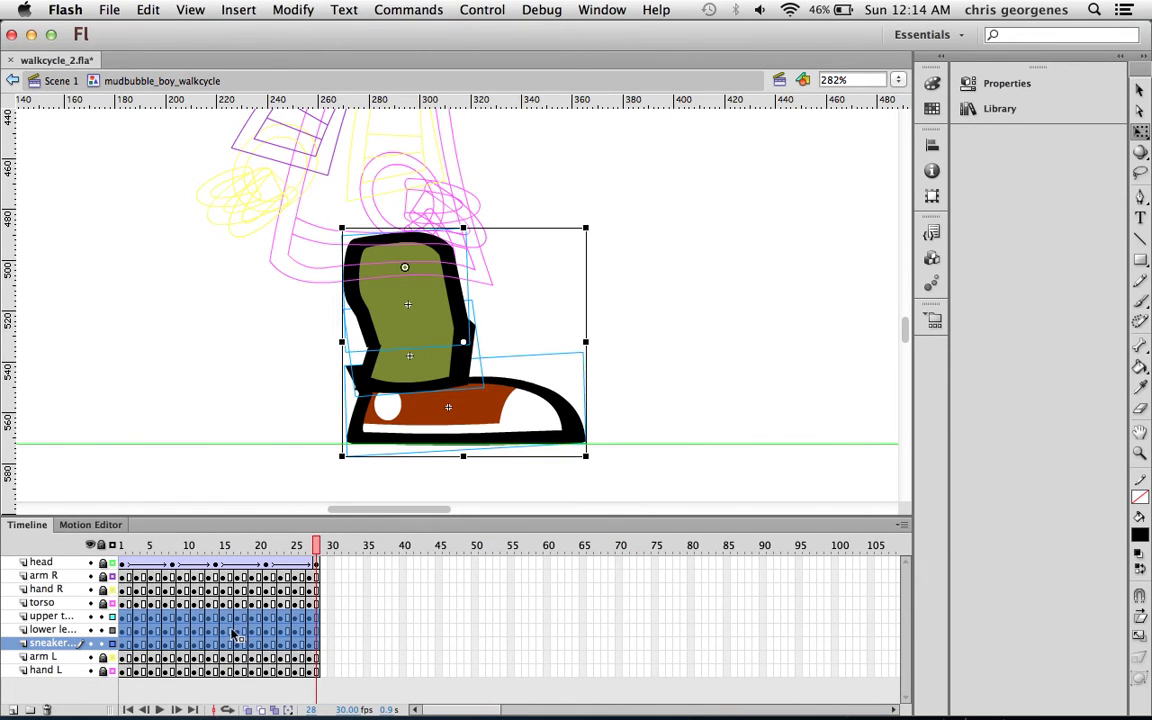
right_click(167, 633)
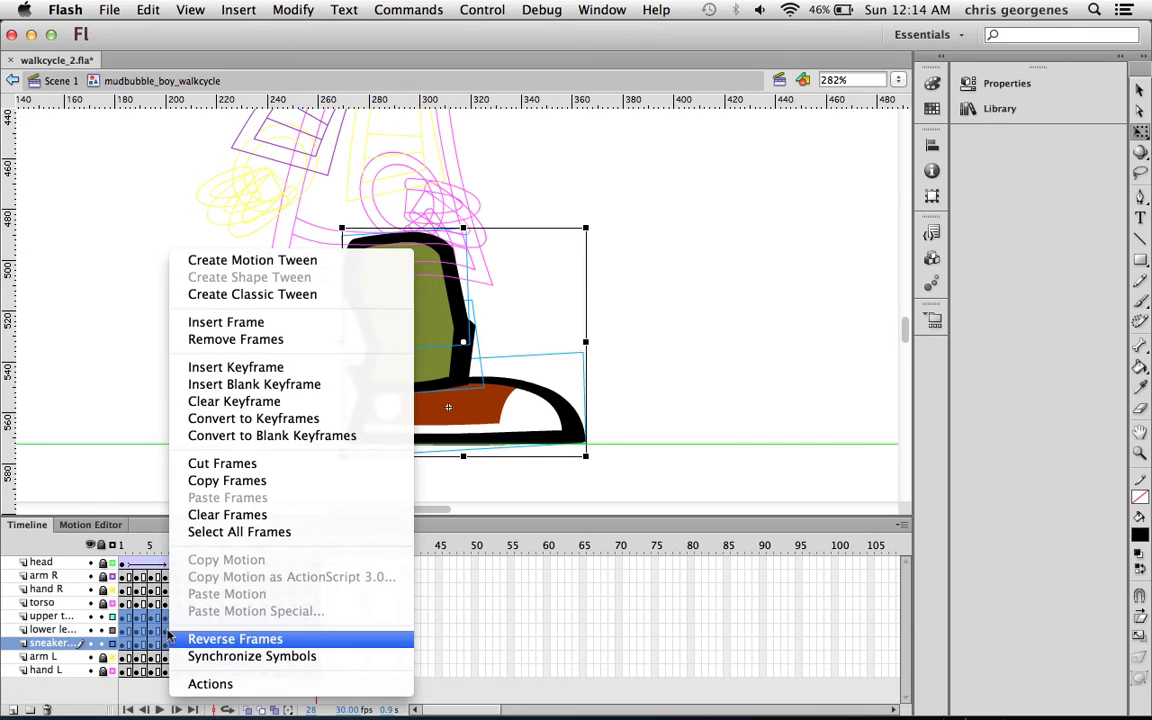
click(227, 480)
drag(102, 616, 114, 645)
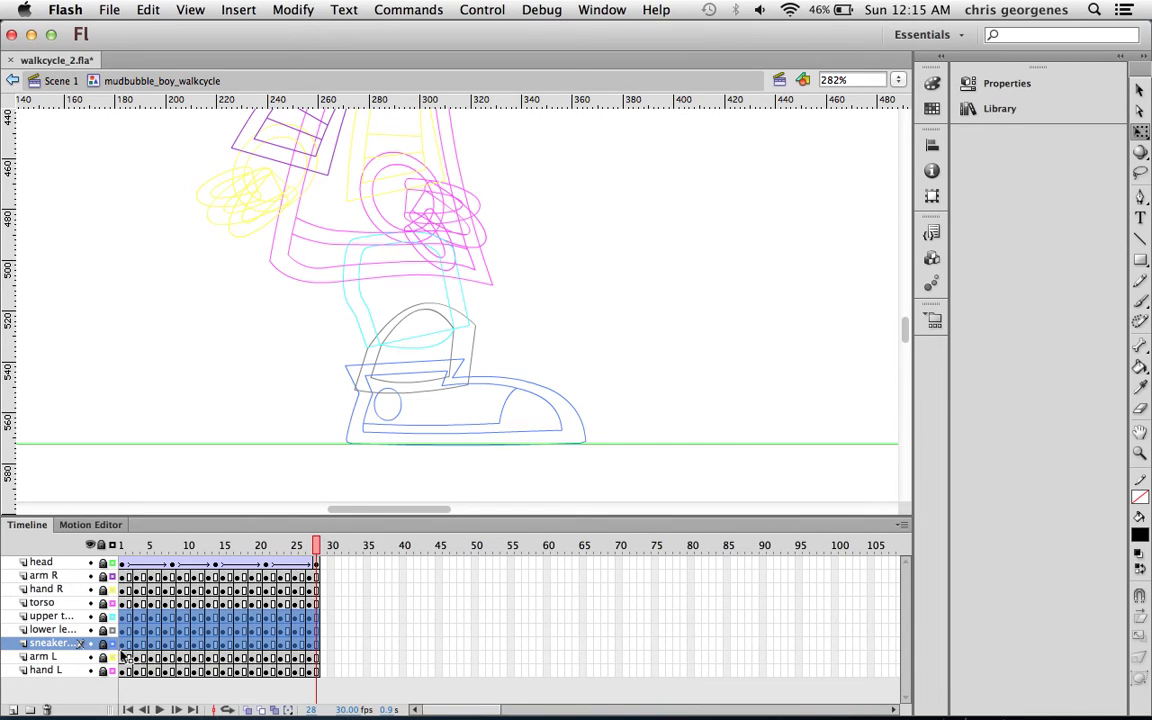
Add a new layer above arm L and paste the copied leg frames over its frames 1 to 28.
click(50, 657)
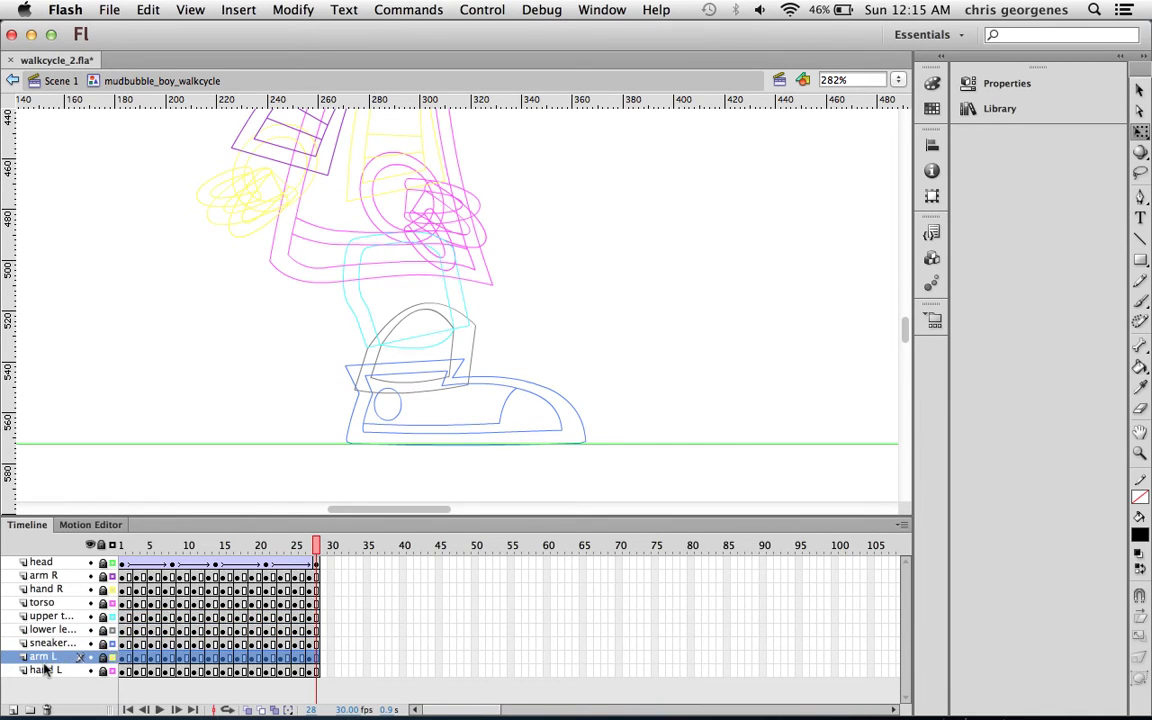
click(13, 709)
drag(149, 518, 155, 466)
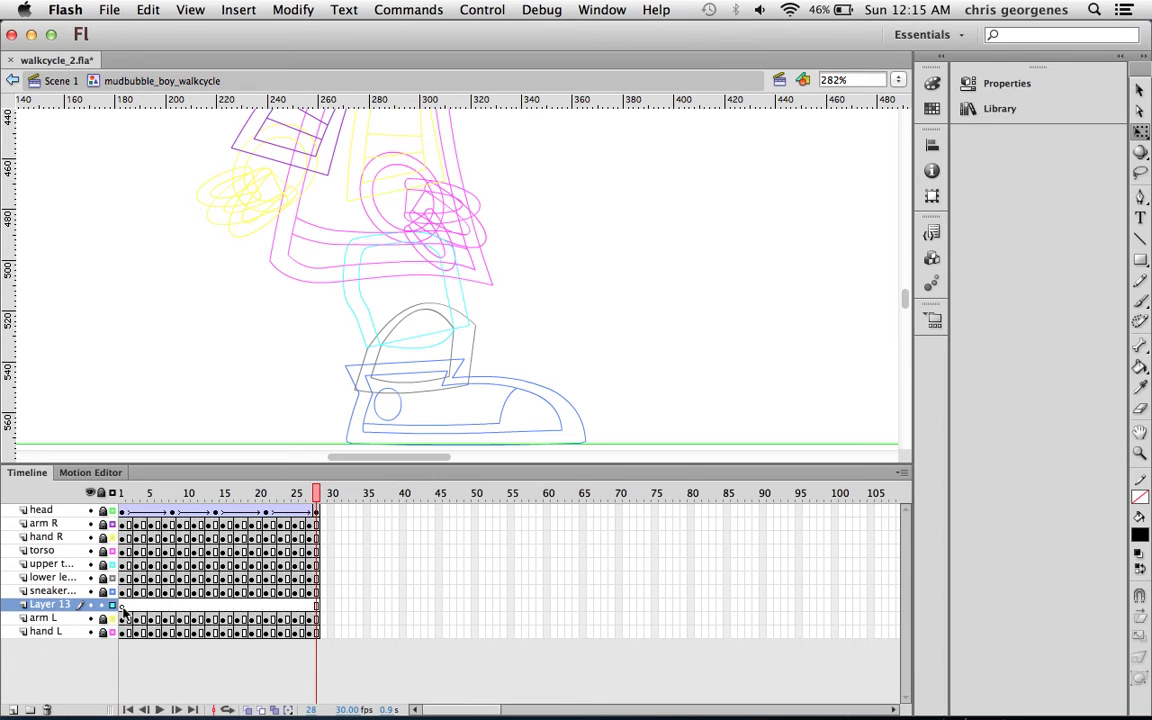
drag(122, 610, 316, 607)
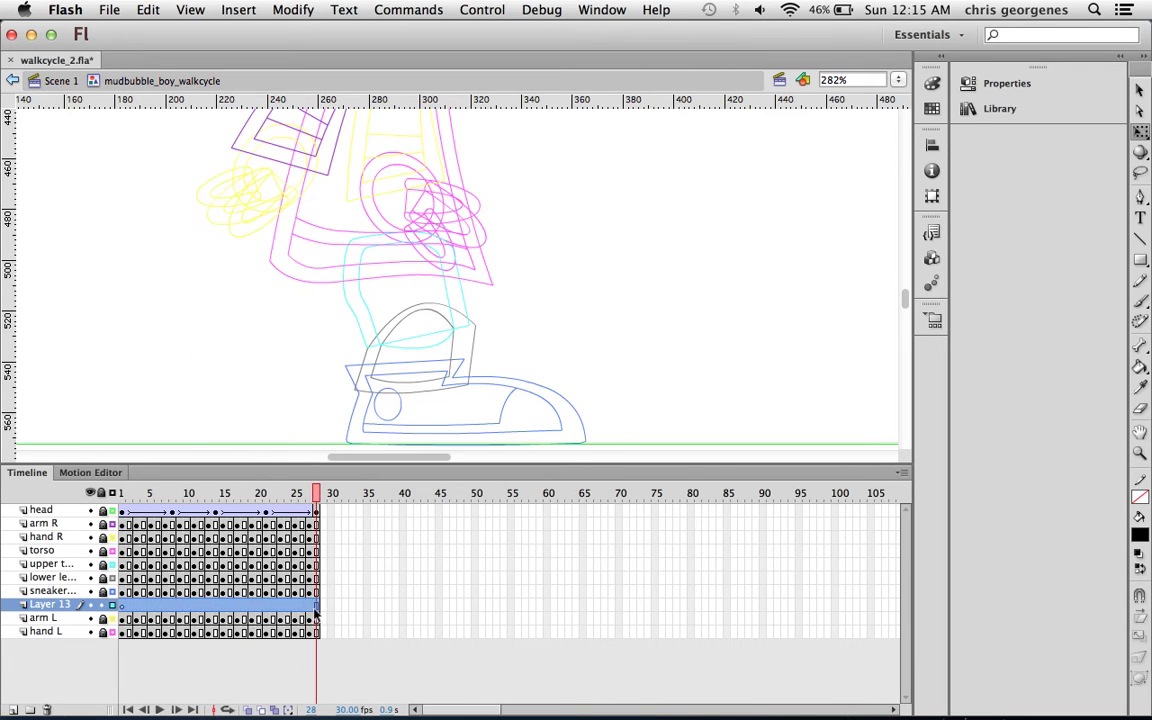
right_click(138, 610)
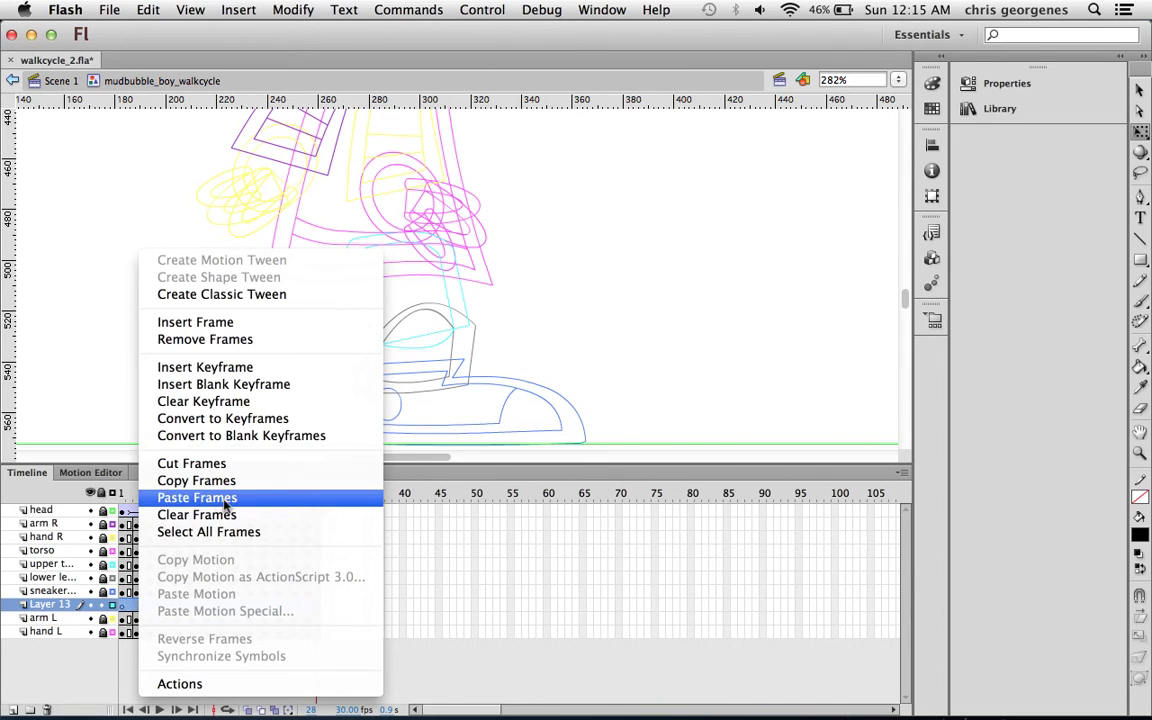
click(255, 498)
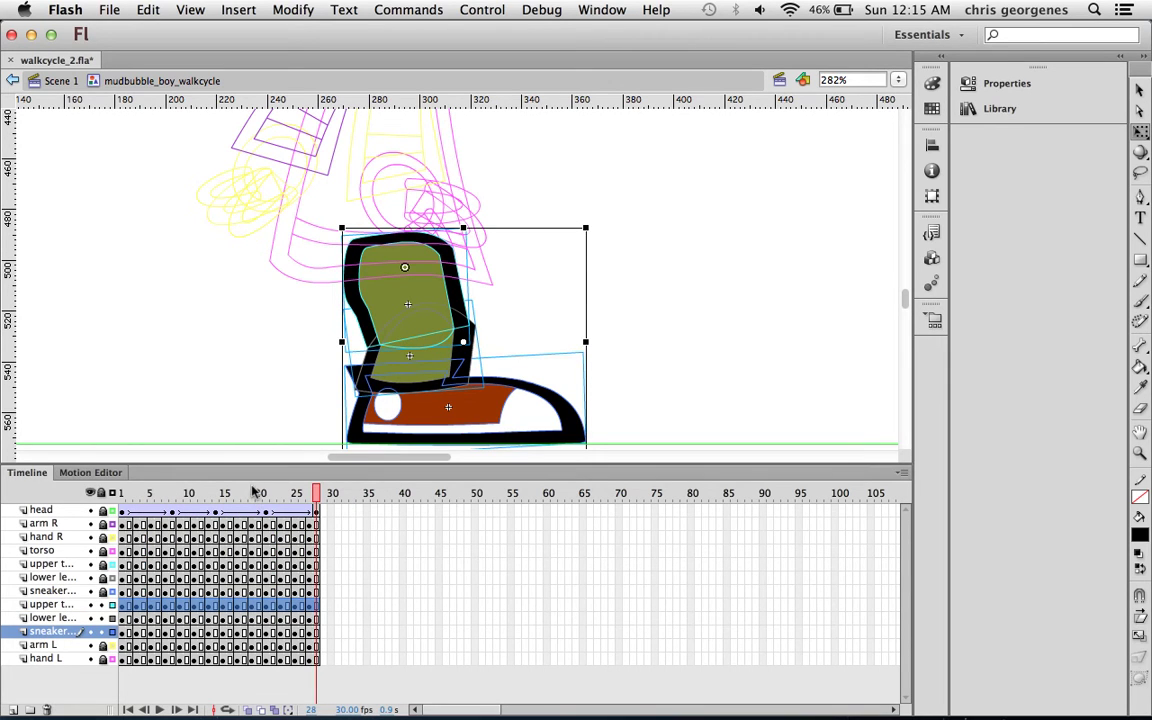
Move frames 1 to 14 of the three pasted leg layers to the end of the cycle, starting at frame 29.
drag(255, 492, 317, 533)
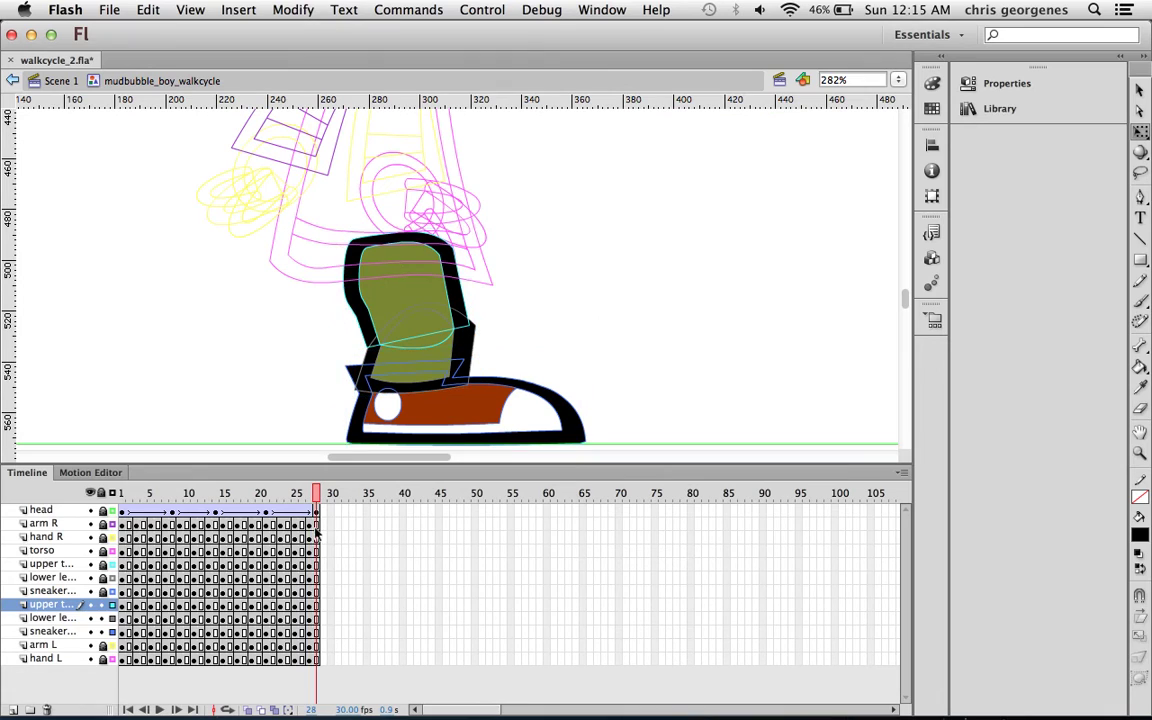
click(122, 606)
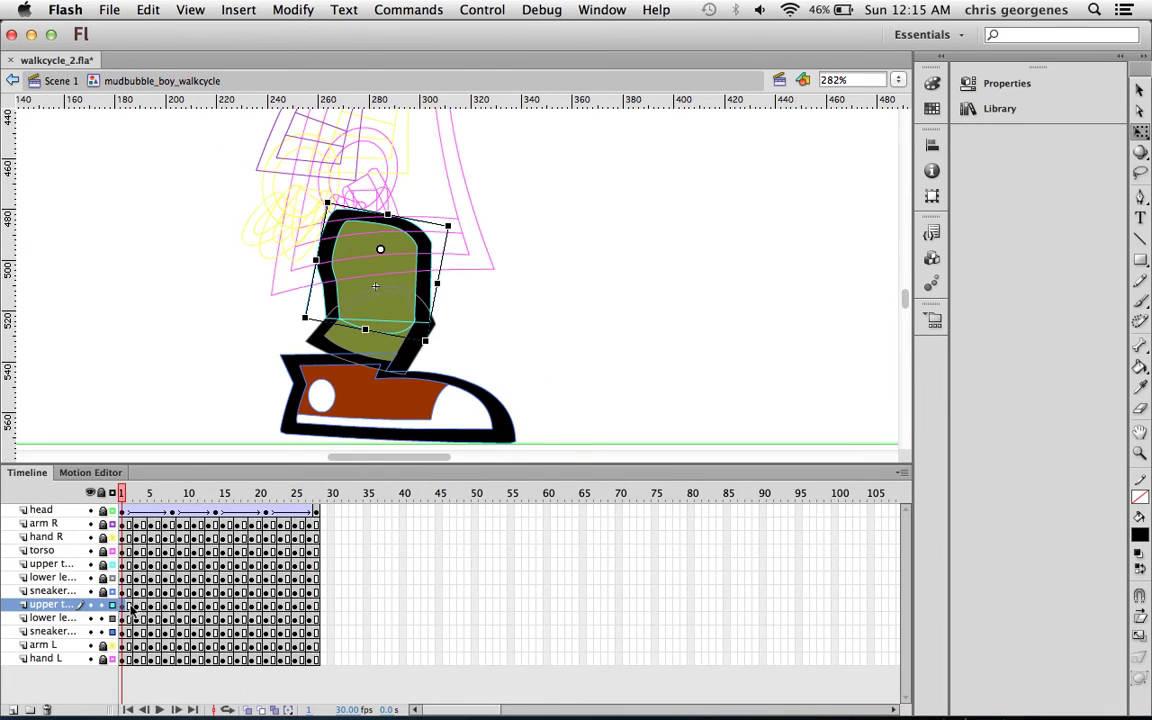
click(122, 497)
drag(127, 614, 214, 630)
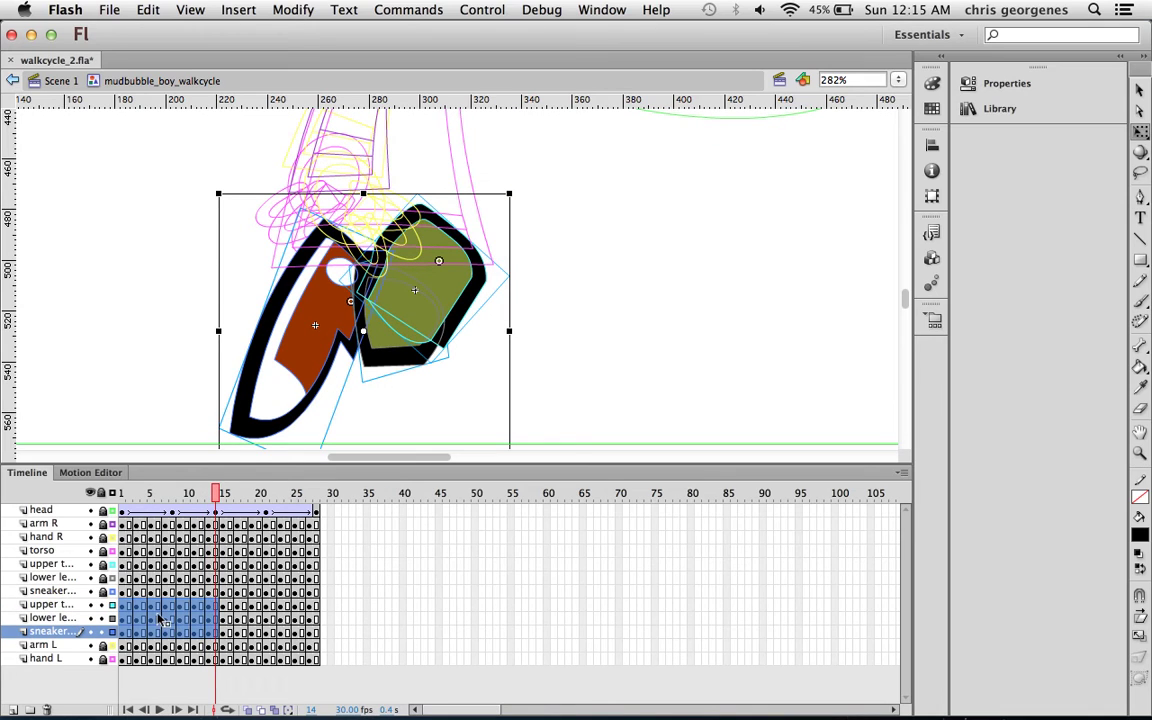
drag(156, 622, 355, 625)
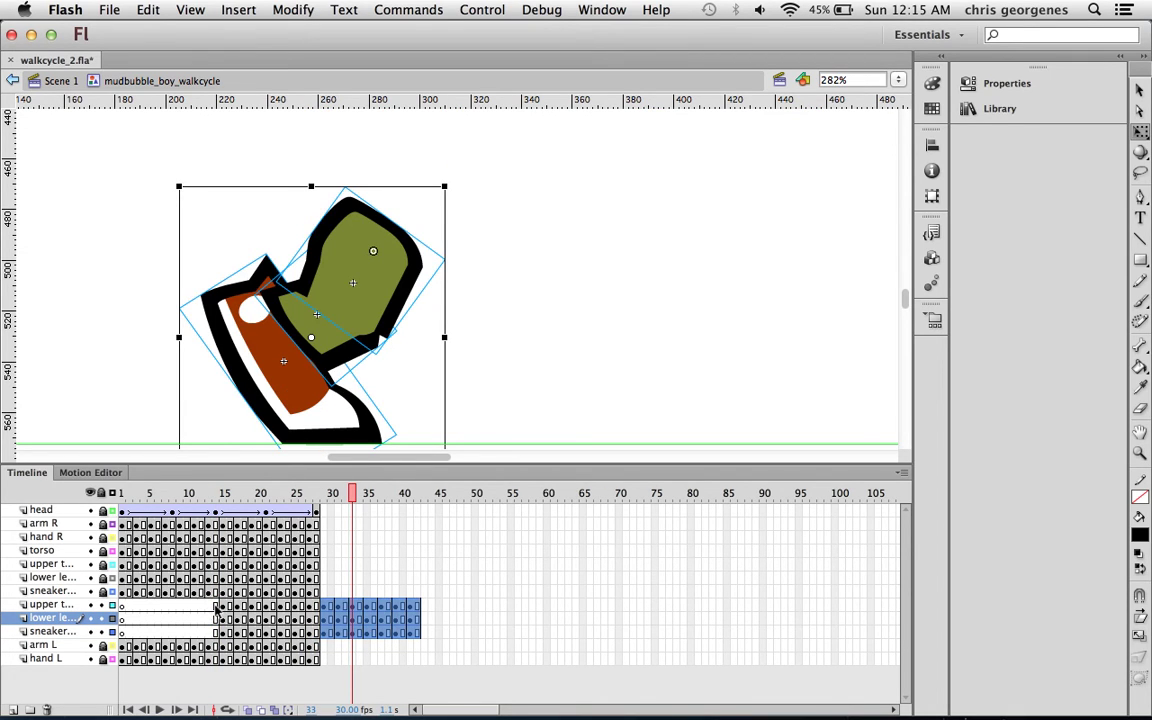
Remove the empty frames 1 to 14 from the three pasted leg layers.
drag(215, 608, 121, 631)
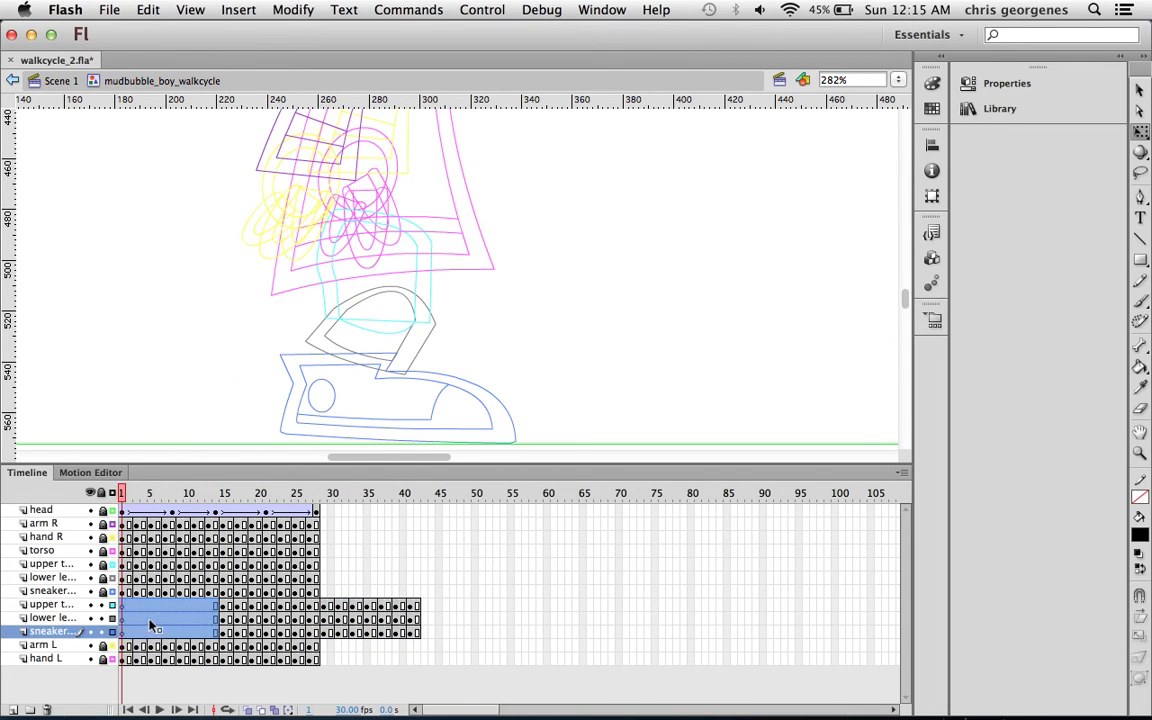
right_click(153, 626)
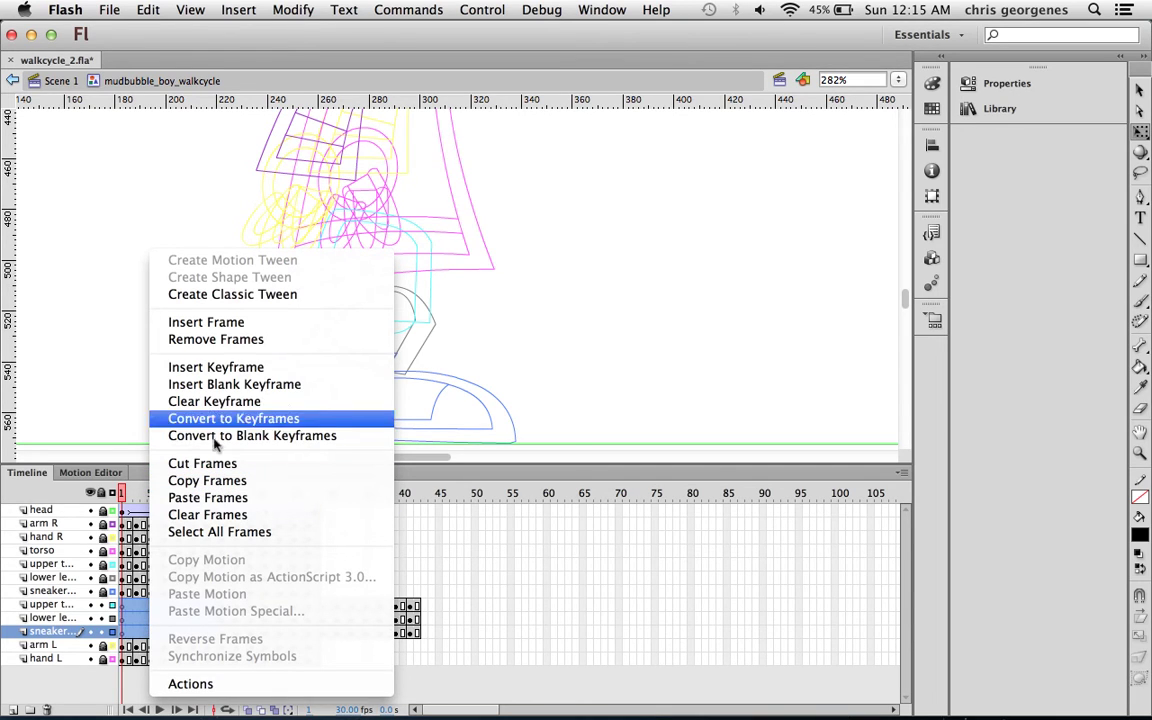
click(216, 340)
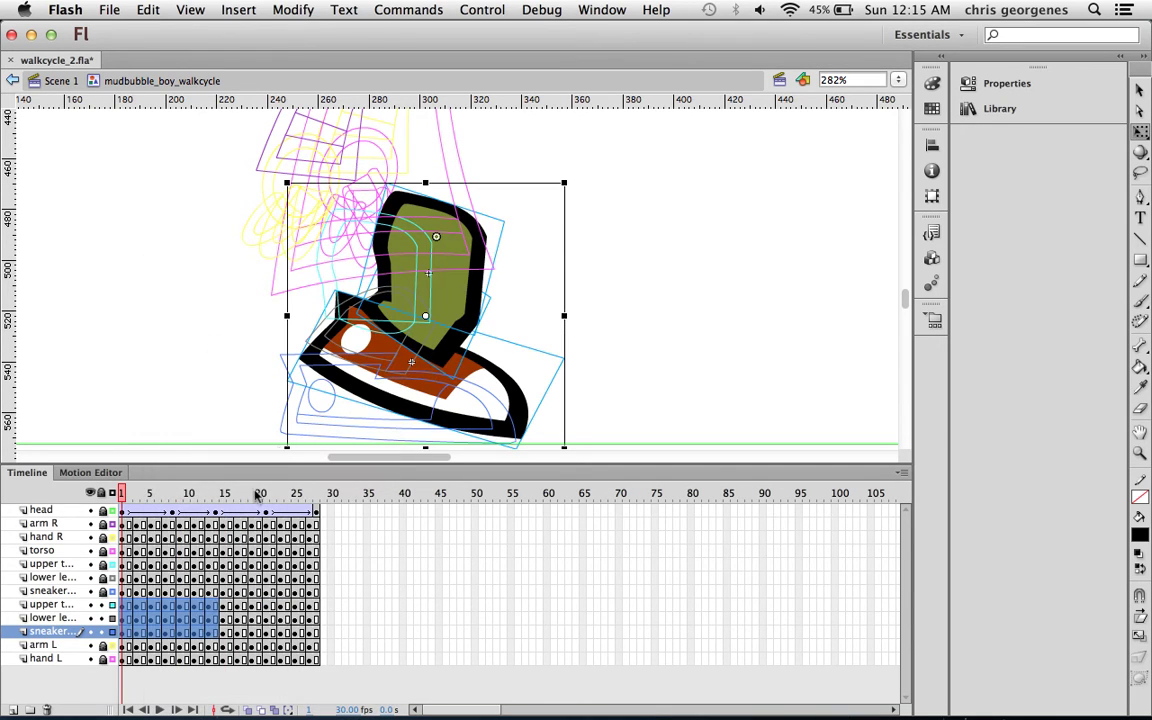
Scrub and play the cycle to check the far leg's offset against the outlined near leg.
drag(124, 497, 316, 505)
key(Return)
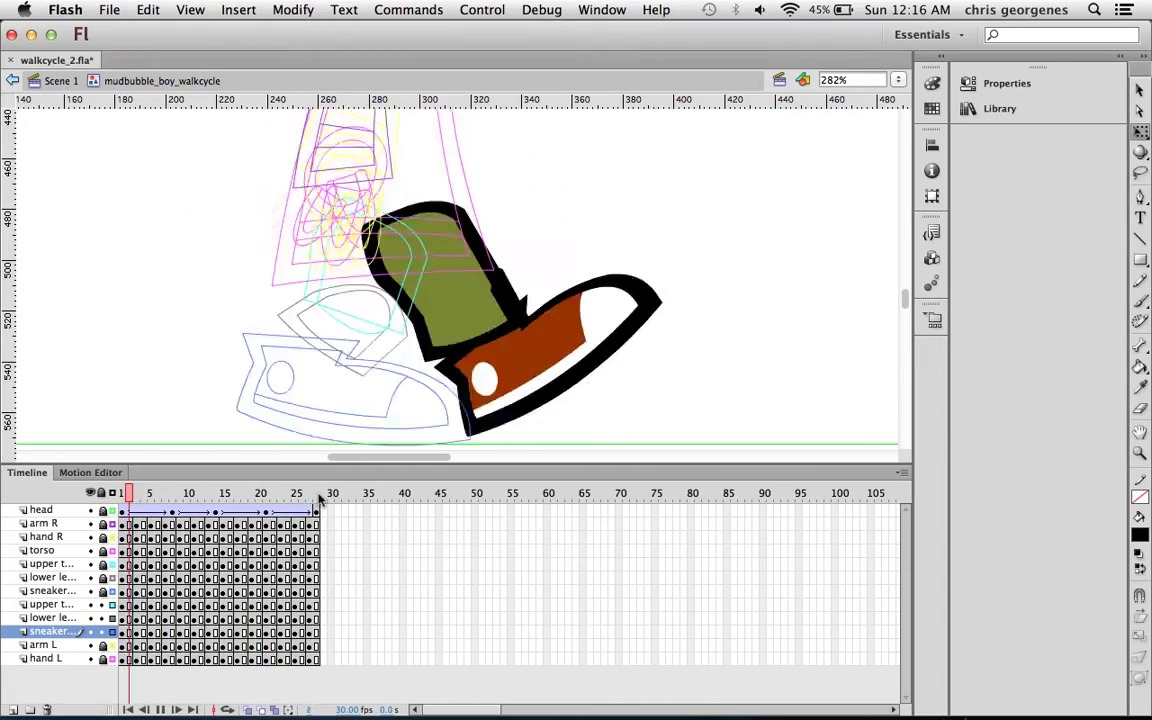
key(Return)
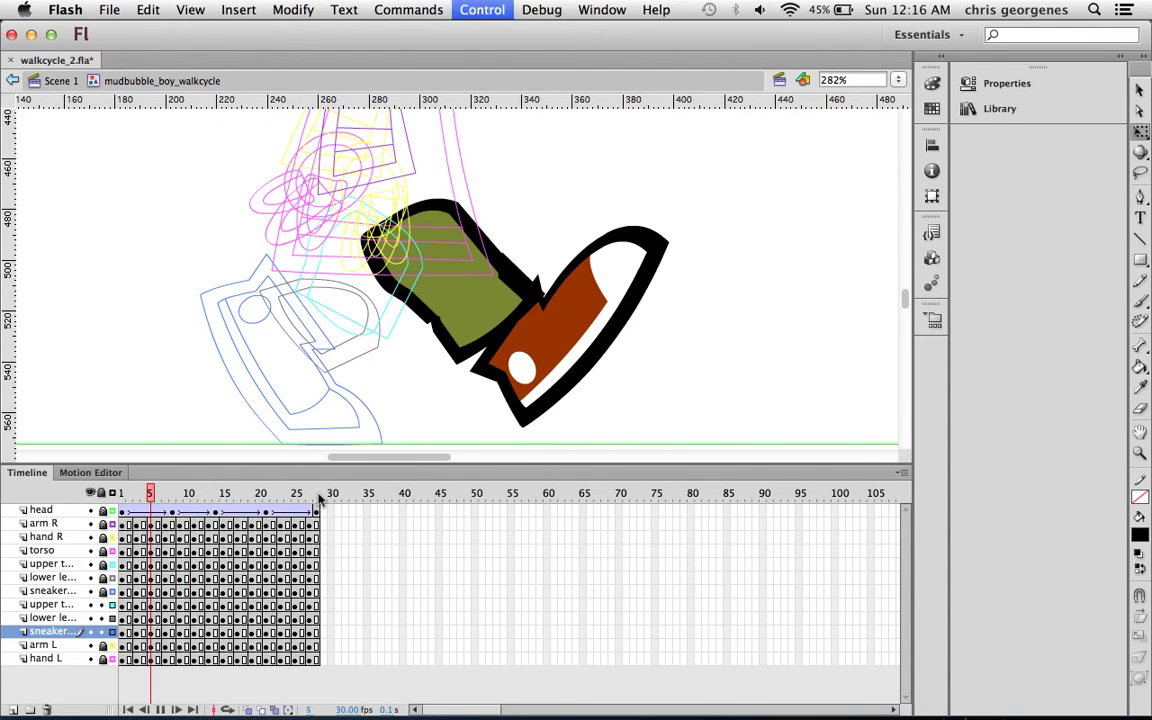
Display all layers in full colour instead of outlines, and play the complete walk cycle from frame 1.
click(112, 494)
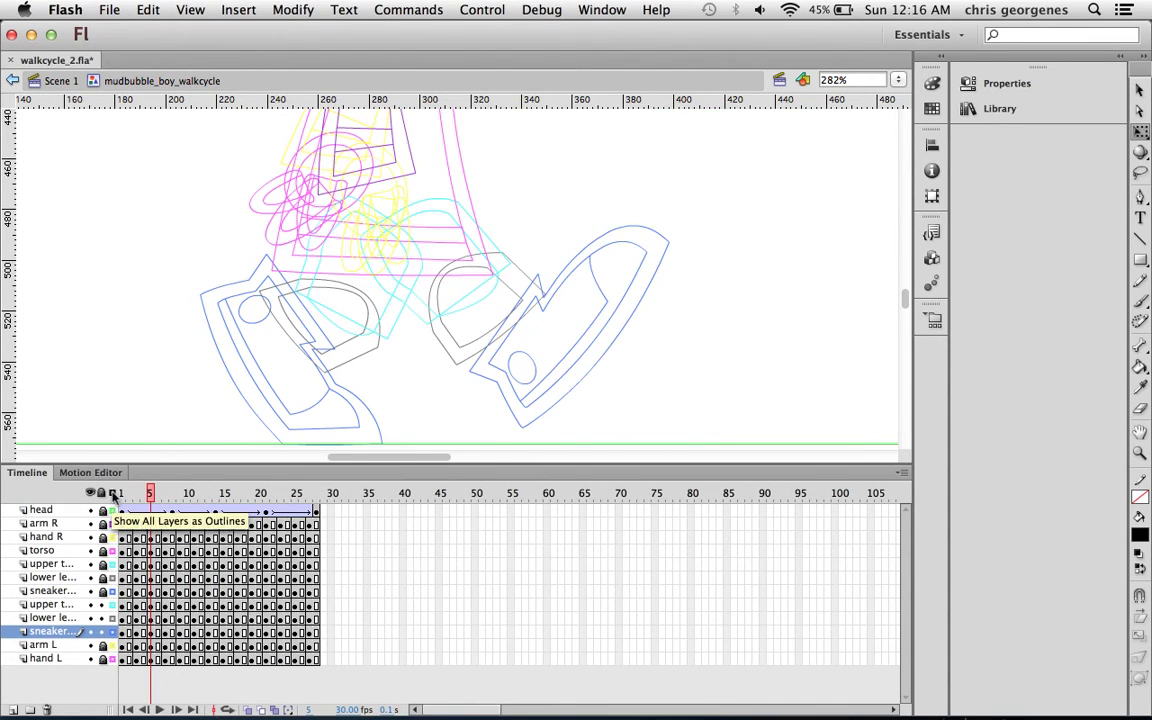
click(112, 494)
key(shift+comma)
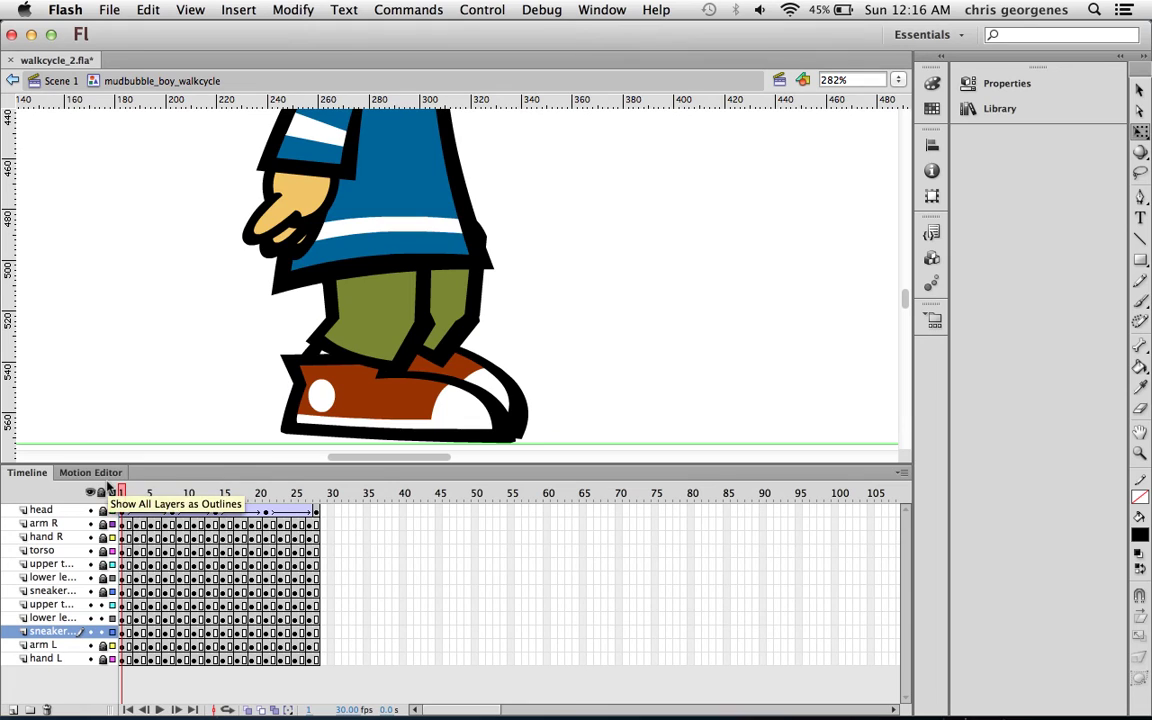
key(Return)
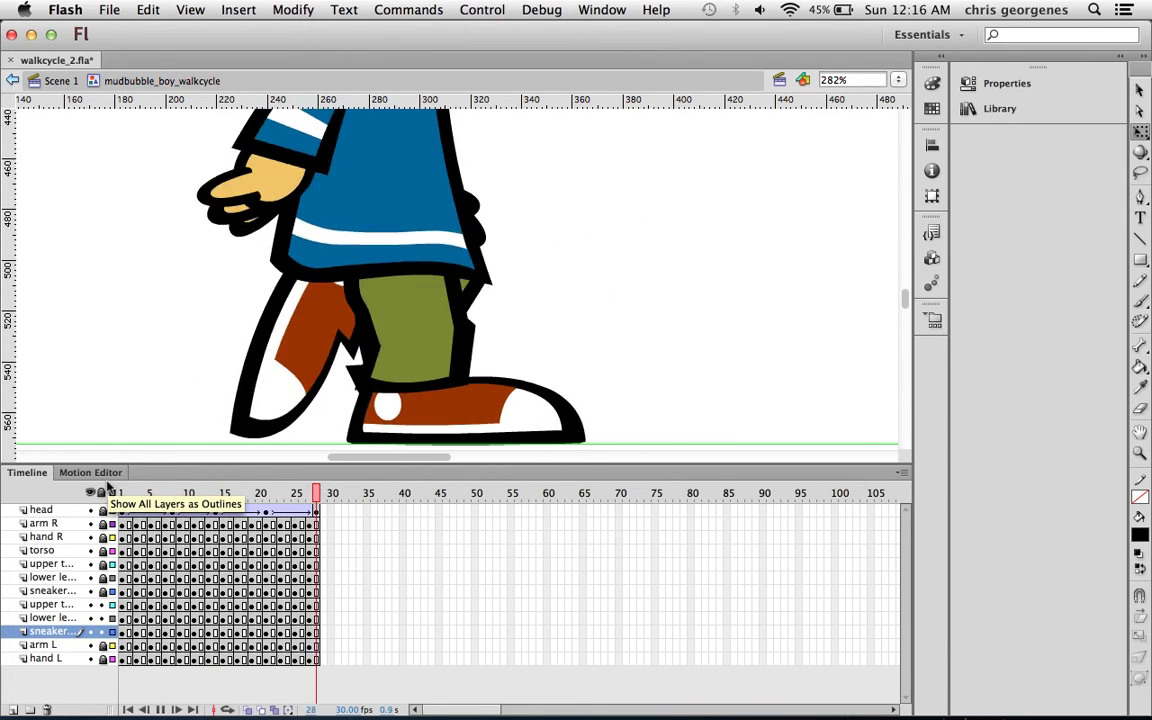
key(Return)
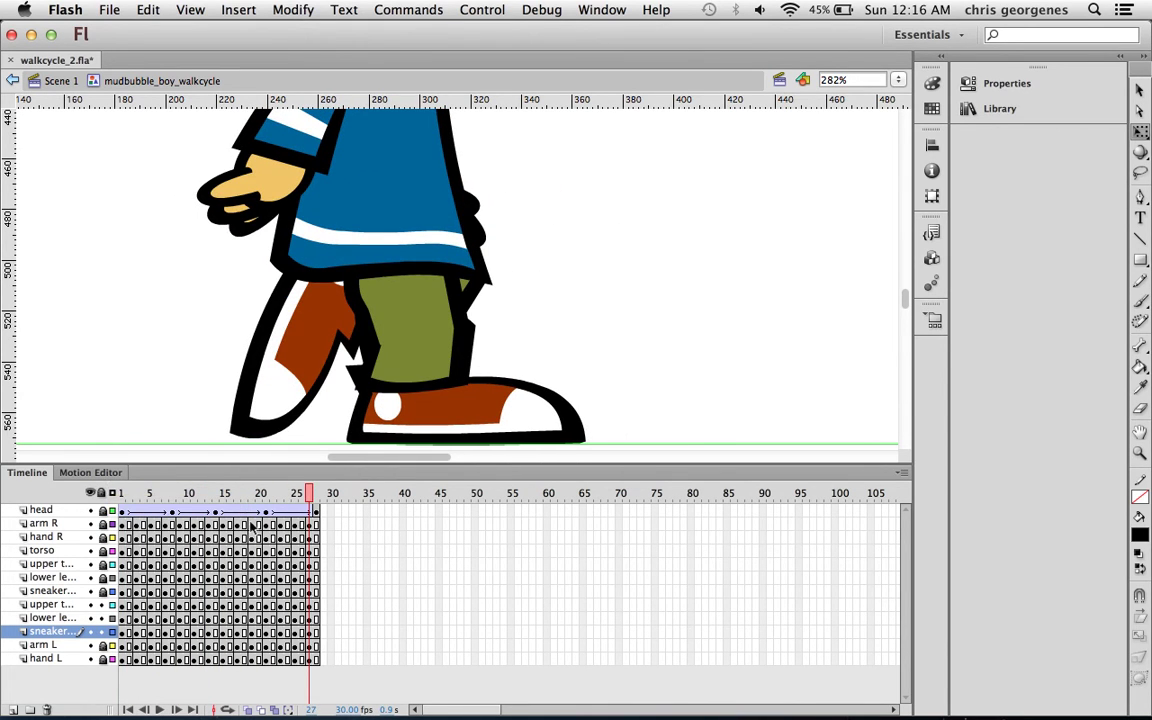
drag(110, 493, 117, 533)
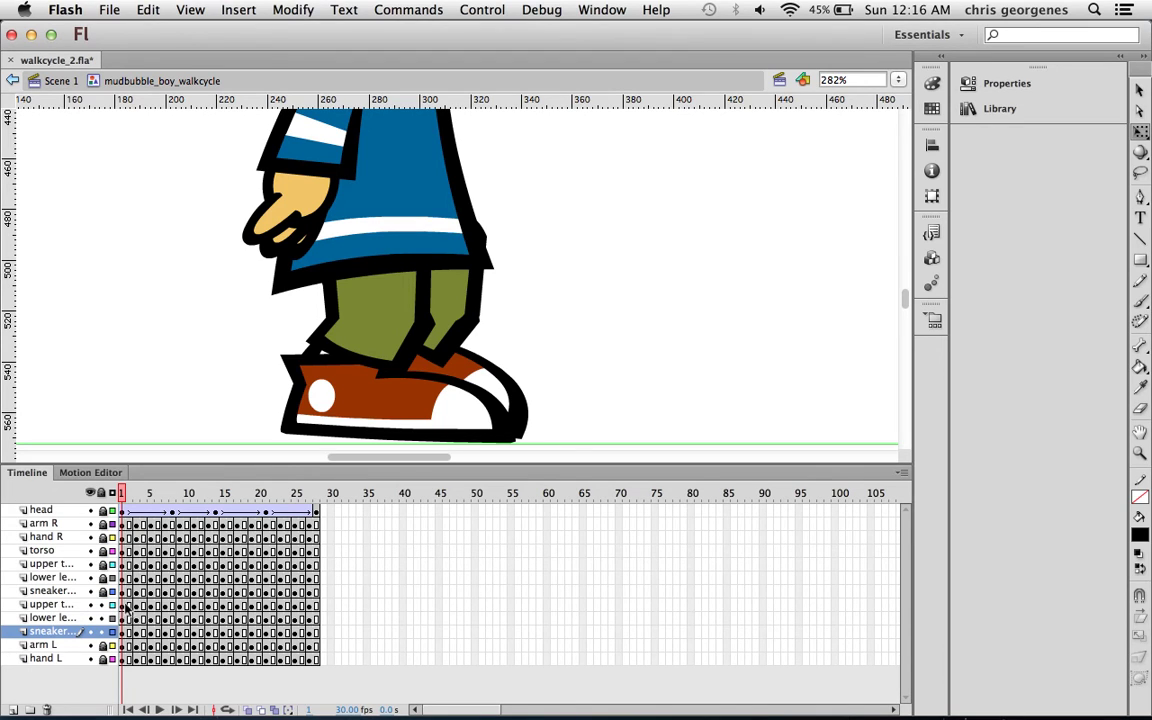
Enable multiple-frame editing across frames 1 to 28, and nudge the entire far leg slightly to the left.
click(277, 710)
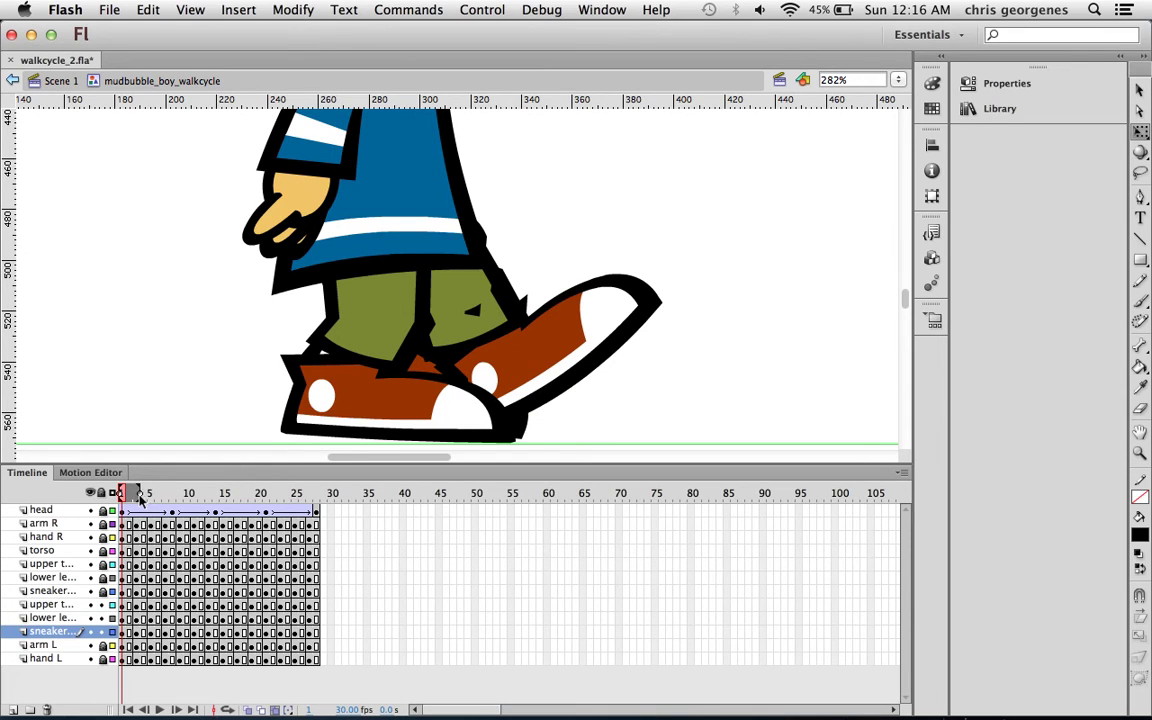
drag(140, 498, 368, 498)
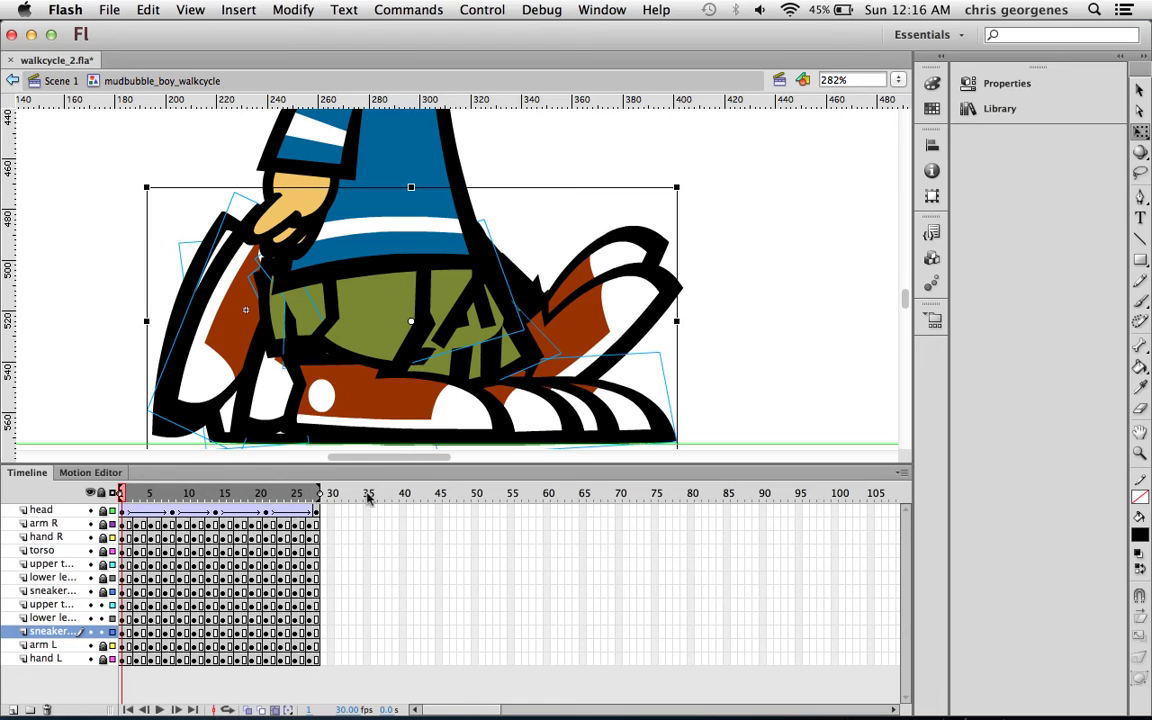
click(742, 367)
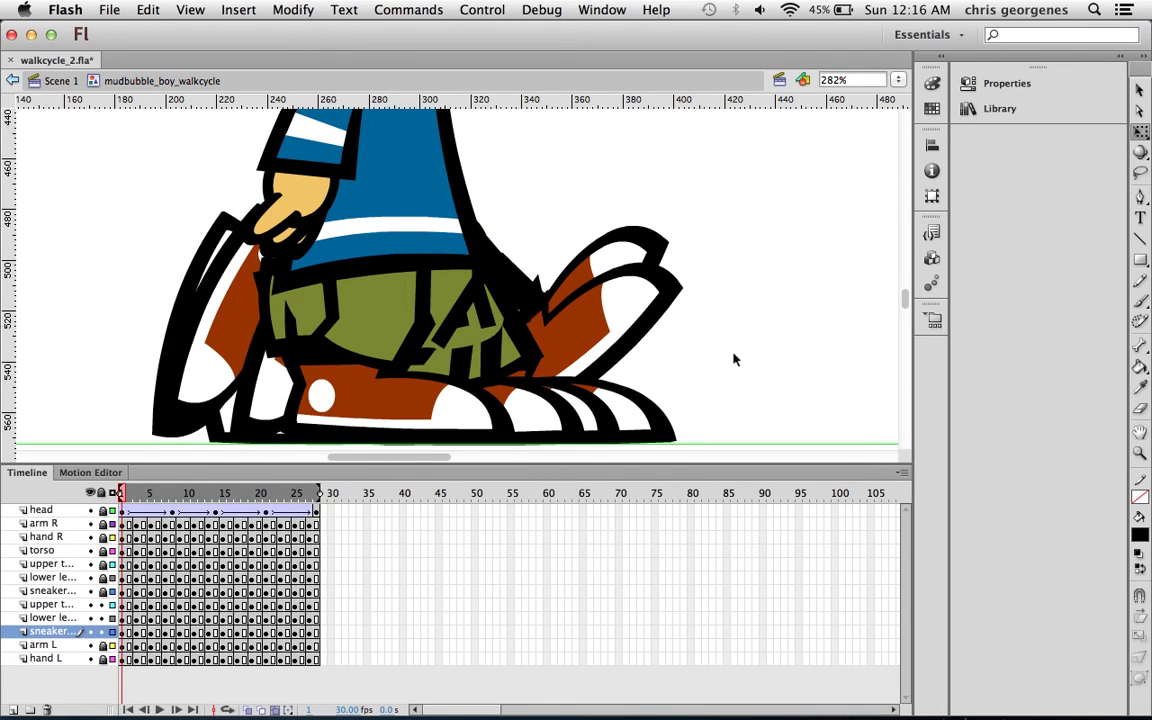
key(super+a)
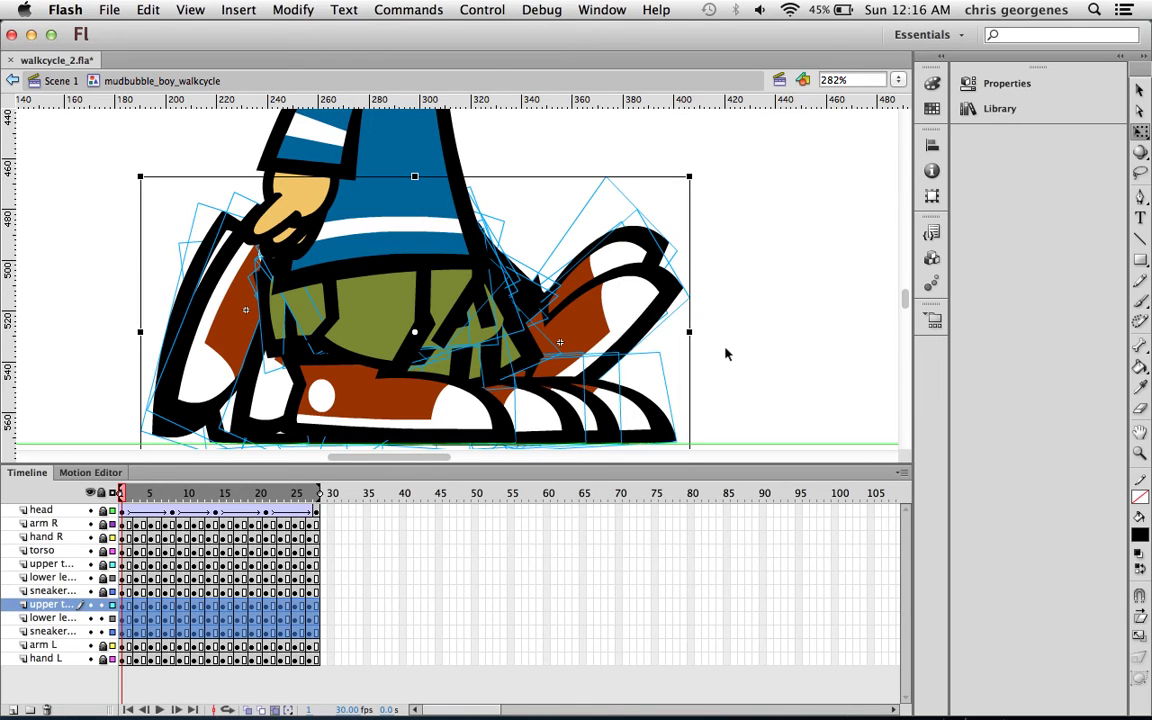
key(Left)
key(Left)
key(Left)
key(Left)
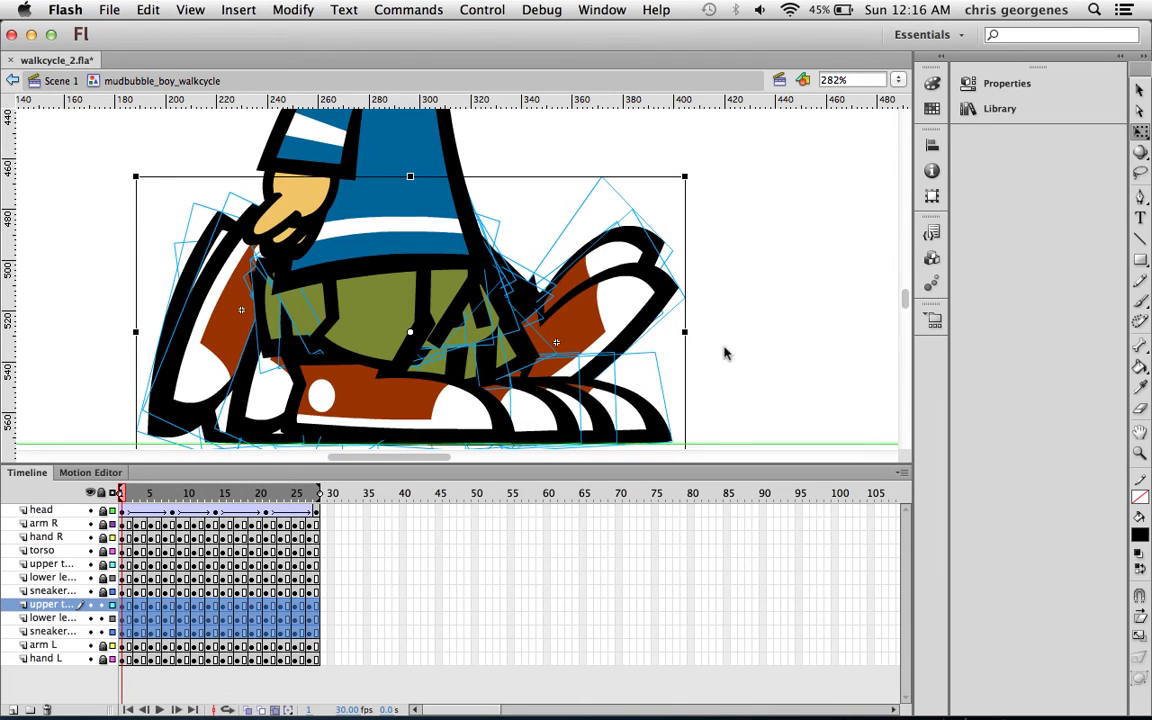
Scale the far leg to 98% across all frames and nudge it slightly upward above the ground guide.
key(super+alt+s)
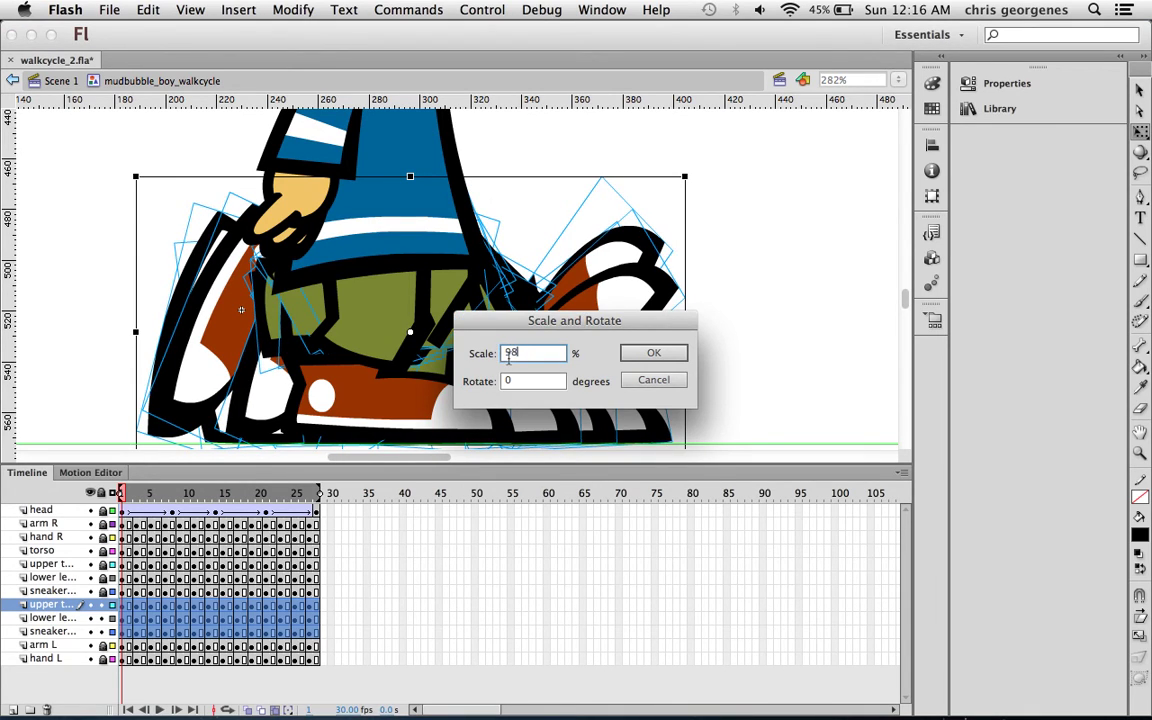
text(98)
key(Return)
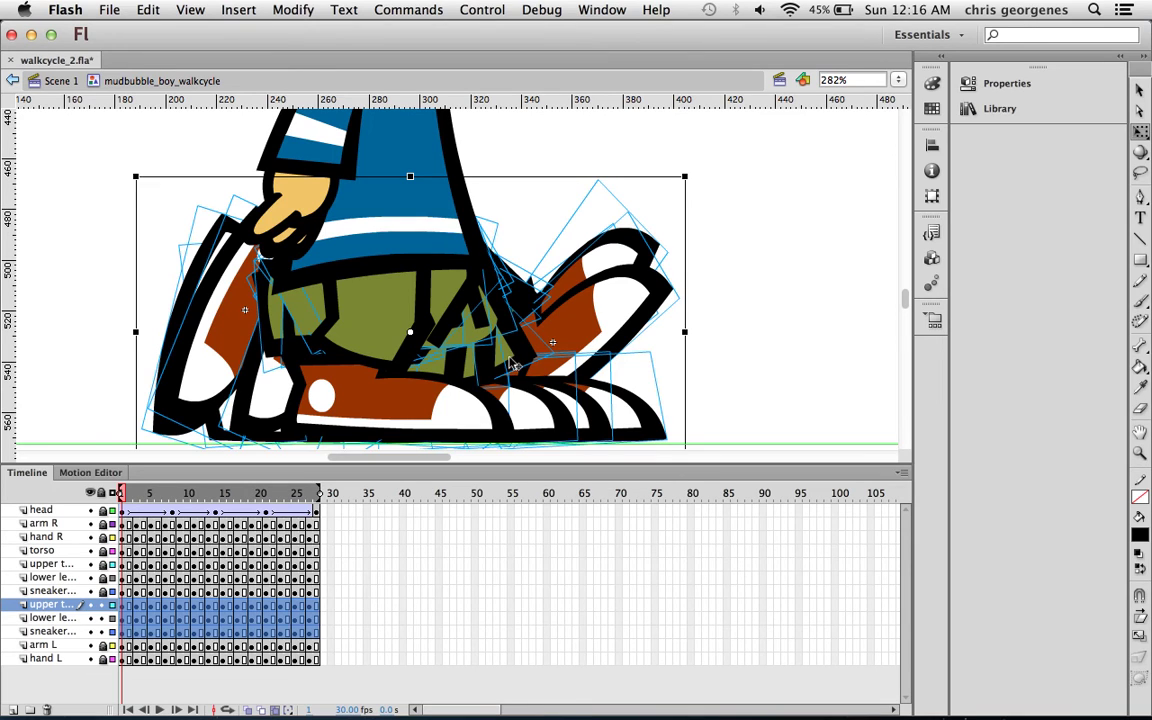
key(Up)
key(Up)
key(Up)
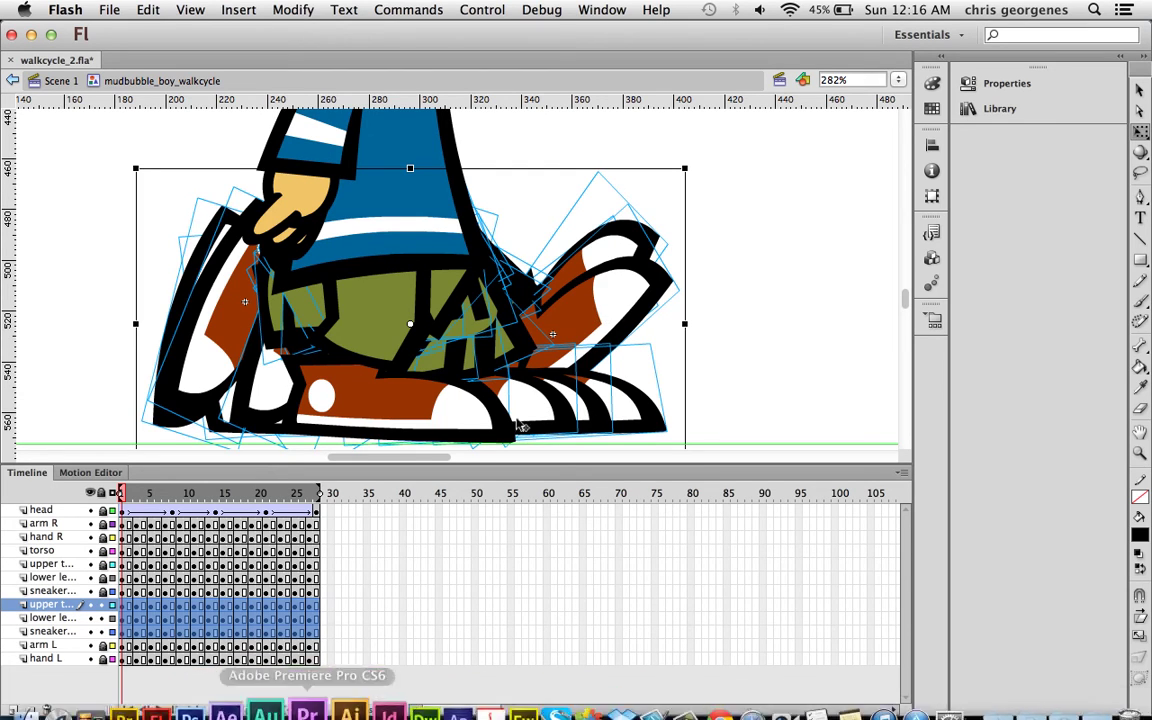
Darken the far leg's symbols in all frames with a Brightness colour effect of -32%.
click(529, 262)
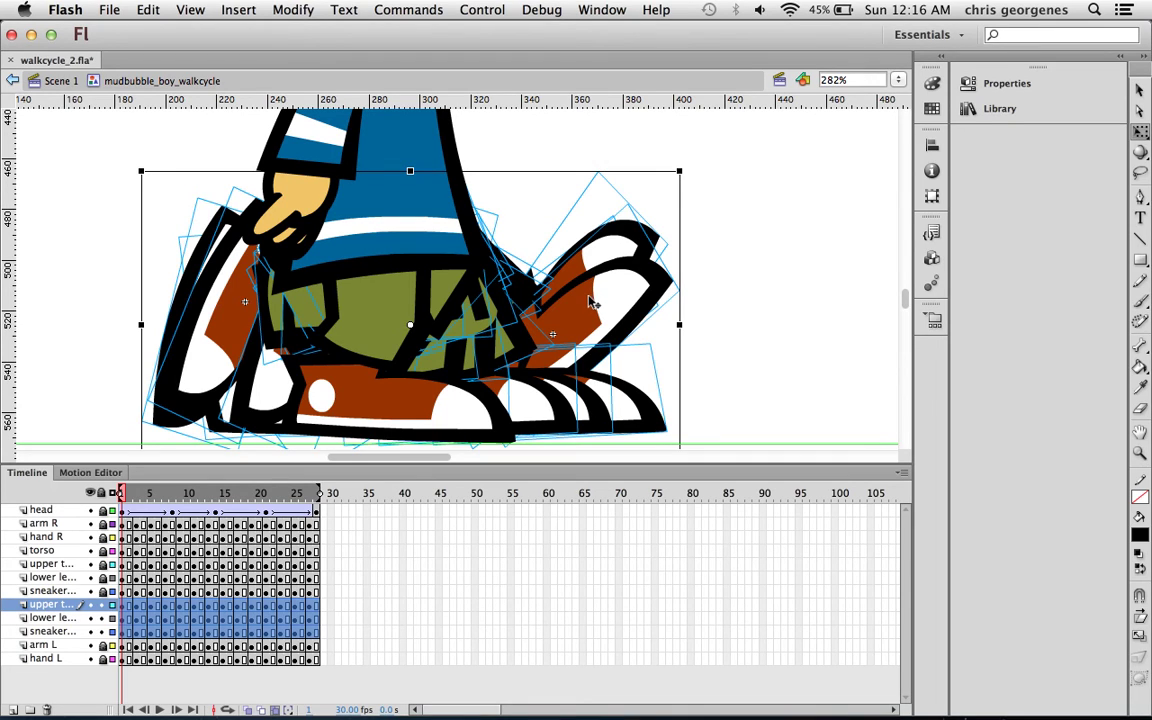
click(992, 88)
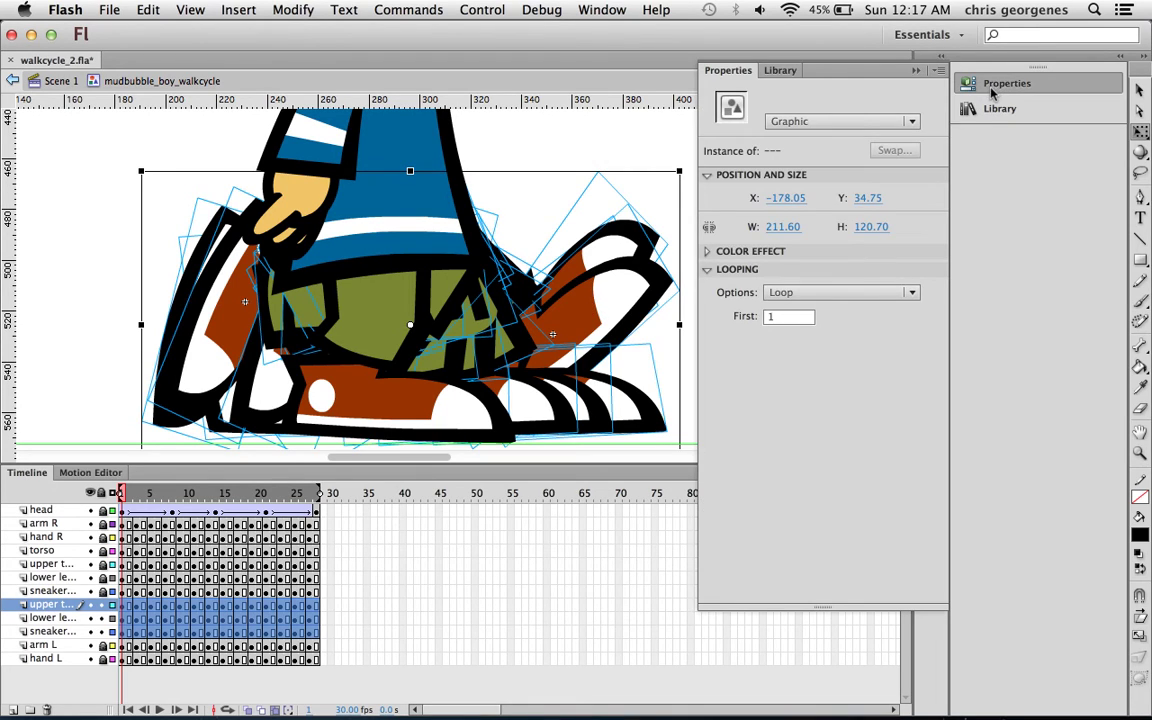
click(707, 251)
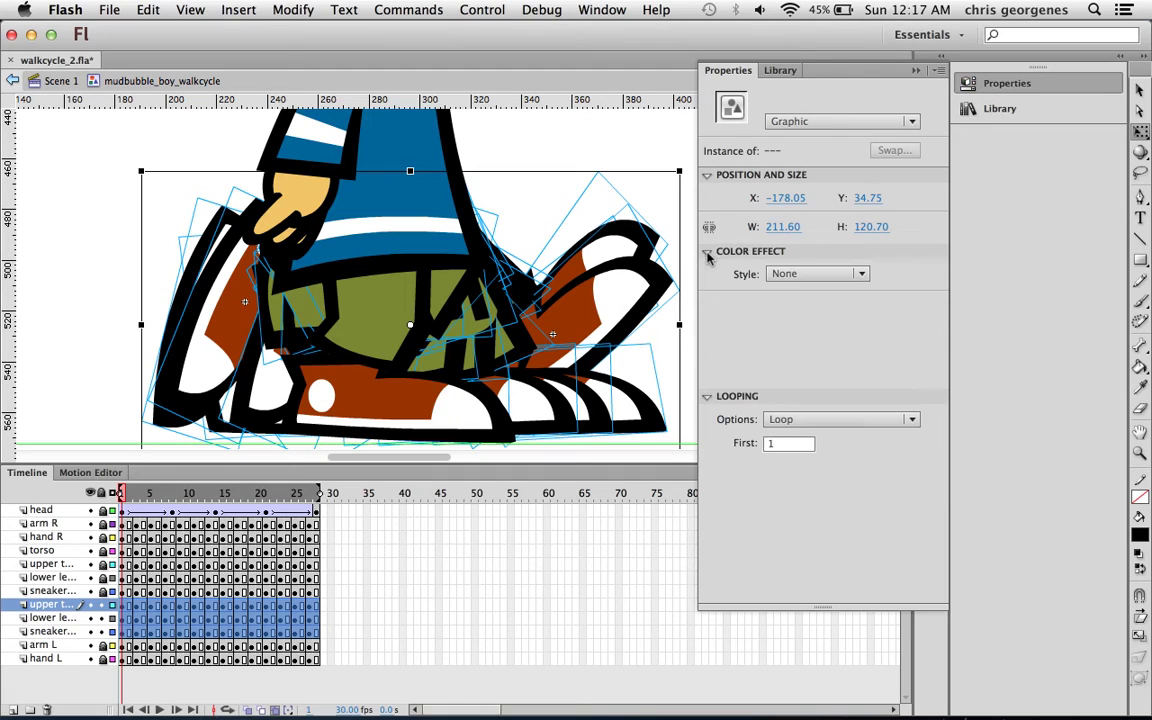
click(795, 275)
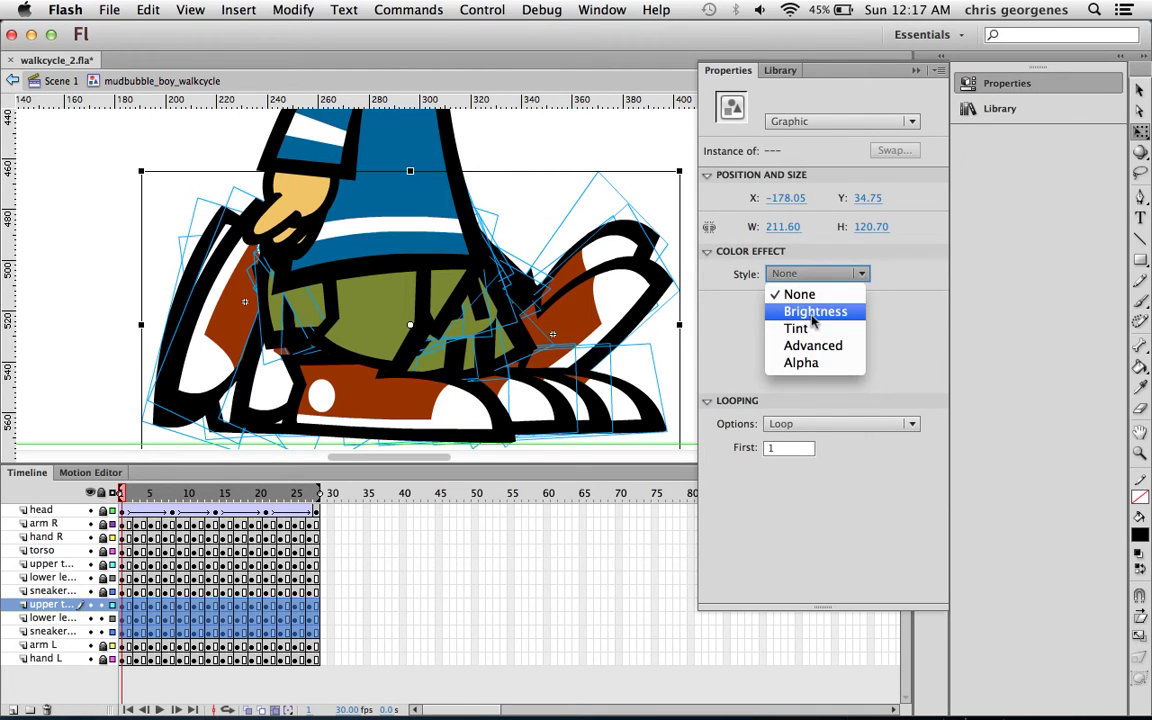
click(815, 311)
mouse_move(817, 302)
mouse_down()
mouse_move(830, 303)
mouse_move(803, 306)
mouse_up()
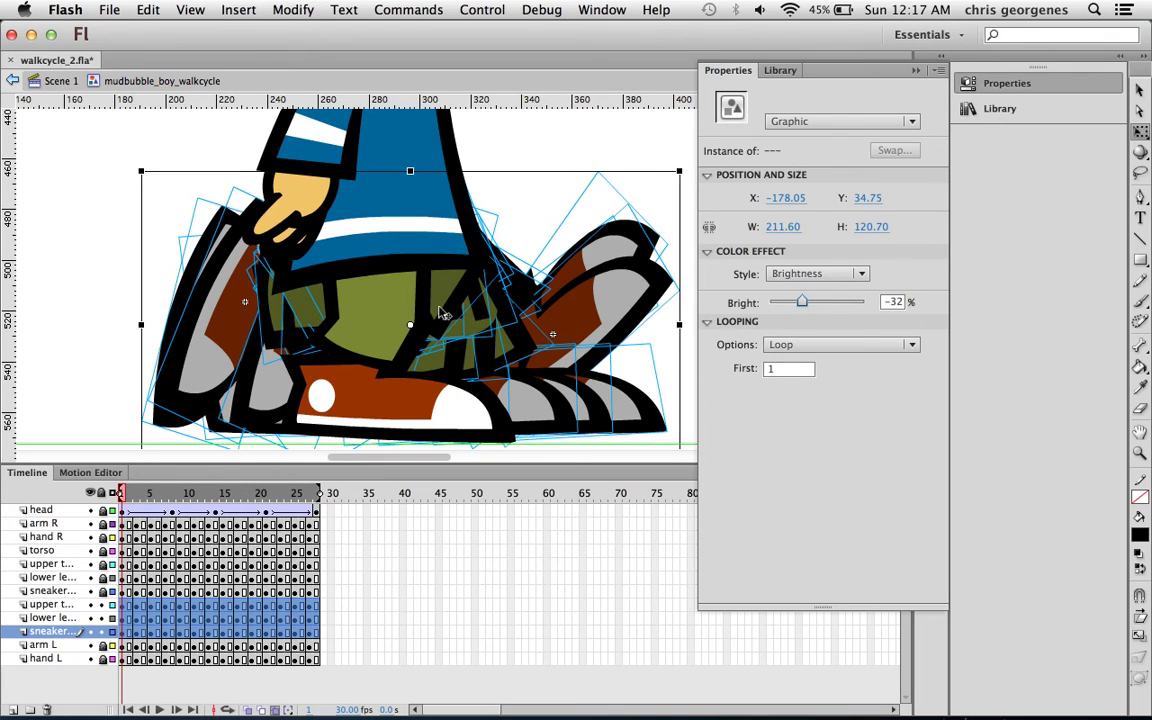
Turn off multiple-frame editing, and play the walk cycle from frame 1 with more of the character in view.
click(275, 710)
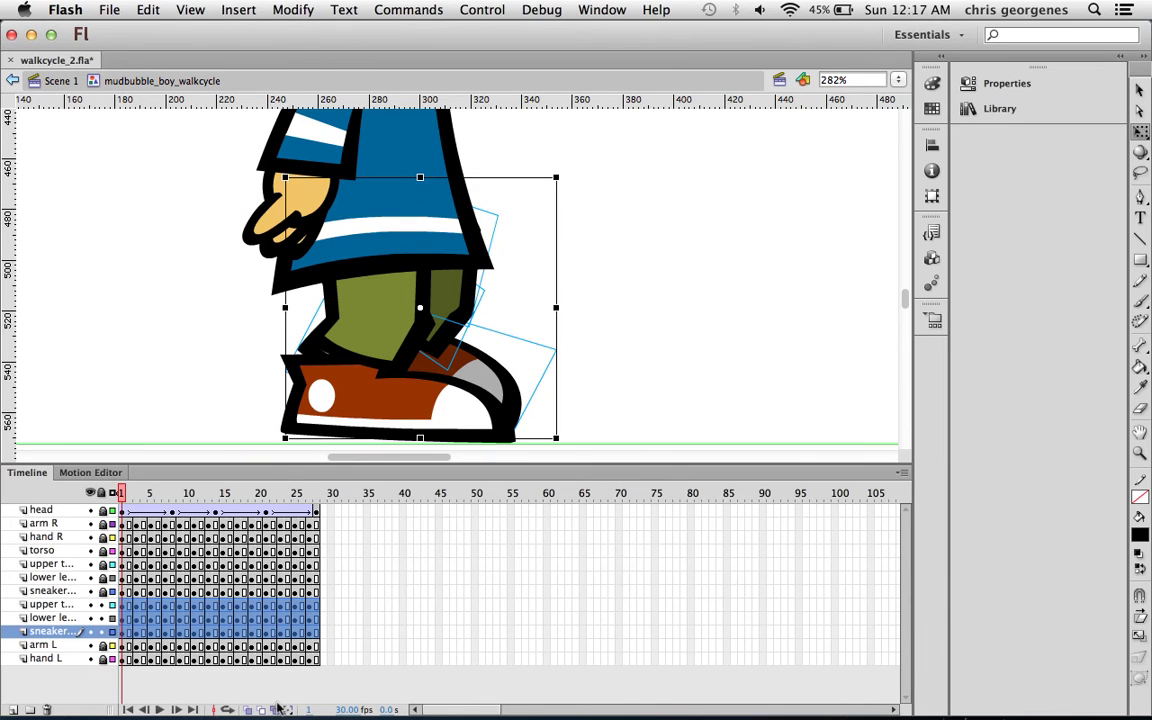
mouse_move(123, 493)
mouse_down()
mouse_move(316, 504)
mouse_move(121, 497)
mouse_up()
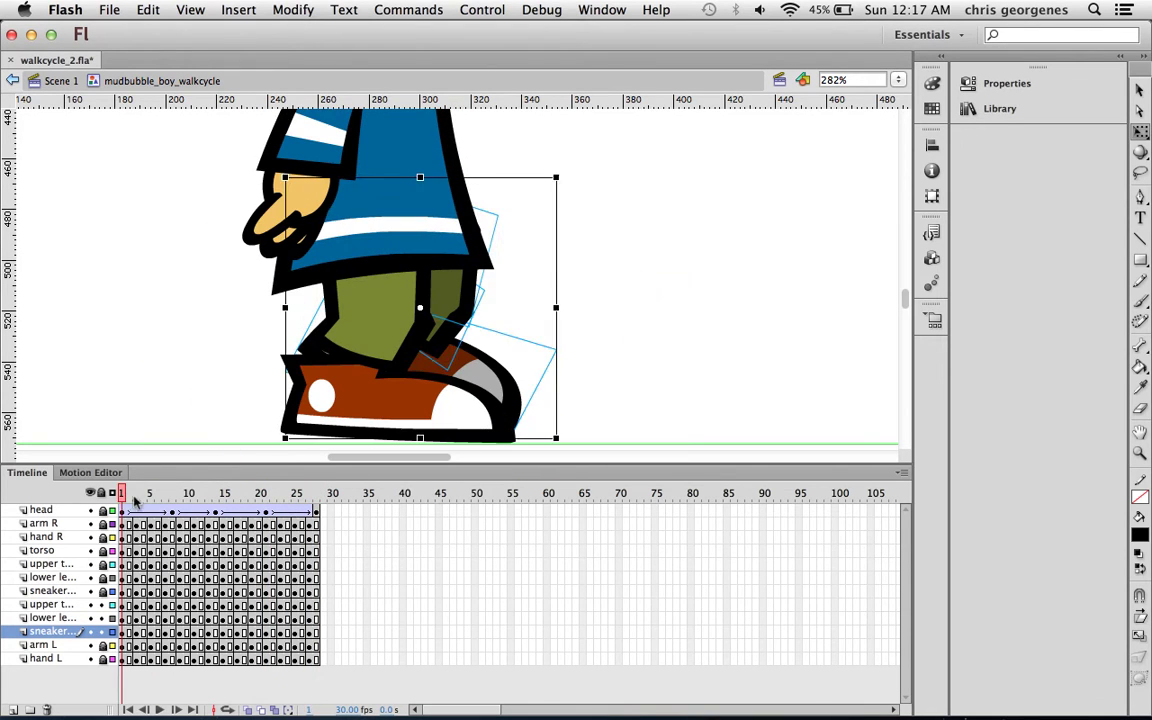
key(super+minus)
key(super+minus)
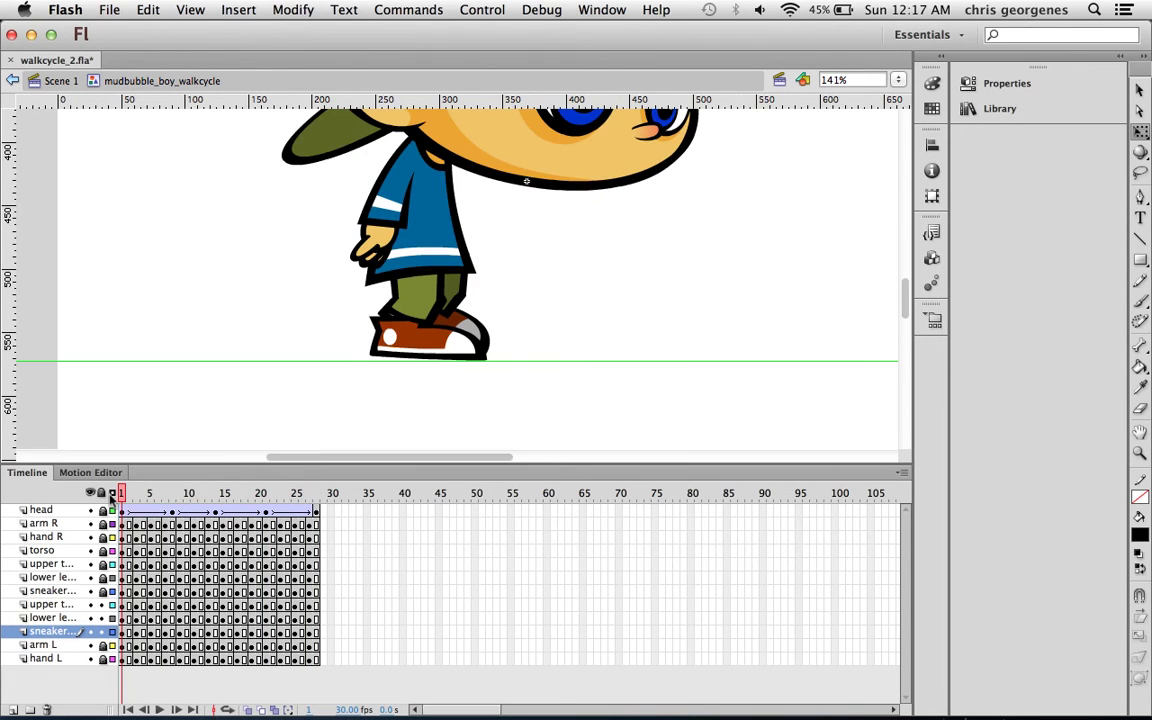
key(Return)
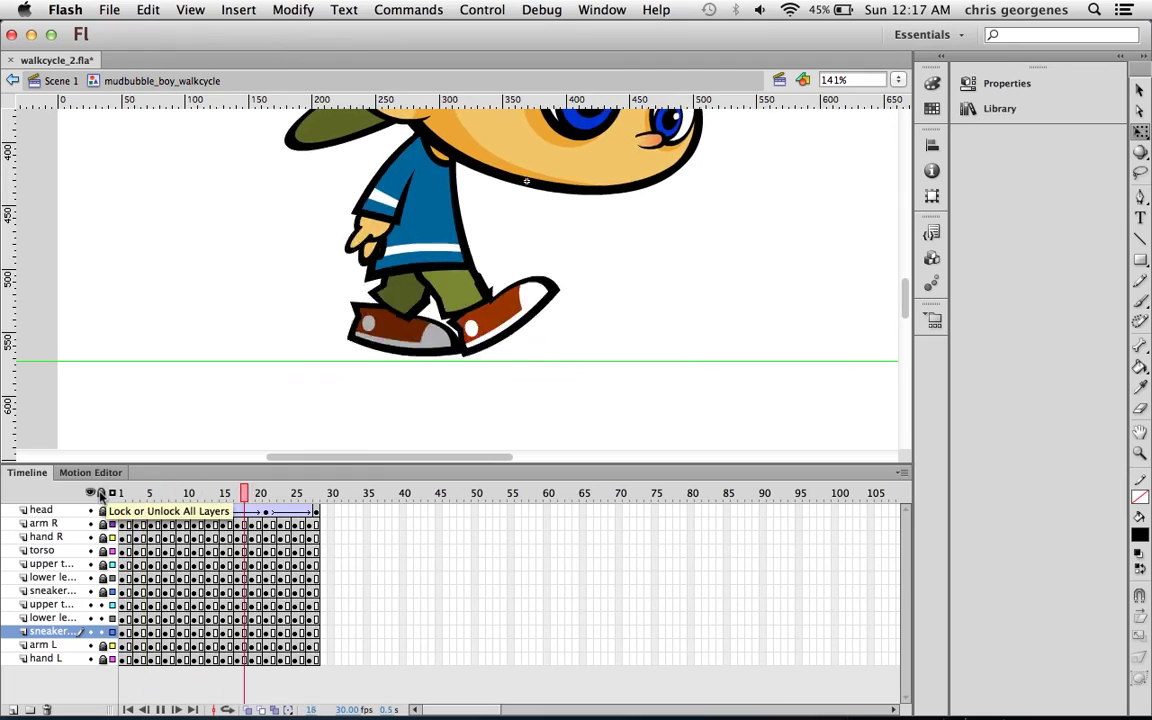
drag(483, 376, 401, 418)
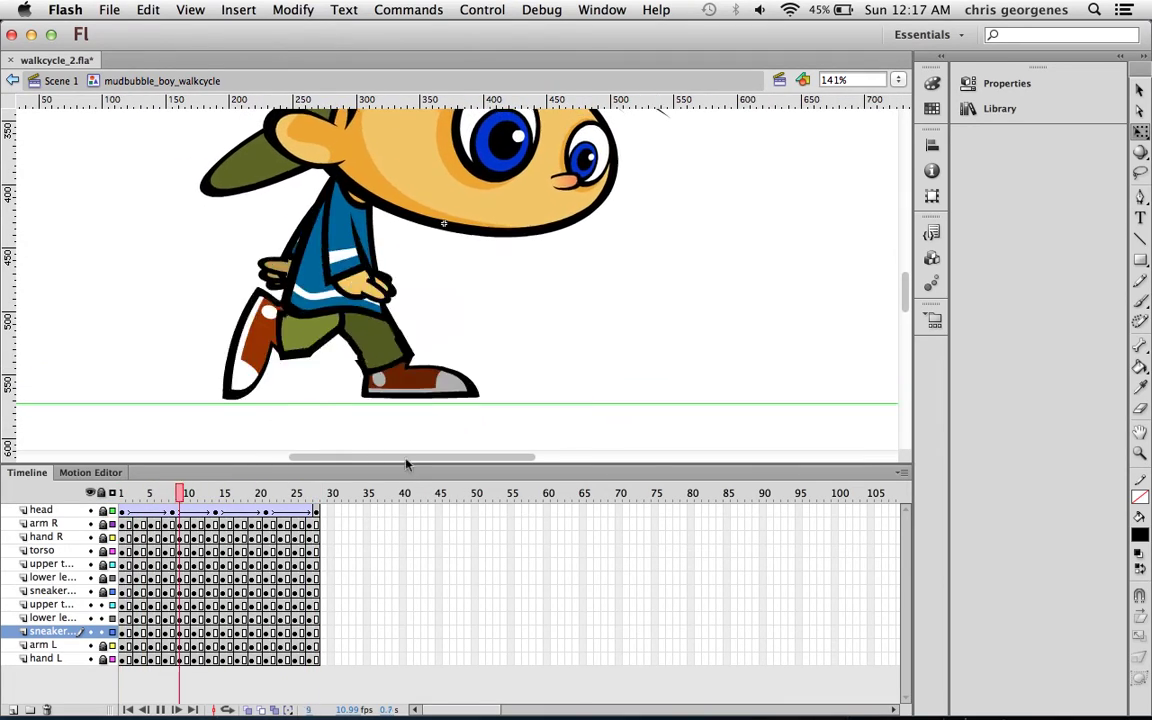
drag(410, 464, 414, 491)
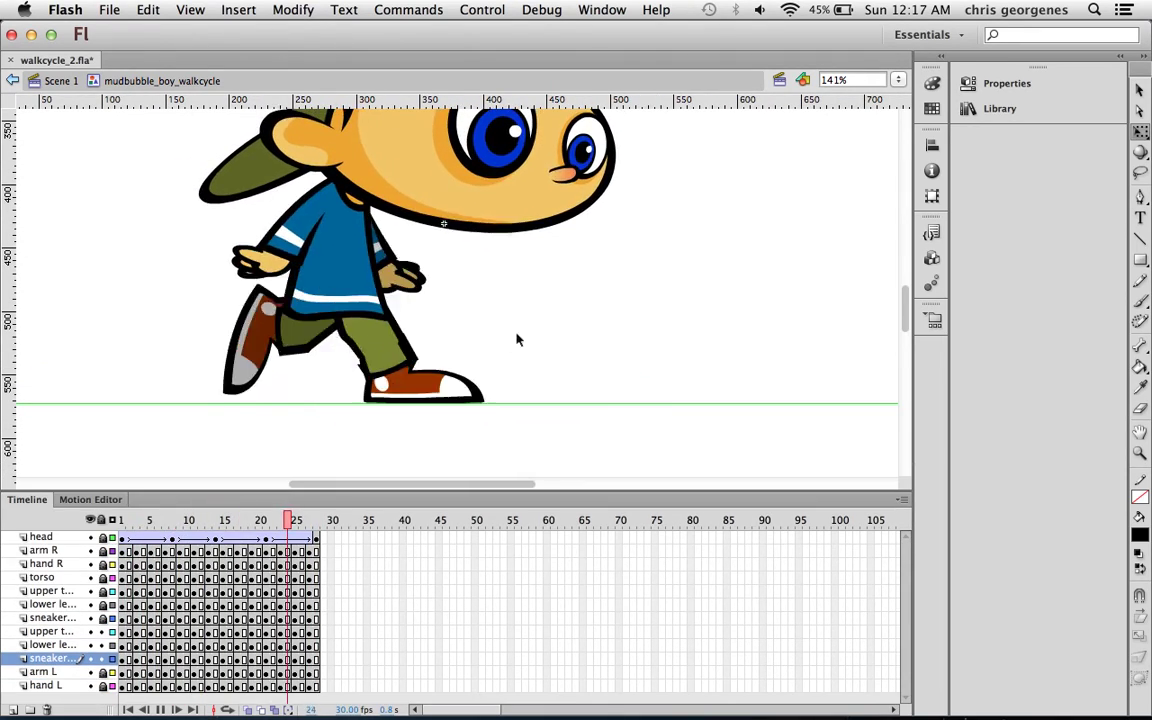
drag(527, 322, 494, 373)
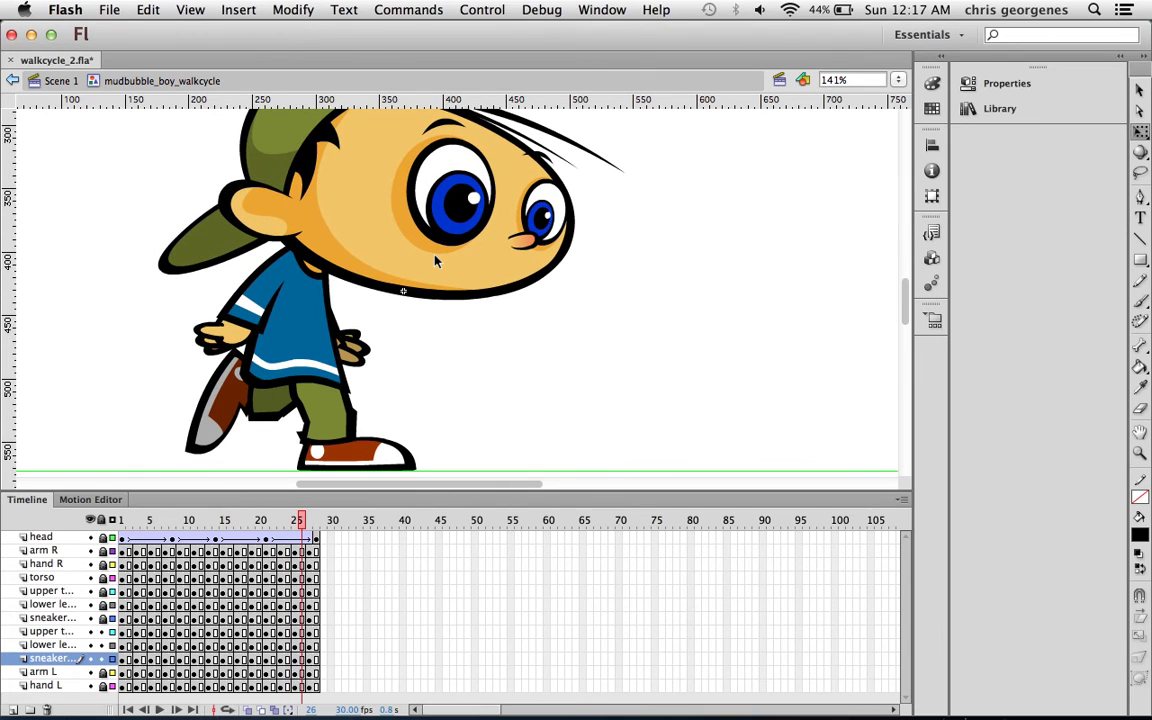
Return to Scene 1 and hide the rulers, with the whole stage in view.
click(60, 81)
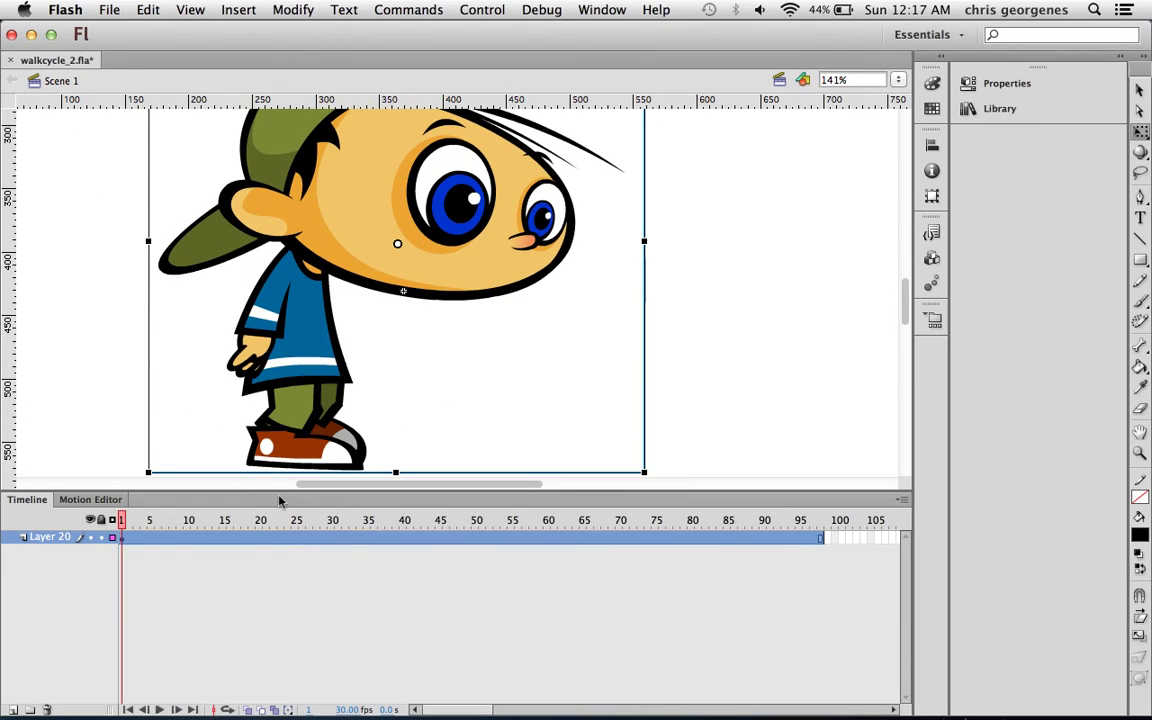
key(Return)
key(super+minus)
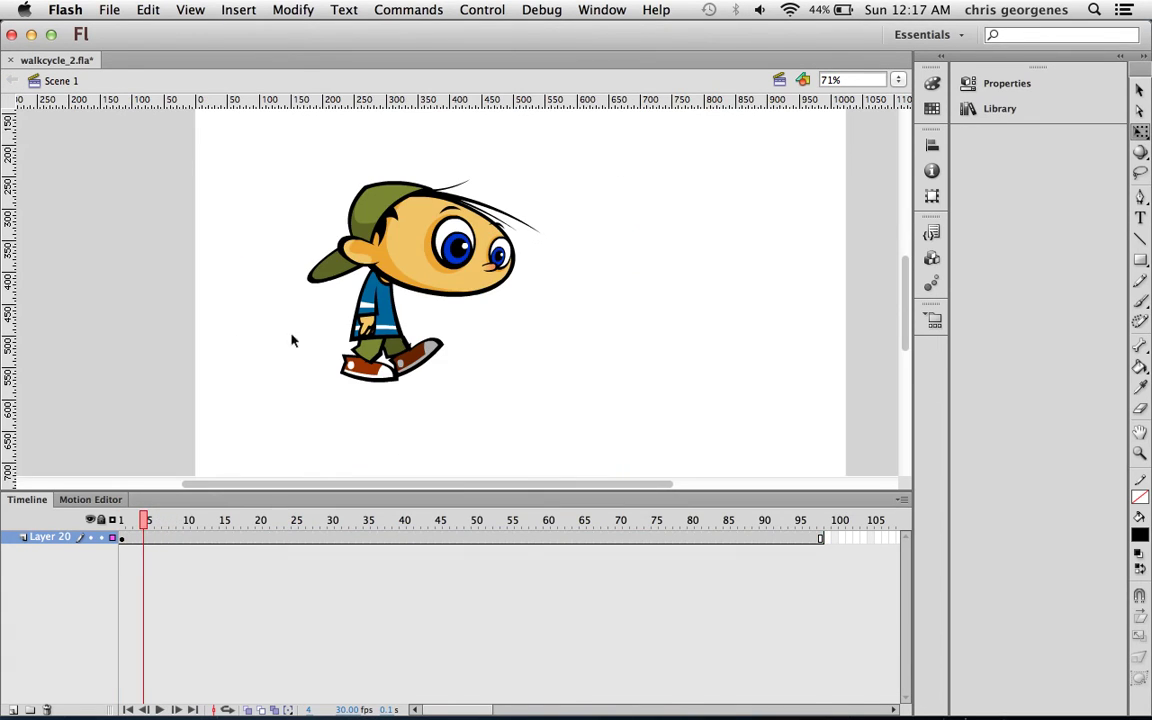
key(super+minus)
click(190, 9)
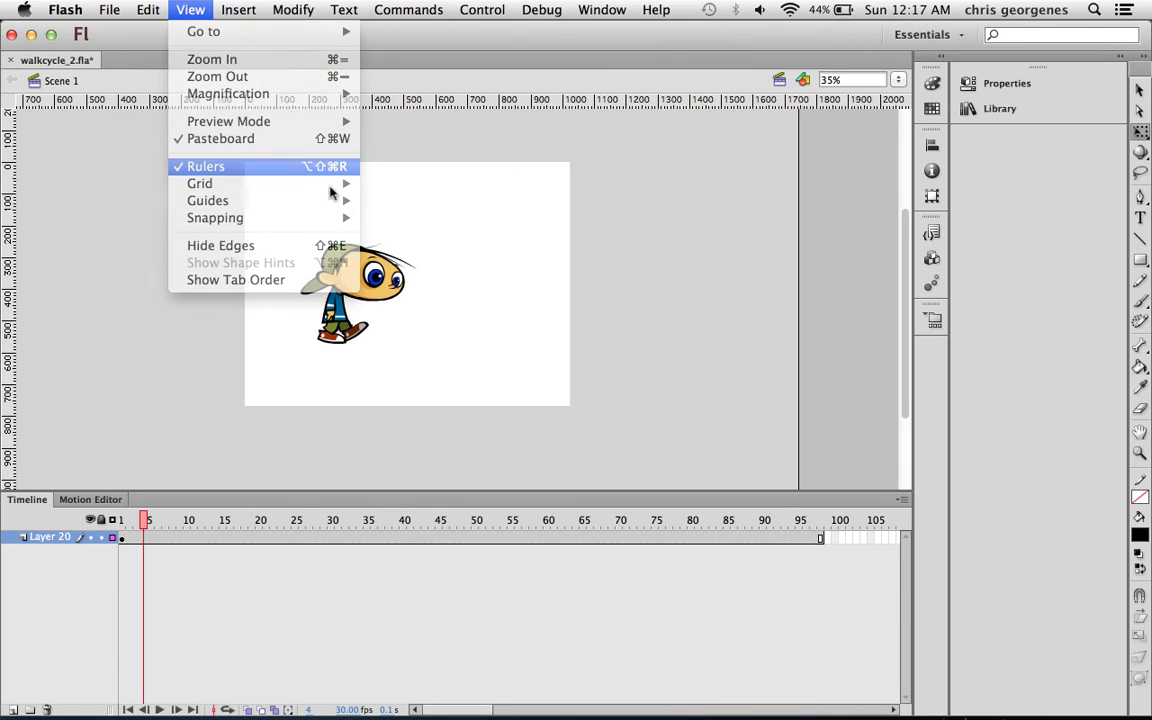
click(322, 166)
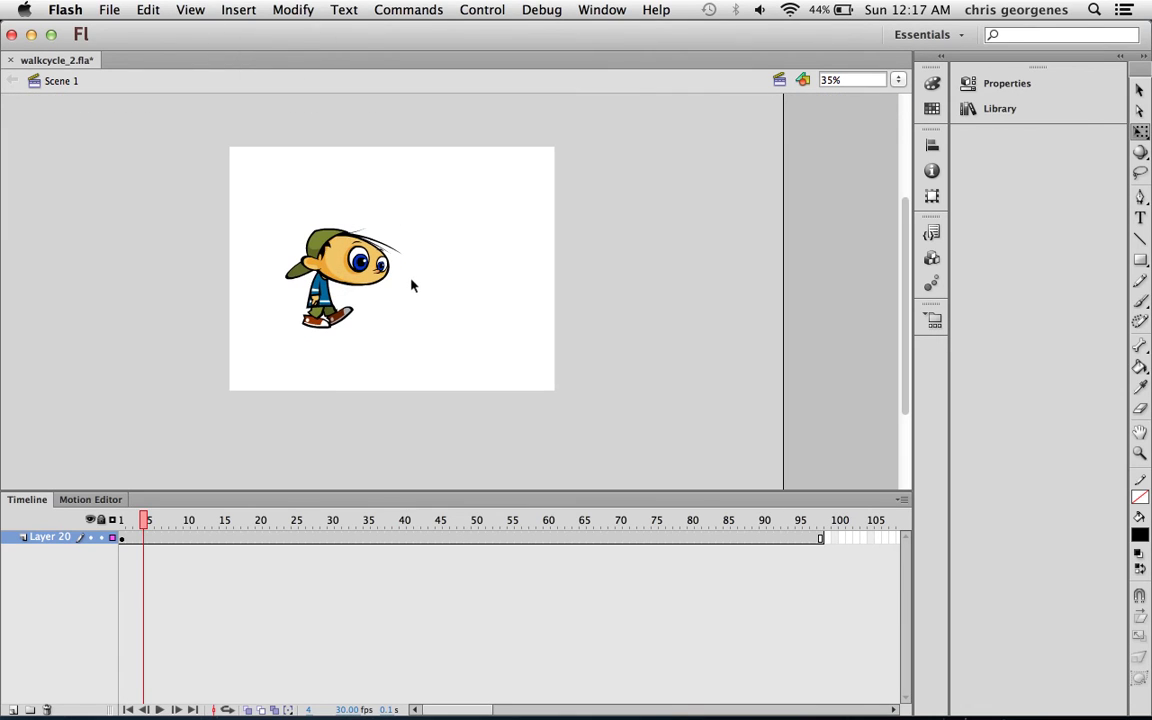
Move the boy at frame 1 off the stage, just beyond its left edge.
click(122, 540)
key(v)
drag(361, 276, 233, 292)
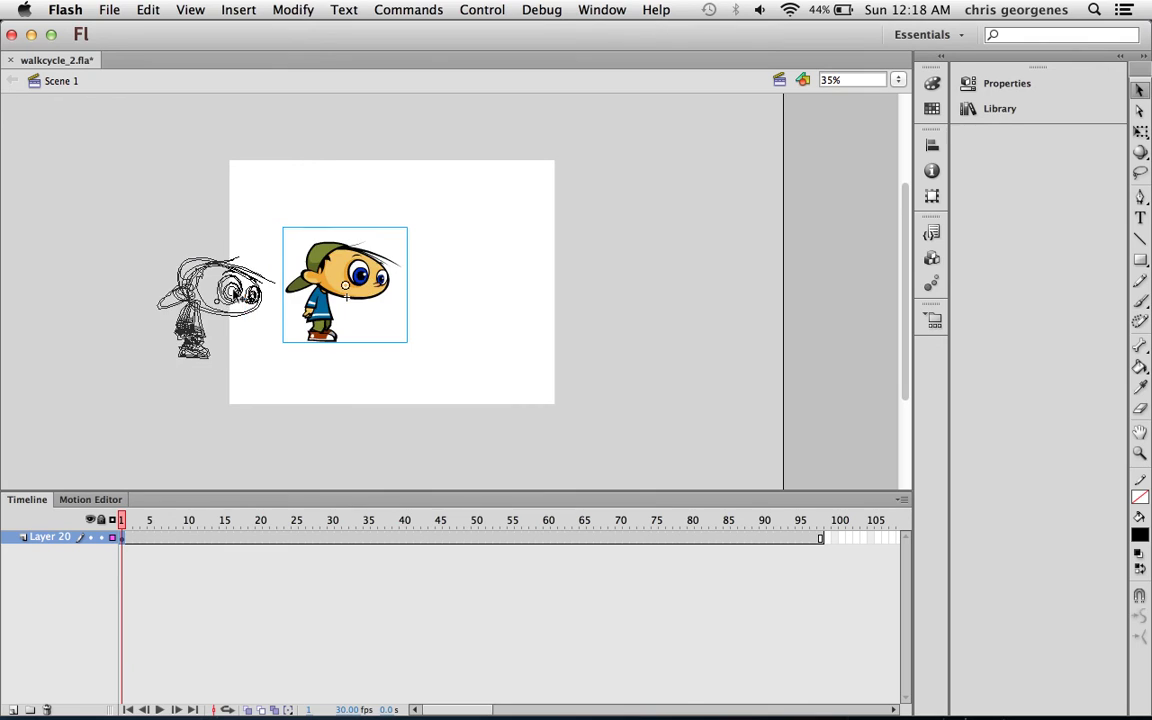
drag(392, 293, 203, 313)
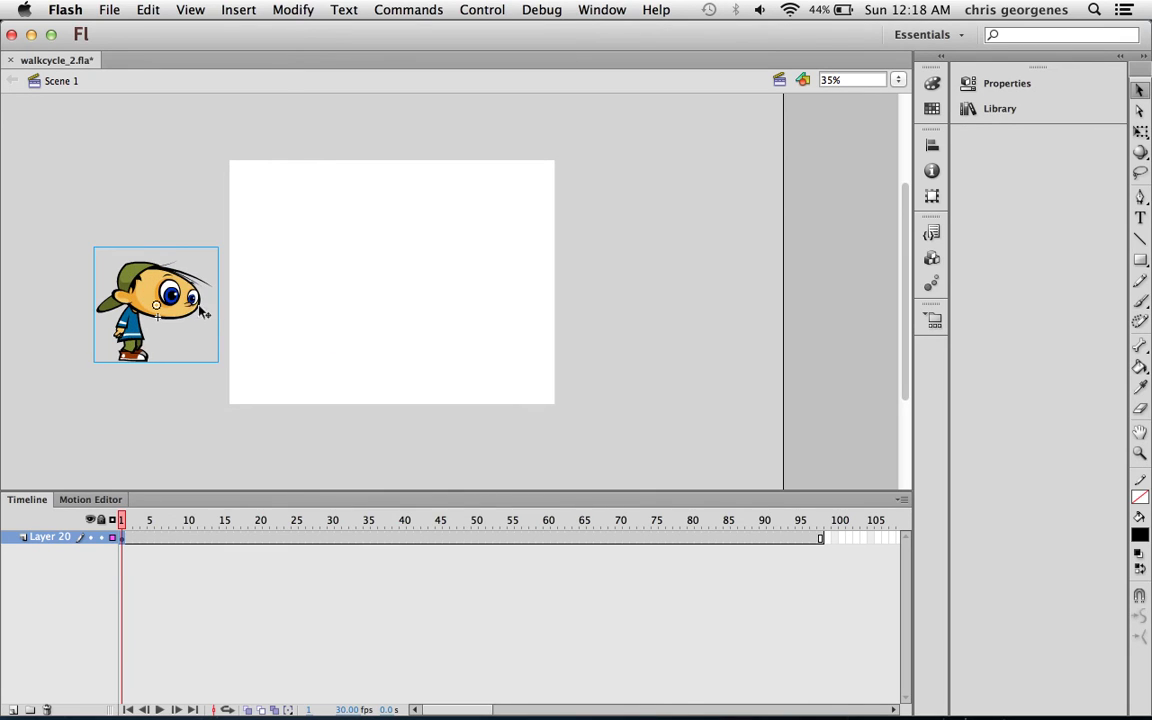
drag(186, 307, 192, 314)
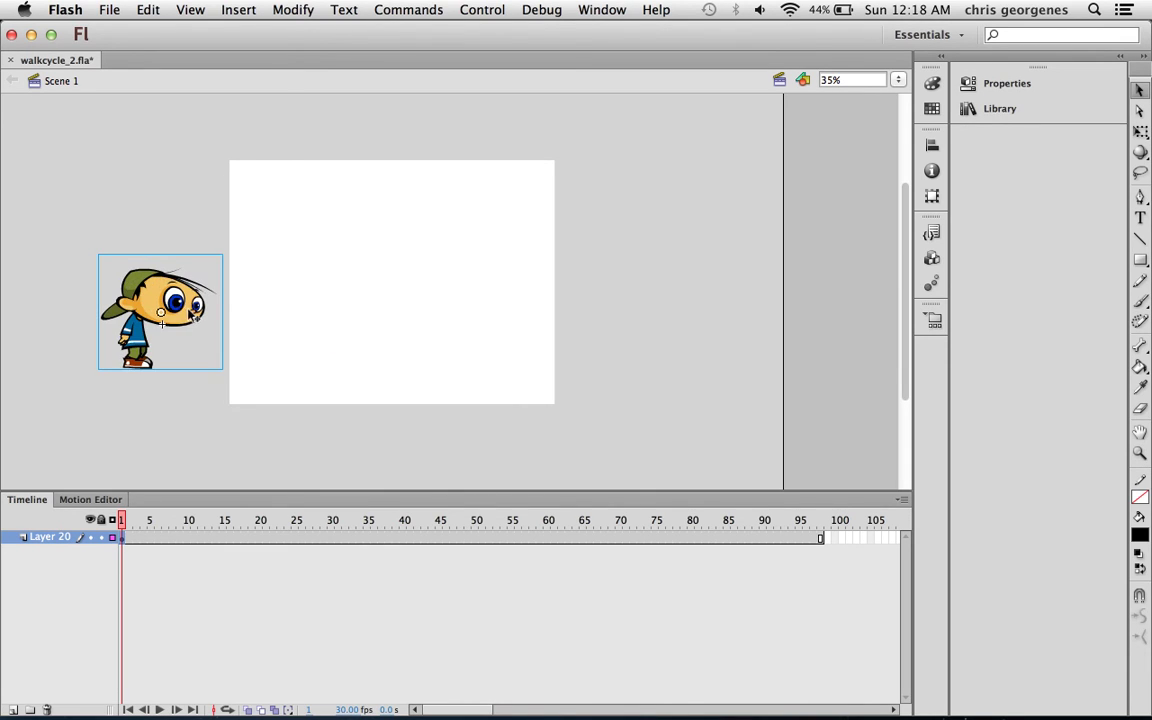
Add a keyframe at frame 98 with the boy beyond the stage's right edge, and create a classic tween between the keyframes.
click(820, 538)
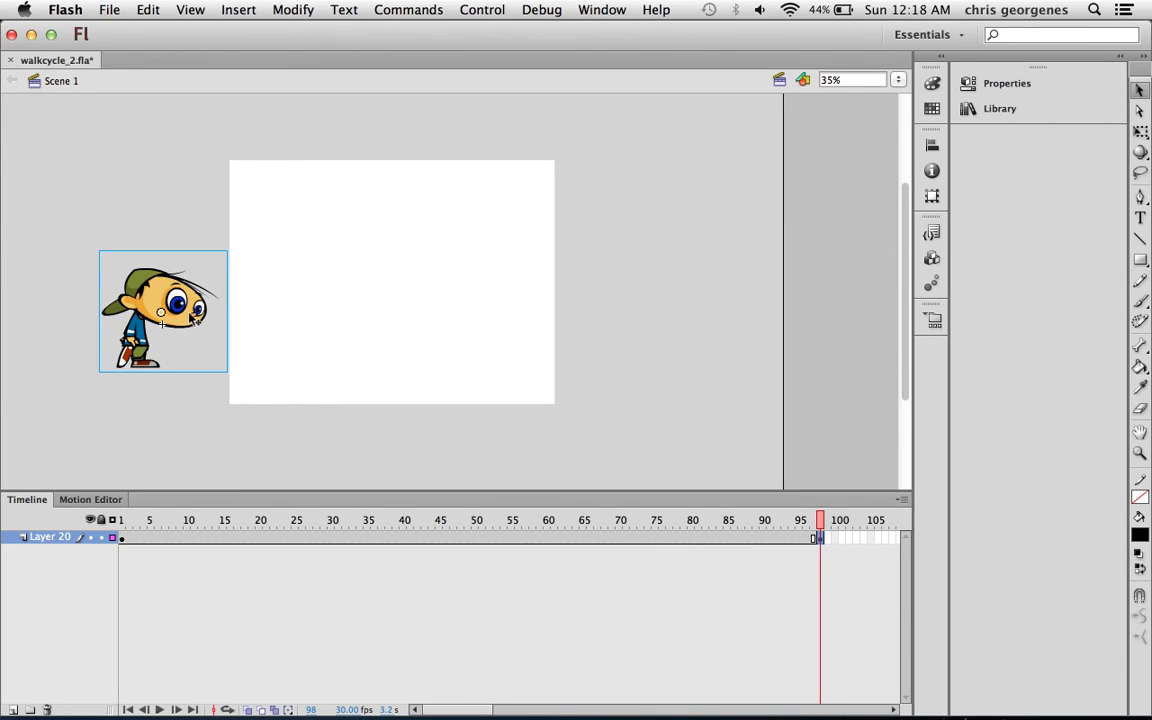
drag(152, 297, 625, 297)
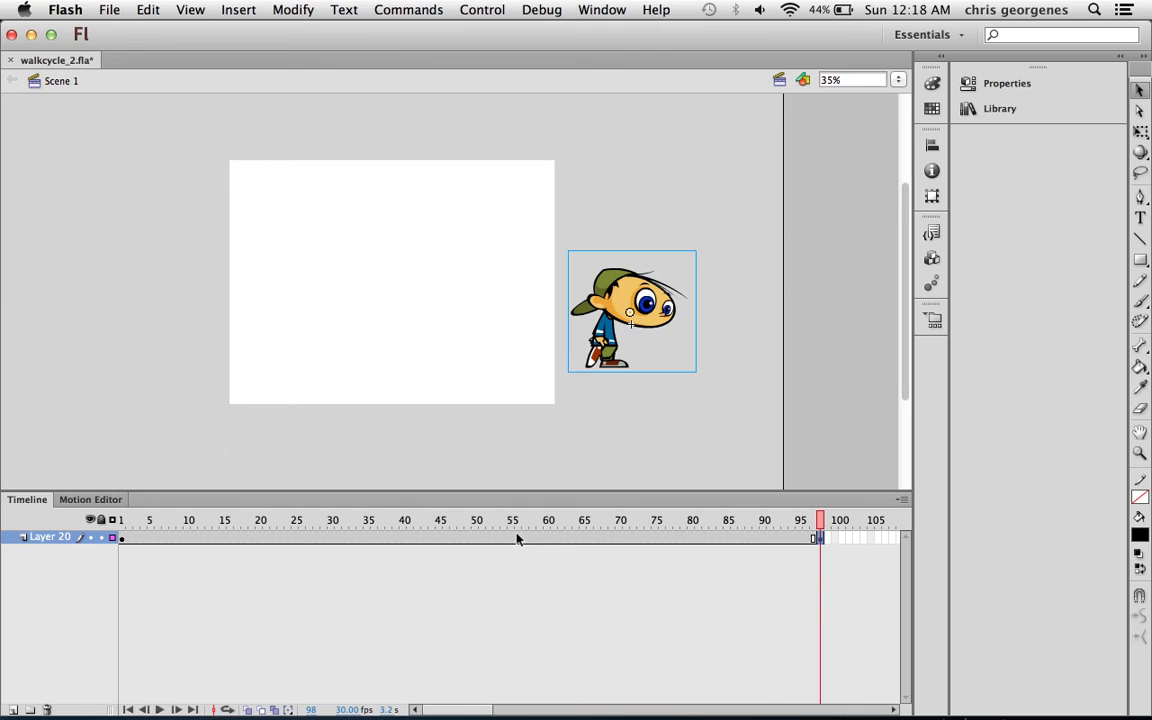
right_click(517, 539)
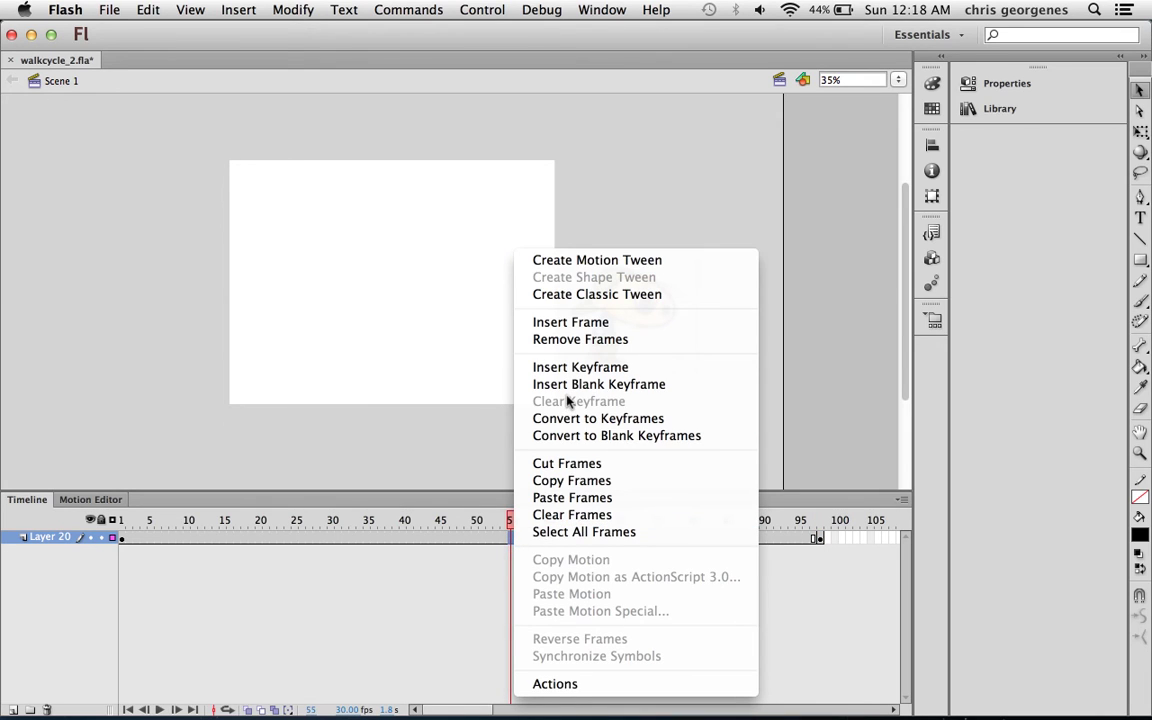
click(607, 295)
Play the tween from frame 1, and scrub around frames 28 to 36 to examine the feet as the boy crosses the stage.
drag(495, 523, 98, 521)
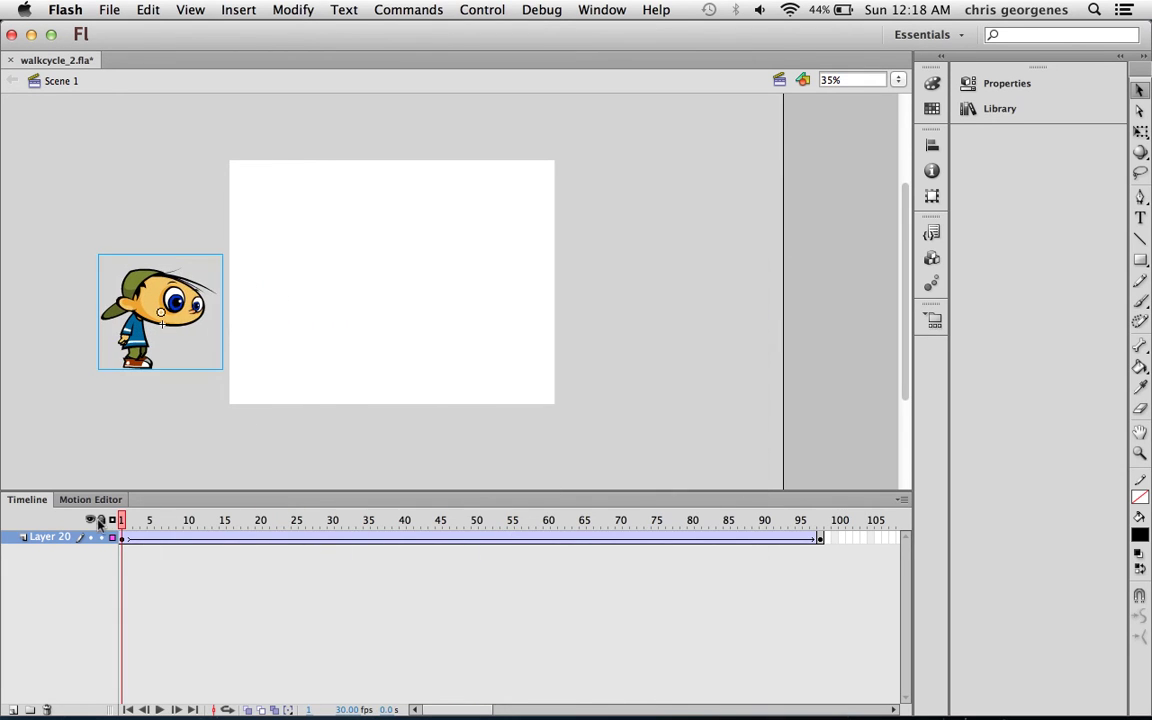
key(Return)
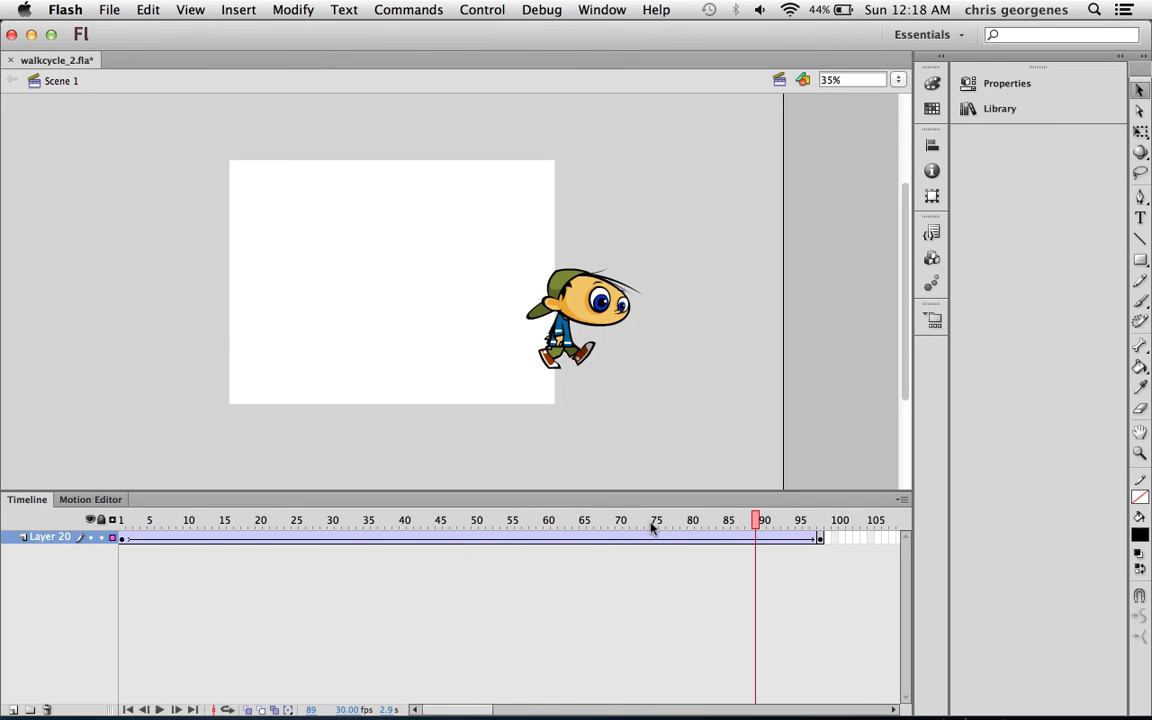
key(super+2)
drag(680, 520, 360, 521)
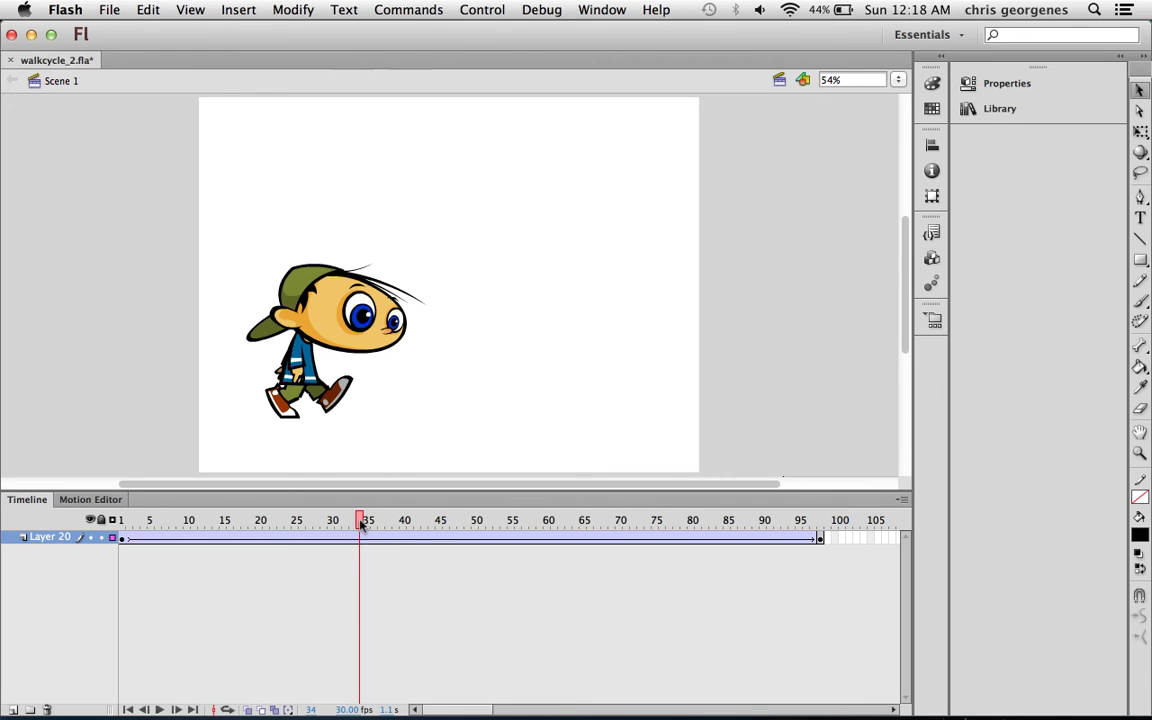
mouse_move(366, 525)
mouse_down()
mouse_move(401, 525)
mouse_move(221, 525)
mouse_move(373, 524)
mouse_up()
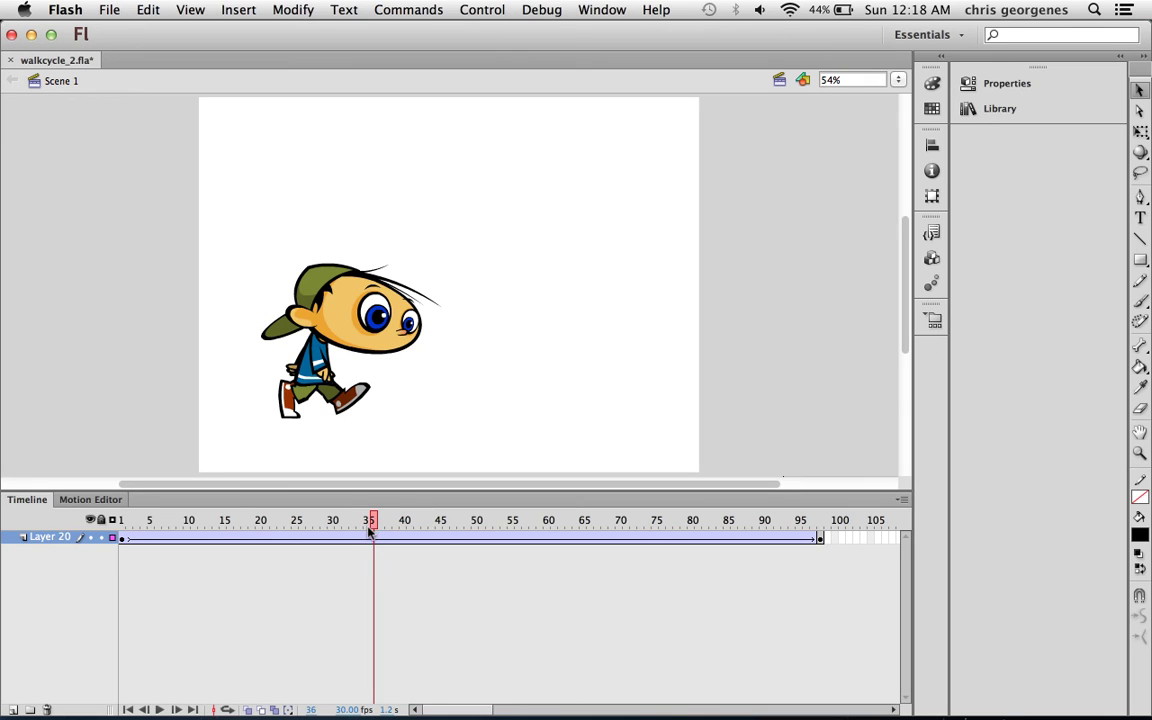
drag(374, 524, 318, 526)
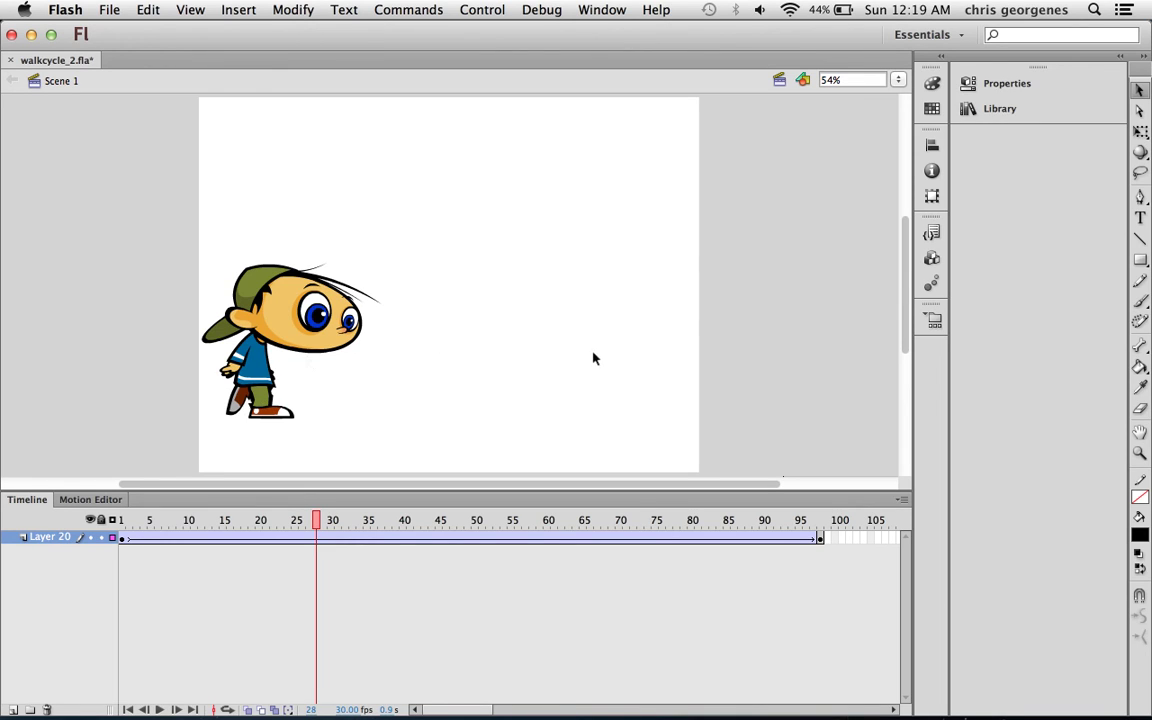
Open the boy's walk cycle symbol from frame 1, scrub through its frames to review the steps in place, and return to Scene 1.
drag(316, 516, 292, 512)
drag(292, 448, 90, 490)
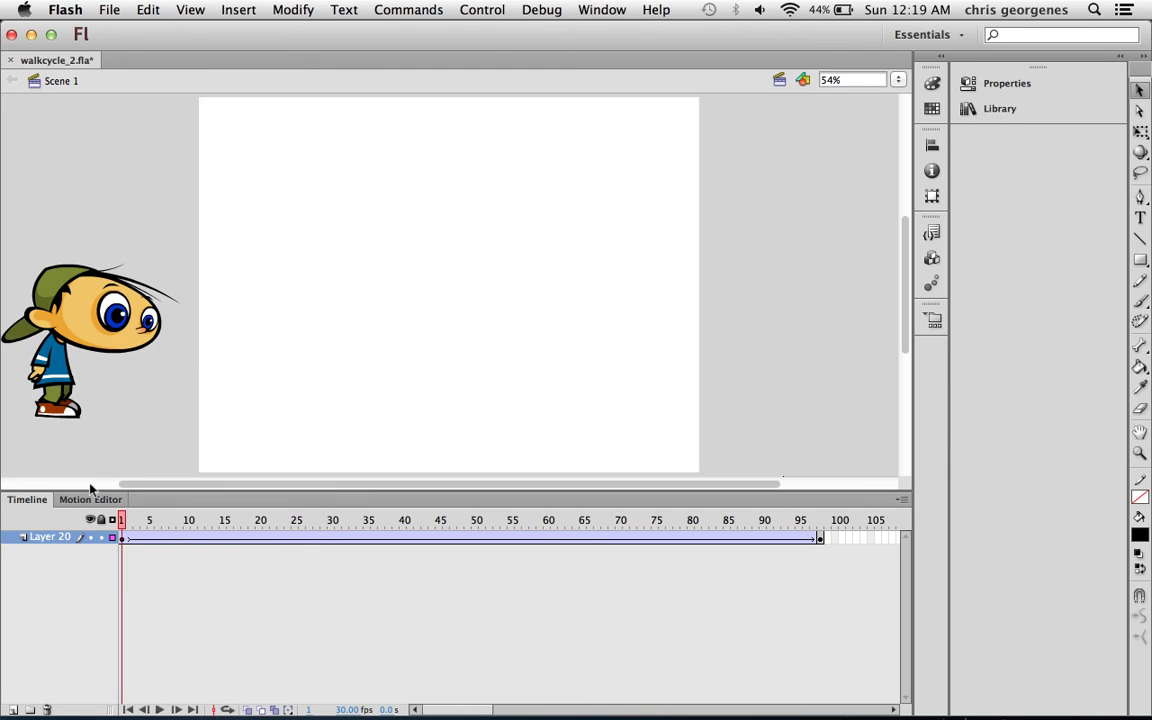
click(62, 375)
double_click(62, 384)
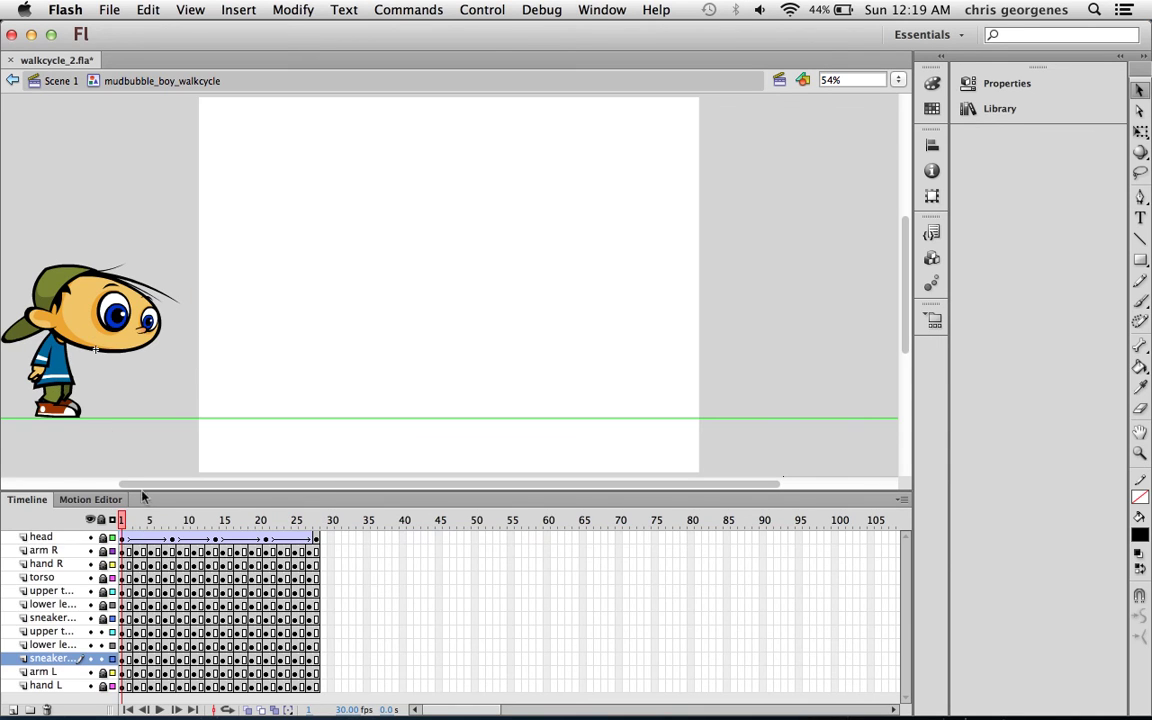
drag(123, 517, 229, 533)
click(212, 375)
click(60, 81)
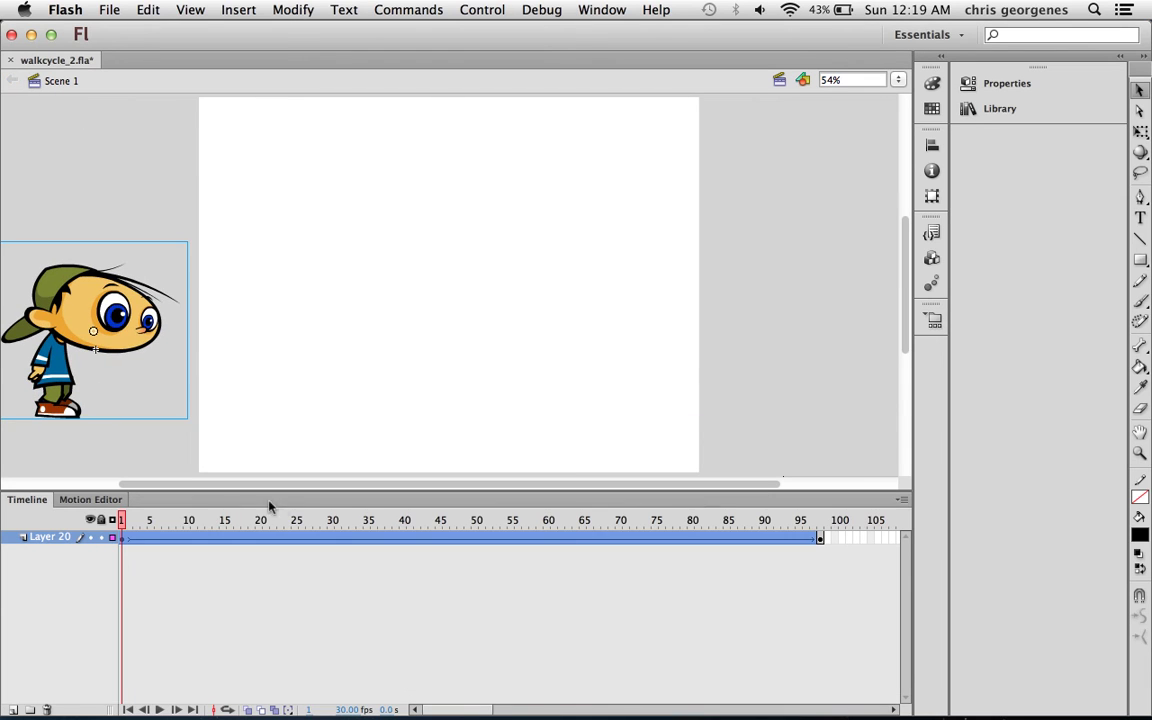
Play the tween from the start, and scrub through to about frame 73 to compare the boy's travel speed with his footsteps.
key(Return)
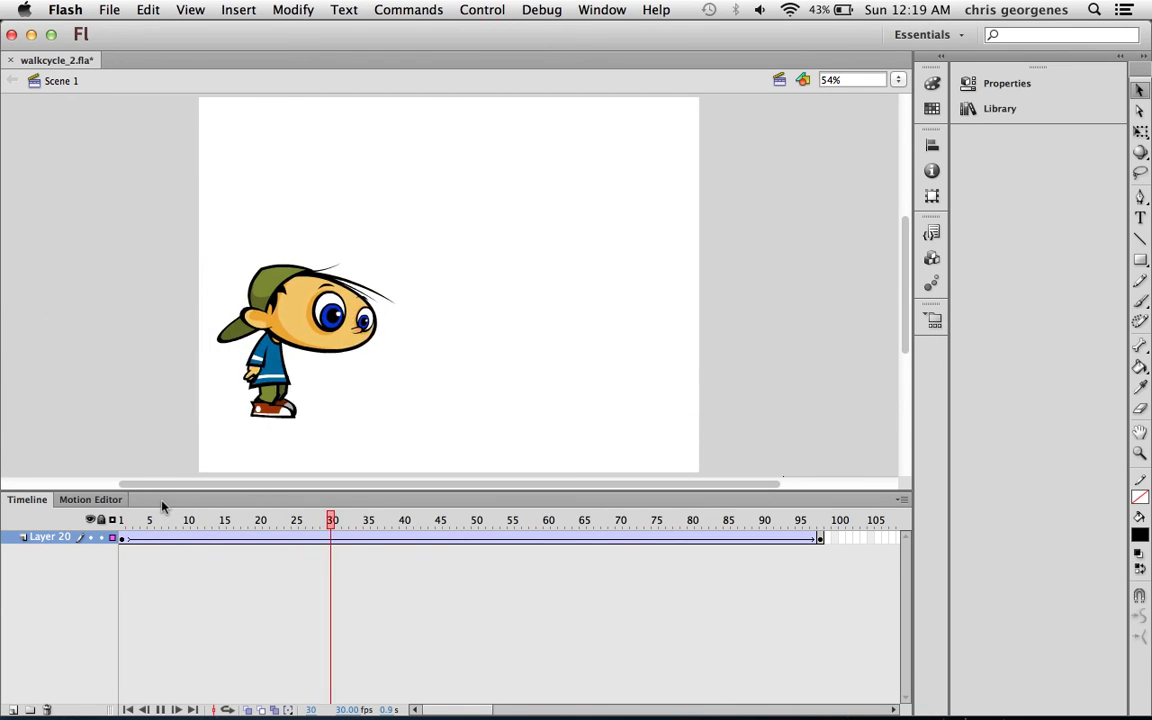
key(Return)
click(459, 519)
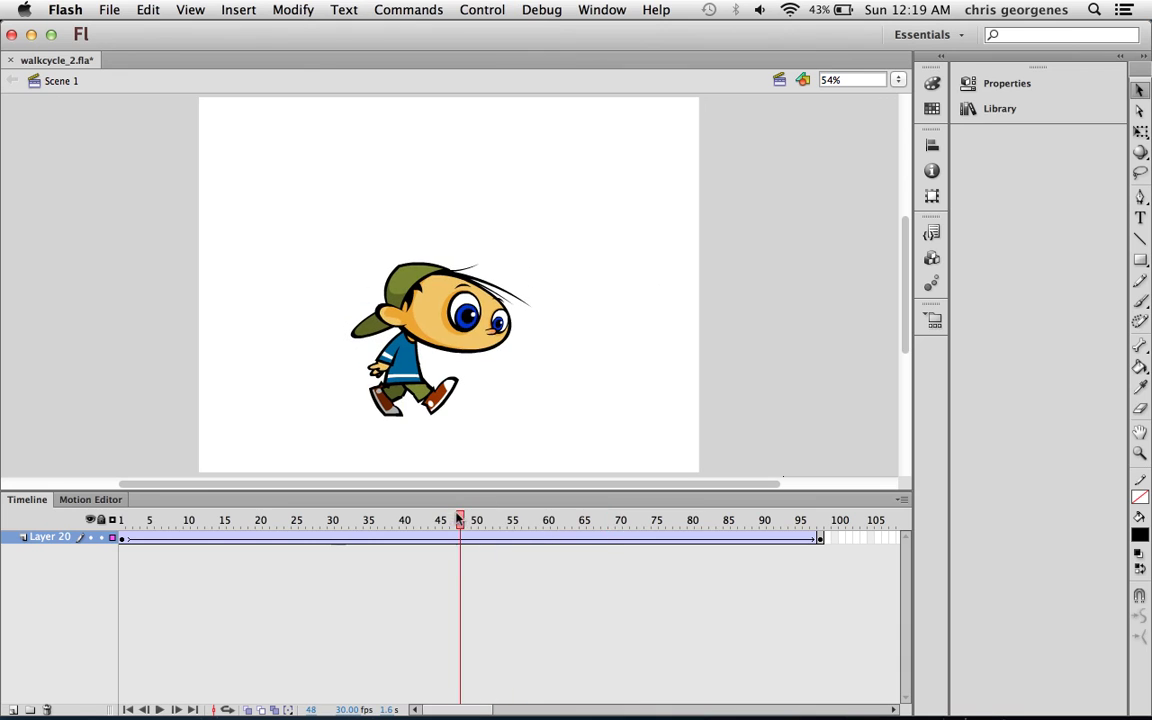
drag(465, 527, 638, 519)
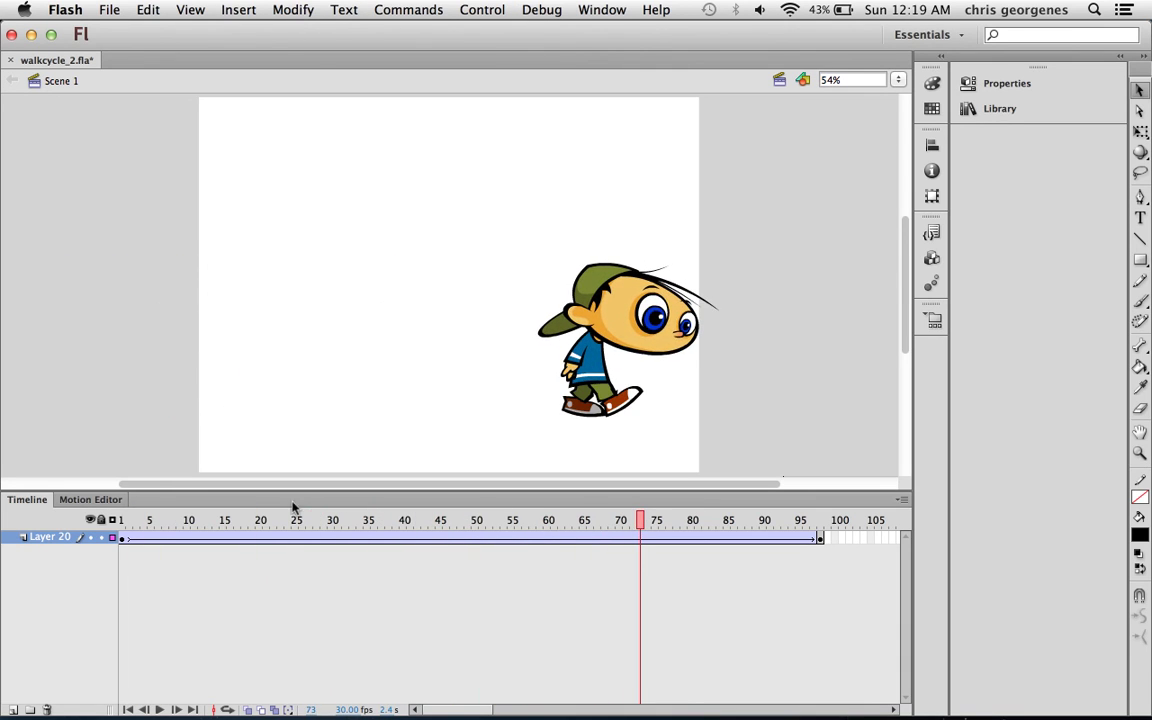
click(117, 520)
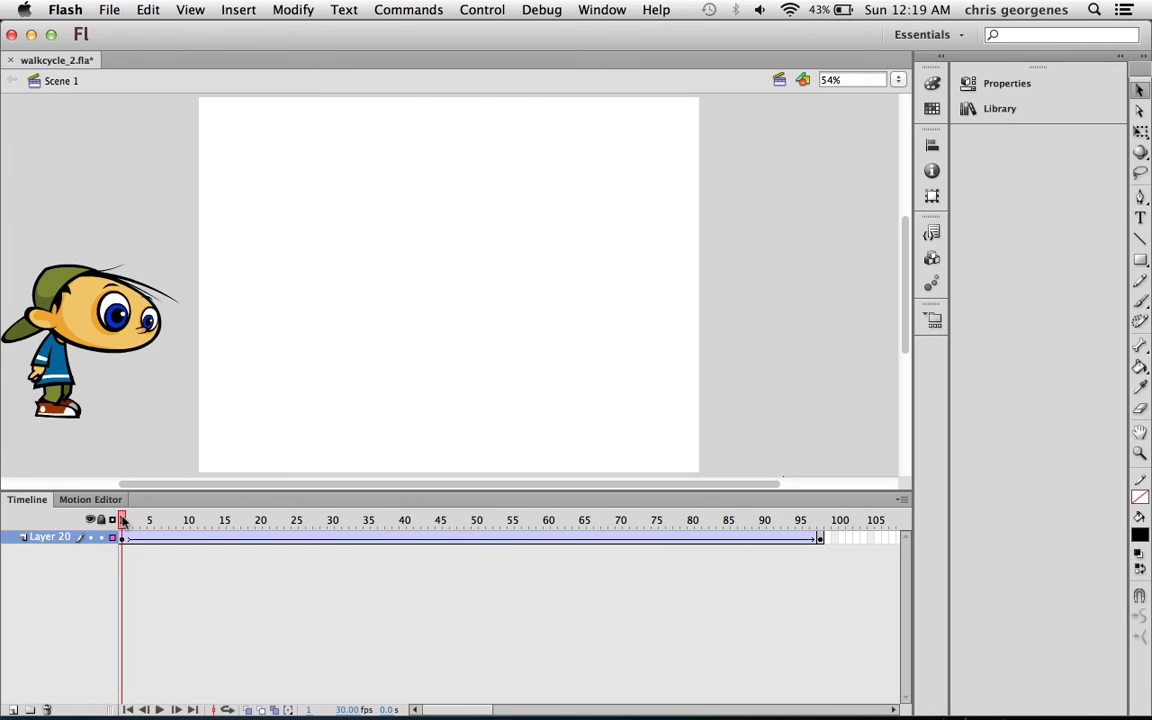
drag(122, 520, 231, 521)
drag(301, 522, 618, 541)
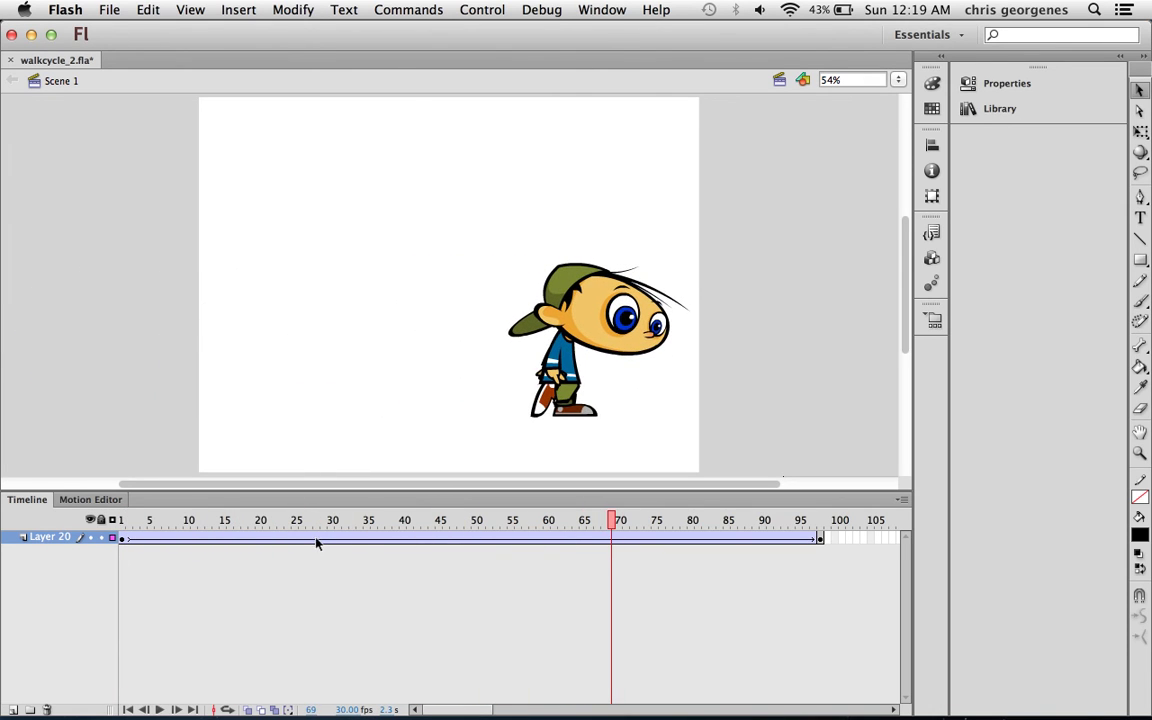
Lengthen the walk tween by inserting frames over two selected spans, moving its end keyframe to frame 177, and scrub through the slower walk.
drag(285, 541, 532, 549)
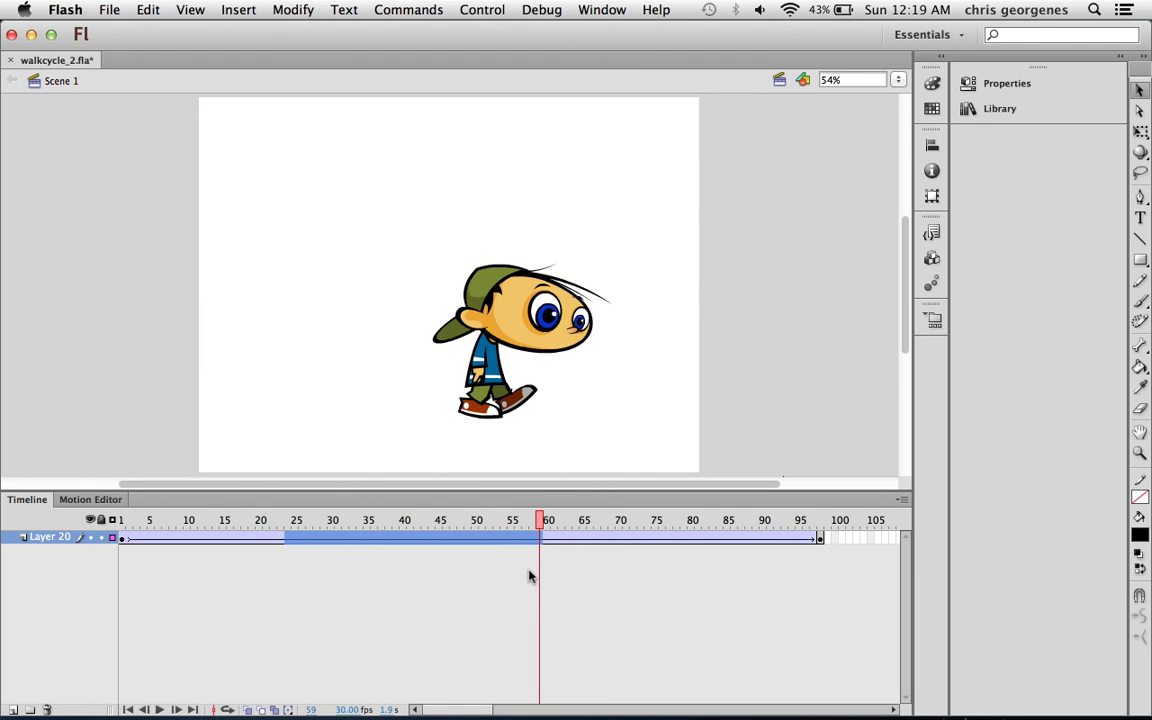
key(F5)
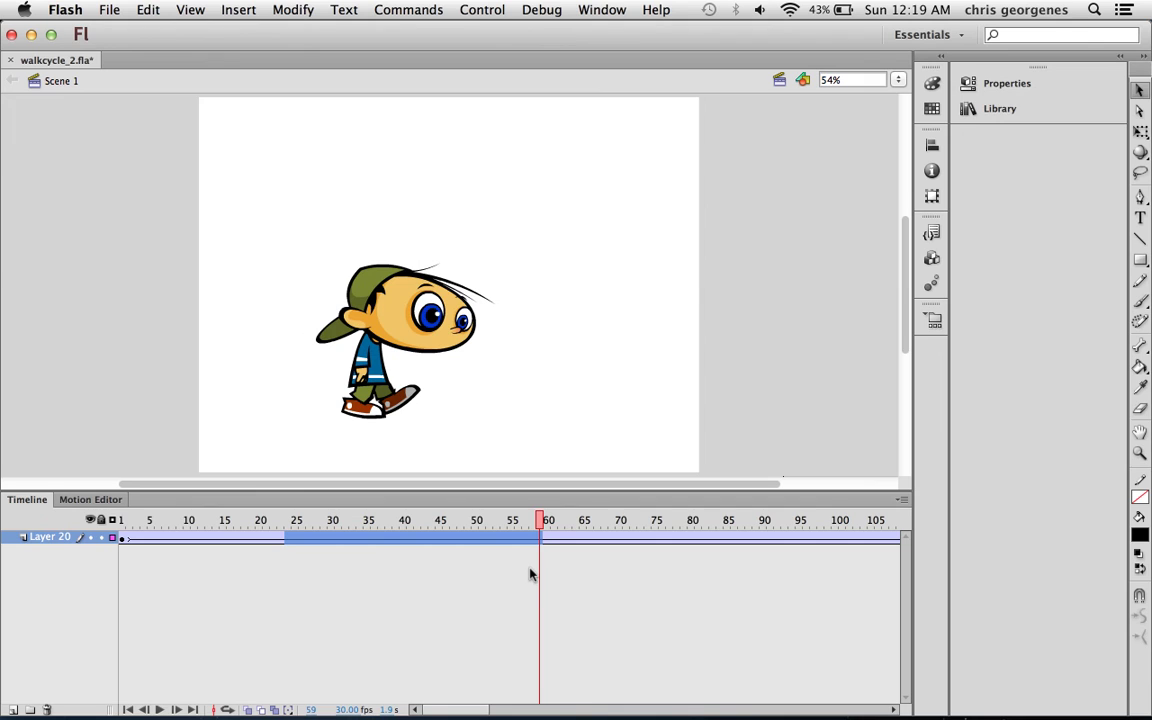
drag(540, 528, 704, 550)
key(F5)
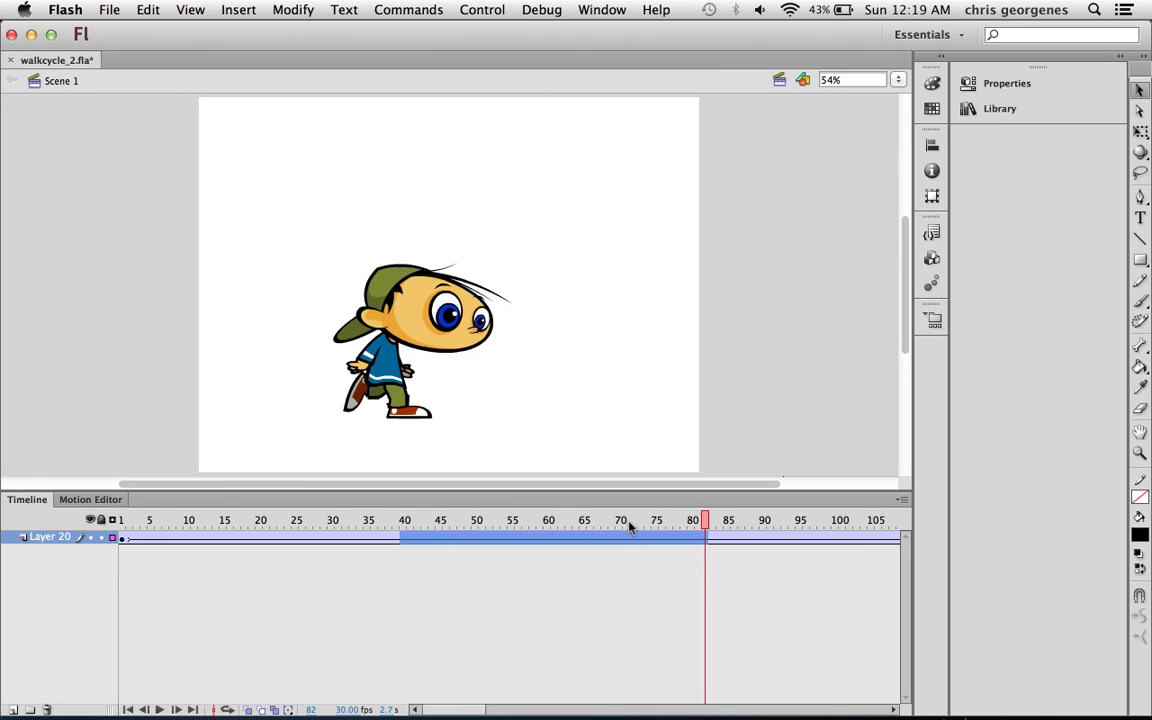
drag(630, 522, 222, 517)
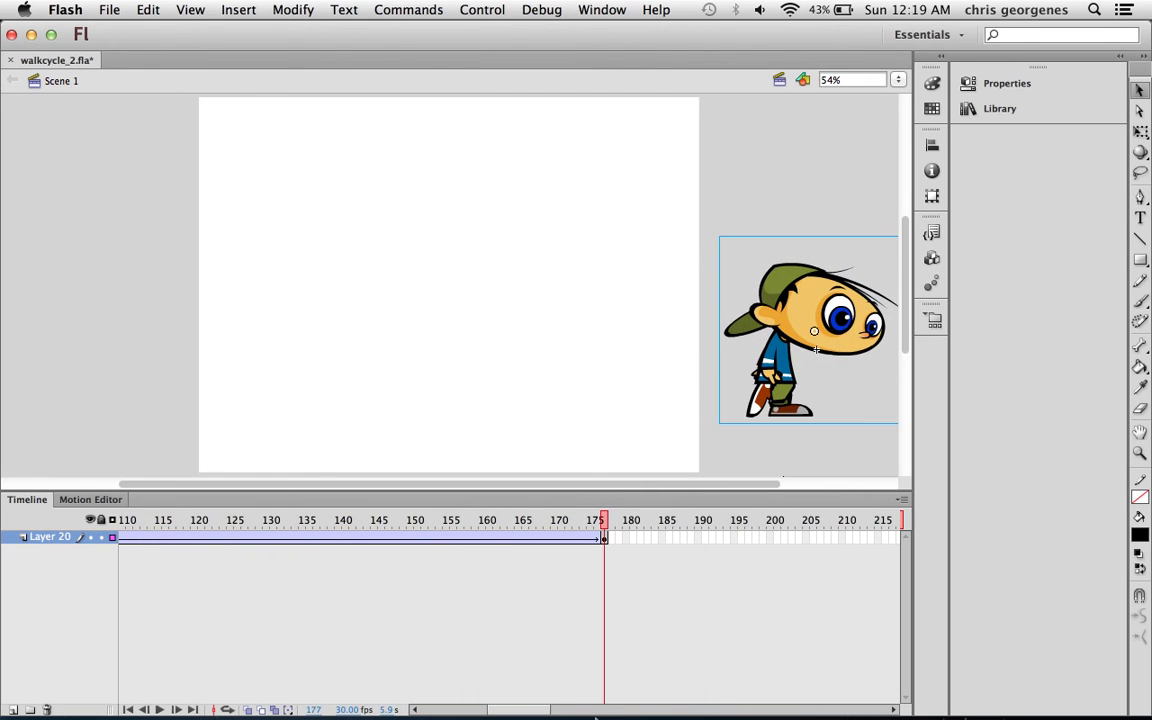
mouse_move(603, 712)
click(666, 686)
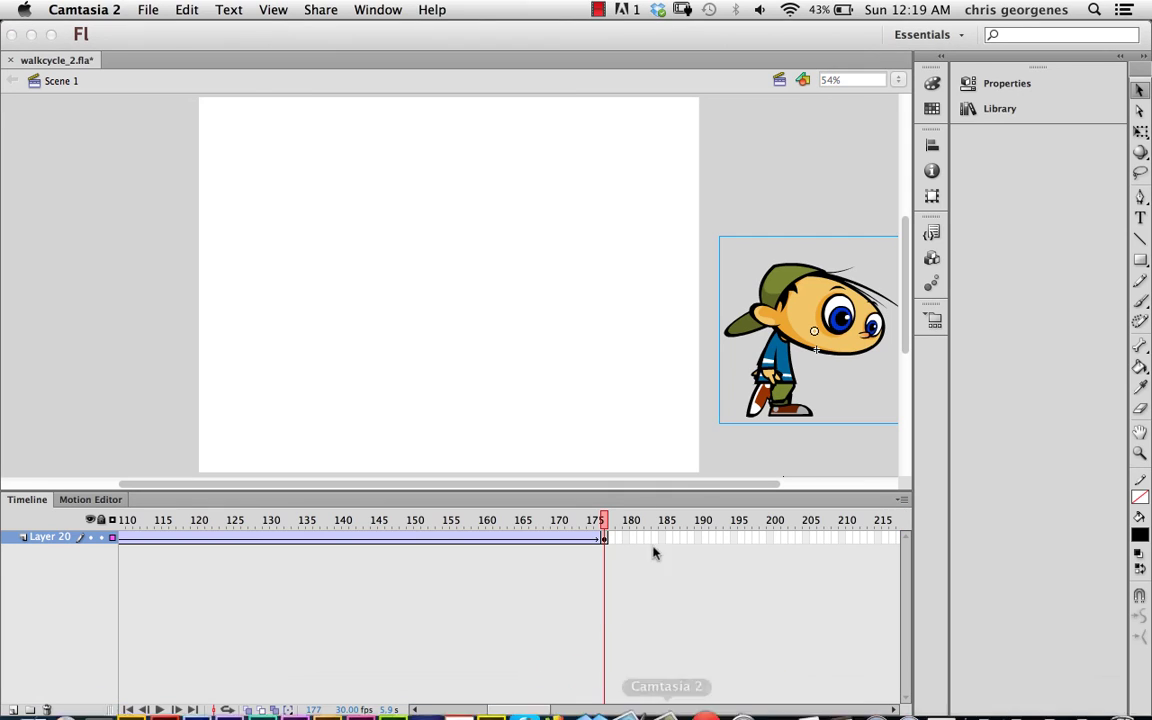